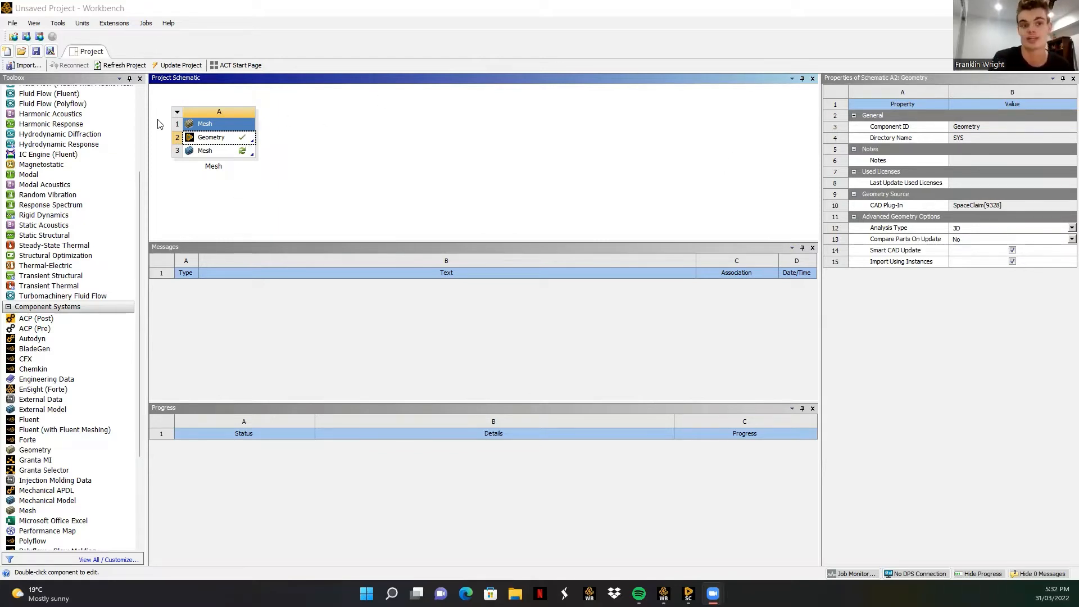
Add a second Mesh system to the project schematic and delete it again.
scroll(34, 441, "down", 1)
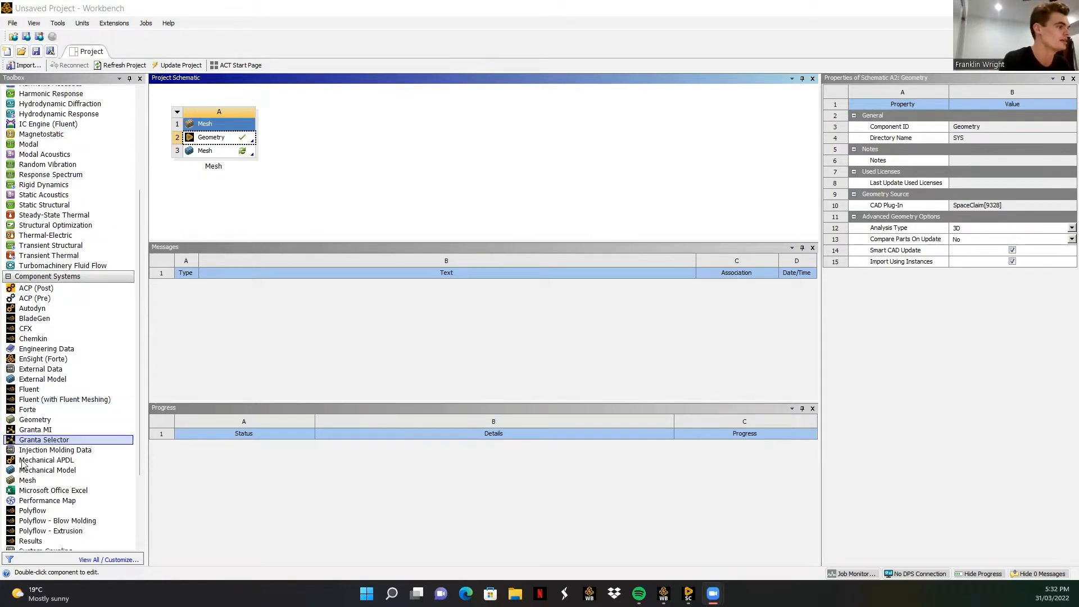
left_click_drag(30, 482, 335, 137)
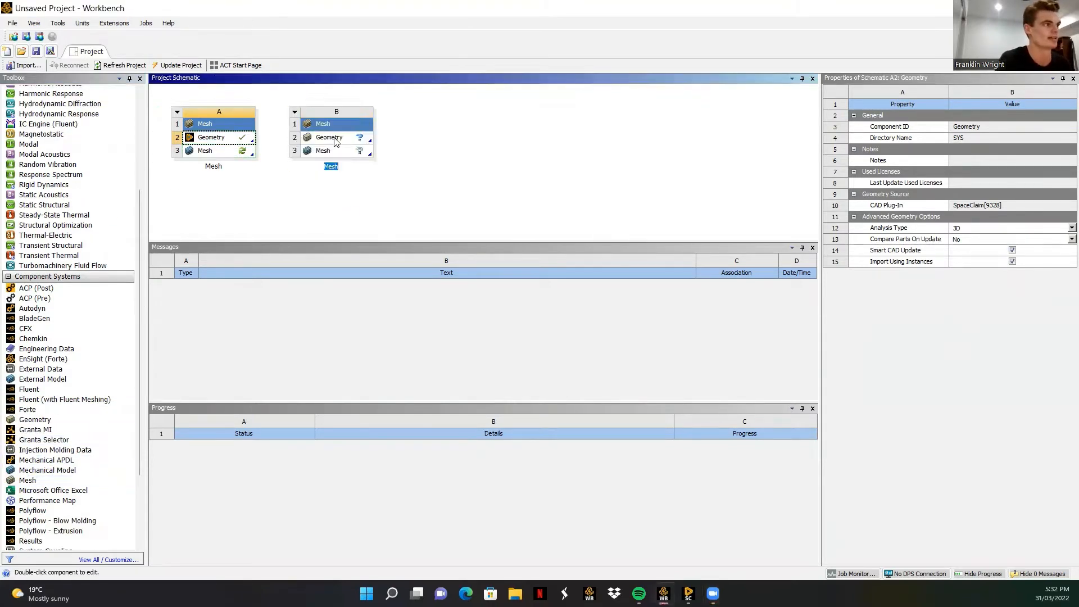
left_click(331, 125)
right_click(332, 124)
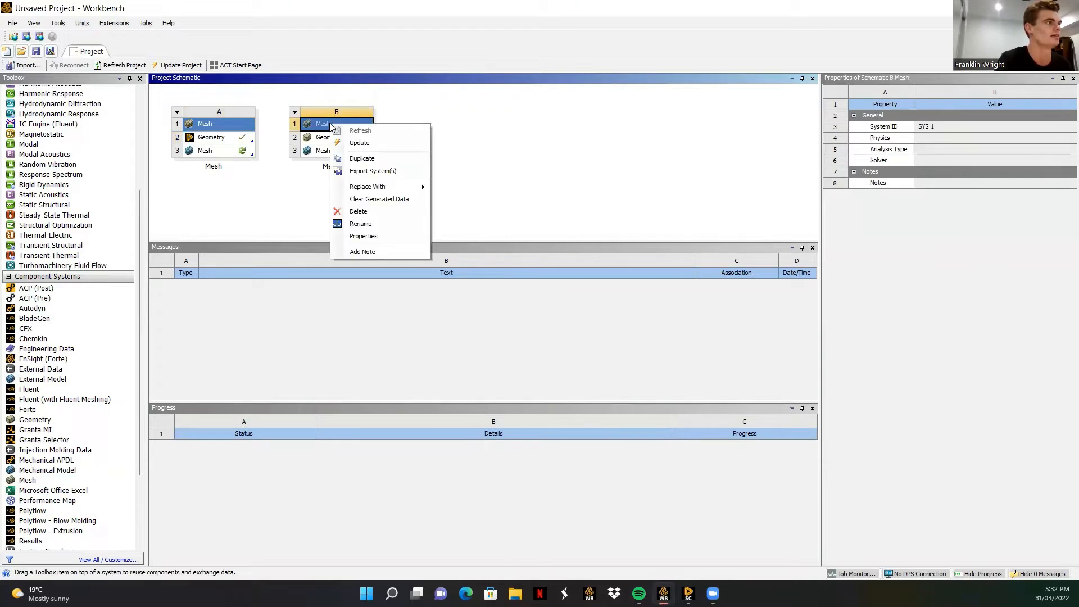
left_click(360, 202)
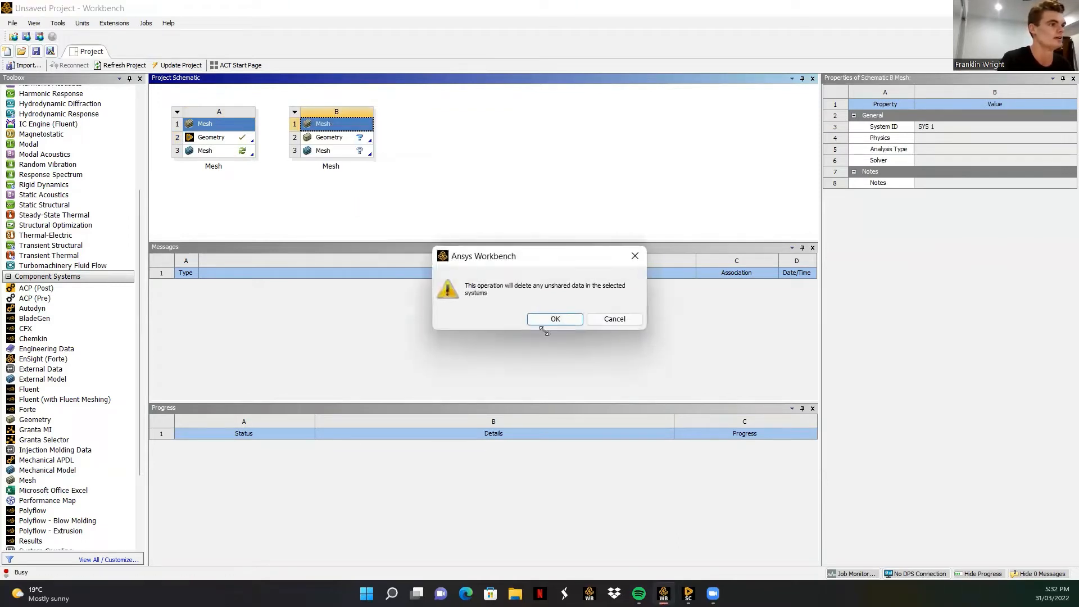
left_click(544, 319)
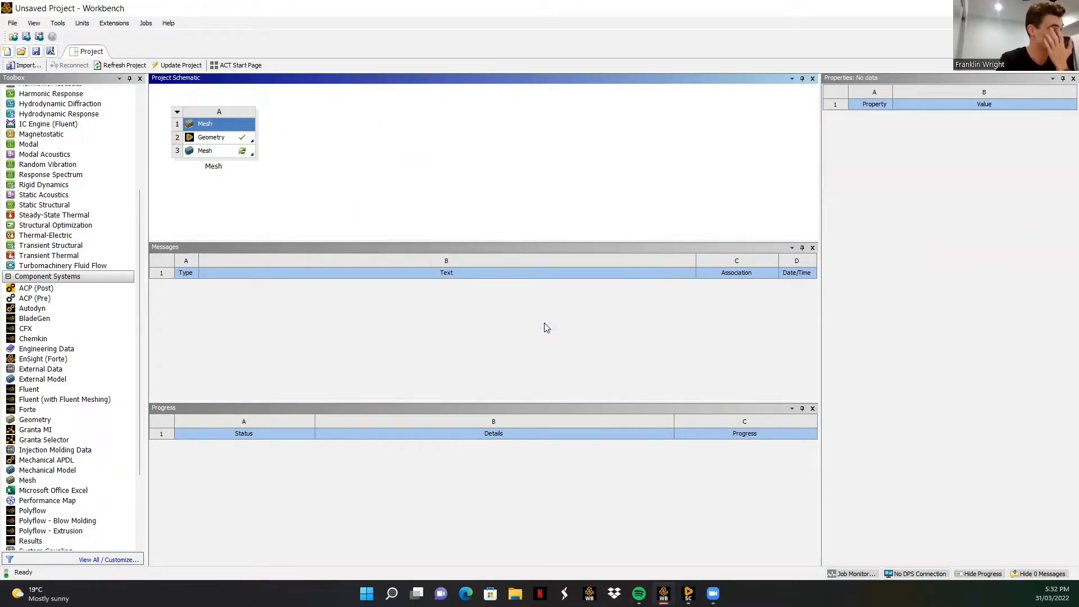
Switch to SpaceClaim and select both wing bodies as the contents of a box-type enclosure.
left_click(688, 593)
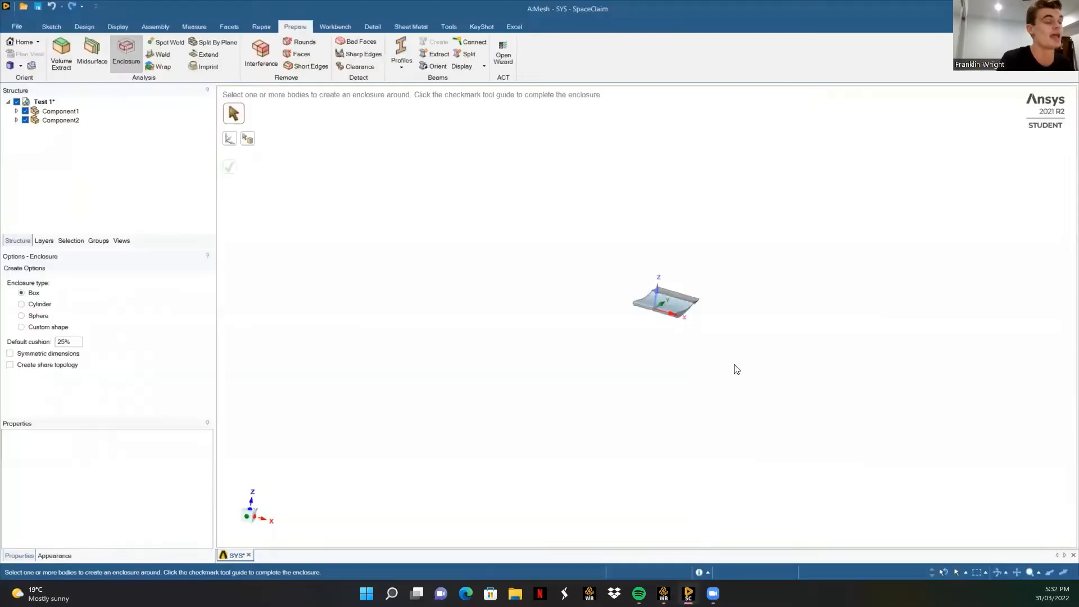
scroll(713, 289, "up", 10)
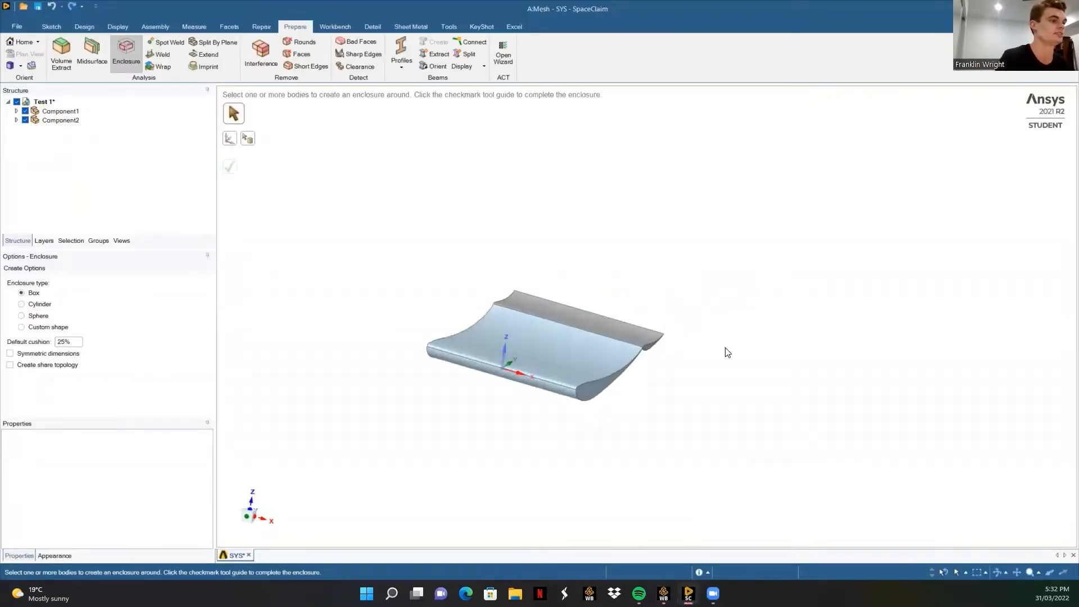
mouse_move(703, 344)
middle_mouse_down()
mouse_move(687, 339)
mouse_move(686, 355)
middle_mouse_up()
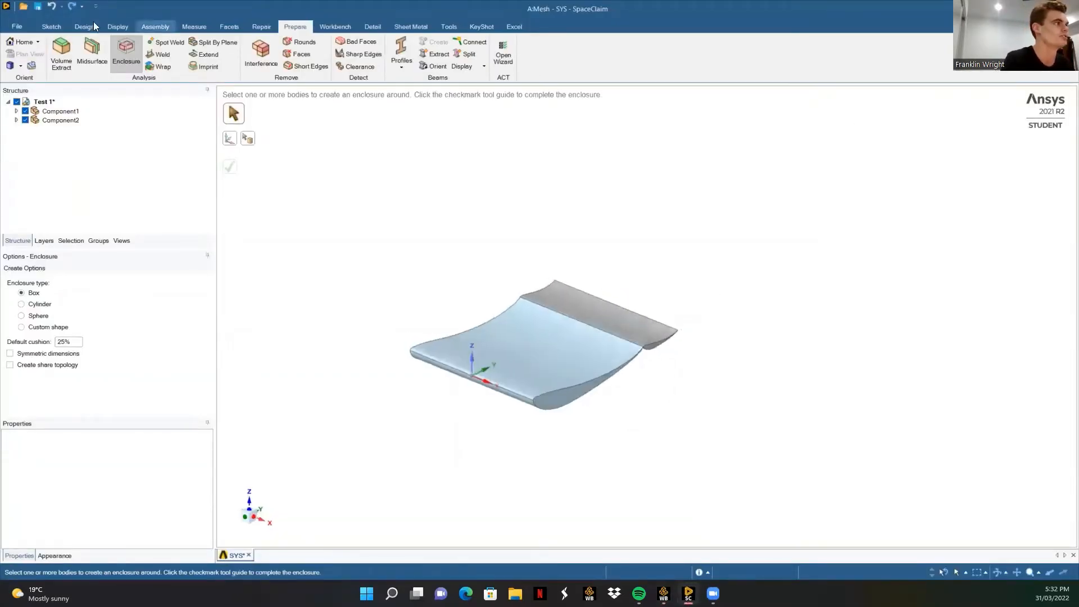
left_click(29, 28)
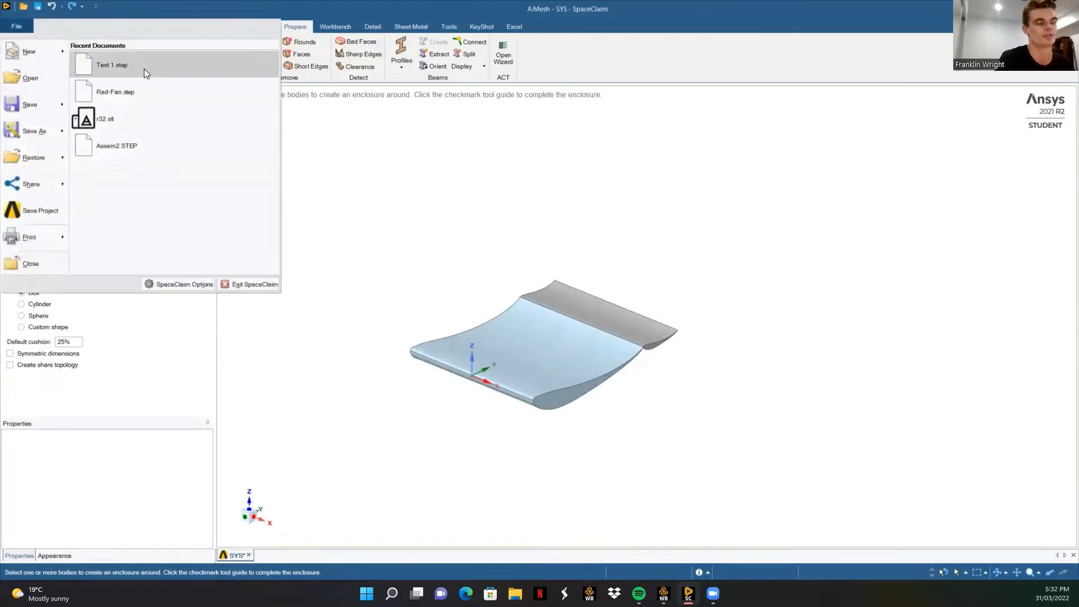
left_click(704, 356)
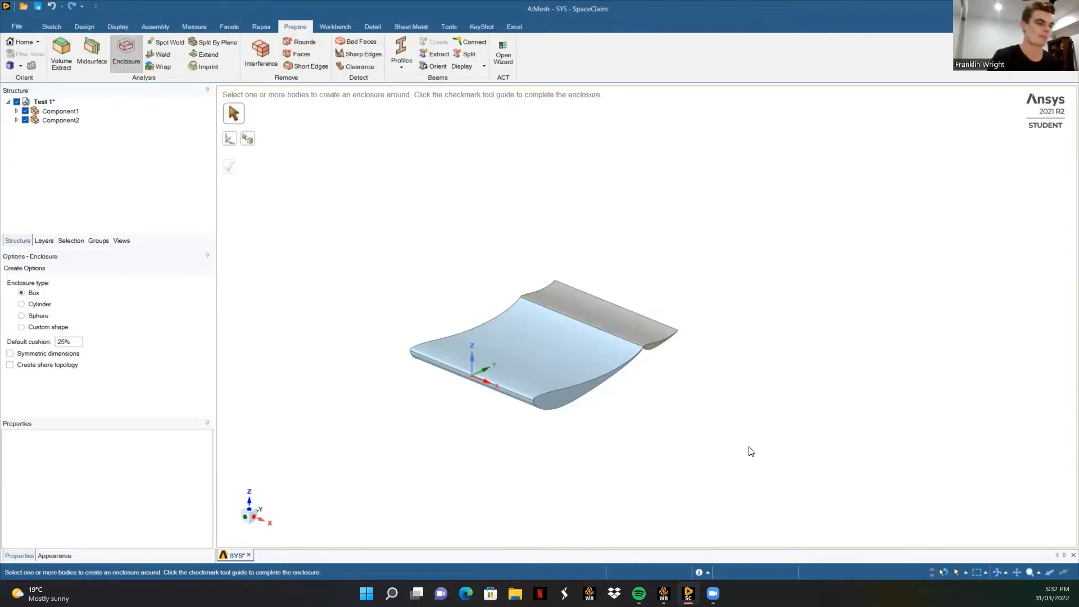
middle_click_drag(739, 441, 675, 366)
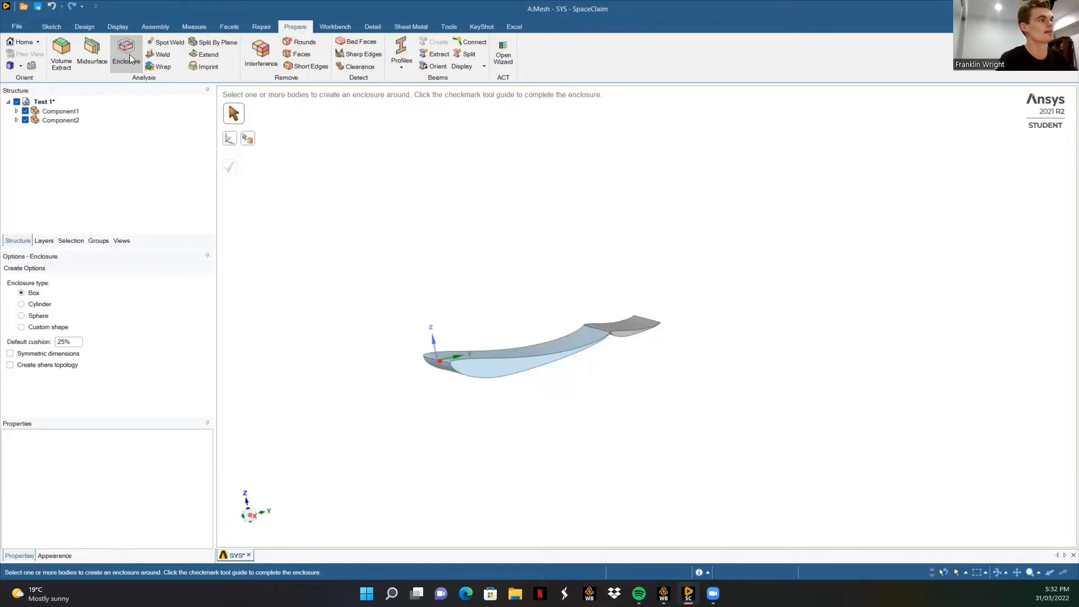
left_click_drag(455, 354, 841, 554)
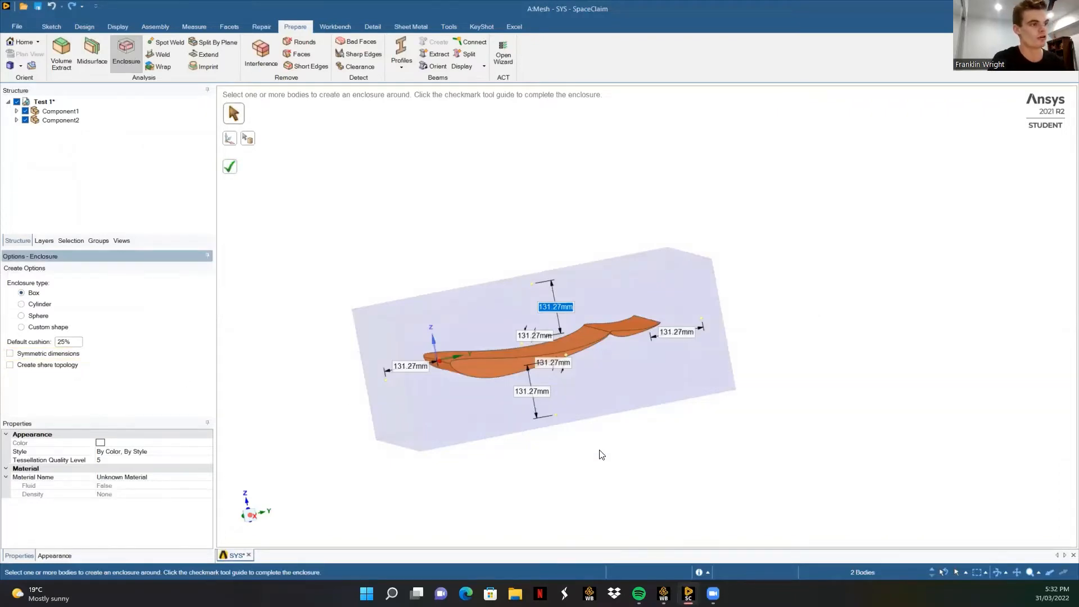
Set the box enclosure's clearance above the wing and on both of its lateral sides to 525 mm.
middle_click_drag(604, 450, 701, 445)
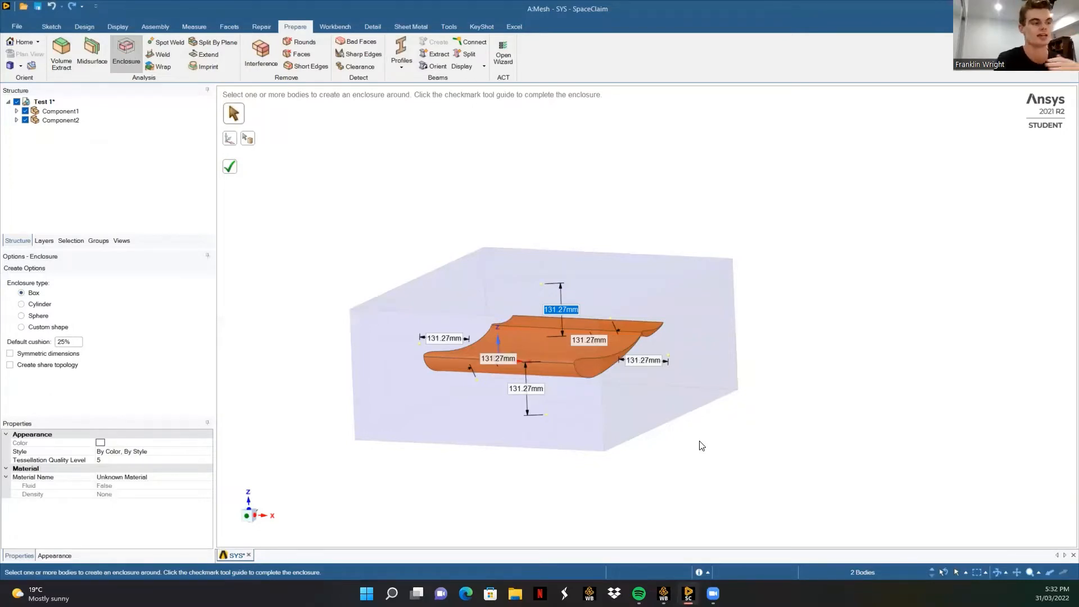
type("525")
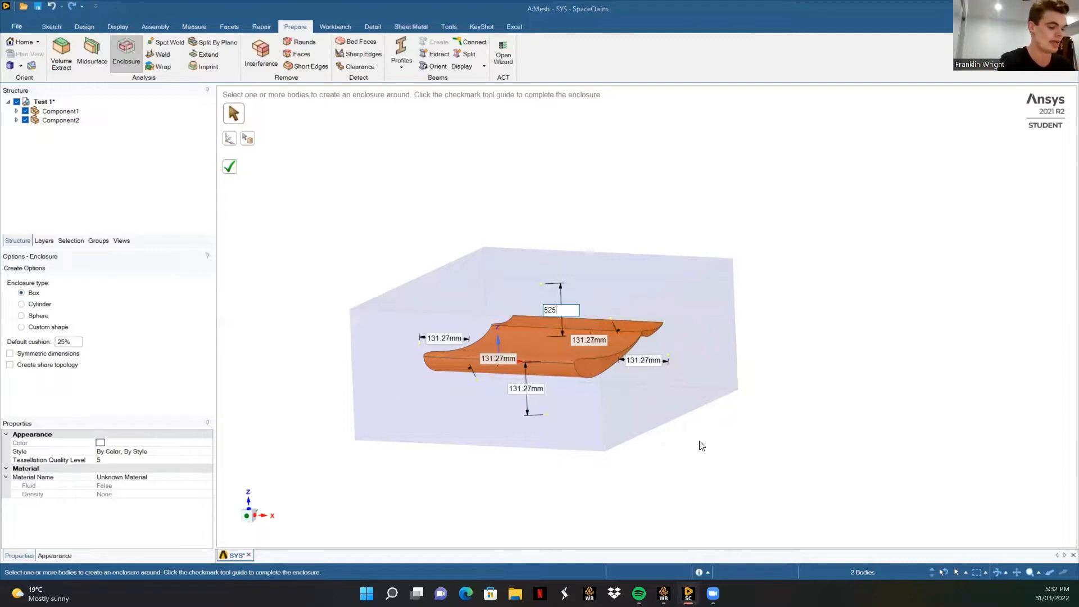
key("Return")
key("Tab")
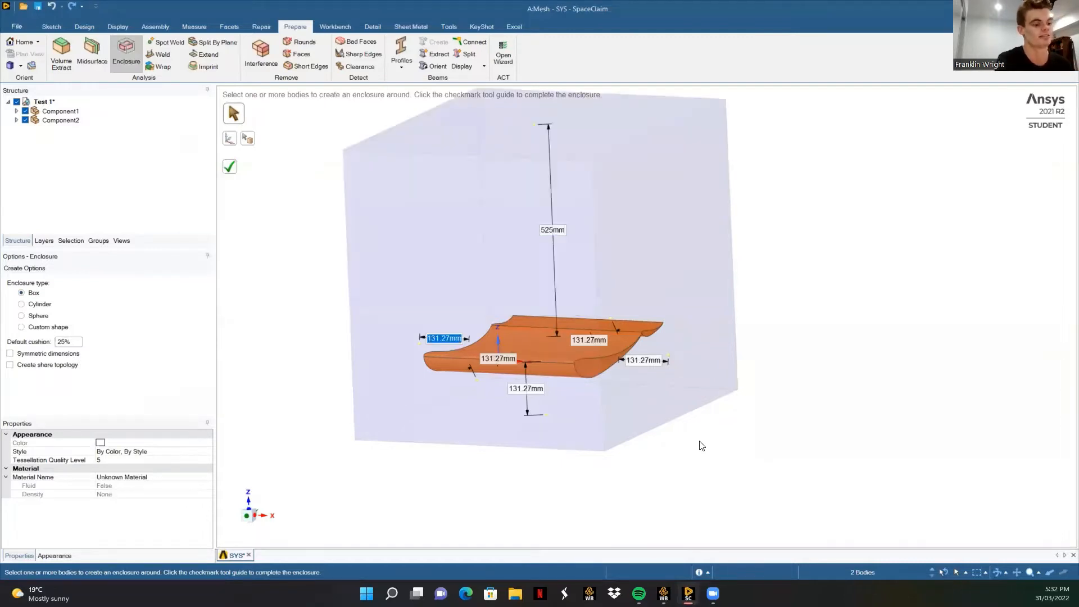
type("525")
key("Return")
key("Tab")
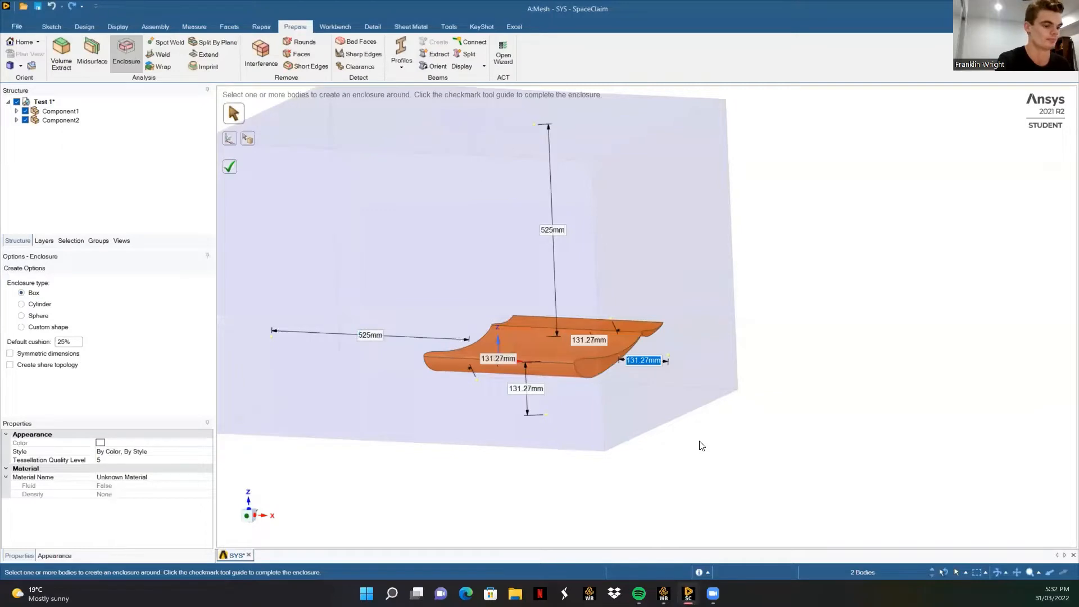
type("525")
key("Return")
key("Tab")
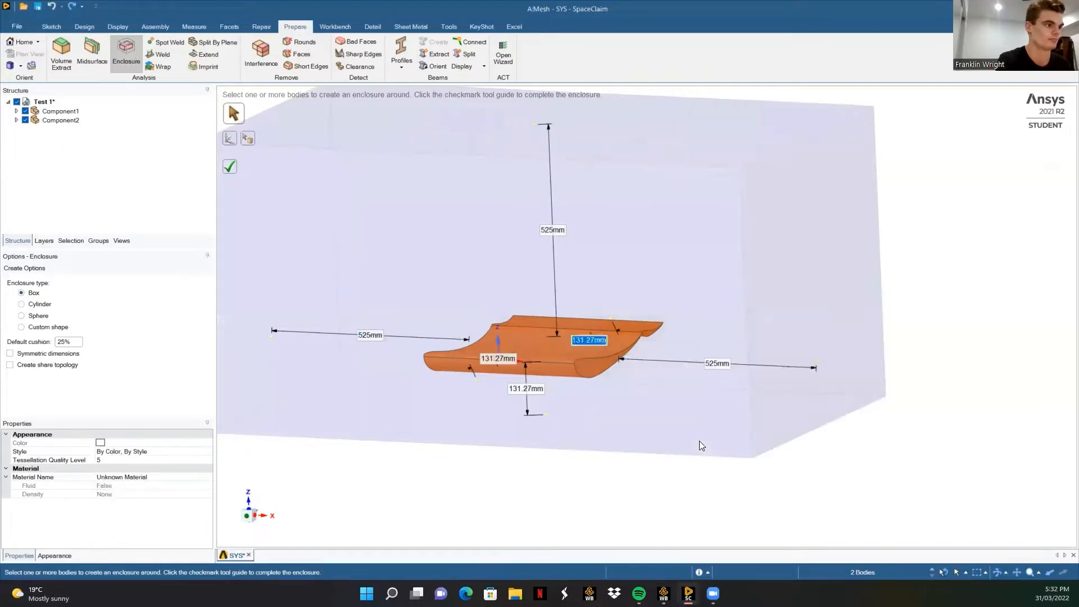
Set the enclosure's clearance behind the wing to 3*525, giving 1575 mm.
type("*")
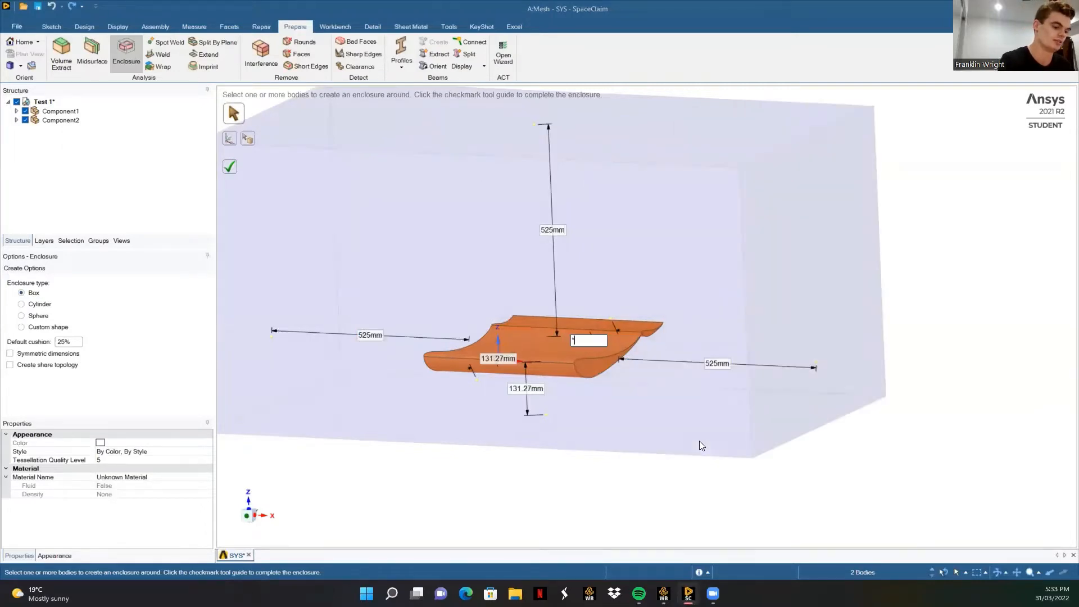
type("3*525")
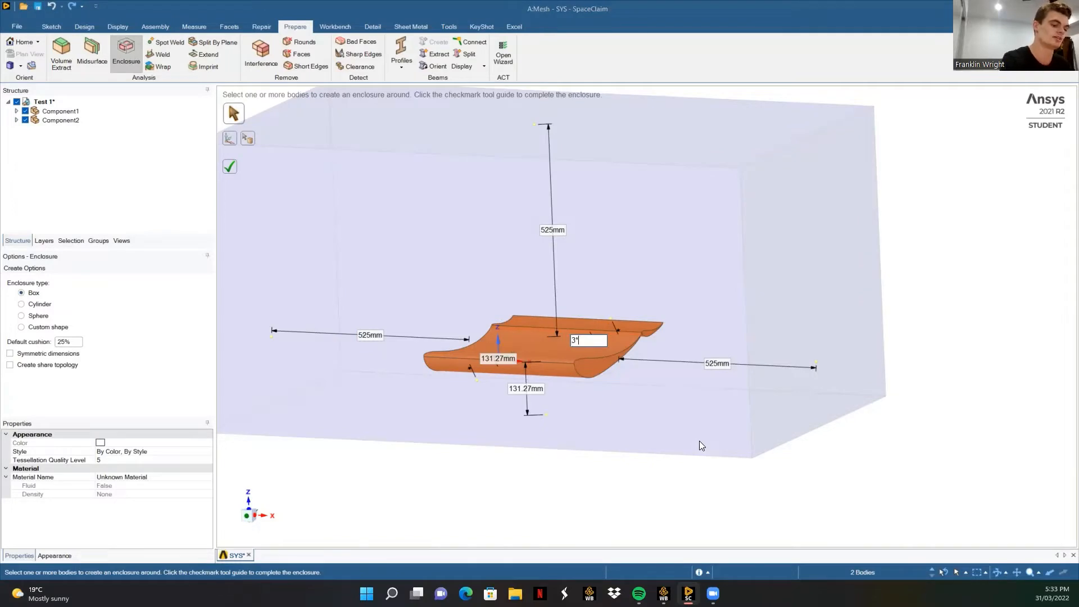
key("Return")
key("Tab")
key("Tab")
key("Tab")
key("Tab")
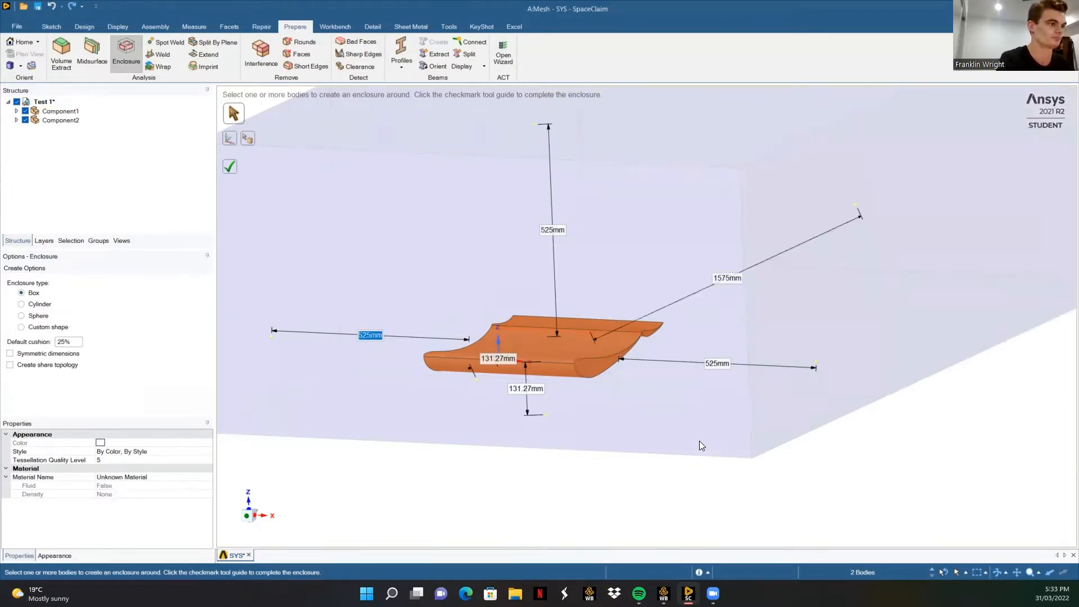
Set the enclosure's clearance in front of and below the wing to 525 mm and create the enclosure.
type("525")
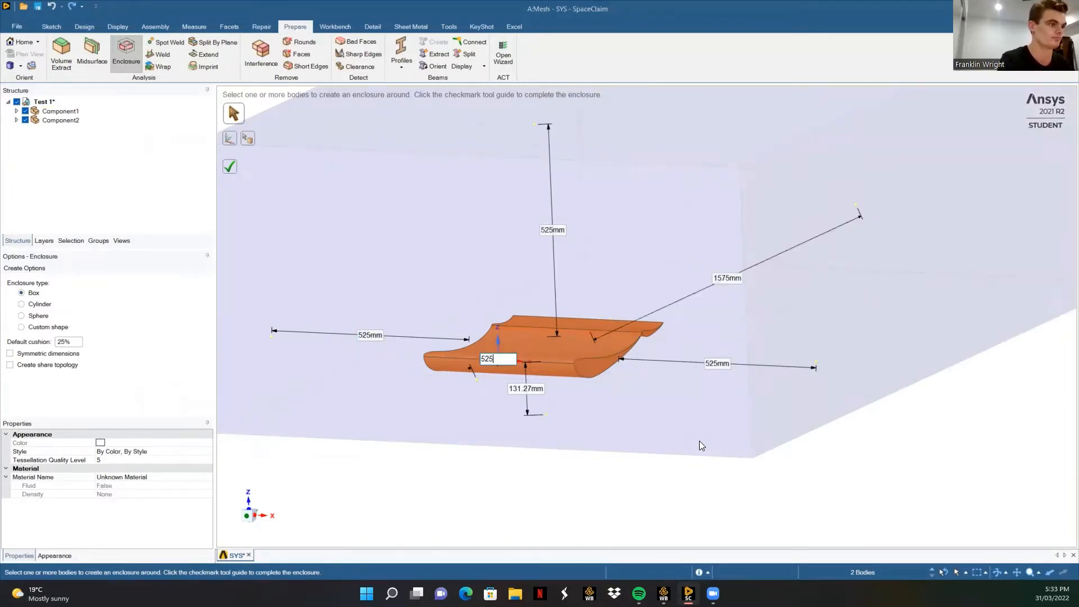
key("Return")
key("Tab")
key("Tab")
key("Tab")
key("Tab")
key("Tab")
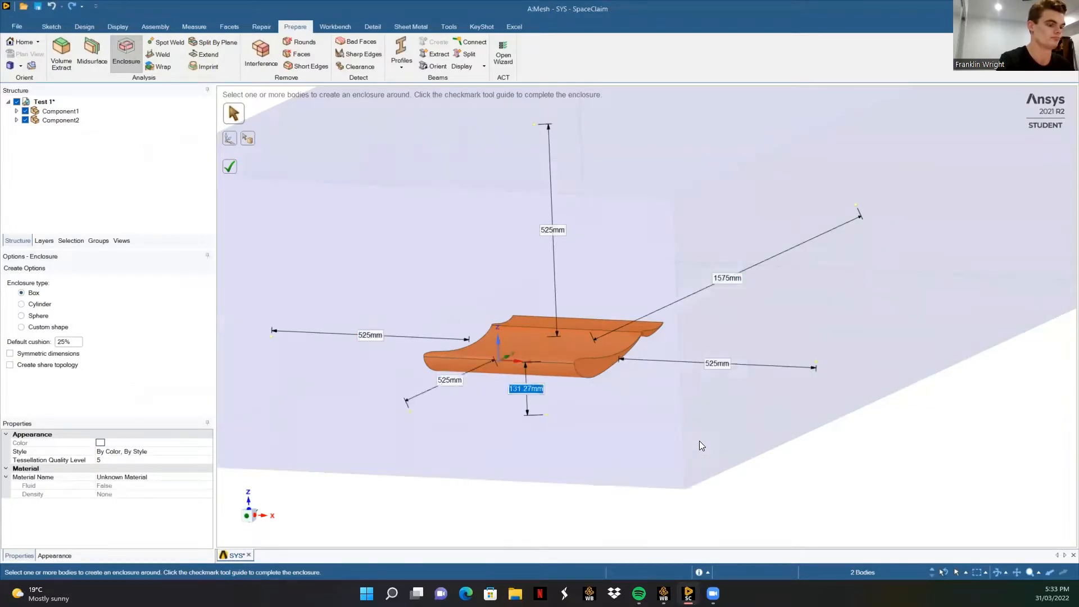
type("525")
key("Return")
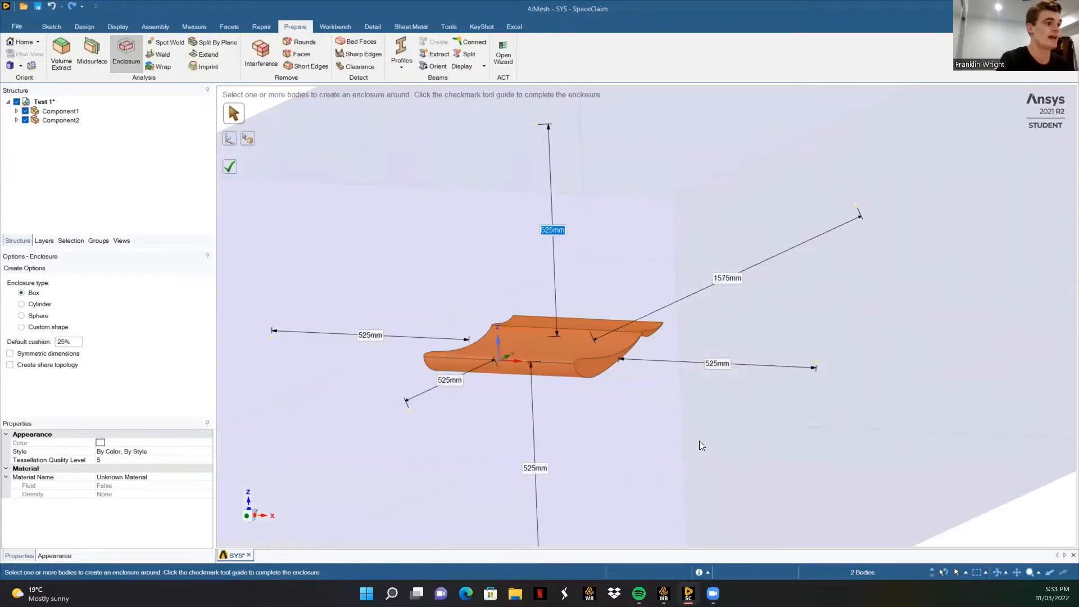
left_click(232, 171)
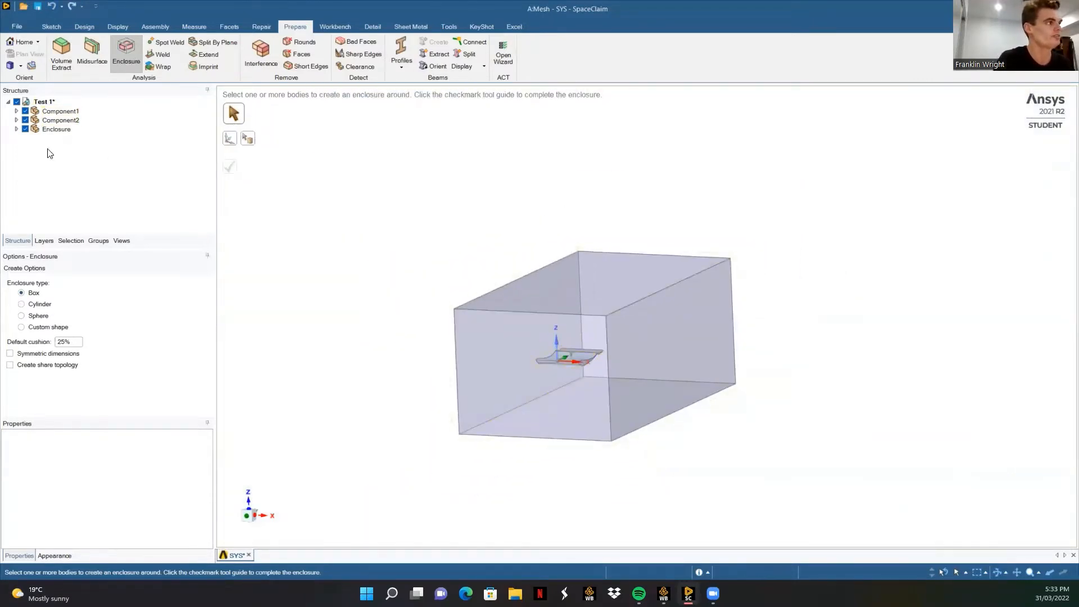
Hide Component1 and Component2 and suppress both for physics.
left_click(25, 112)
left_click(24, 120)
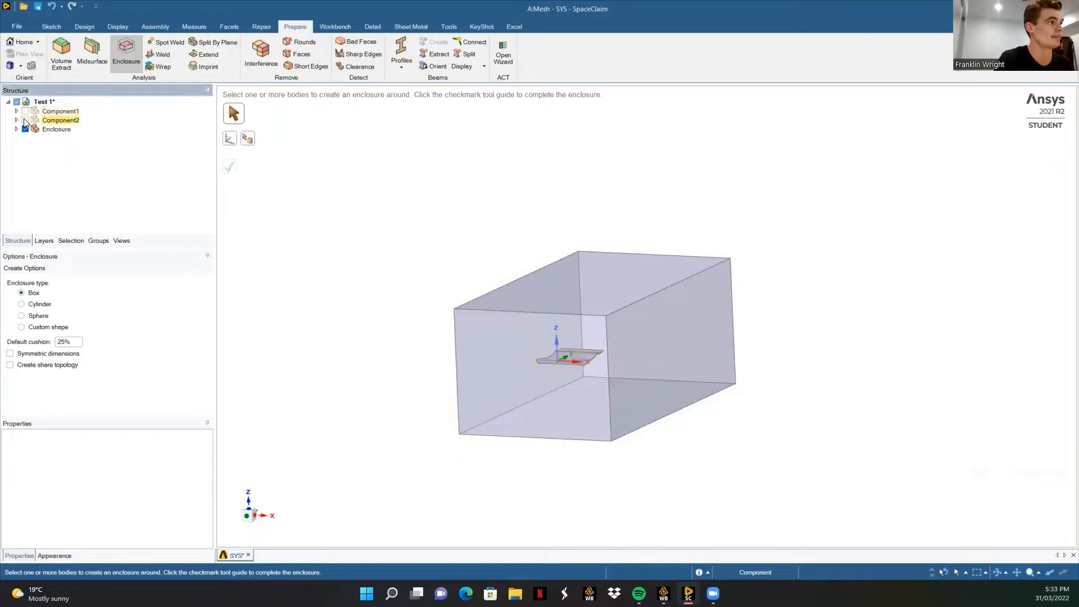
left_click(51, 27)
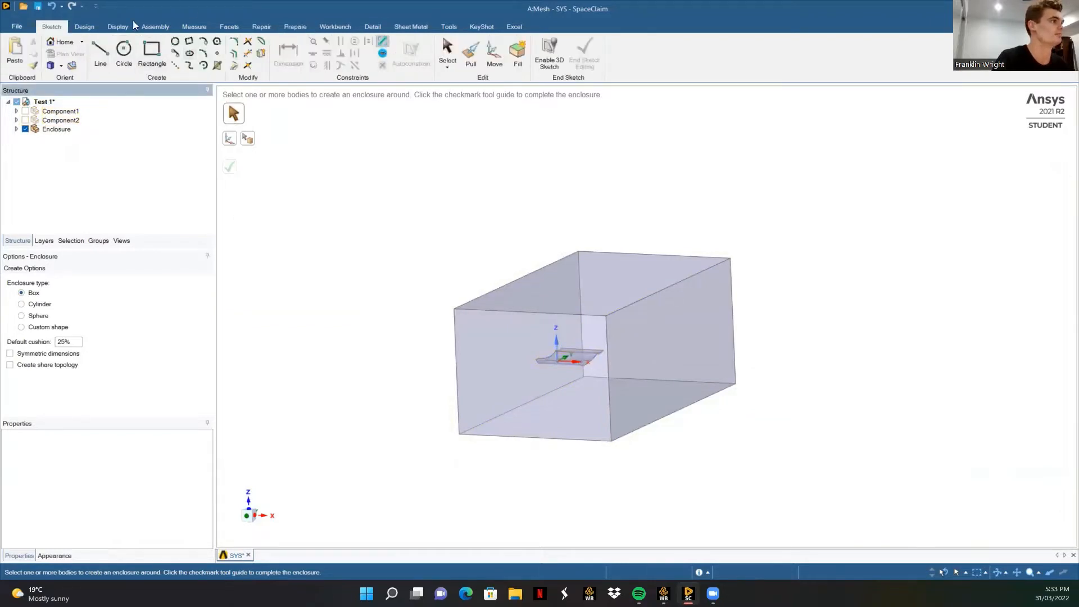
left_click(84, 27)
left_click(186, 49)
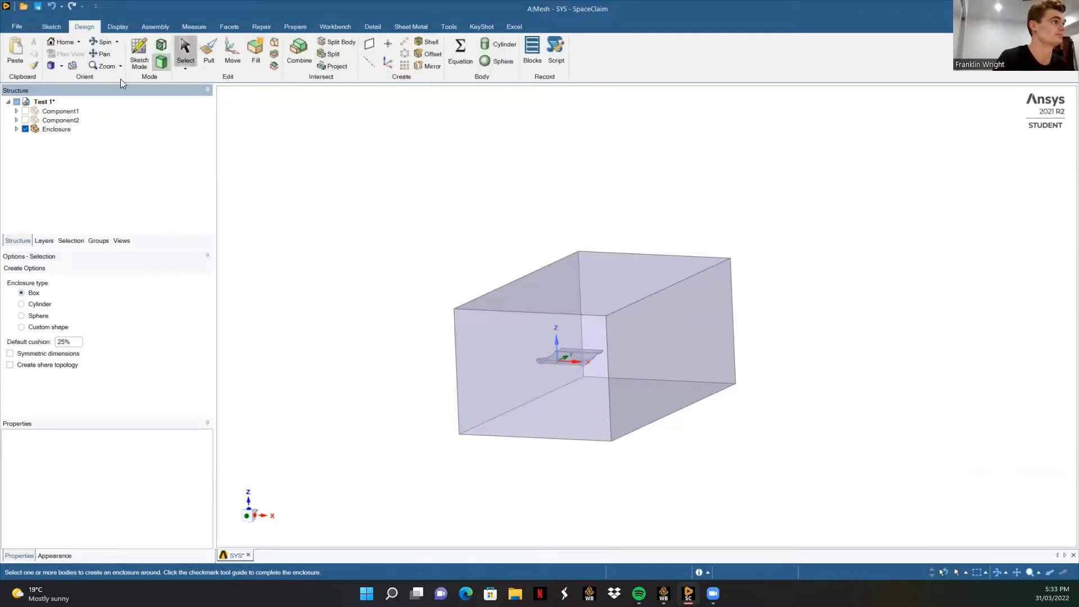
left_click(67, 110)
left_click(67, 120, "ctrl")
right_click(79, 120)
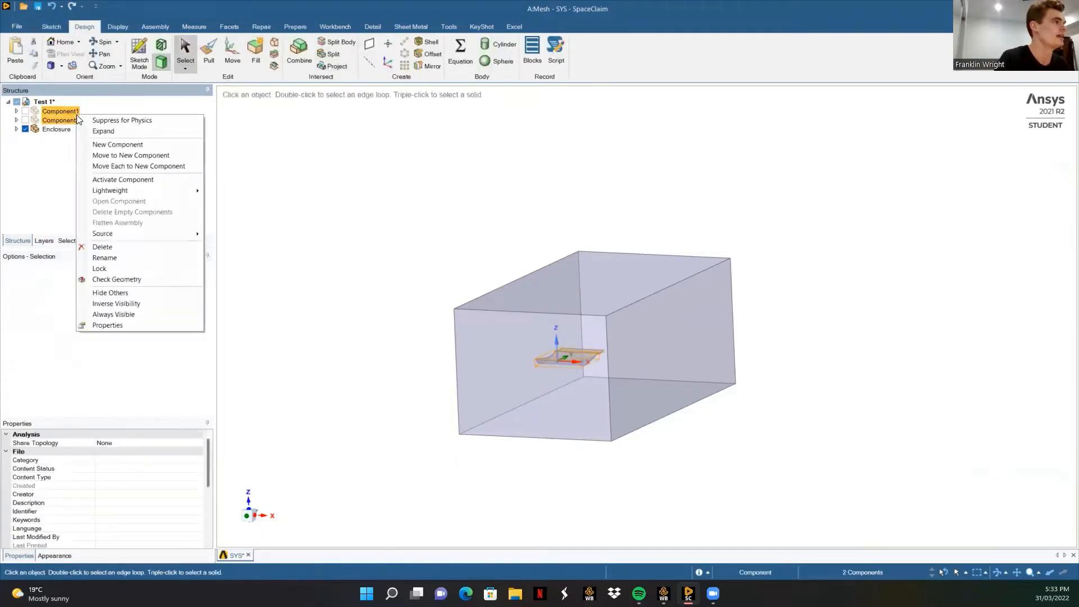
left_click(121, 120)
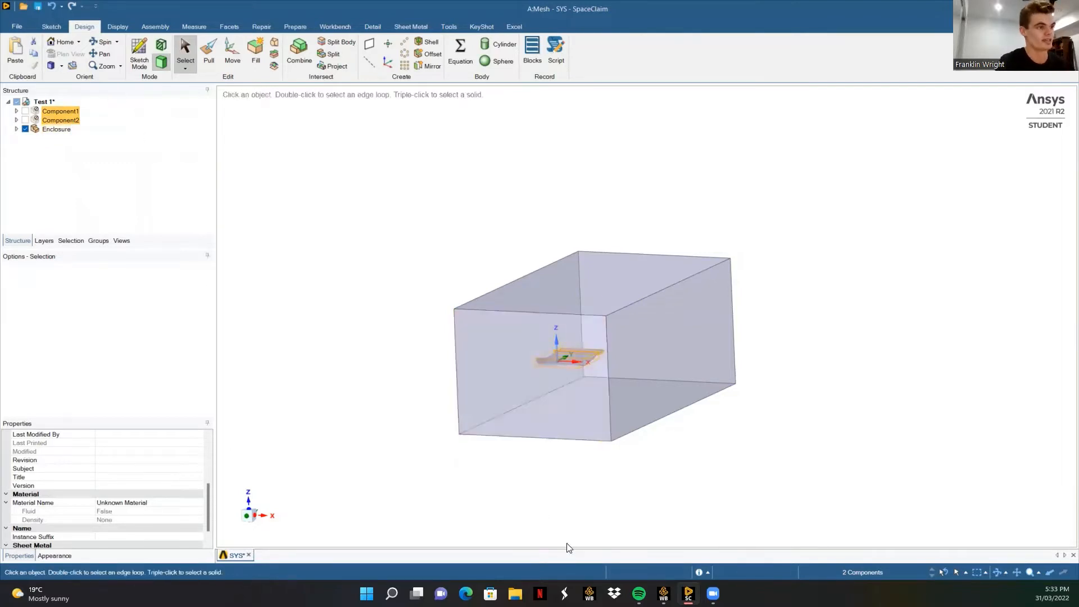
Create a named selection from the enclosure's front face, upstream of the wing, and name it Inlet.
left_click(548, 410)
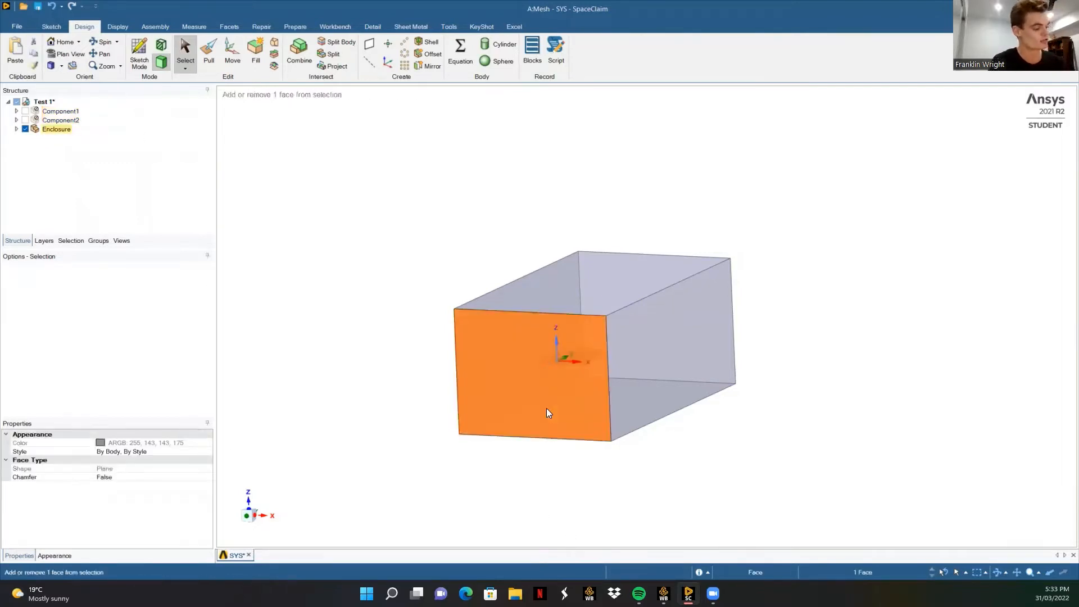
key("ctrl+g")
left_click(100, 241)
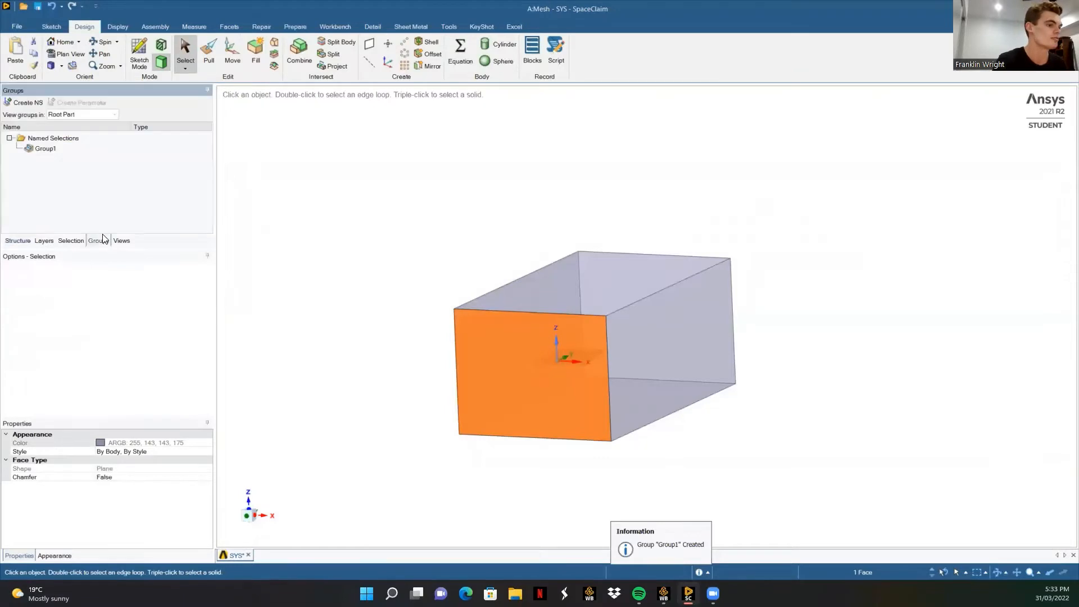
left_click(46, 148)
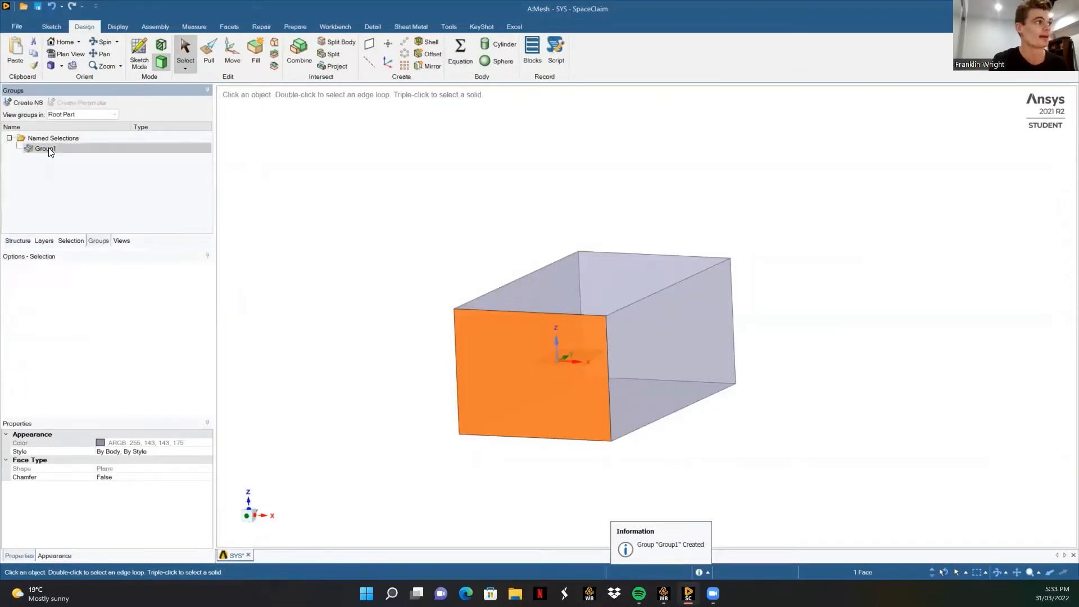
left_click(56, 148)
type("Inlet")
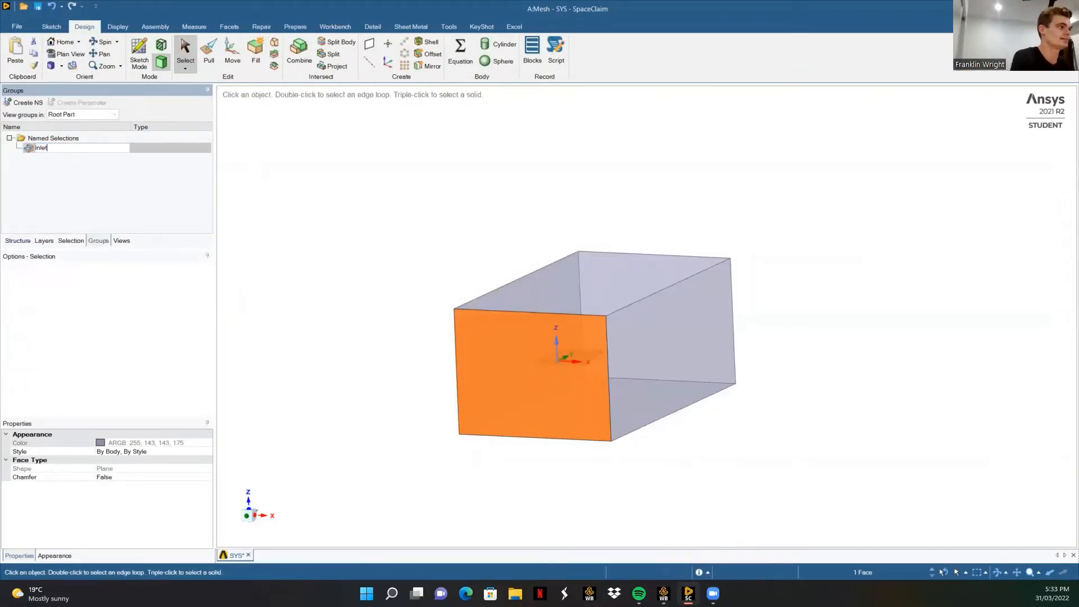
left_click(358, 435)
Create a named selection from the enclosure's four lengthwise outer faces, excluding inlet and outlet ends, and name it Sky.
left_click(581, 290, "ctrl")
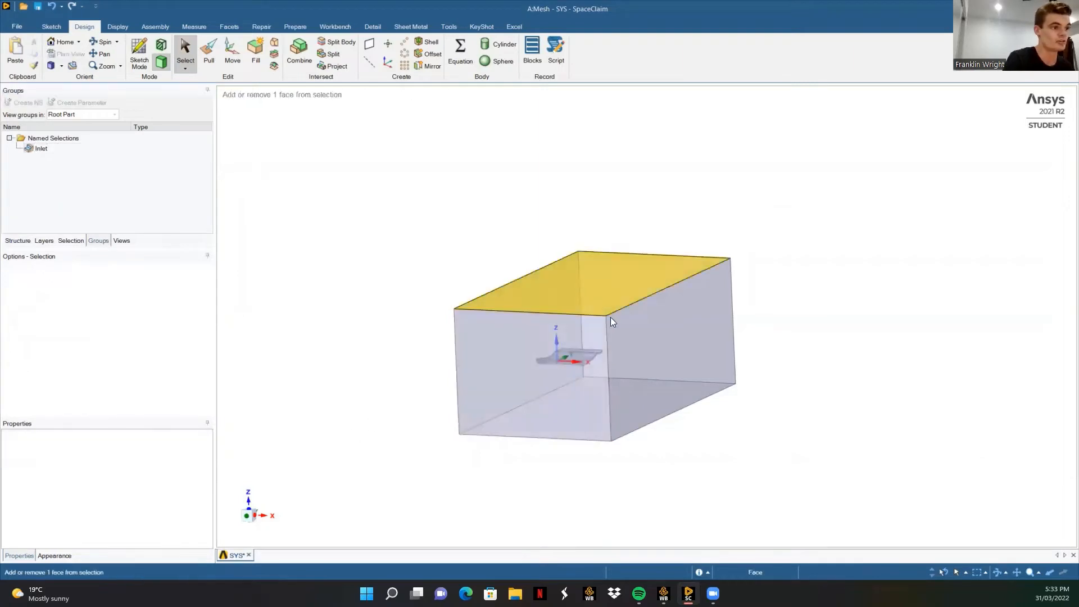
left_click(653, 366, "ctrl")
middle_click_drag(687, 421, 749, 328)
middle_click_drag(652, 454, 687, 377)
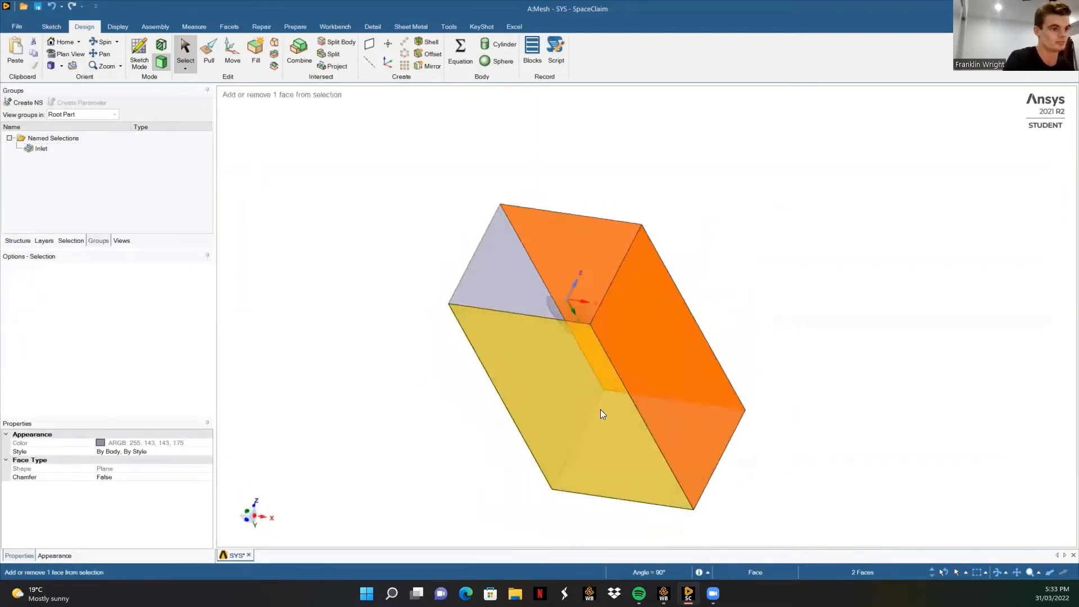
left_click(574, 385, "ctrl")
middle_click_drag(574, 385, 665, 416)
left_click(521, 329, "ctrl")
middle_click_drag(520, 329, 510, 437)
key("ctrl+g")
type("Sky")
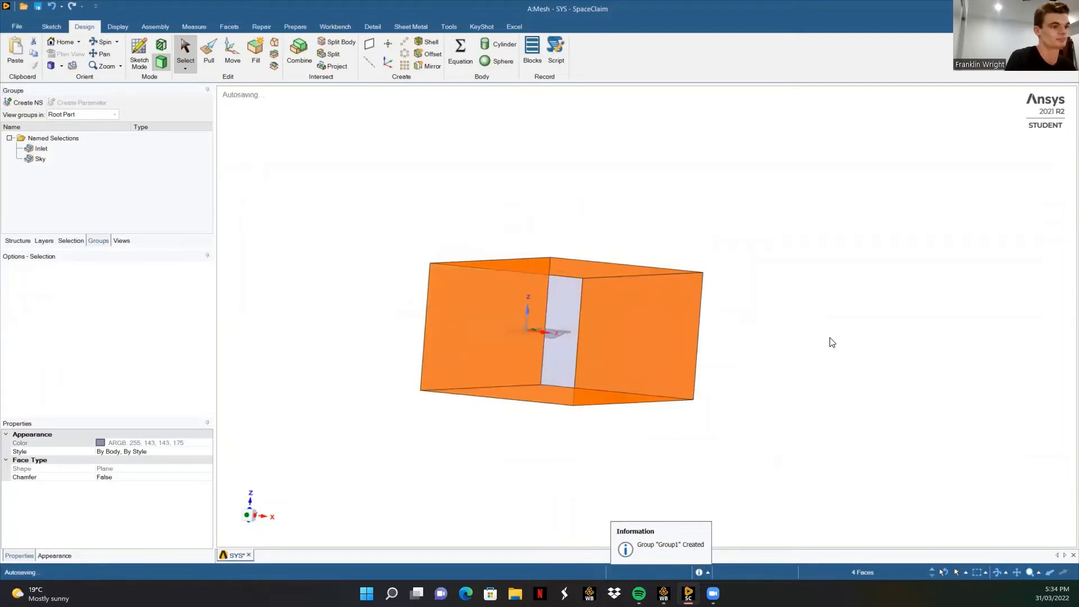
Create a named selection from the enclosure's rear face, downstream of the wing, and name it Outlet.
middle_click_drag(754, 369, 624, 379)
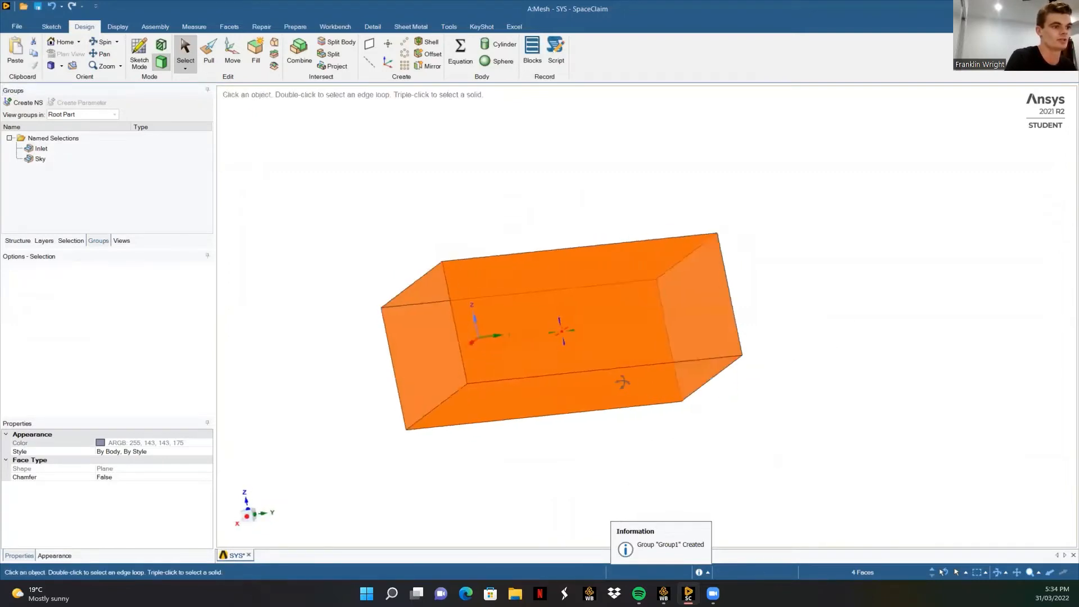
left_click(720, 317)
key("ctrl+g")
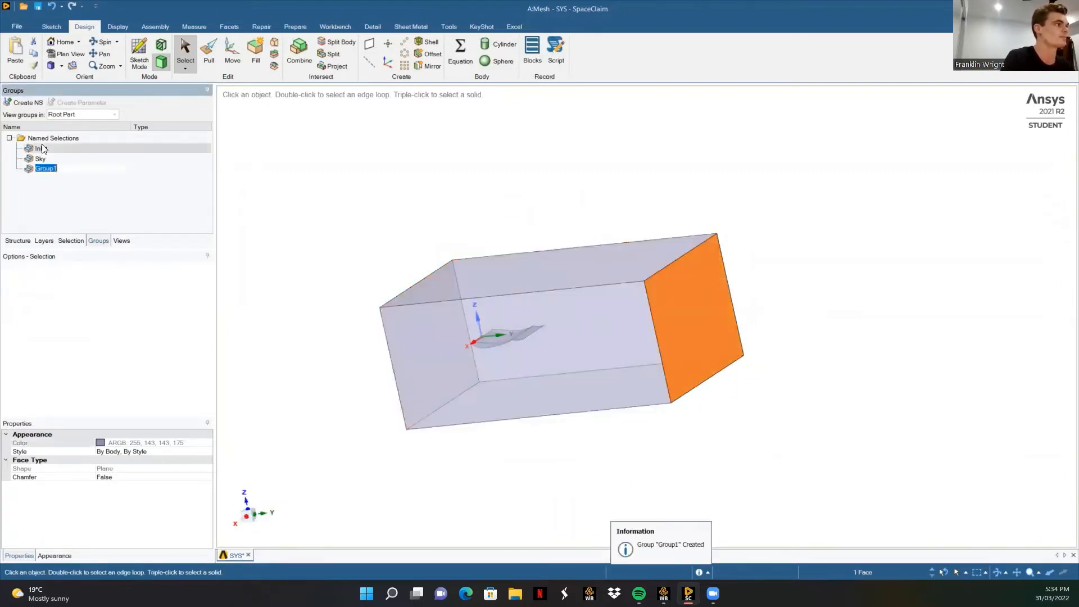
type("Outlet")
key("Return")
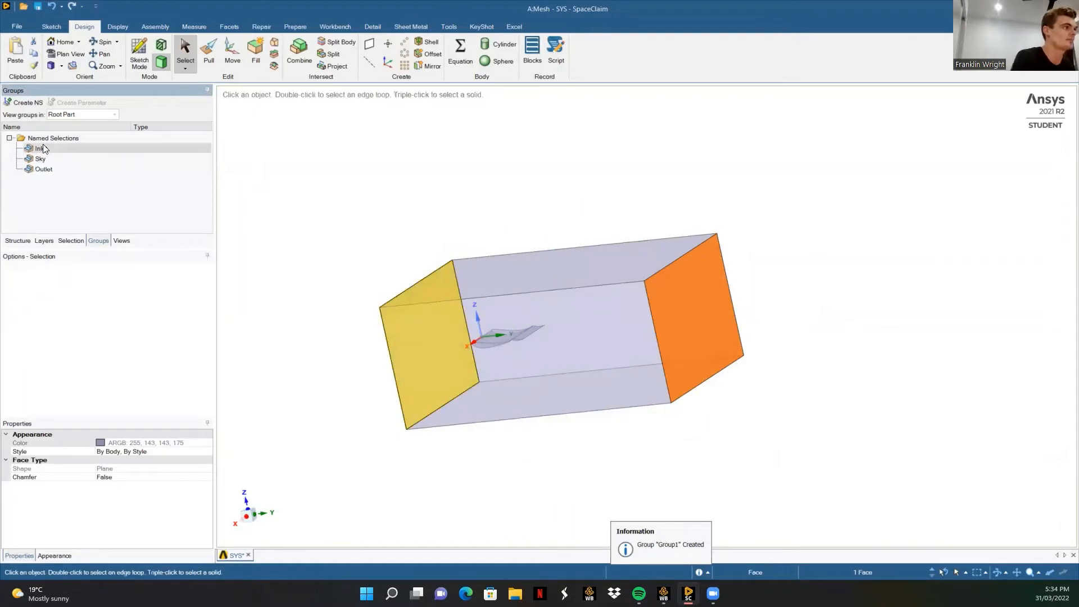
left_click(353, 206)
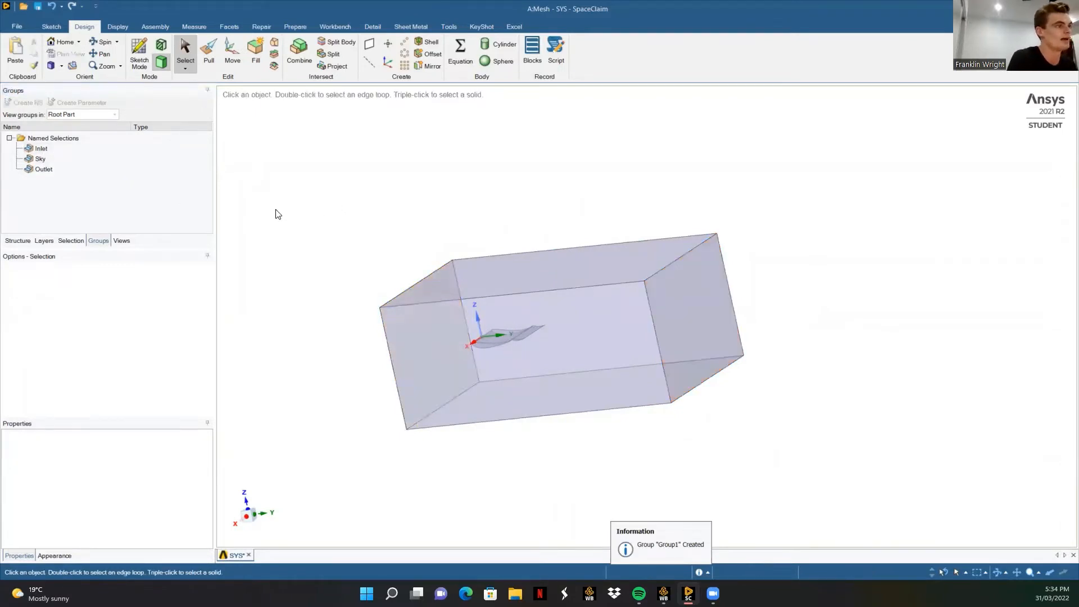
Select the faces of the Sky group and hide them so the wing inside the enclosure is exposed.
left_click(38, 160)
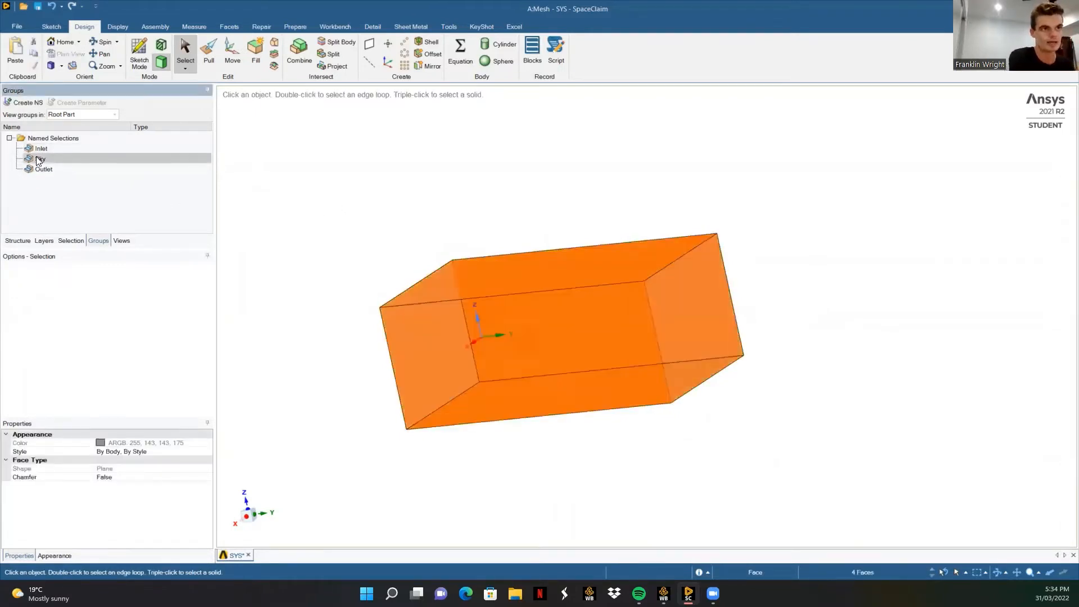
right_click(38, 160)
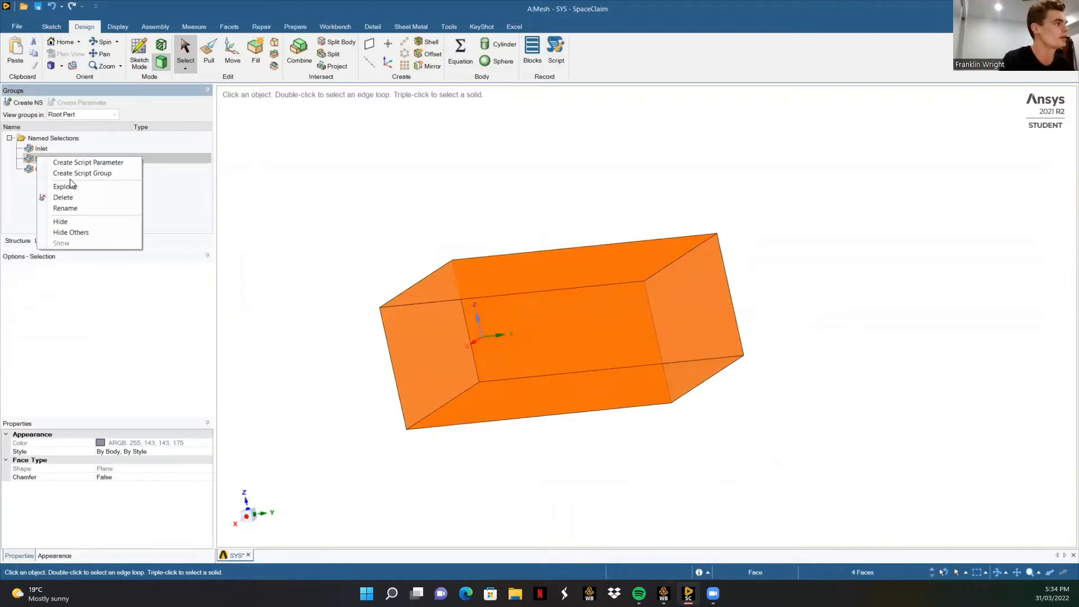
left_click(233, 186)
left_click(41, 158)
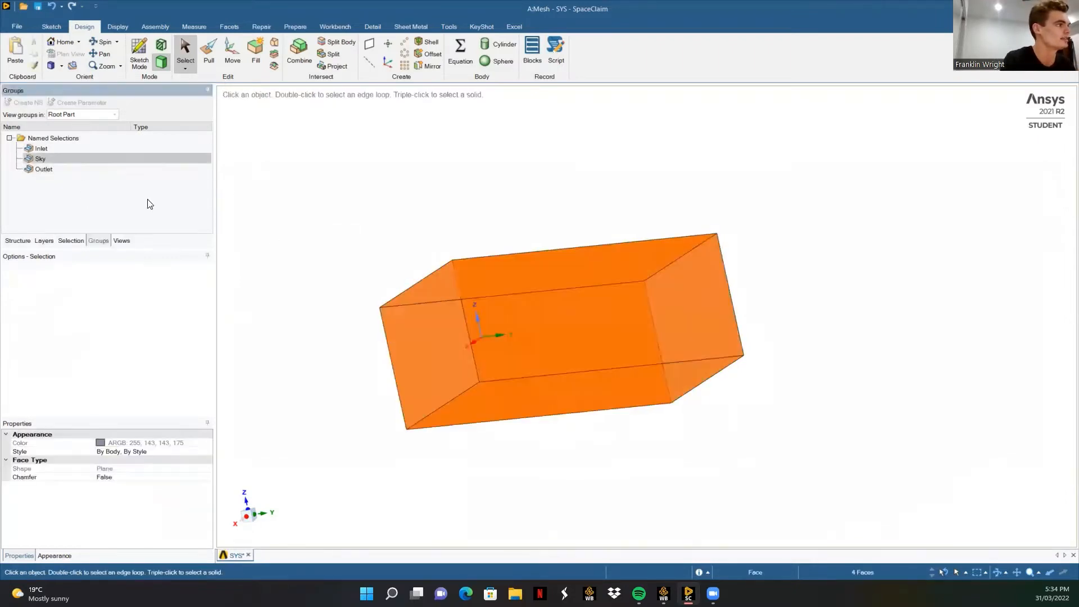
right_click(483, 362)
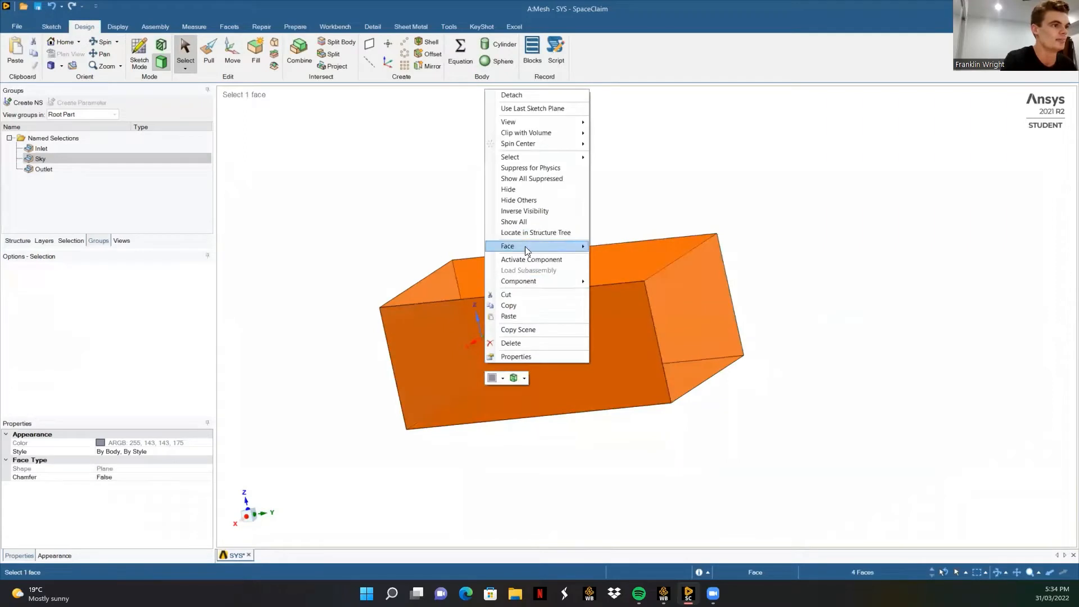
left_click(613, 244)
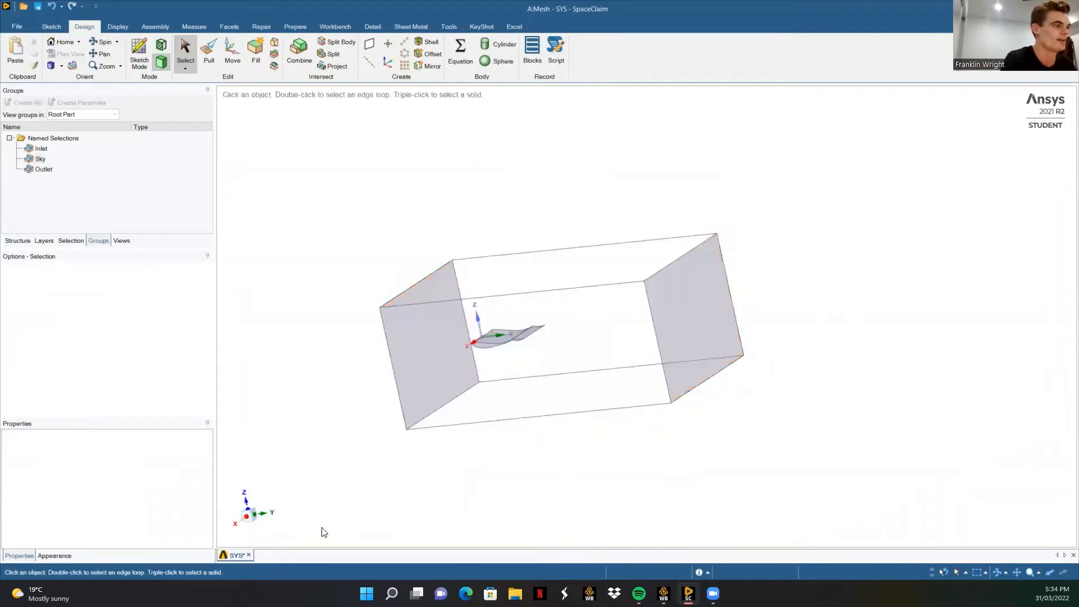
View the wing profile from the side and create a named selection Wing1 from all faces of the larger front element.
left_click(243, 516)
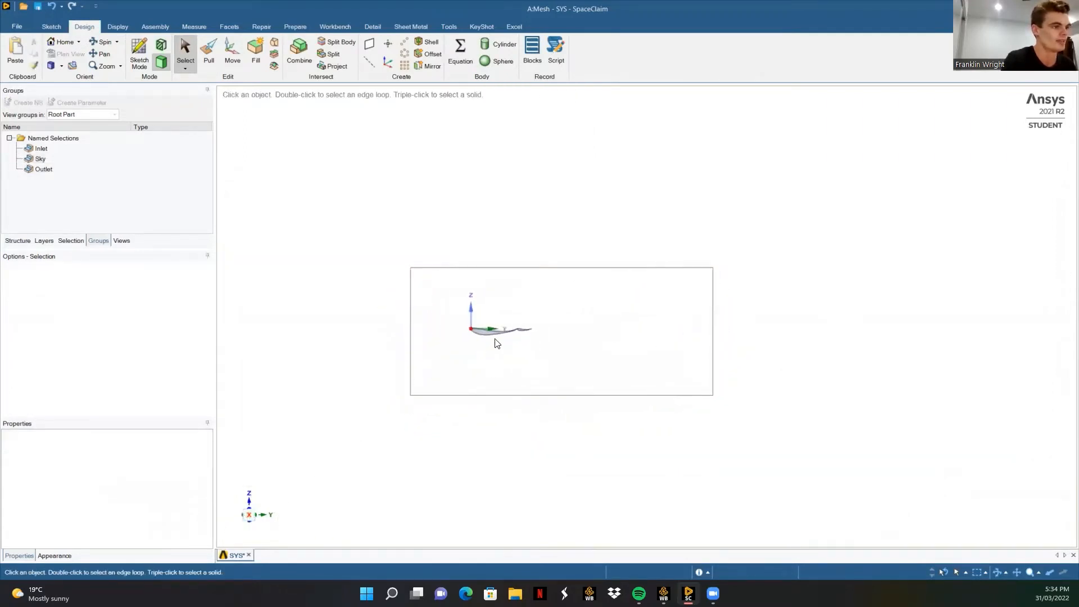
scroll(498, 340, "up", 5)
left_click_drag(348, 256, 583, 442)
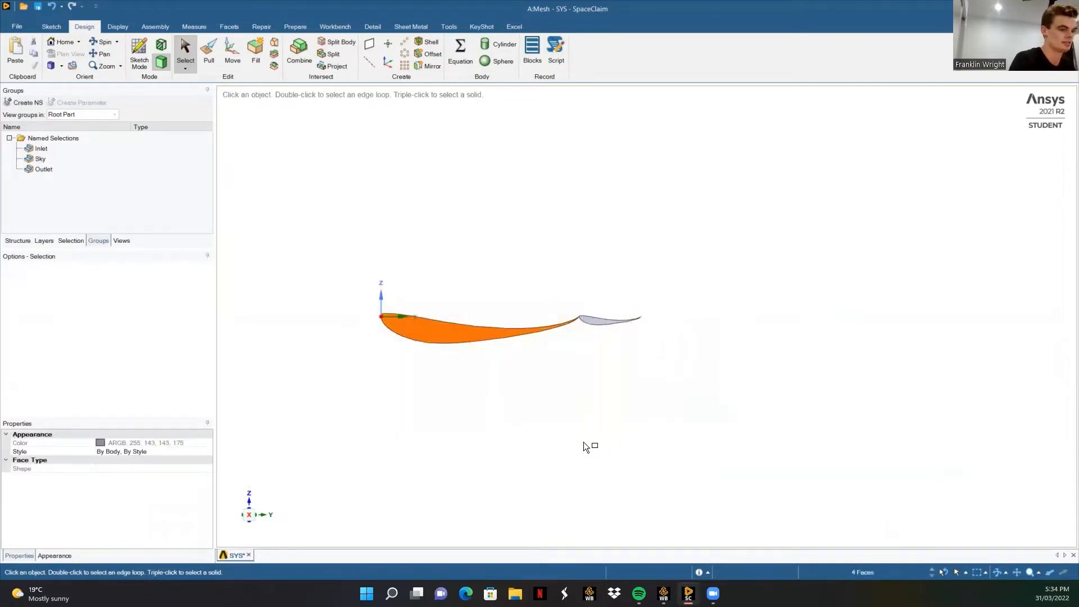
key("ctrl+g")
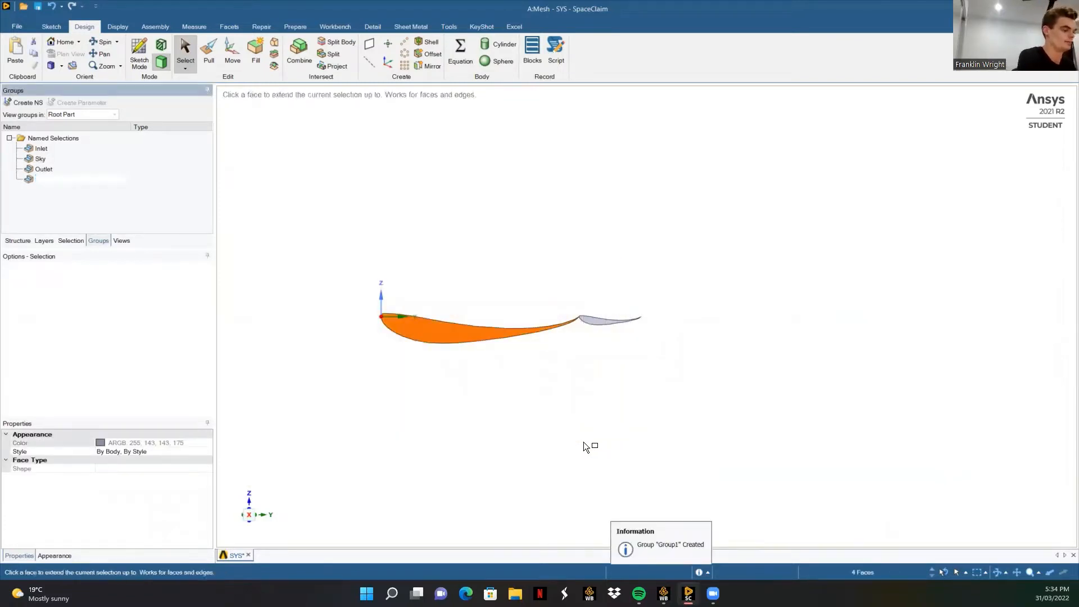
type("Wing1")
key("Return")
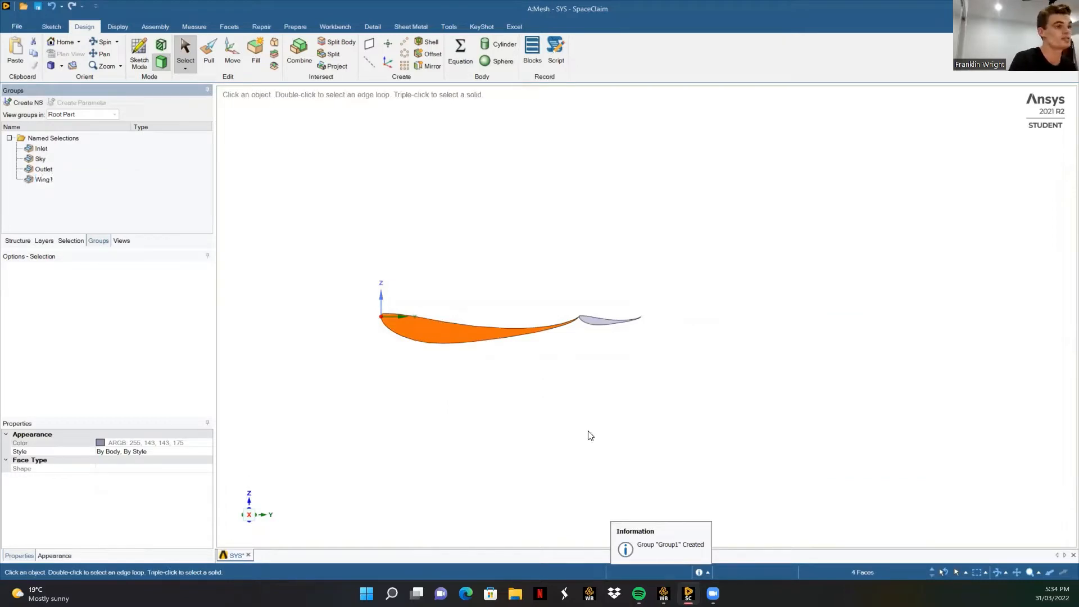
Create a named selection from all faces of the smaller rear wing element and name it Wing2.
left_click(562, 272)
left_click_drag(567, 251, 683, 412)
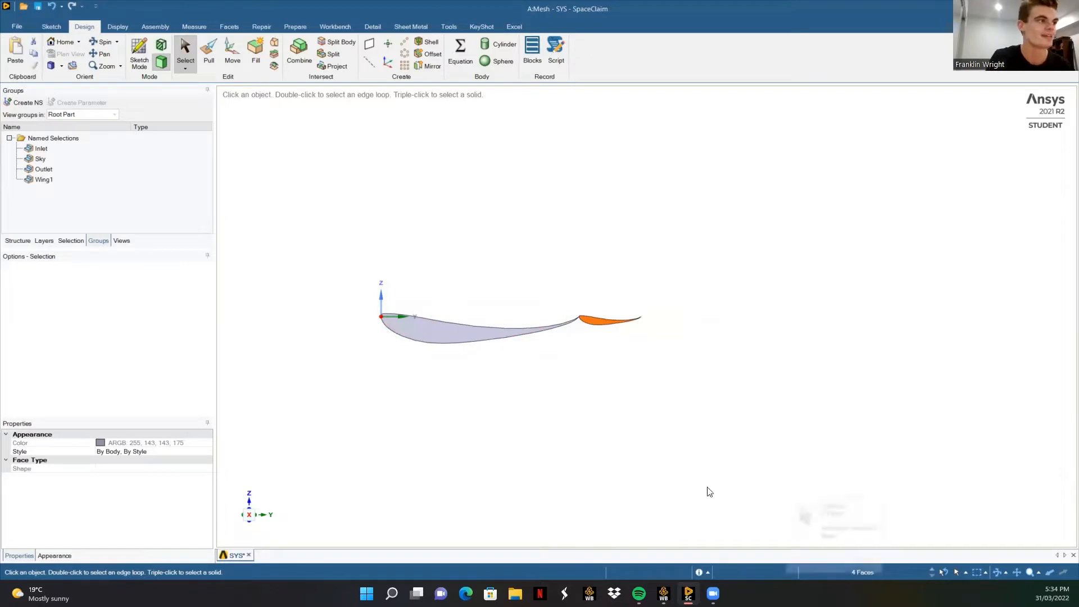
key("ctrl")
key("ctrl+g")
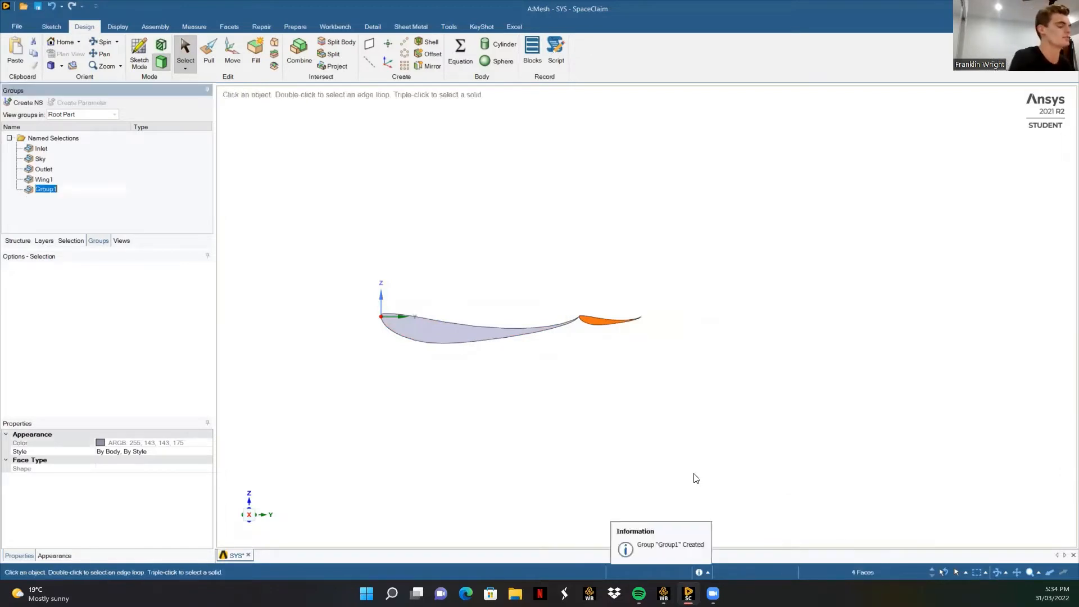
type("Wing2")
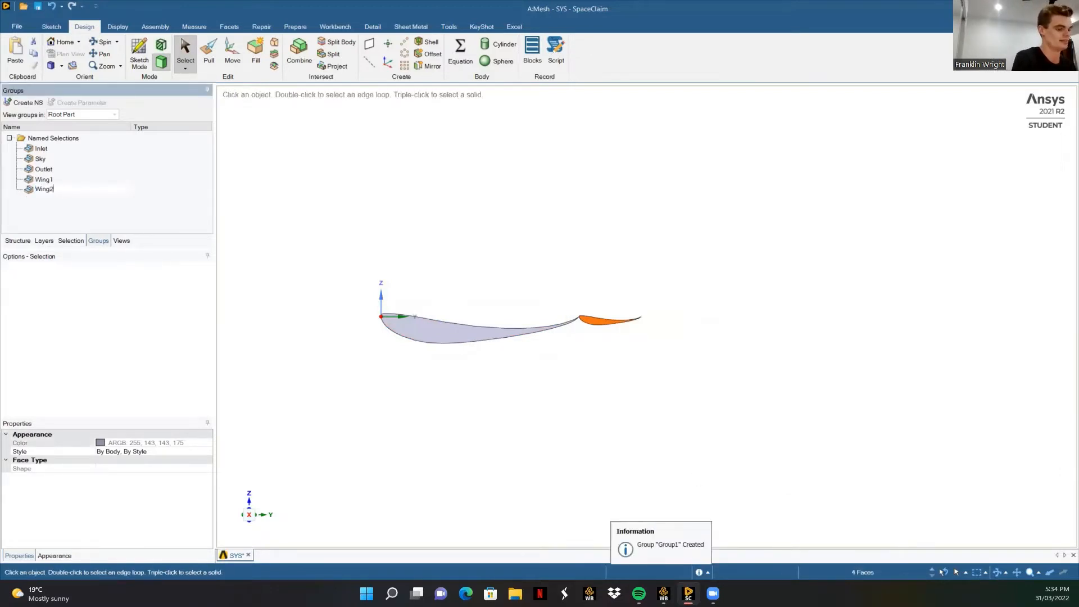
key("Return")
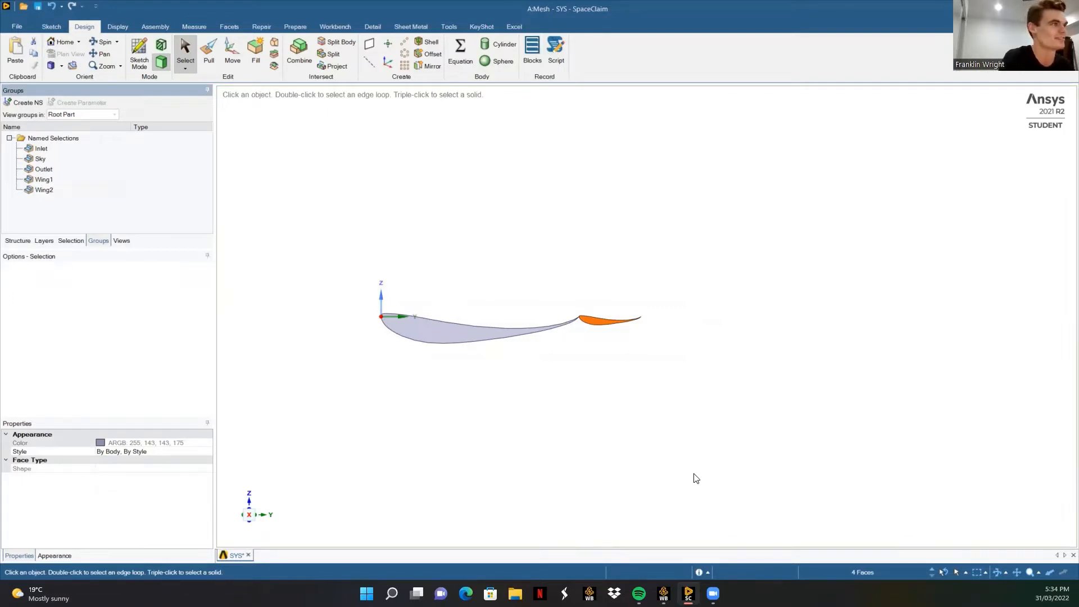
left_click(610, 419)
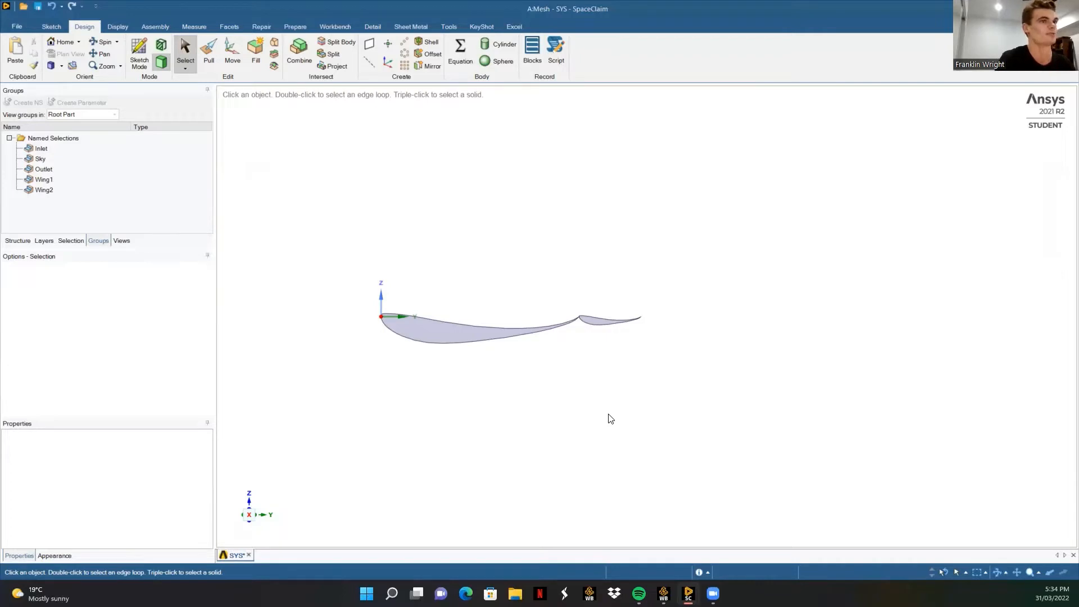
Using Move on the front wing element's faces, create a driving rotation dimension at 0° in the profile plane and name it AOA1.
left_click(209, 49)
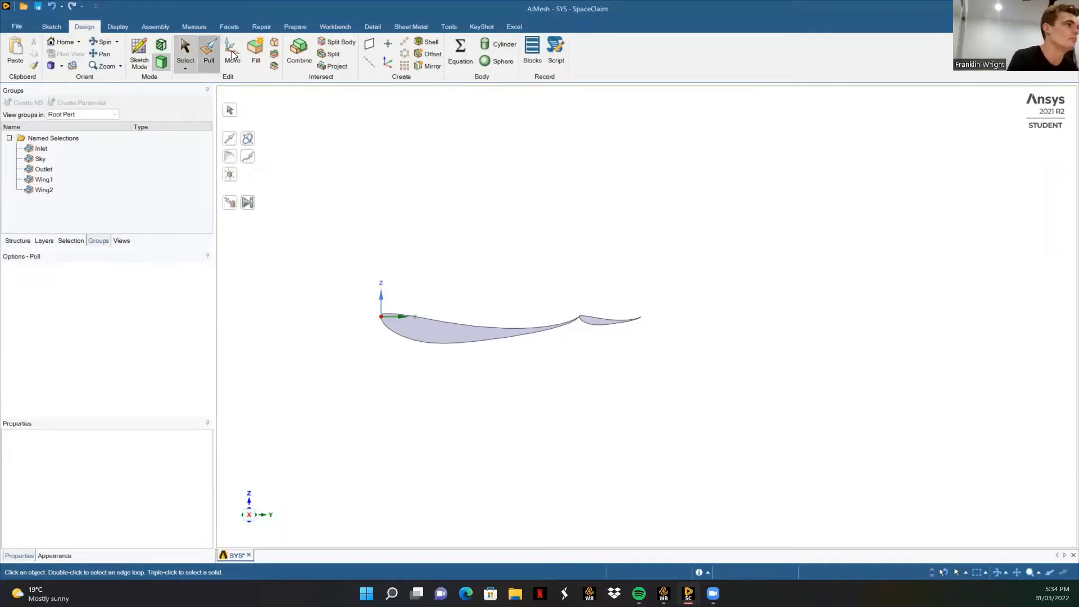
left_click(233, 54)
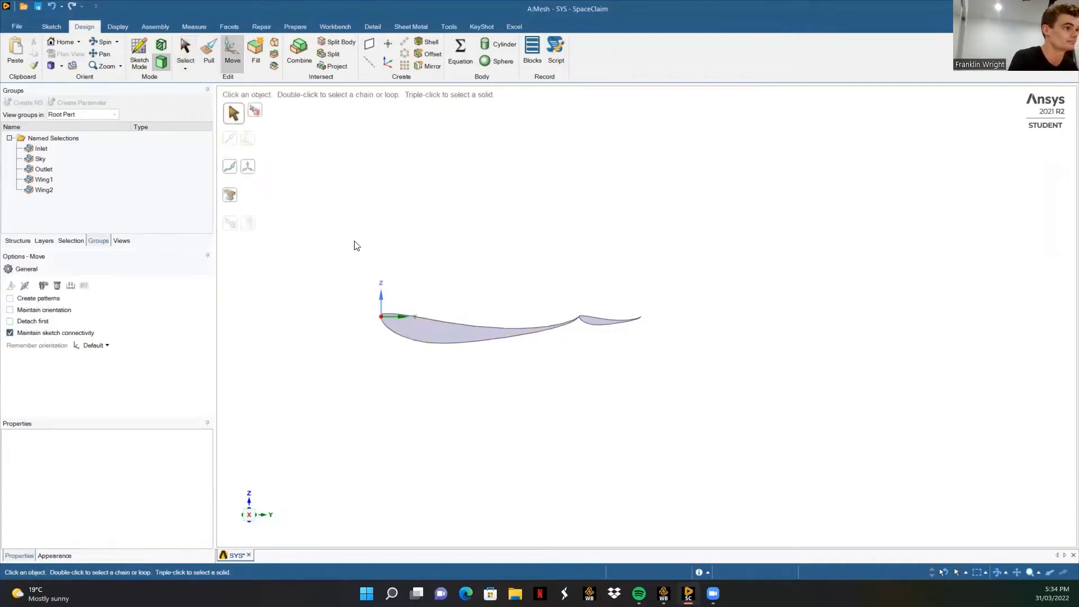
left_click_drag(409, 318, 590, 429)
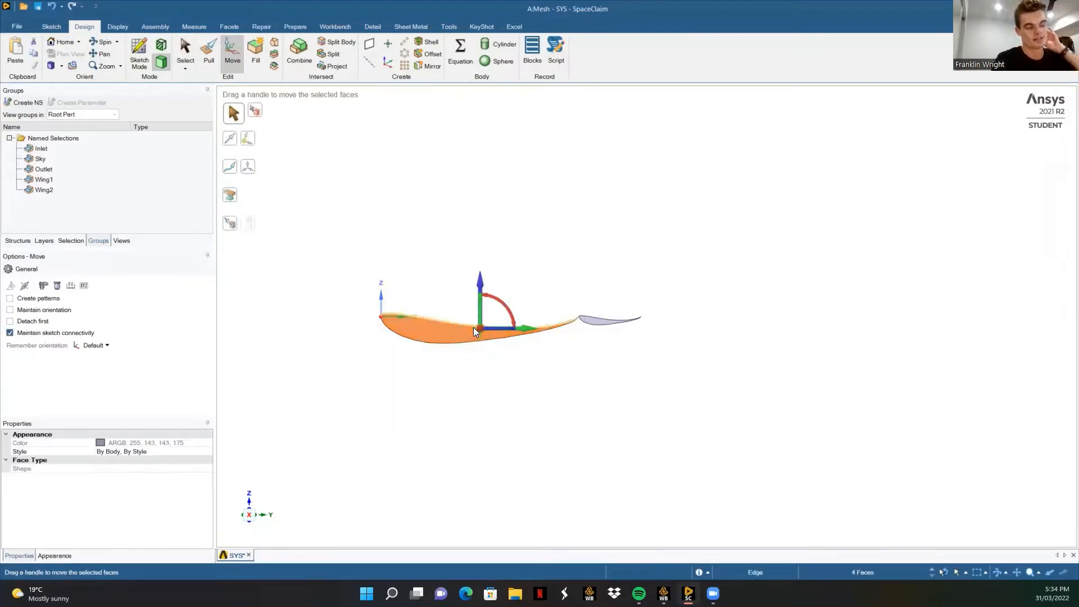
left_click_drag(512, 313, 527, 356)
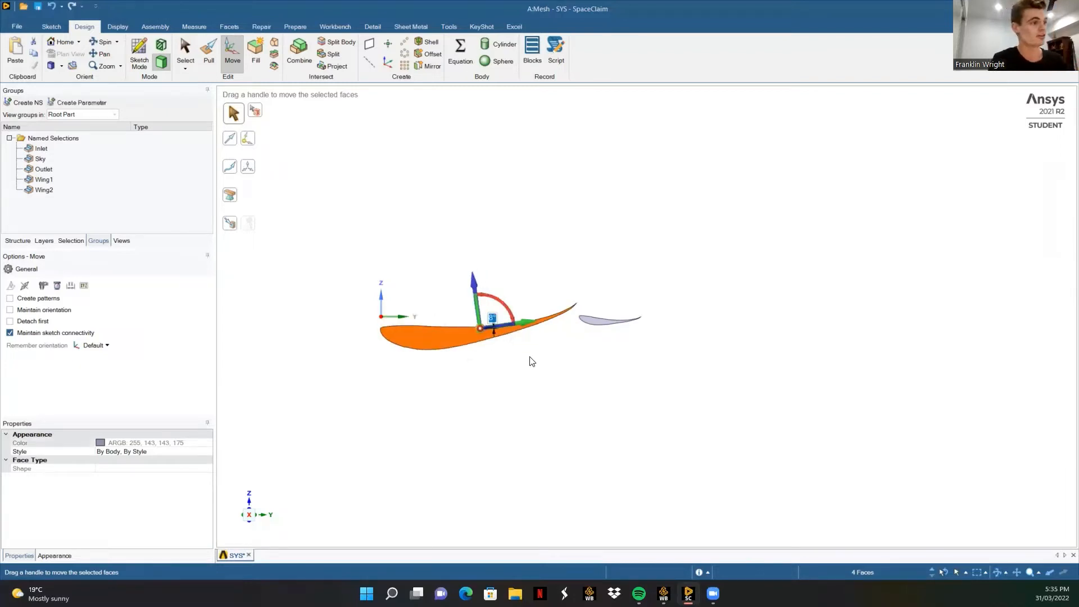
key("Return")
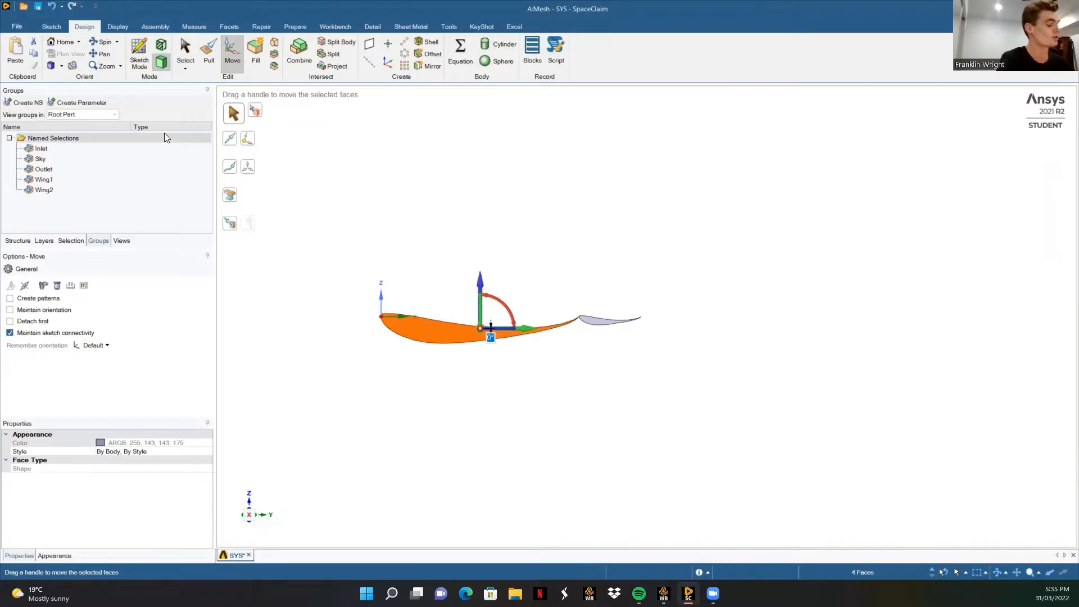
key("ctrl+g")
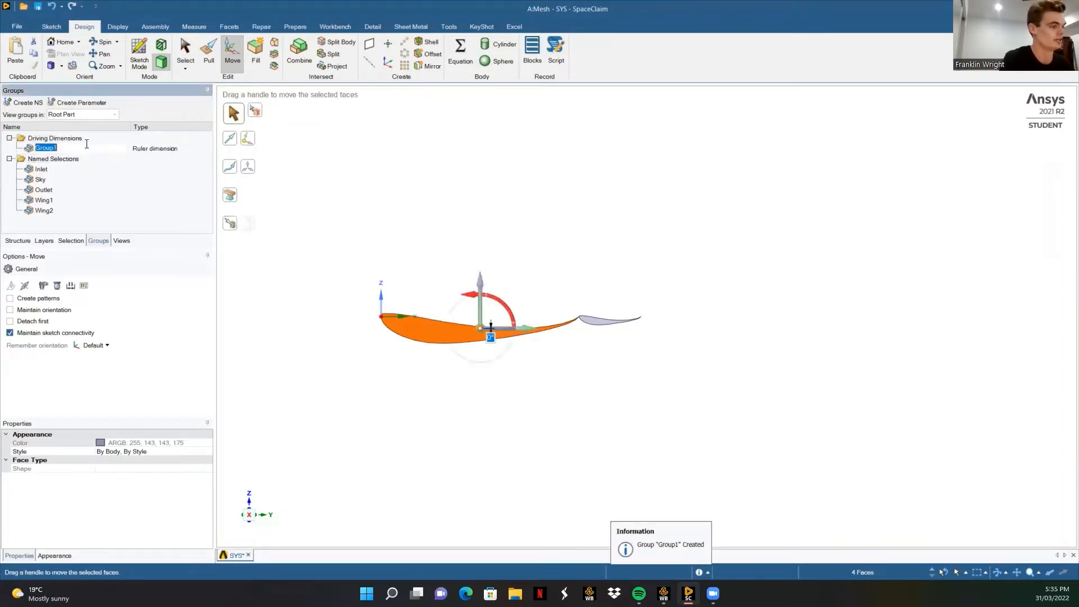
key("BackSpace")
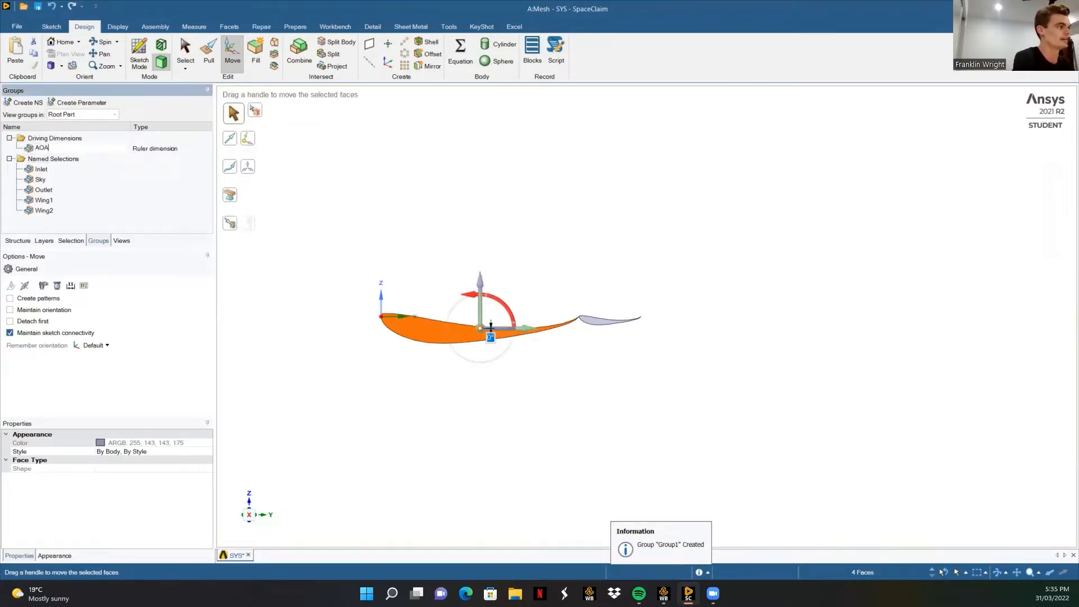
key("Return")
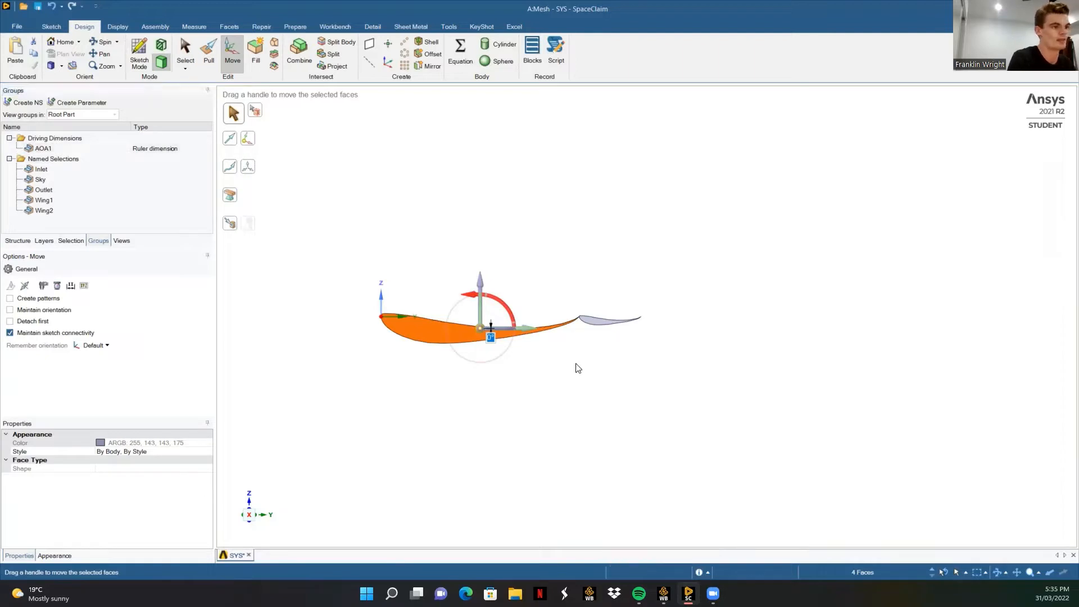
left_click(578, 368)
Create a driving rotation dimension at 0° for the rear wing element's faces and name it AOA2.
left_click_drag(675, 395, 676, 395)
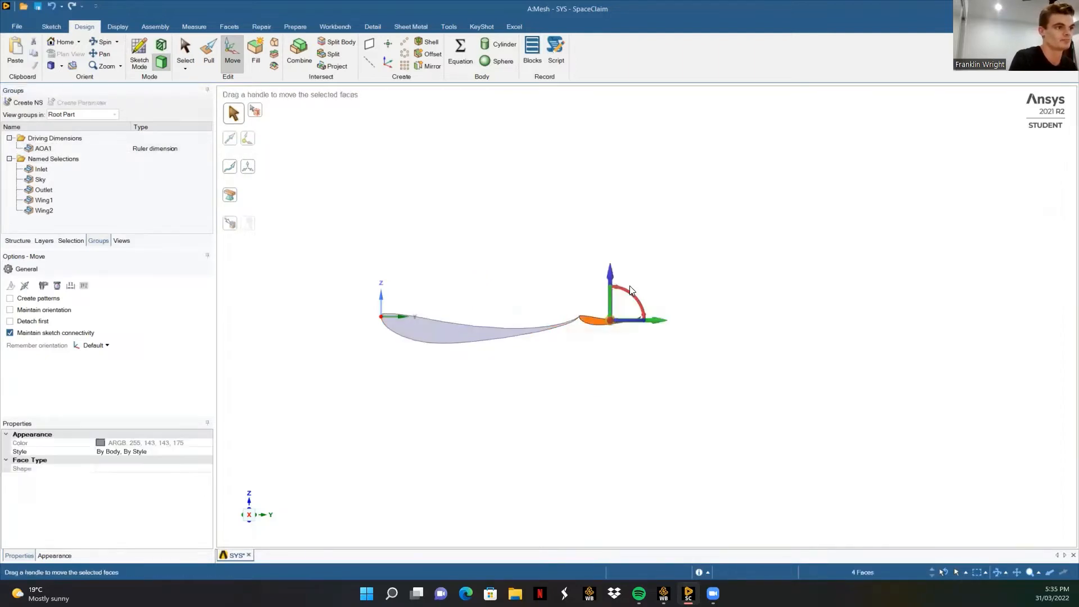
left_click_drag(630, 285, 625, 291)
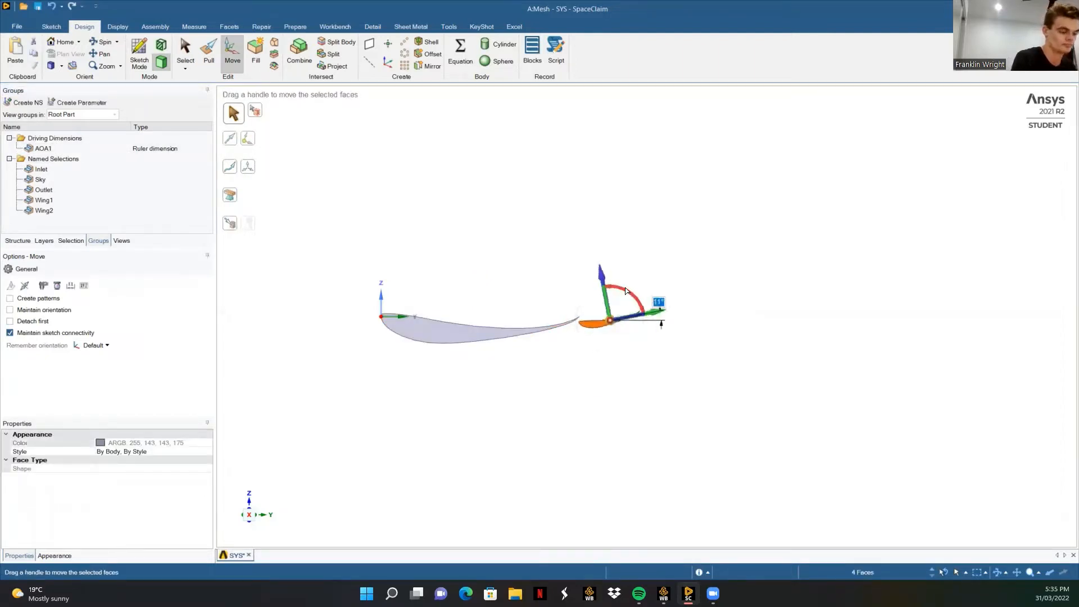
key("ctrl+z")
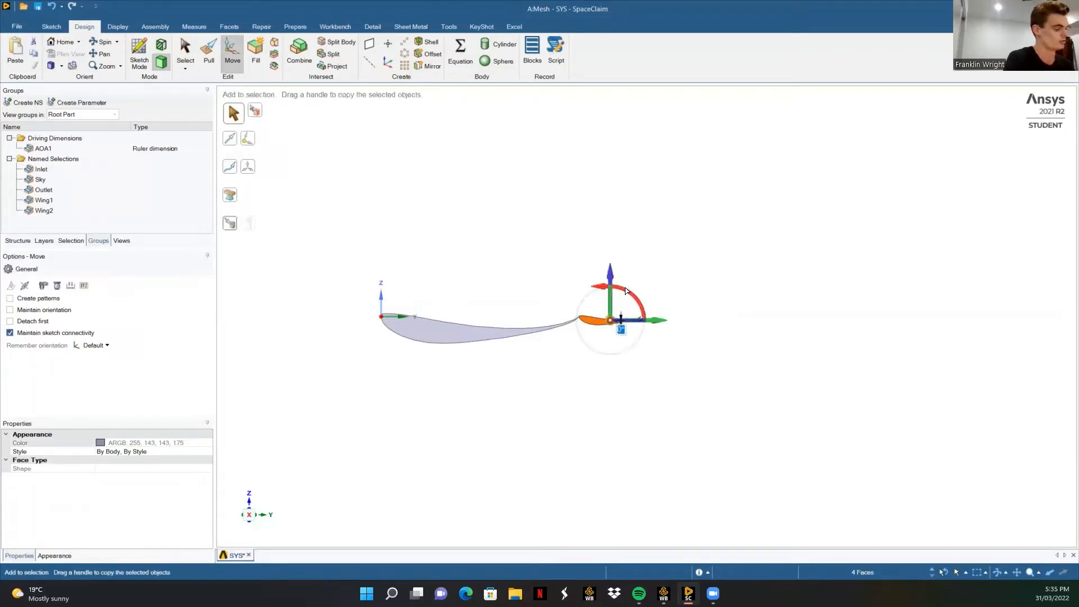
key("ctrl+g")
type("AO")
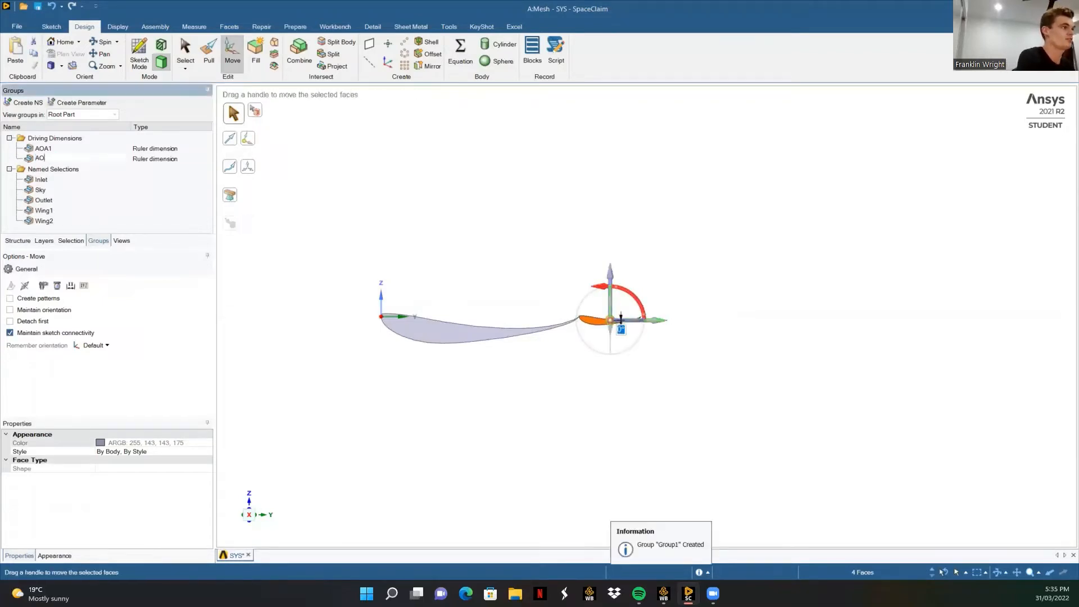
type("A2")
key("Return")
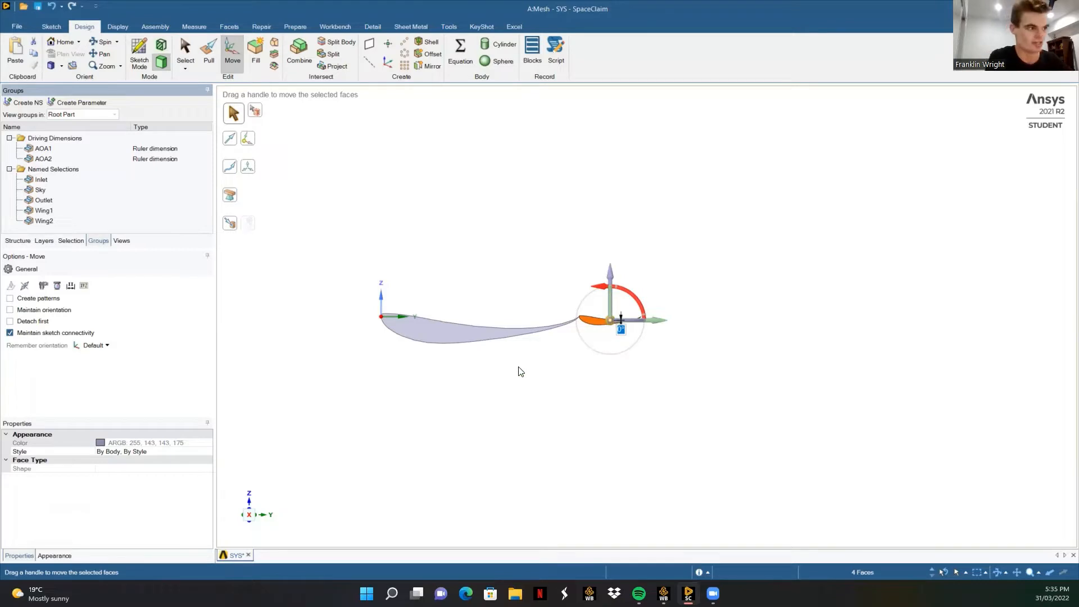
left_click(578, 389)
middle_click_drag(550, 353, 570, 372)
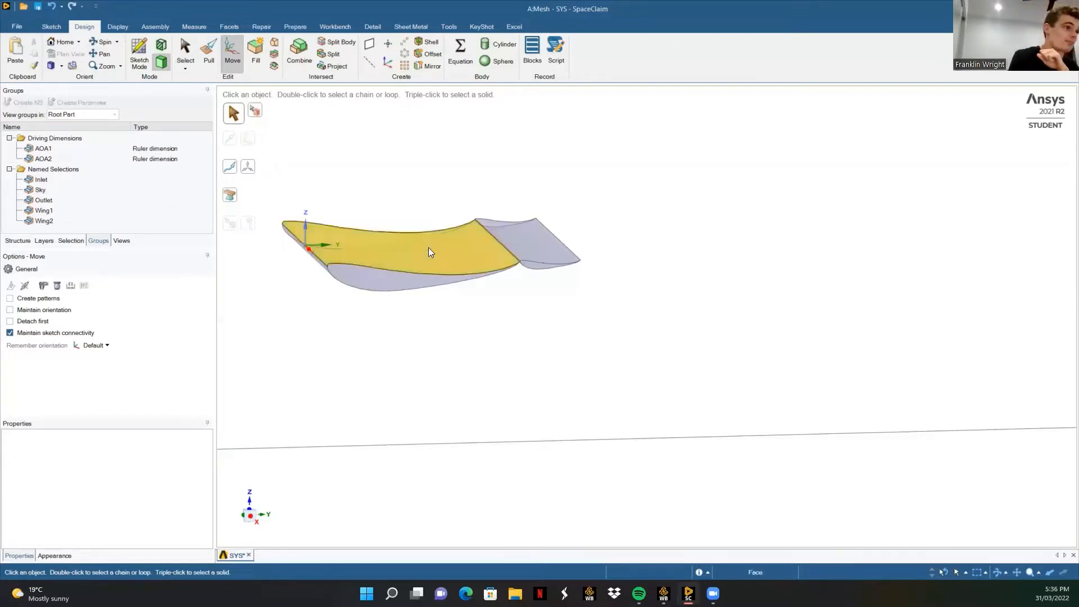
Move the front wing element forward about 11 mm along the flow direction to open a gap to the rear element.
scroll(507, 249, "up", 5)
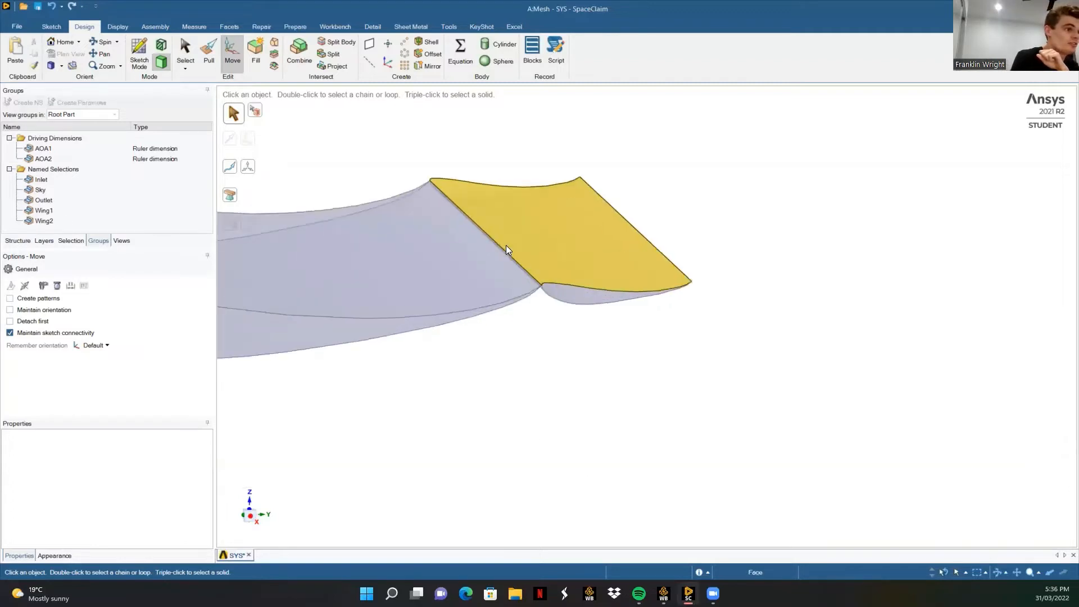
middle_click_drag(512, 263, 596, 328)
left_click(556, 313)
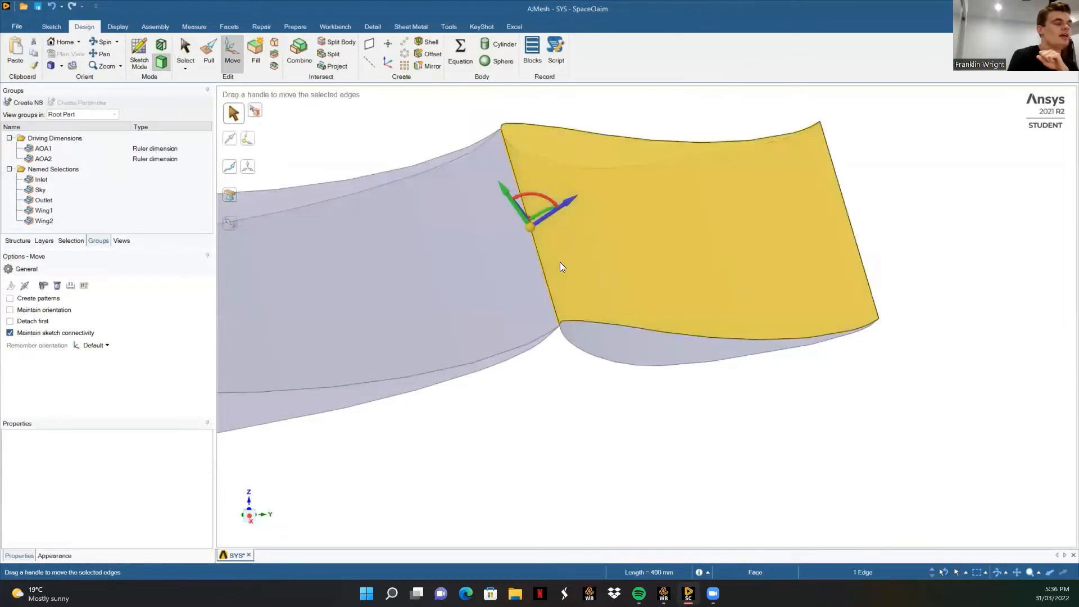
scroll(555, 361, "down", 8)
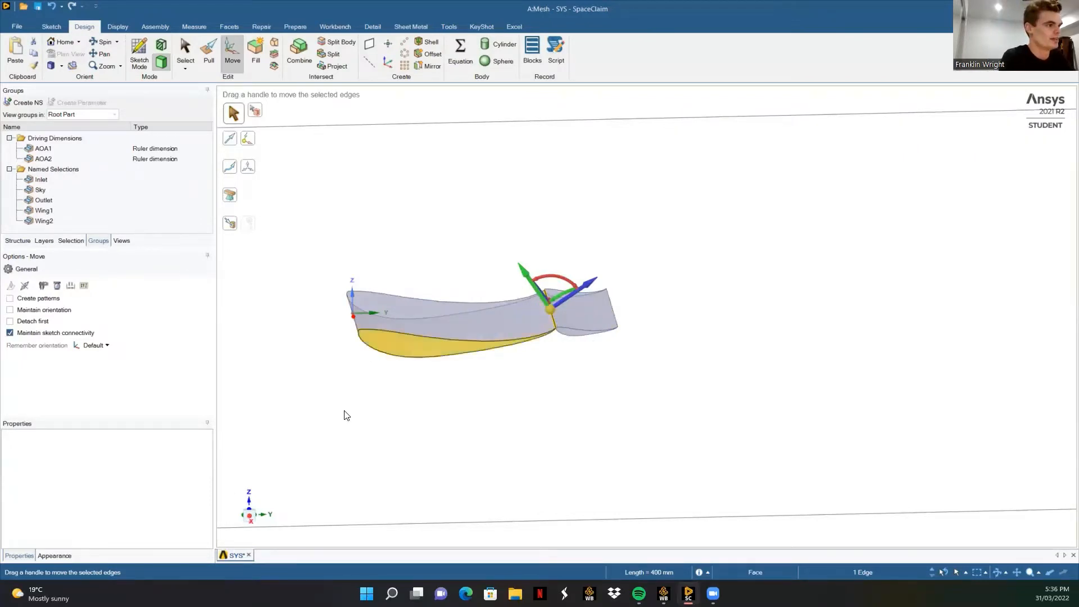
left_click(355, 327)
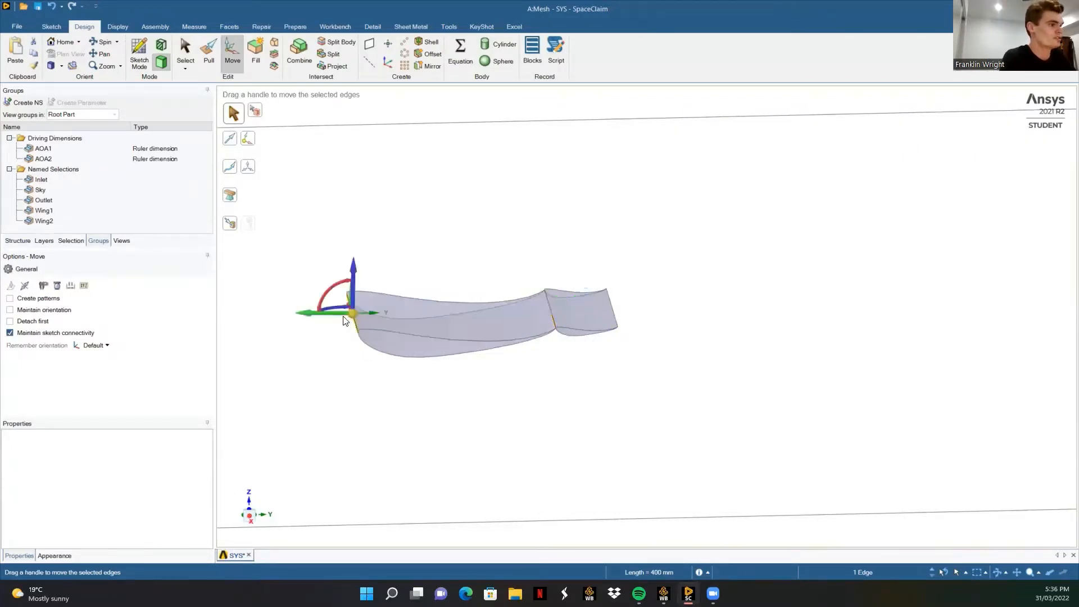
left_click_drag(335, 317, 330, 316)
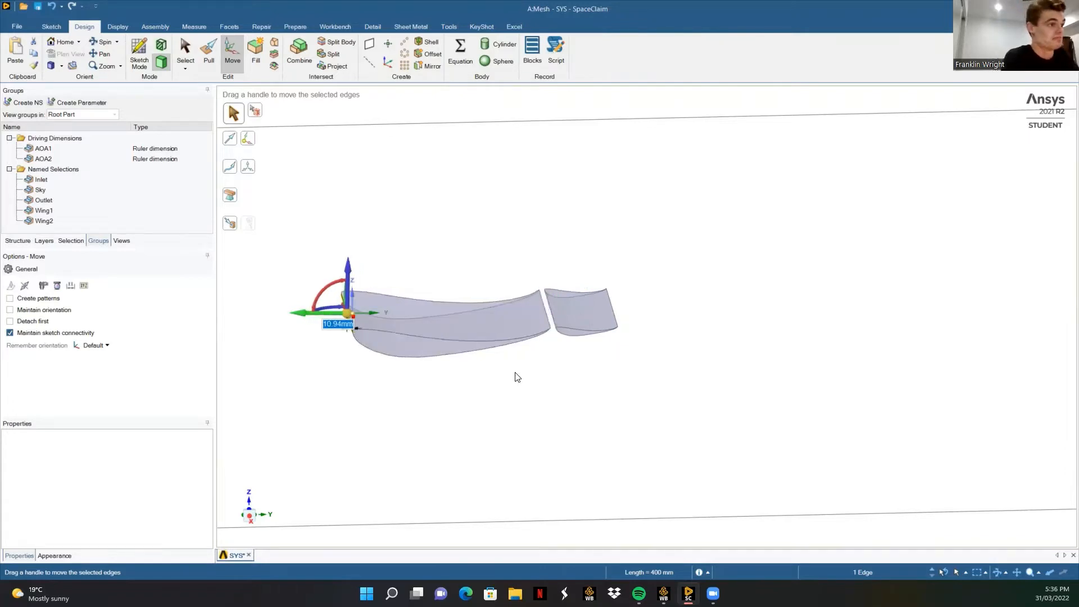
left_click(517, 377)
Add a vertical Move ruler dimension from the front element's trailing edge to the enclosure's floor and set it to 580 mm.
left_click(549, 323)
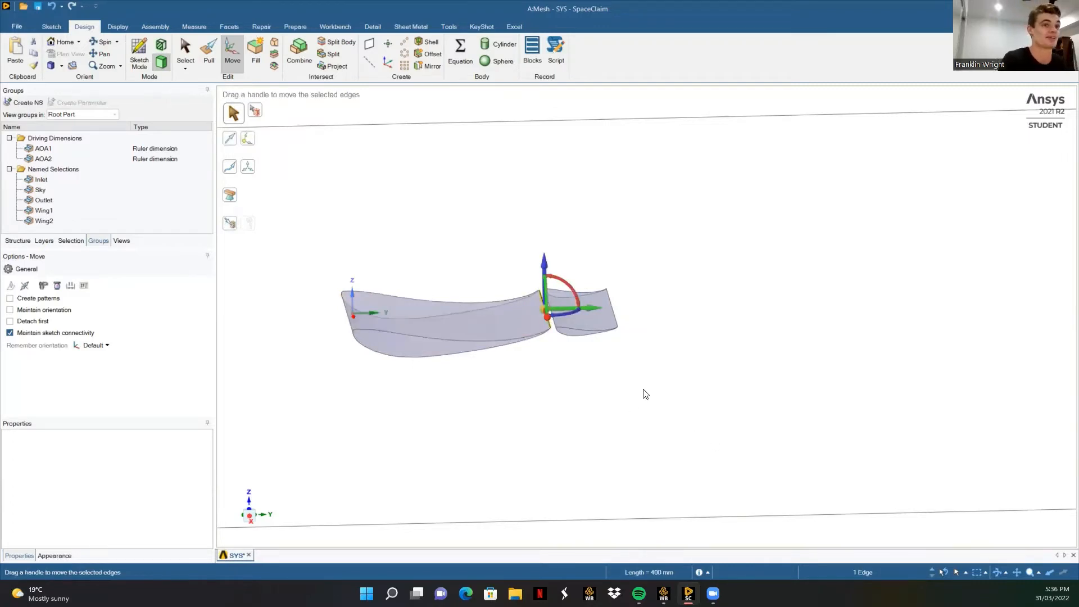
scroll(644, 460, "down", 3)
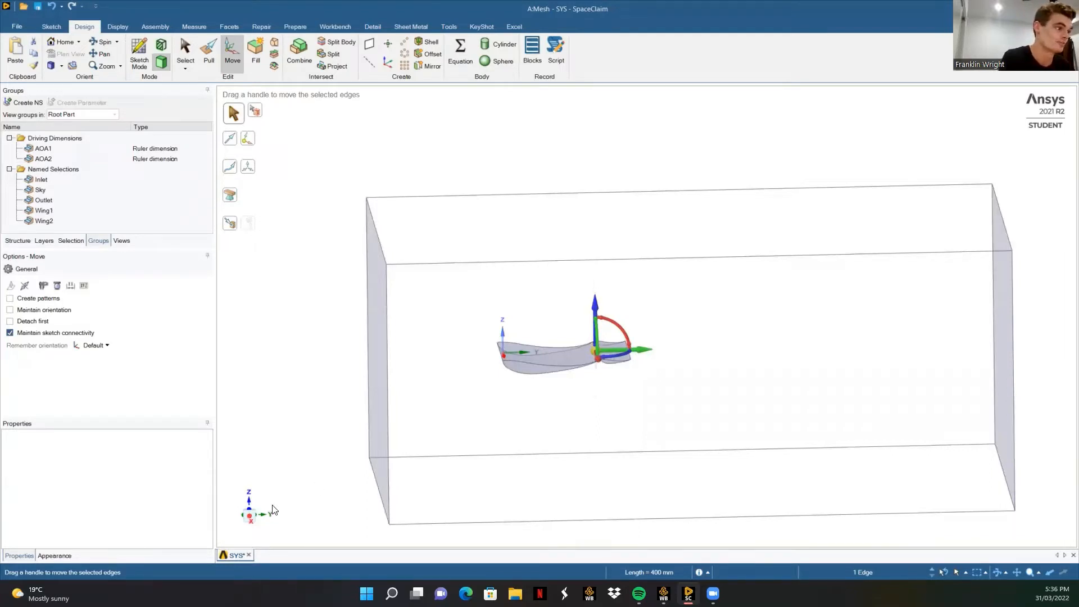
left_click(251, 515)
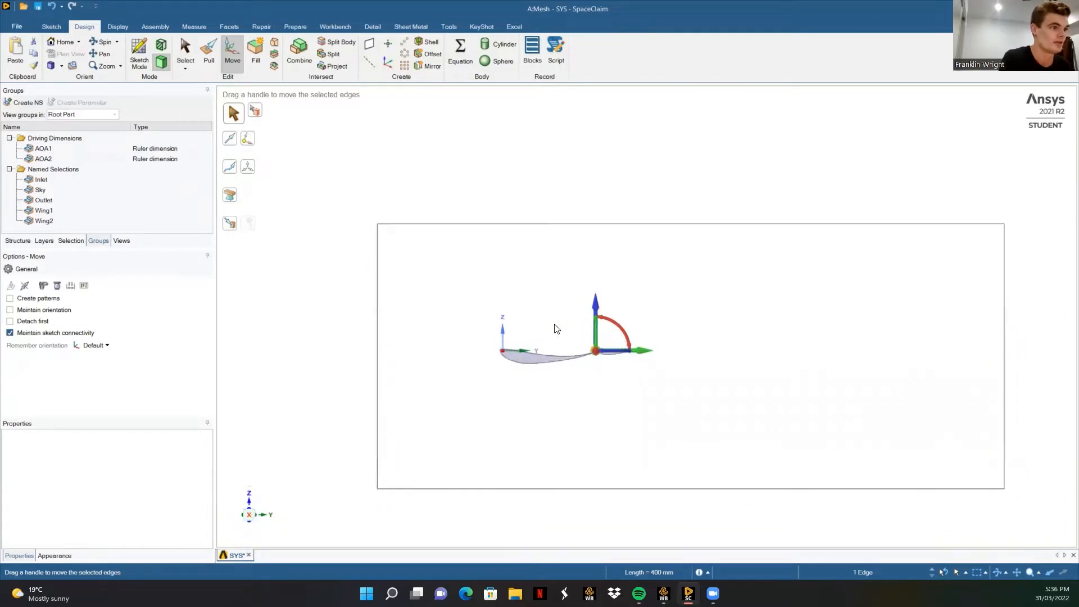
left_click(597, 307)
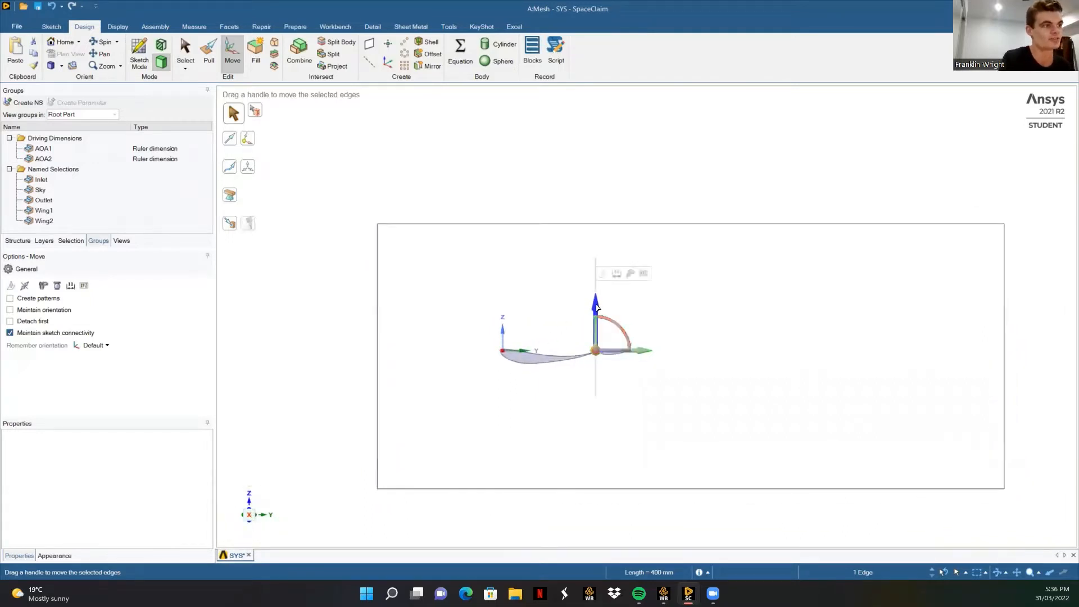
left_click(616, 274)
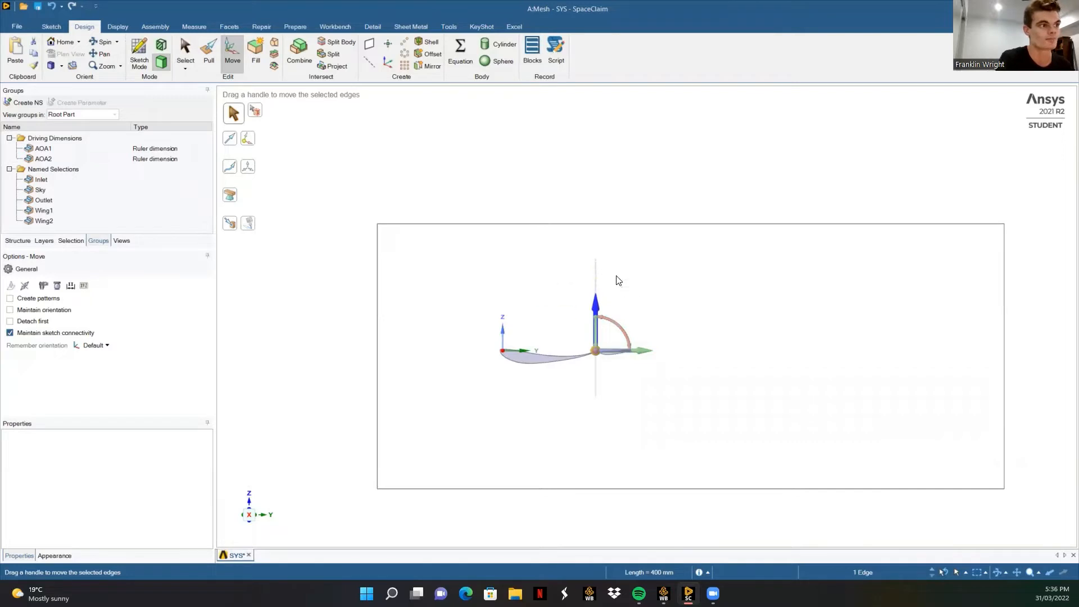
left_click(600, 490)
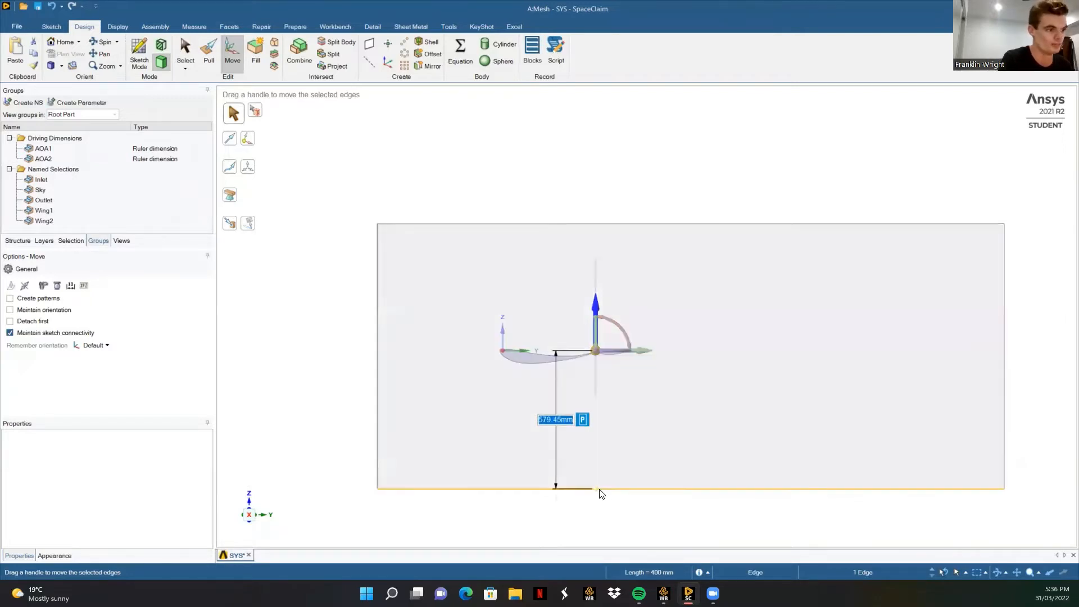
type("580")
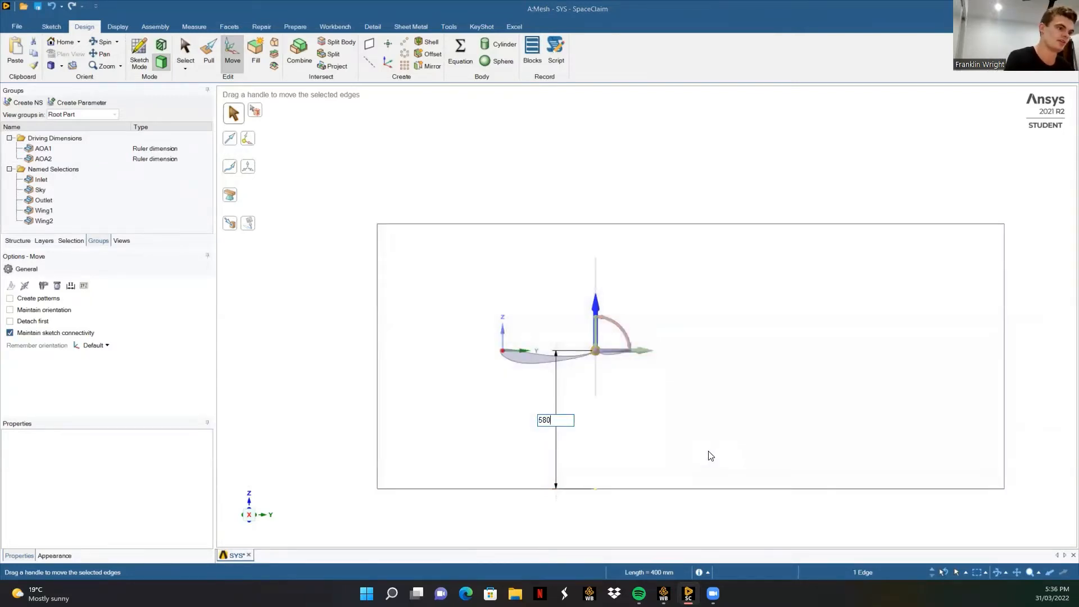
key("Return")
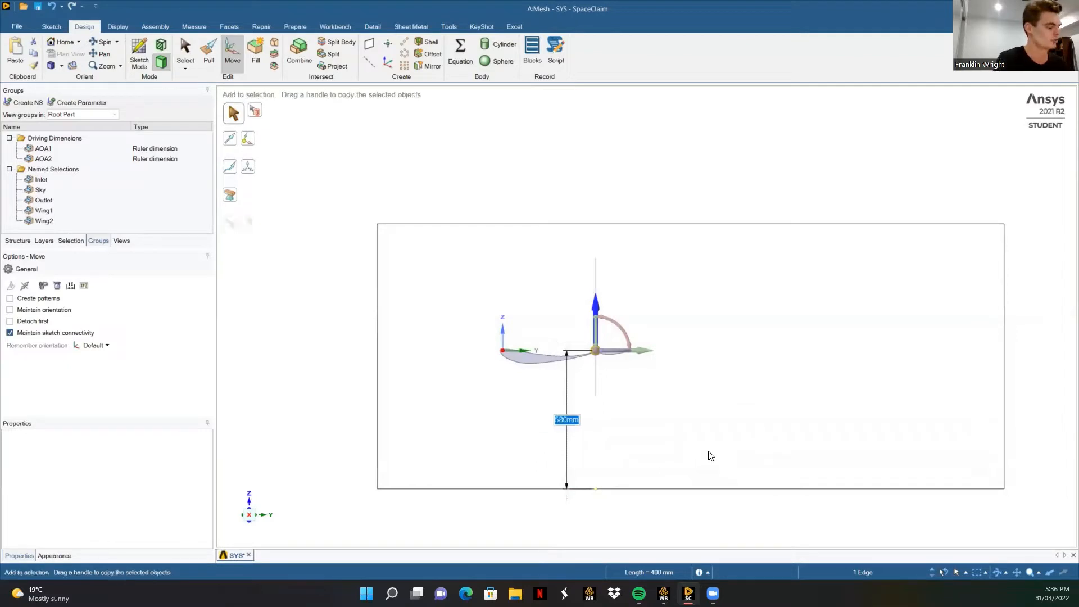
Create a driving dimension parameter from the front element's 580 mm height ruler and name it Height.
type("gR")
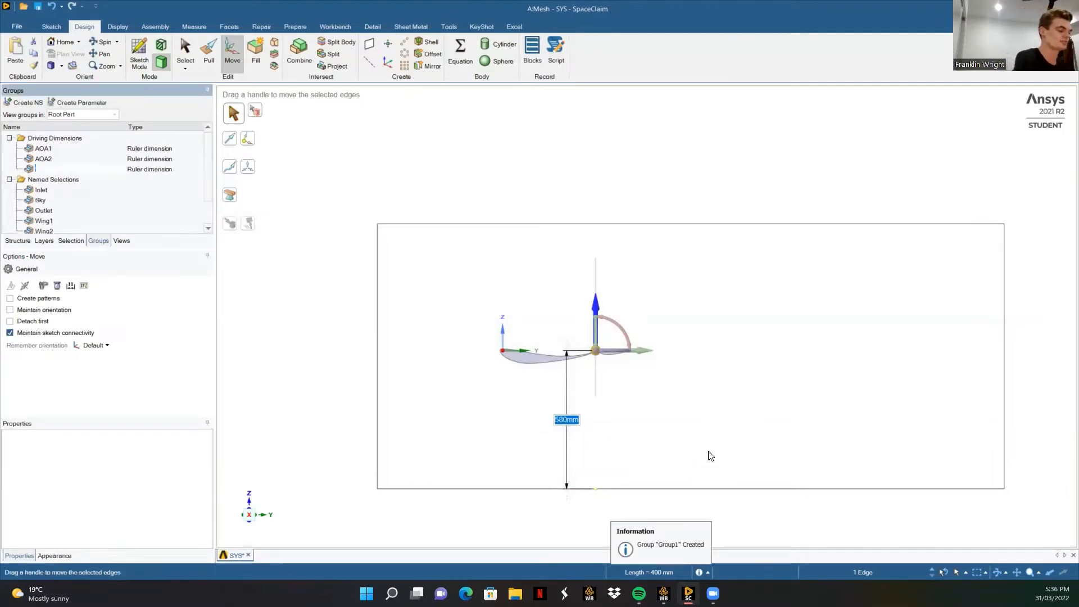
key("BackSpace")
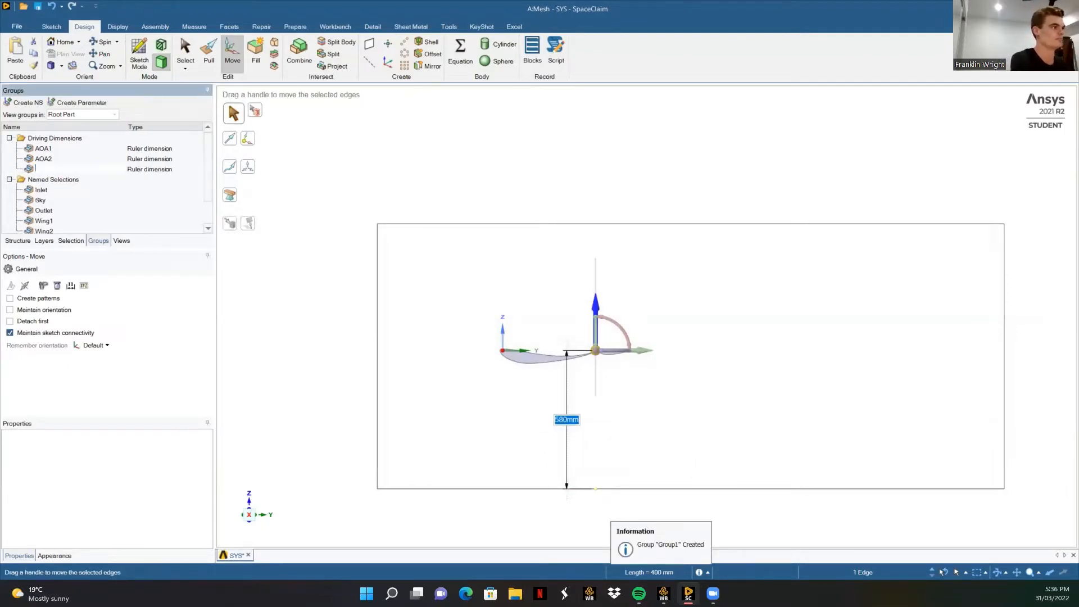
type("H")
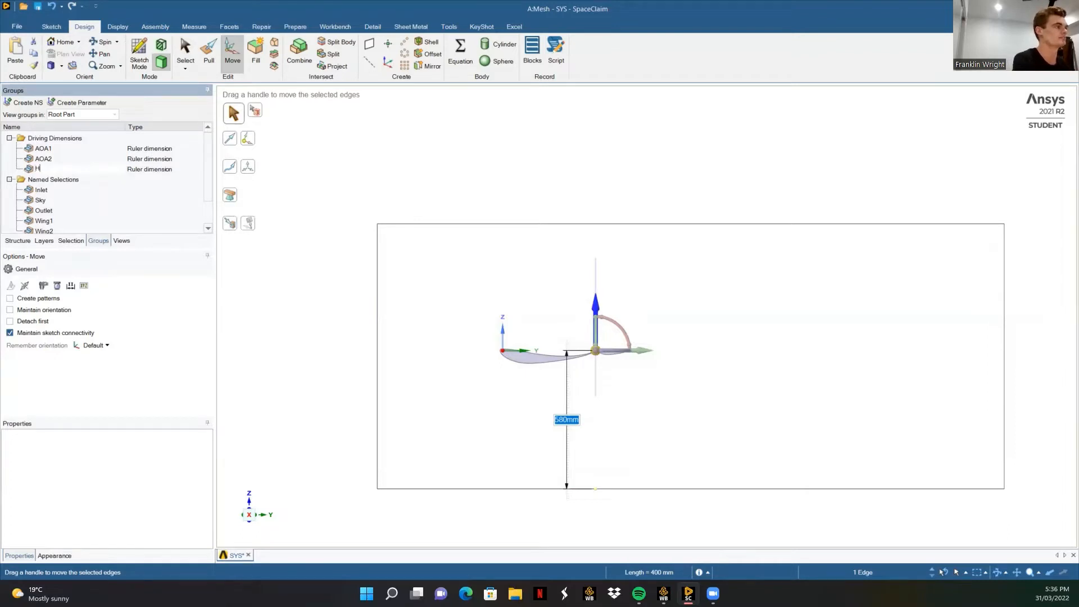
type("eight")
key("Return")
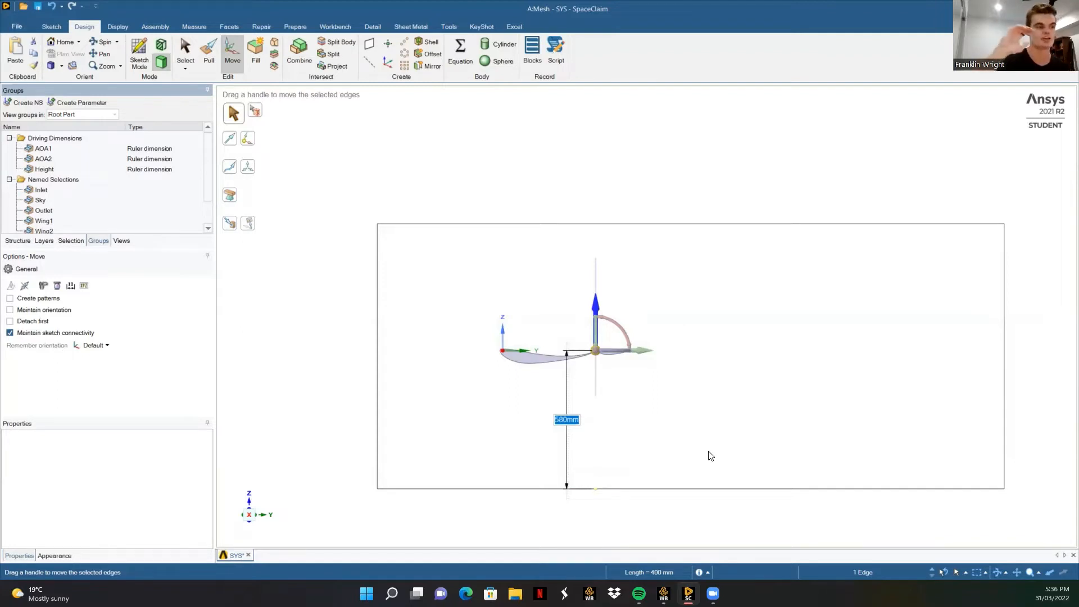
Try to raise the rear wing element about 35 mm by its leading edge and add a vertical ruler dimension to it.
left_click(683, 421)
middle_click_drag(682, 421, 599, 351)
scroll(600, 350, "up", 5)
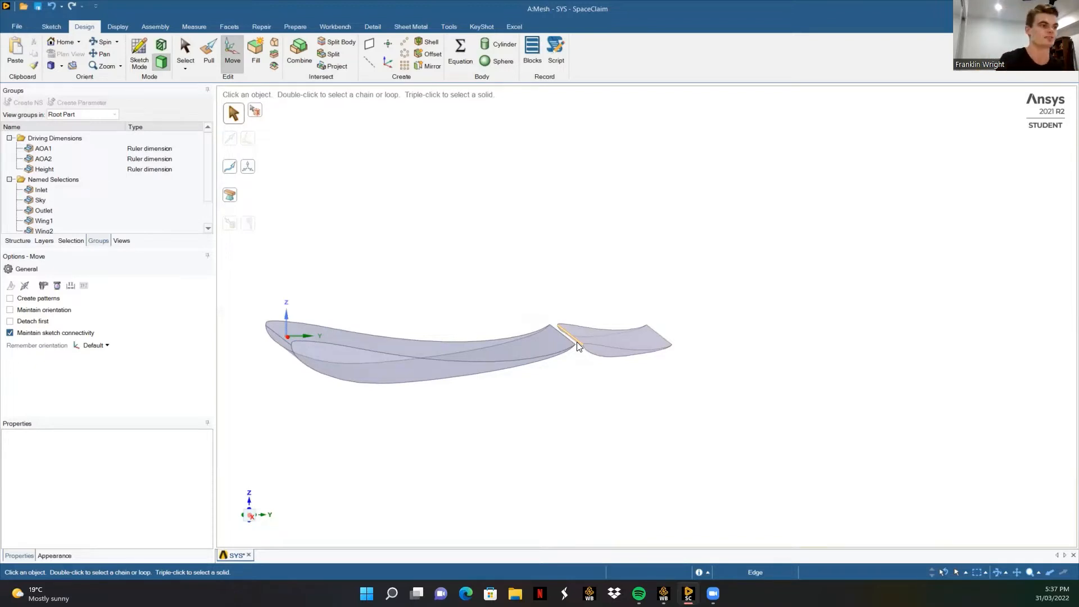
left_click(579, 347)
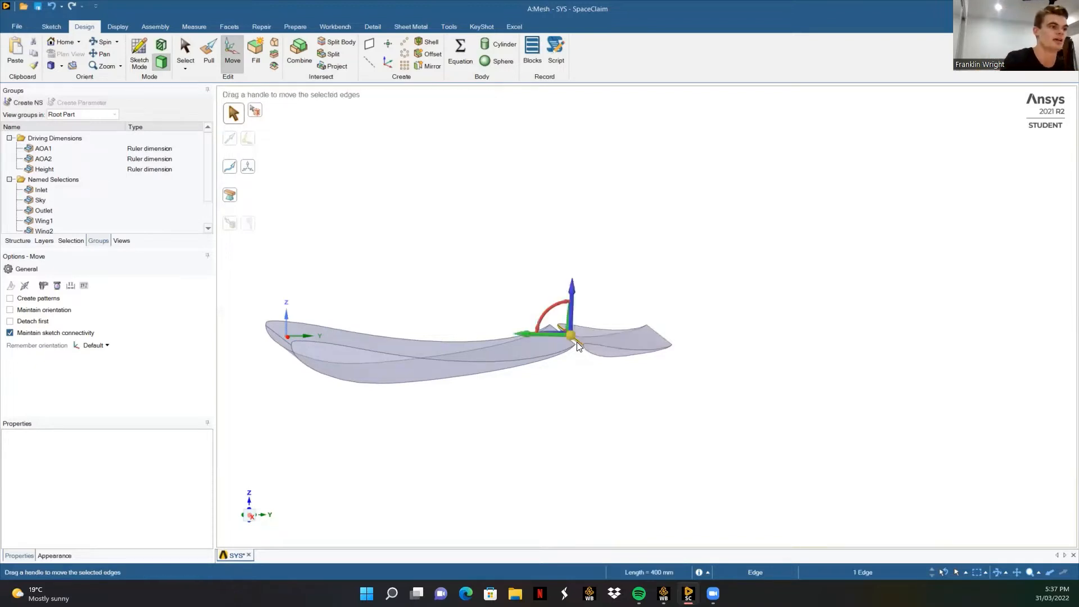
left_click(251, 518)
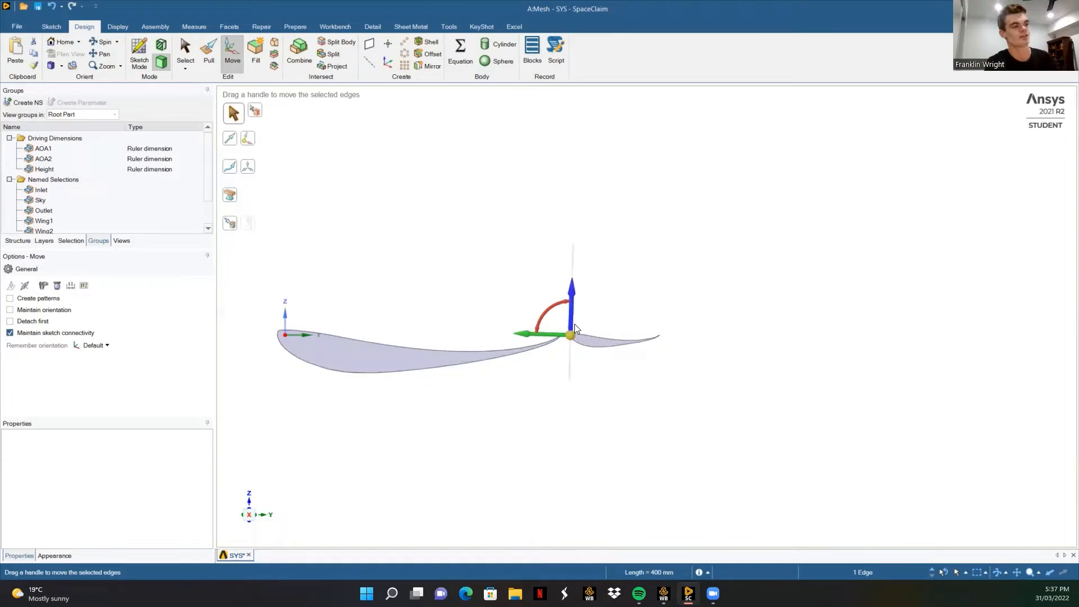
scroll(576, 360, "down", 5)
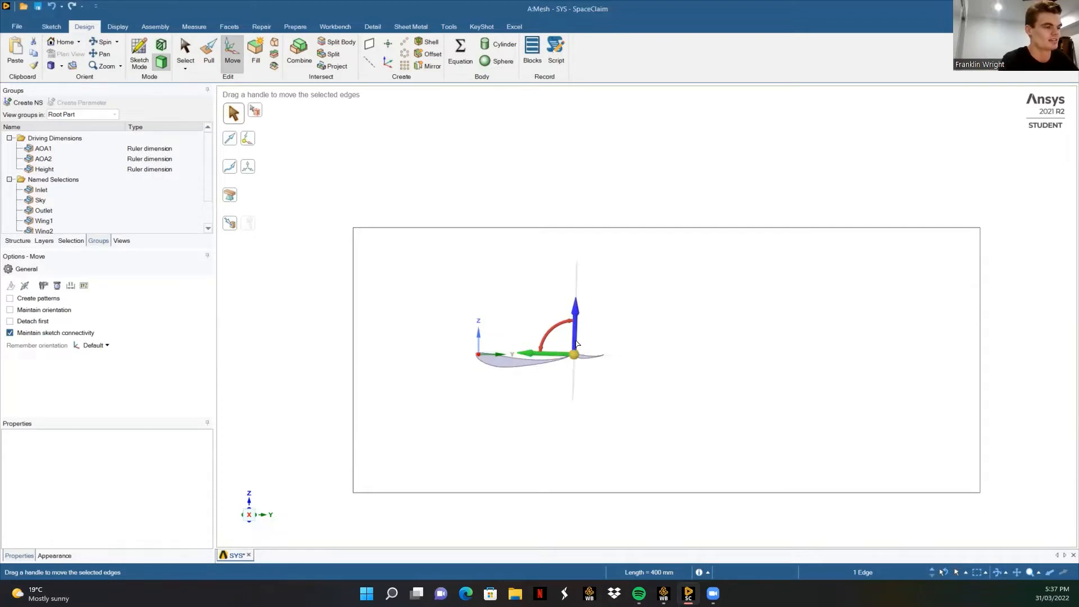
mouse_move(573, 334)
left_mouse_down()
mouse_move(574, 356)
mouse_move(579, 336)
left_mouse_up()
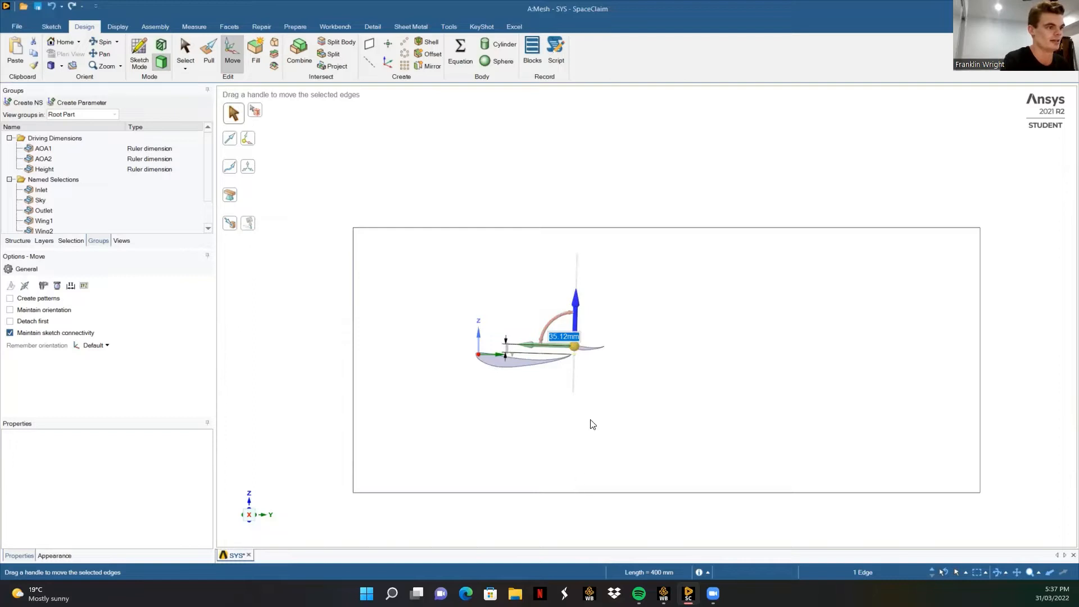
left_click(594, 270)
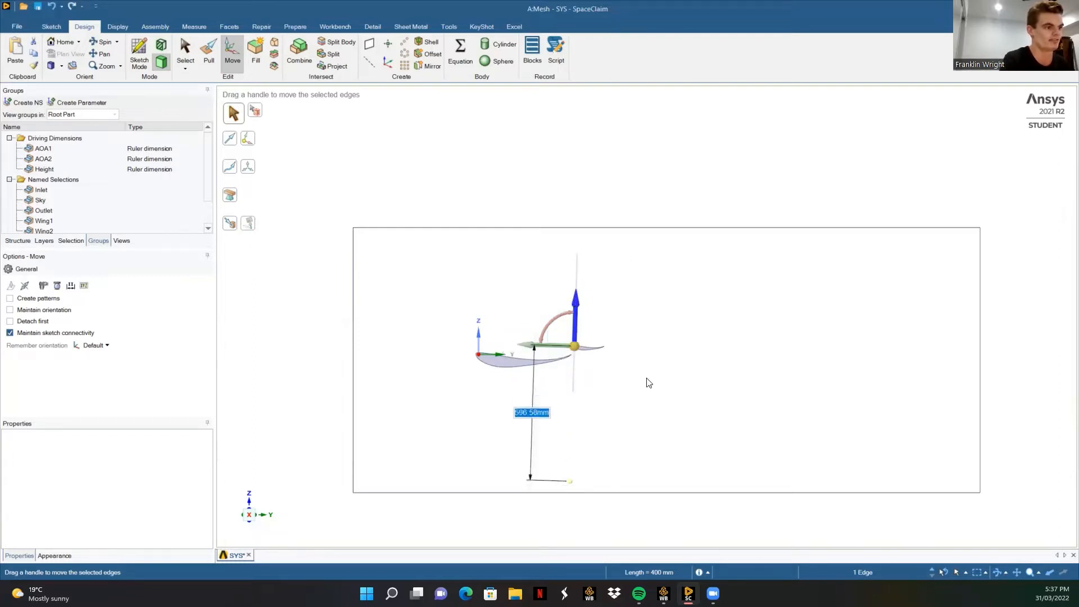
Undo the rear wing element's vertical move and its ruler dimension, and clear the selection.
left_click(47, 8)
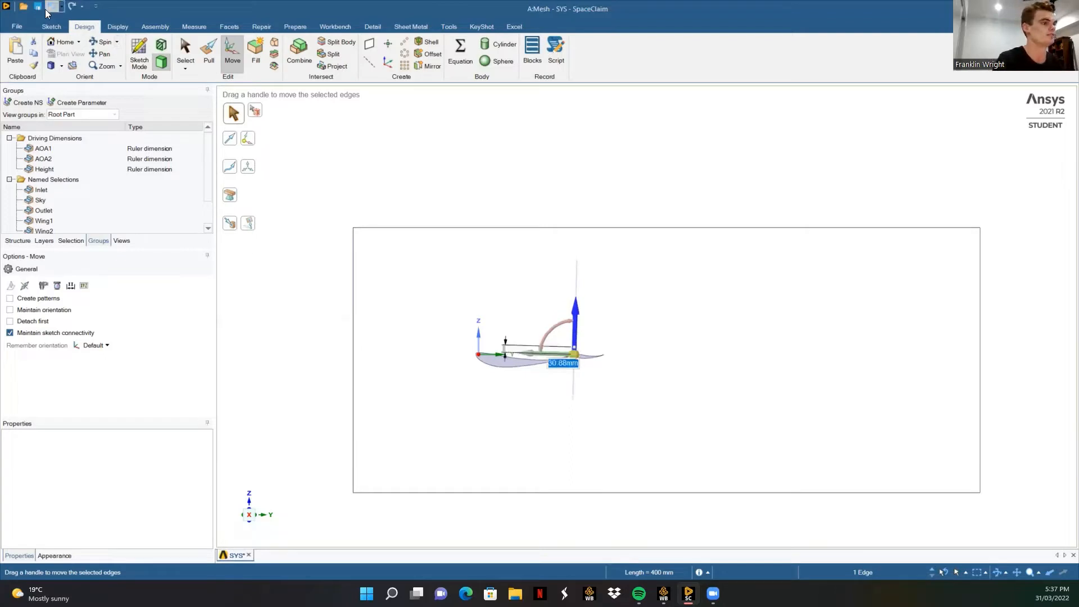
left_click(47, 10)
left_click(625, 368)
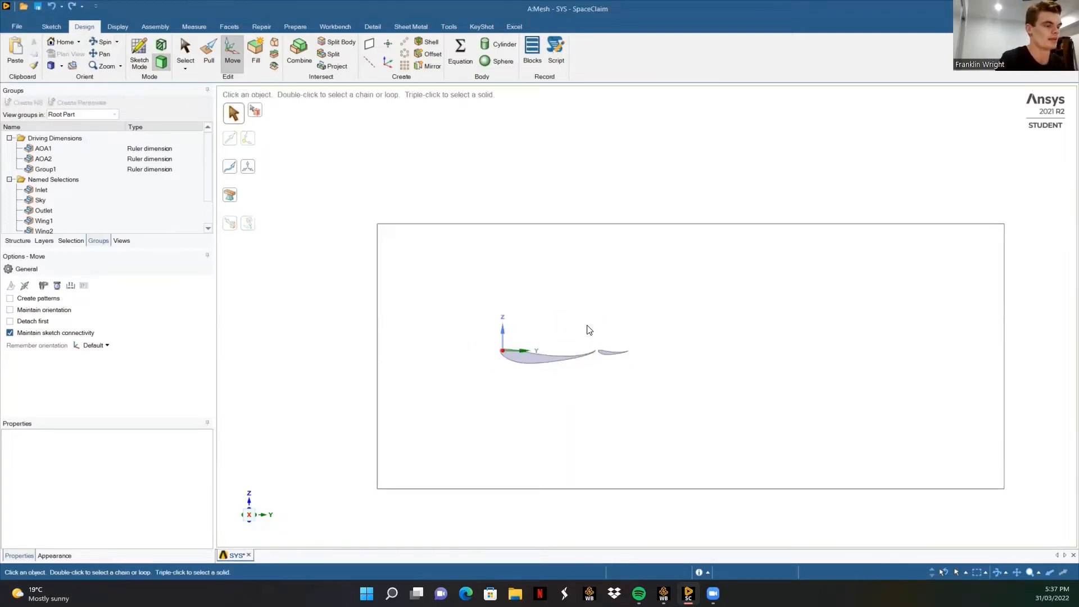
middle_click_drag(586, 326, 598, 338)
scroll(586, 328, "up", 3)
left_click(567, 326)
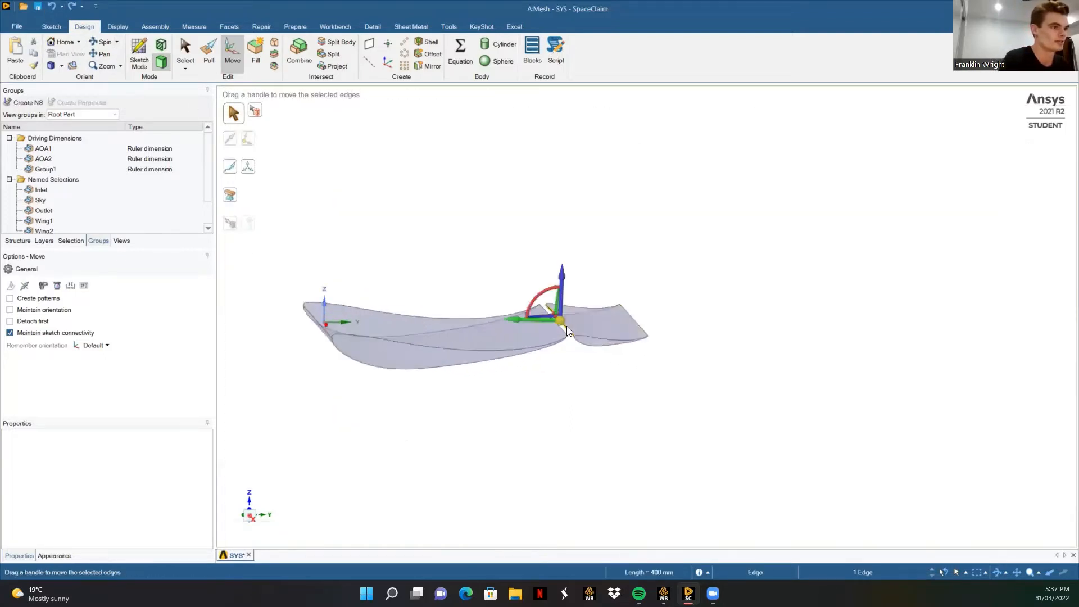
middle_click_drag(587, 411, 571, 408)
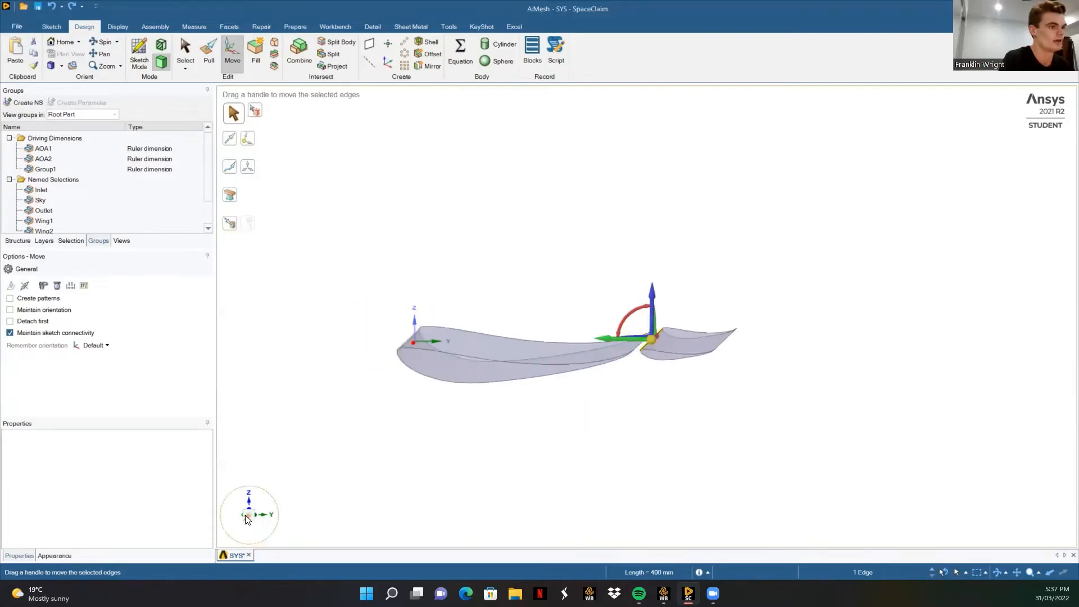
left_click(246, 516)
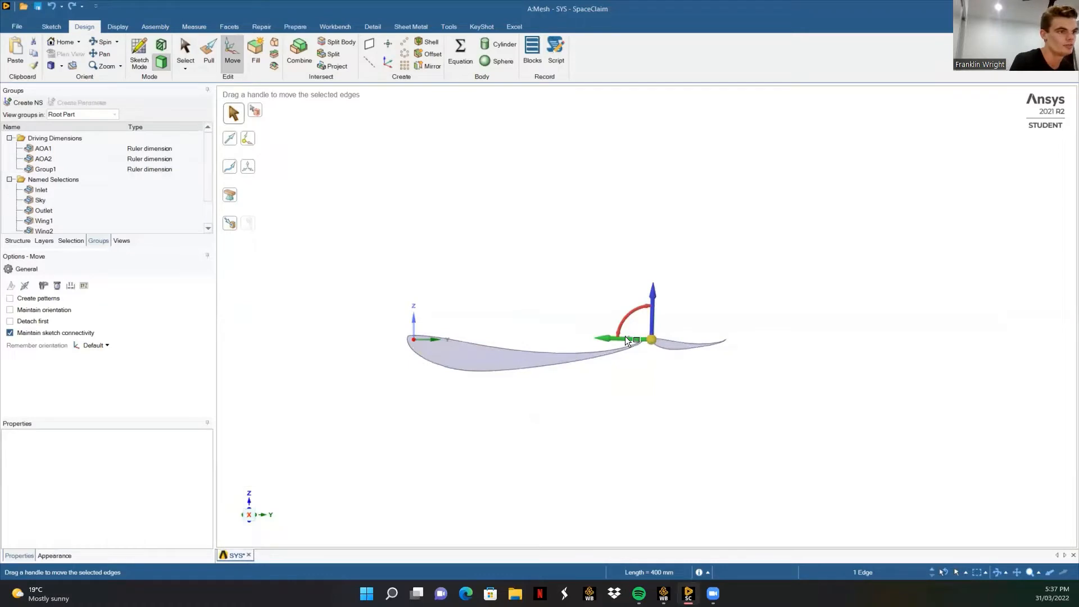
key("Escape")
Shift the rear wing element slightly rearward by its leading edge to widen the gap behind the front element.
middle_click_drag(656, 368, 623, 314)
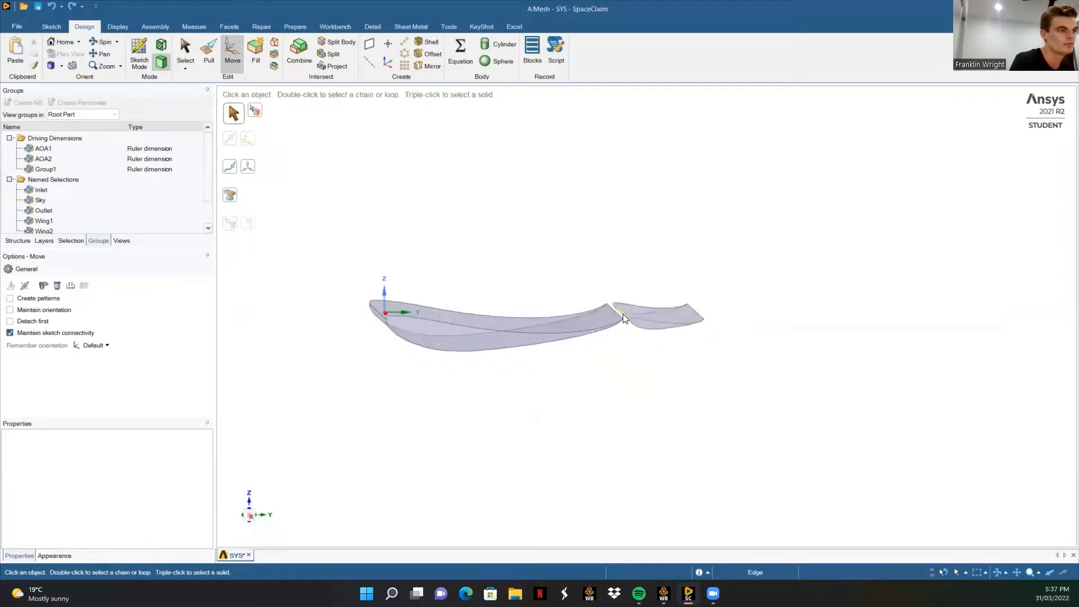
left_click(623, 314)
left_click_drag(614, 312, 617, 318)
left_click(624, 401)
Add a vertical Move ruler dimension from the rear element's leading edge to the enclosure's floor and set it to 590 mm.
left_click(623, 313)
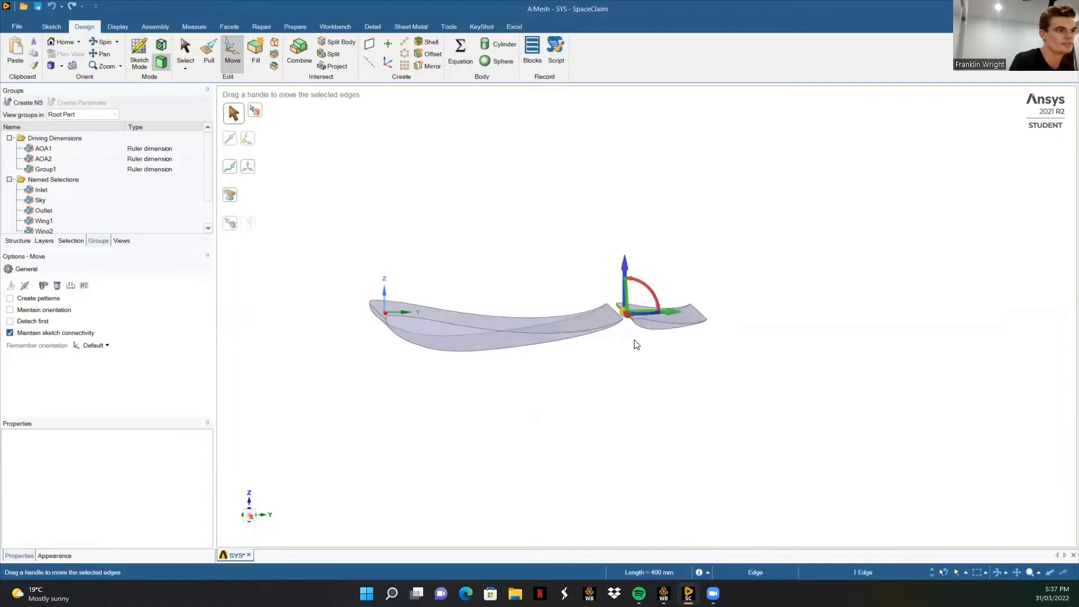
left_click(249, 515)
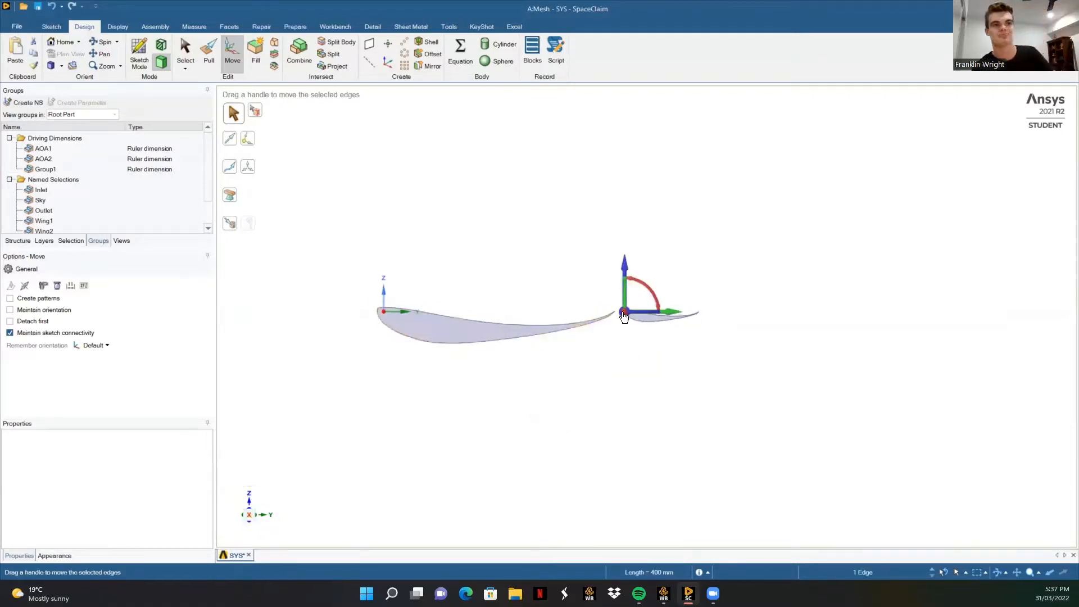
scroll(722, 427, "down", 5)
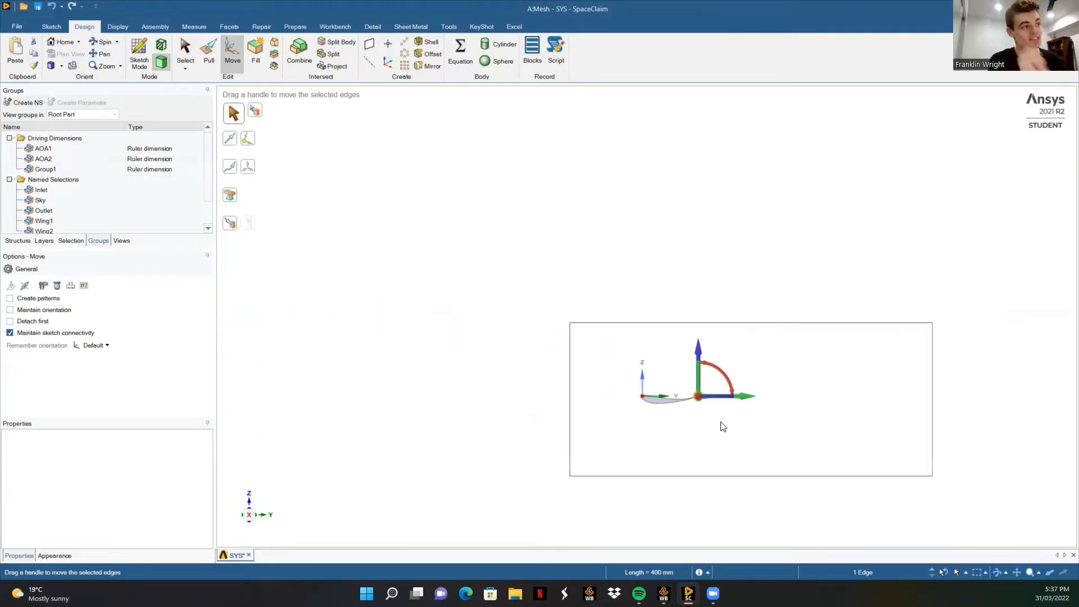
left_click(698, 351)
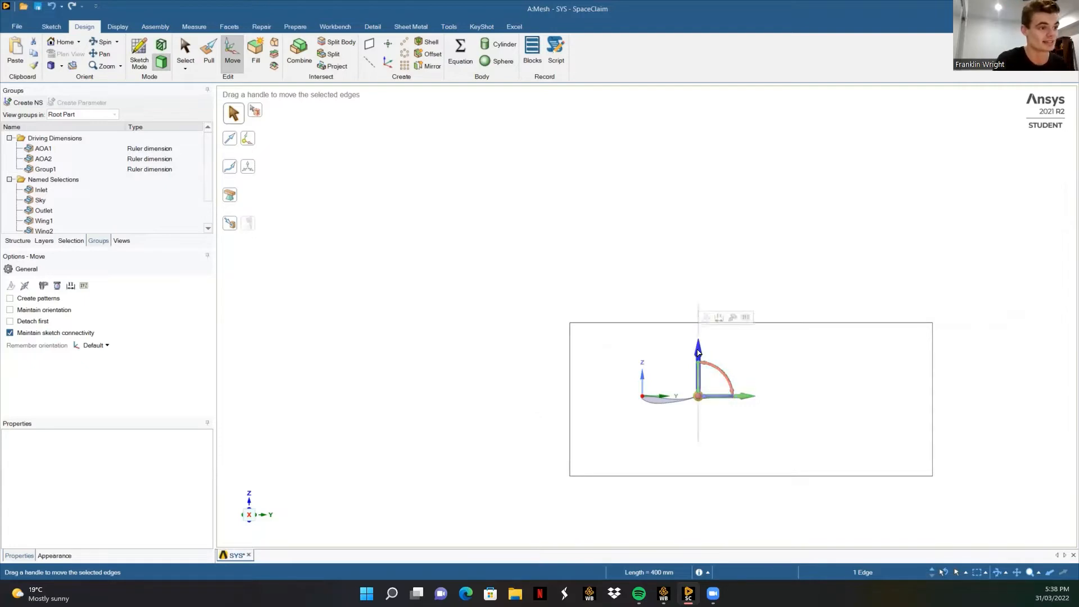
left_click(719, 319)
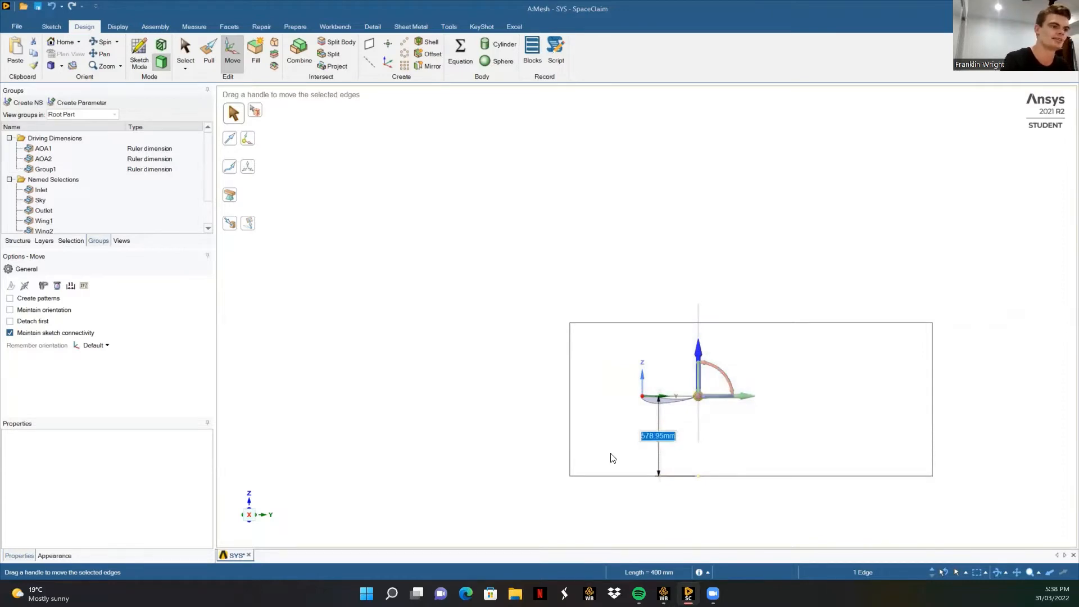
type("590")
key("Return")
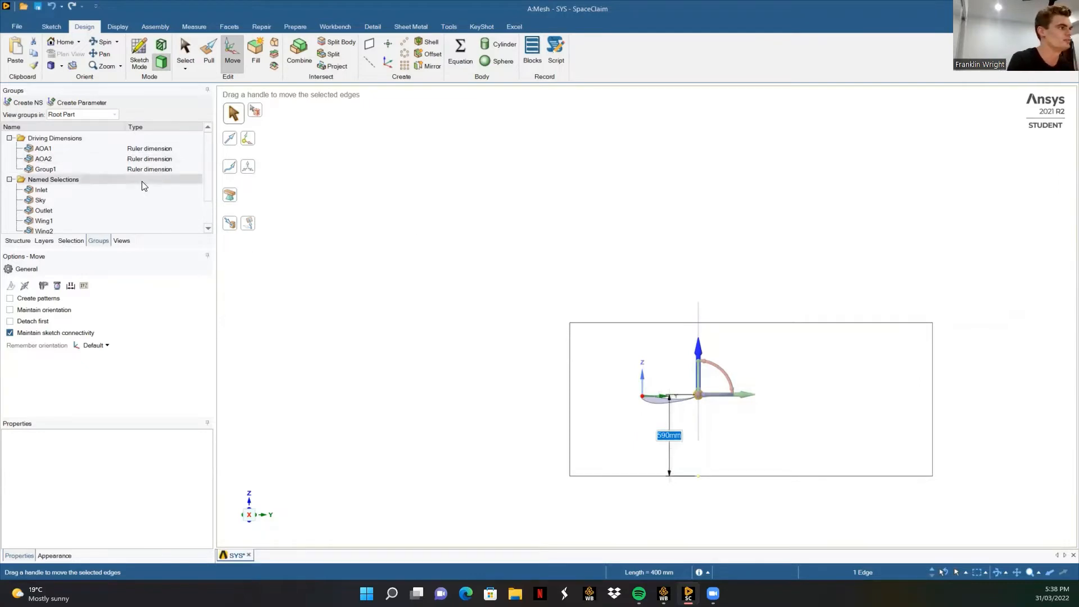
Store the rear element's 590 mm height ruler as a driving dimension named Gap.
key("ctrl+g")
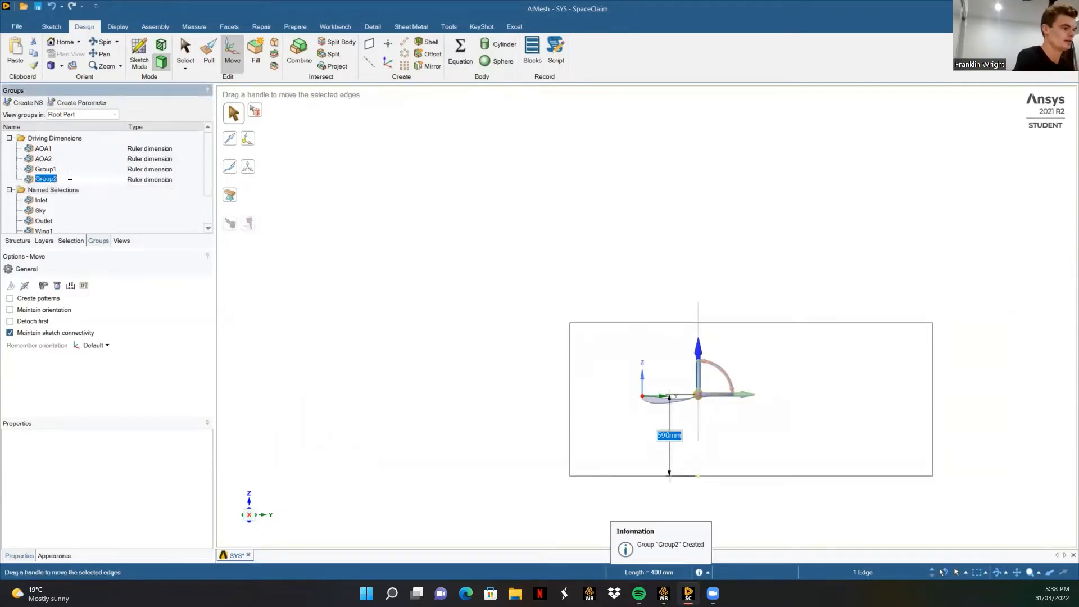
key("BackSpace")
type("Gap")
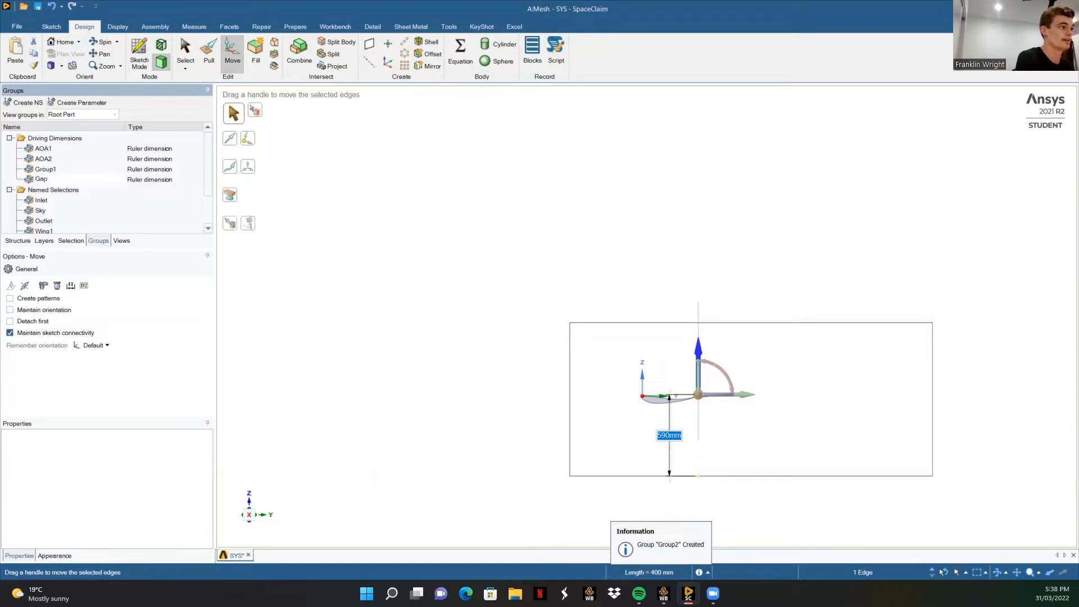
key("Return")
Rename the driving dimension Group1 to Height.
left_click(60, 171)
left_click(60, 168)
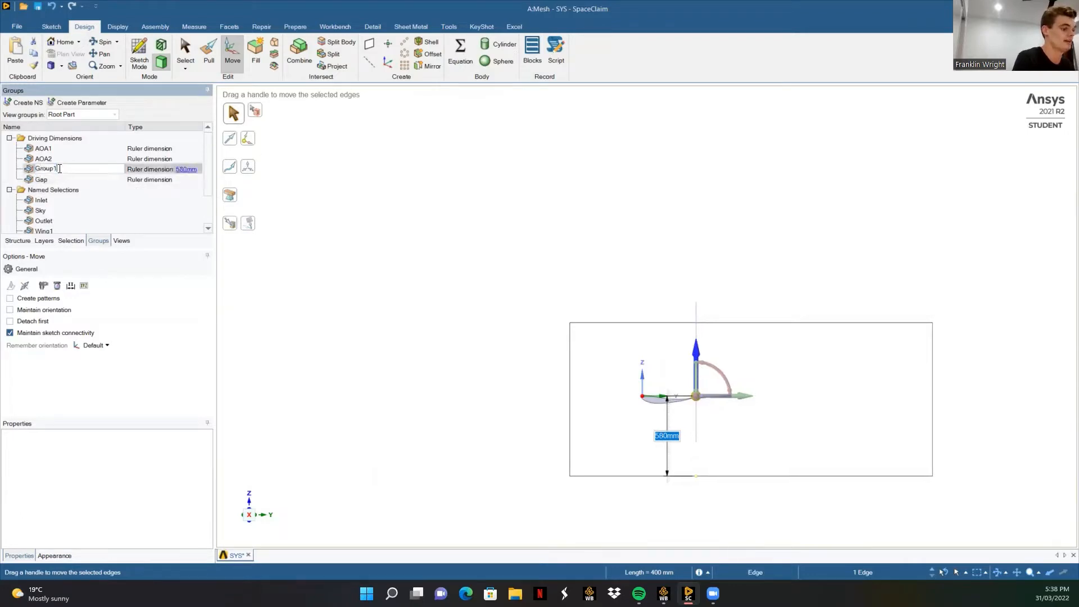
key("BackSpace")
key("BackSpace")
key("BackSpace")
key("BackSpace")
key("BackSpace")
type("Height")
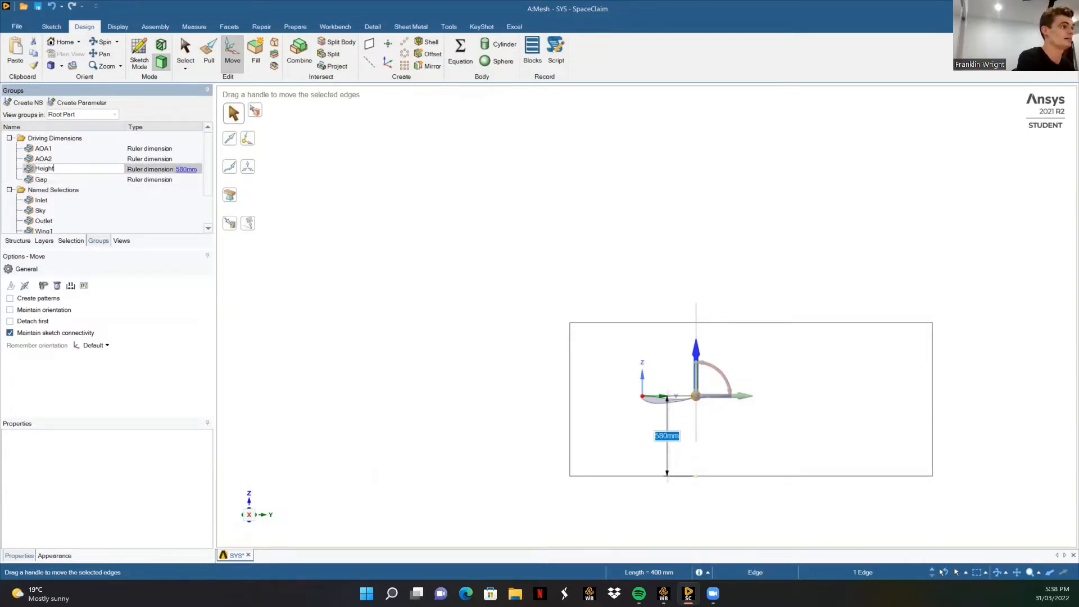
key("Return")
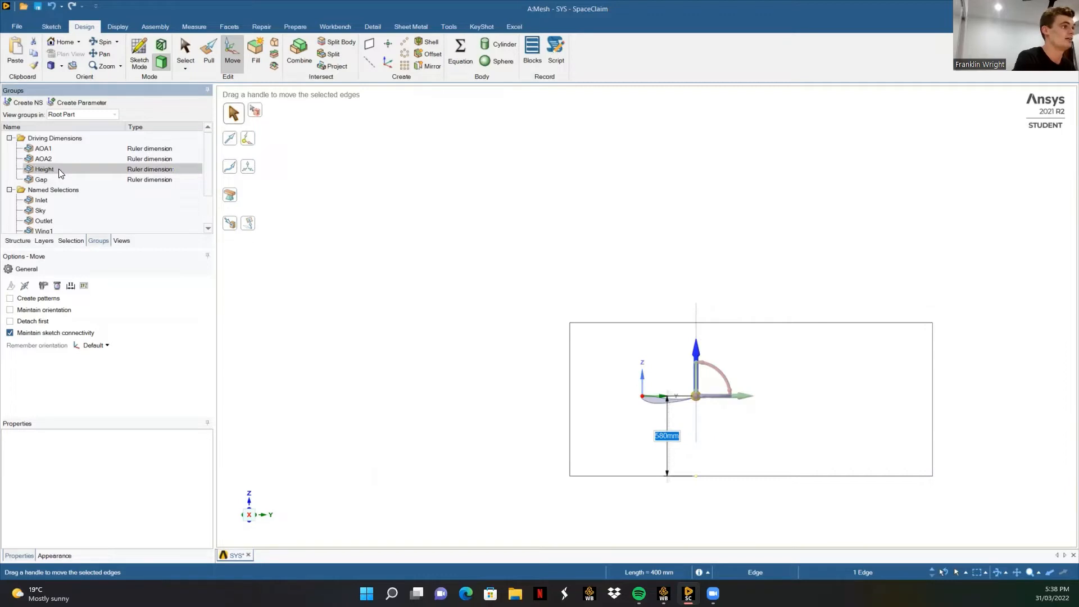
Add a horizontal Move ruler dimension from the front element's trailing edge to the enclosure's upstream face and set it to 915 mm.
left_click(761, 414)
middle_click_drag(753, 414, 718, 398)
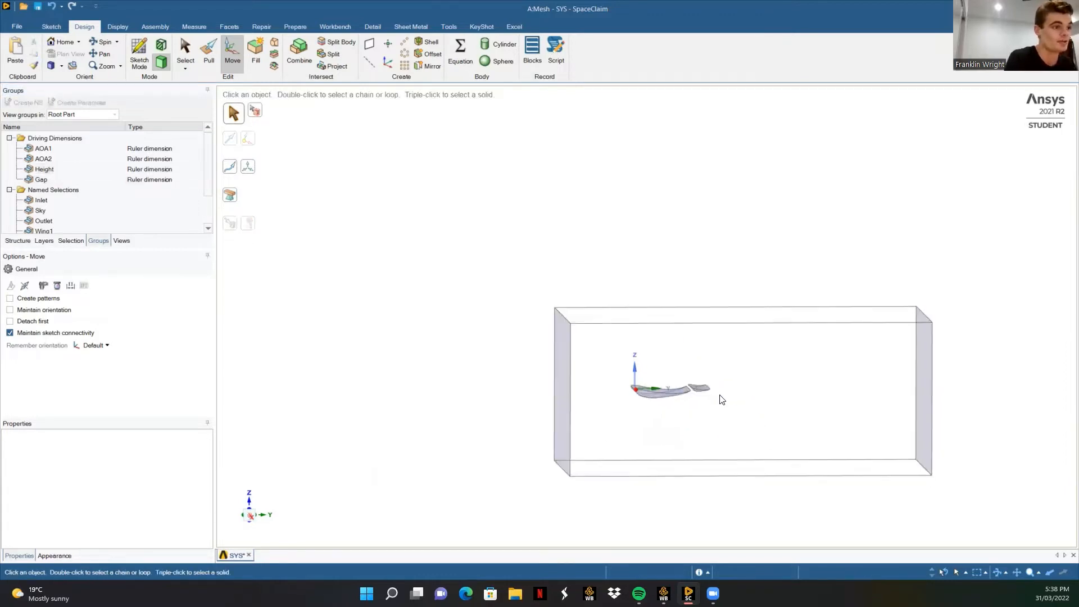
scroll(688, 390, "up", 5)
left_click(695, 384)
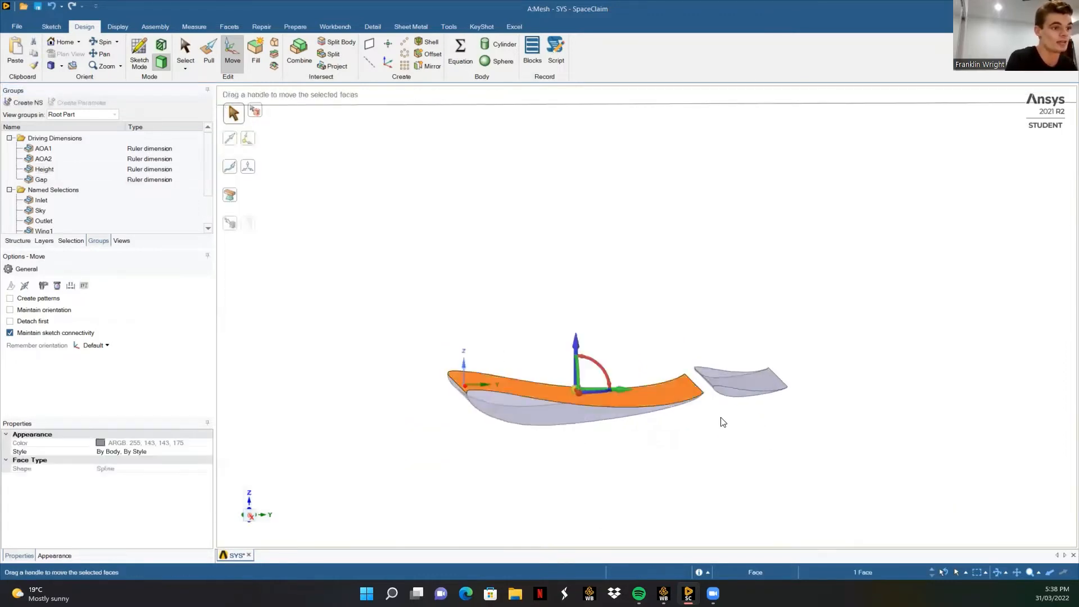
left_click(721, 419)
left_click(694, 382)
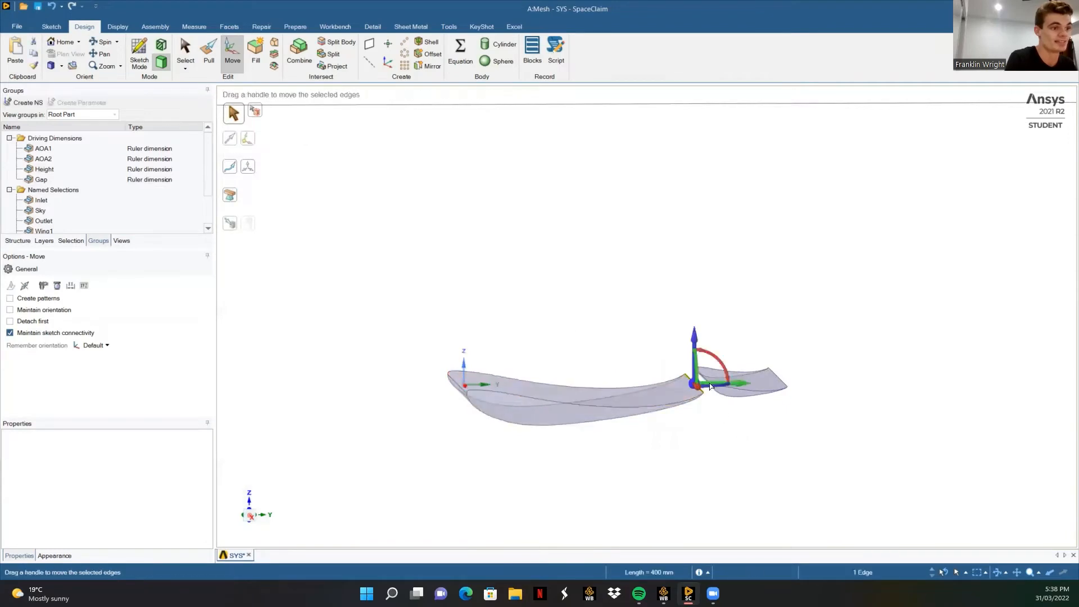
left_click(742, 387)
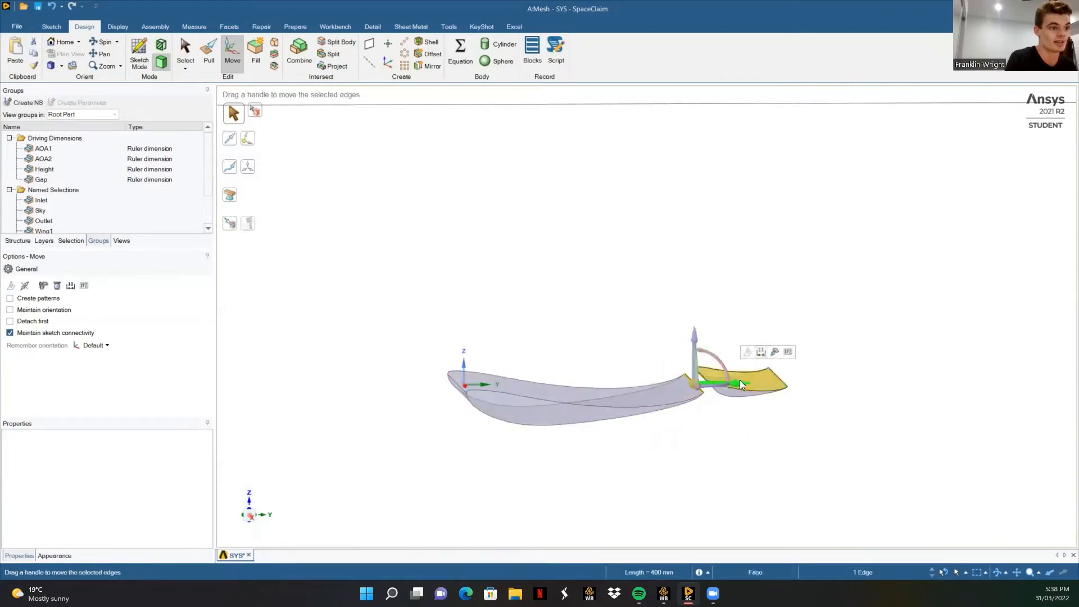
scroll(702, 438, "down", 5)
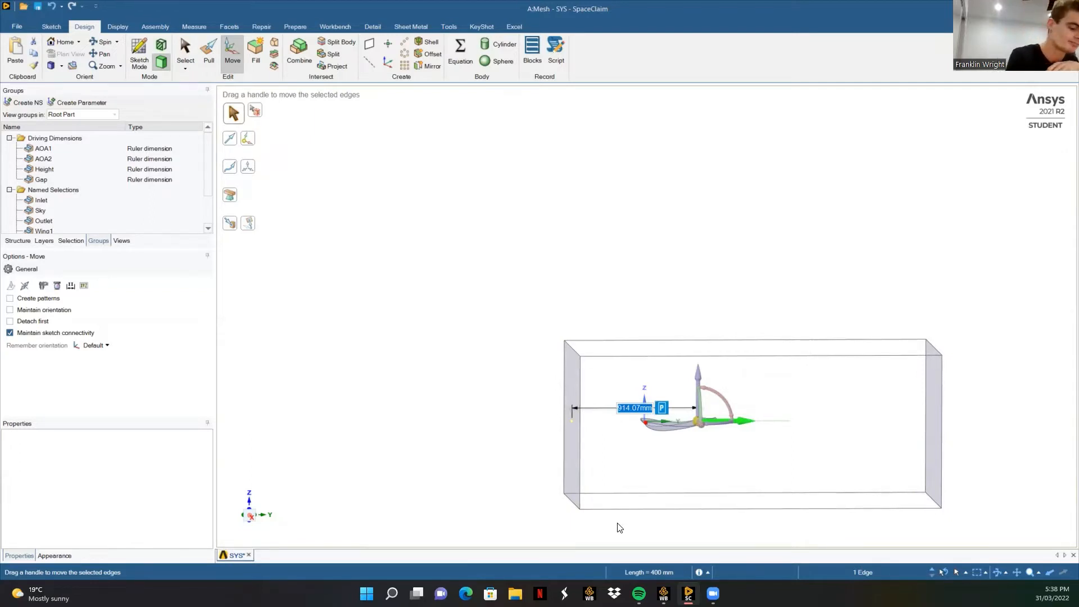
type("915")
key("Escape")
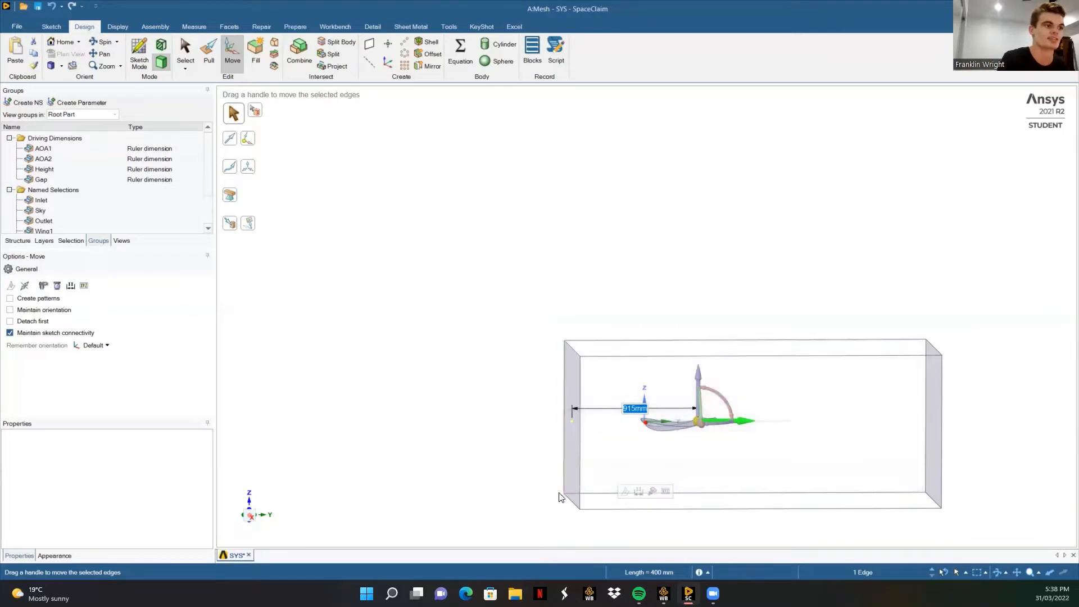
left_click(729, 463)
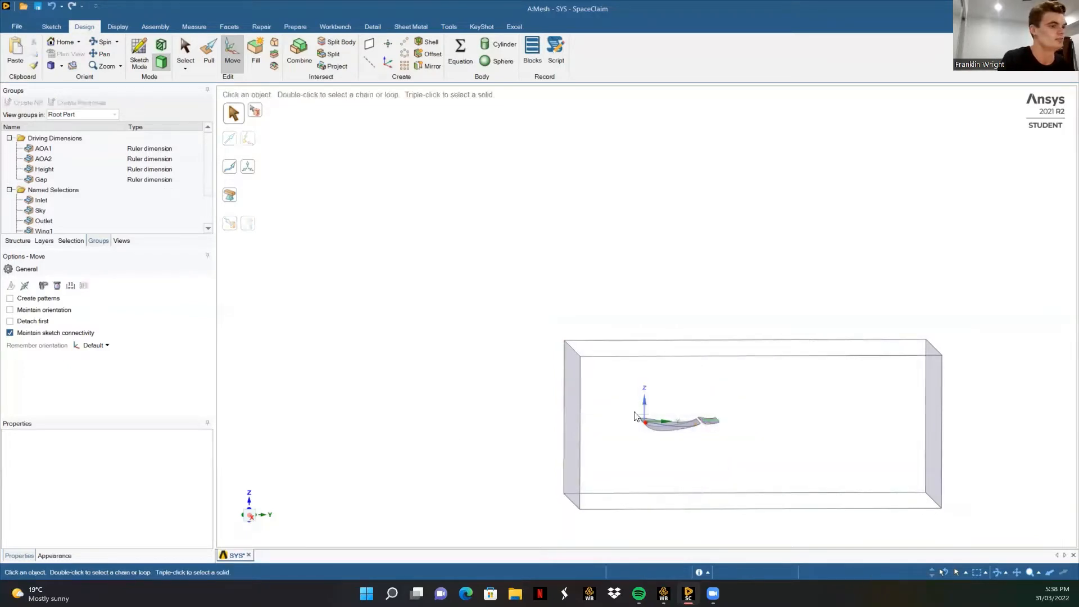
Recreate the horizontal ruler from the front element's trailing edge to the upstream face and store it as a driving dimension named Distance.
scroll(702, 423, "up", 5)
left_click(696, 423)
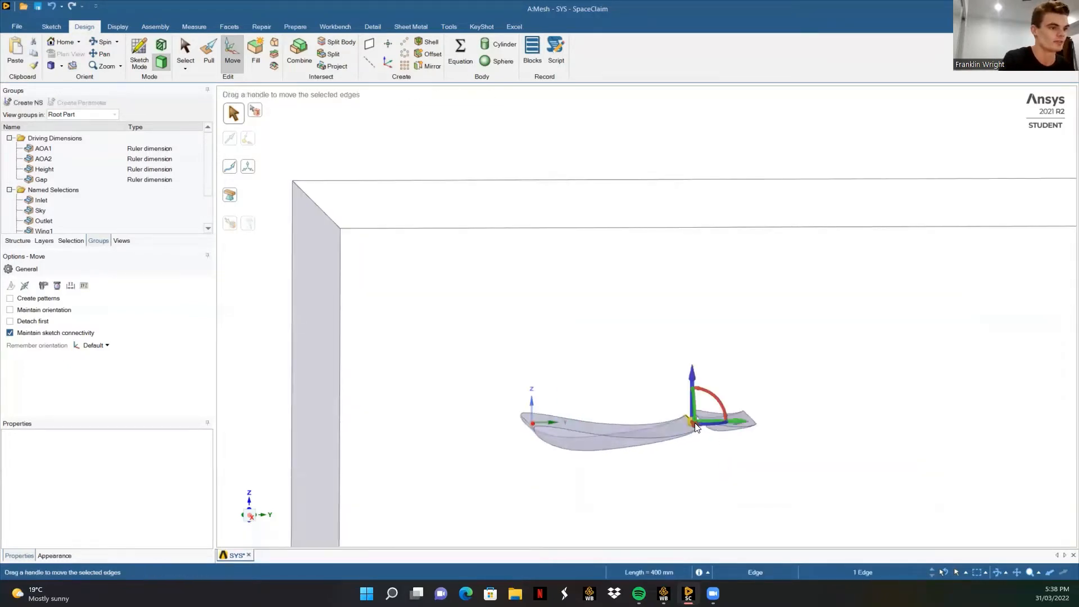
left_click(760, 395)
scroll(479, 450, "down", 3)
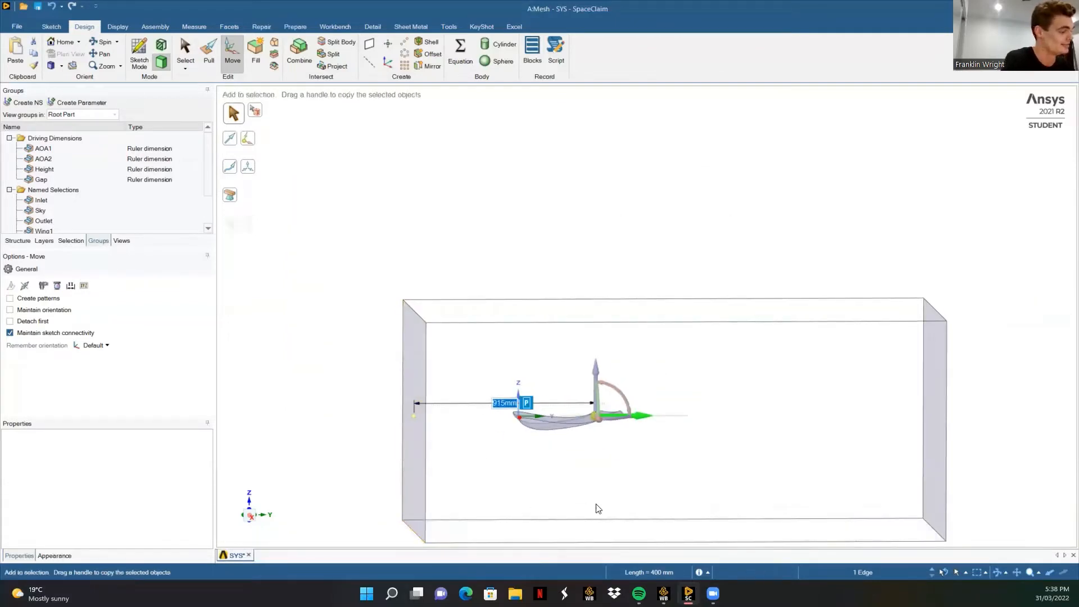
left_click(526, 403)
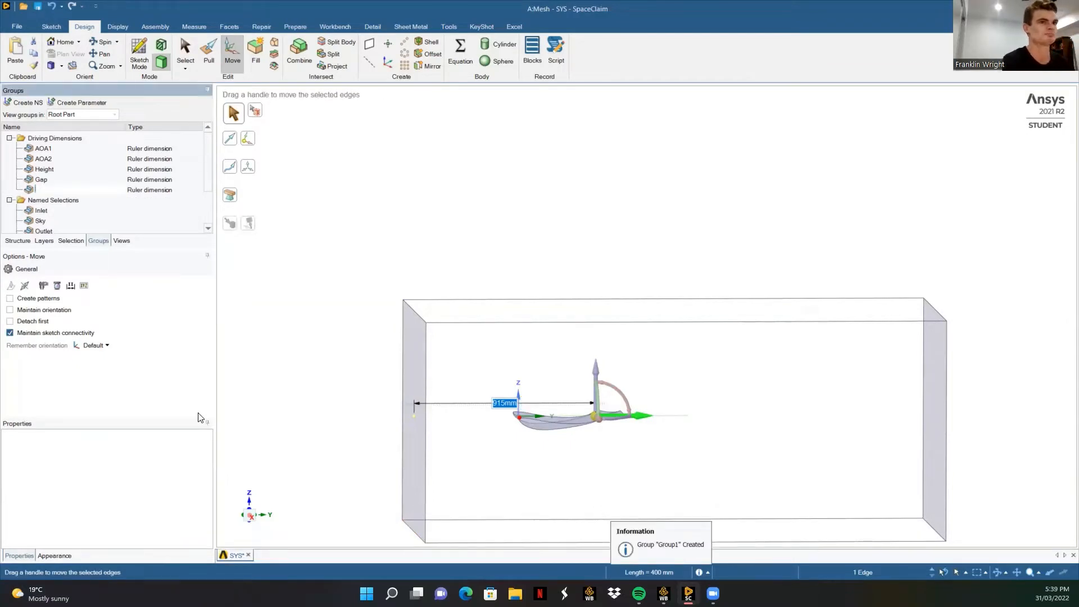
type("Distance")
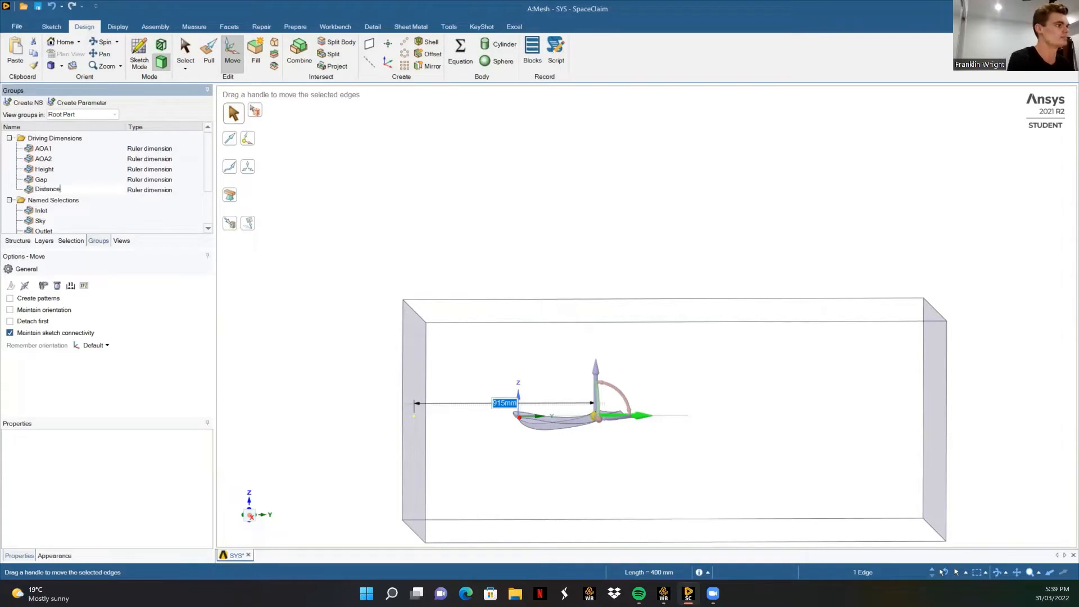
key("Return")
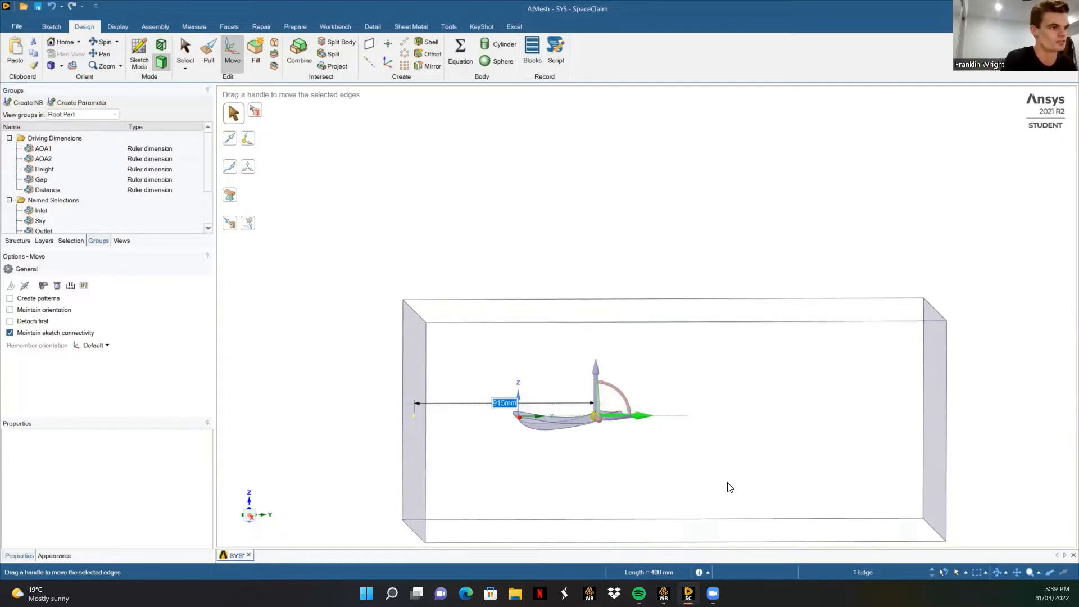
Add a horizontal Move ruler dimension from the rear element's leading edge to the enclosure's upstream face and set it to 930 mm.
left_click(695, 466)
scroll(594, 411, "up", 5)
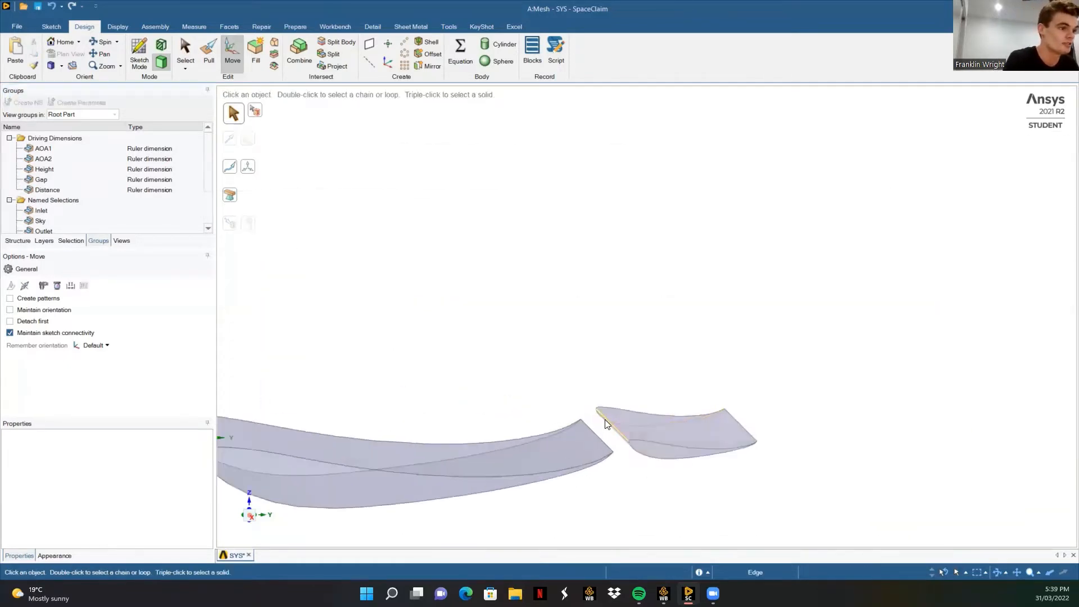
left_click(605, 419)
left_click(652, 429)
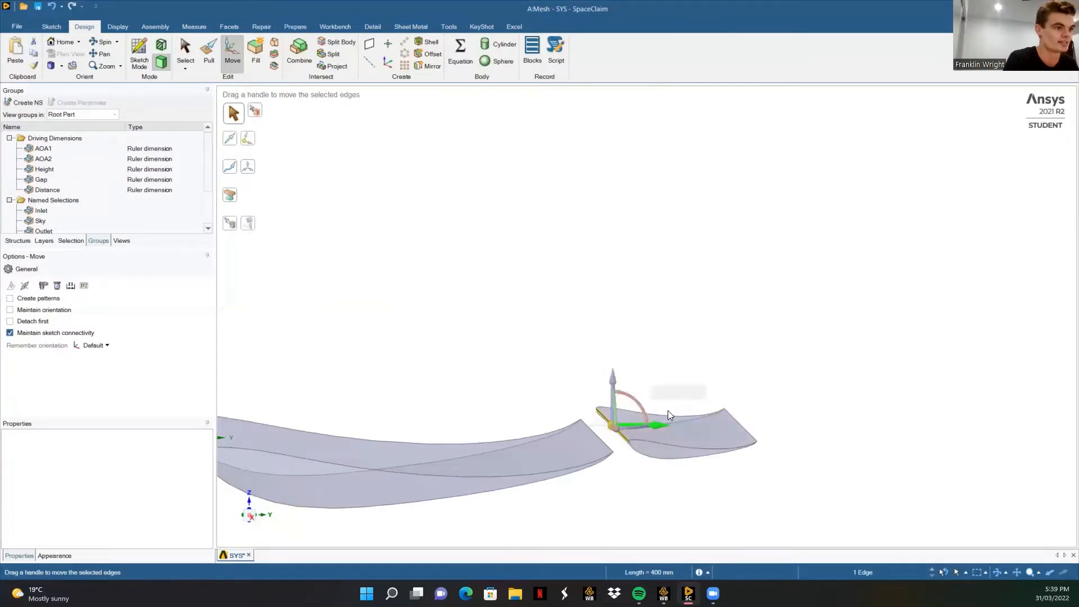
scroll(667, 447, "down", 6)
left_click(502, 539)
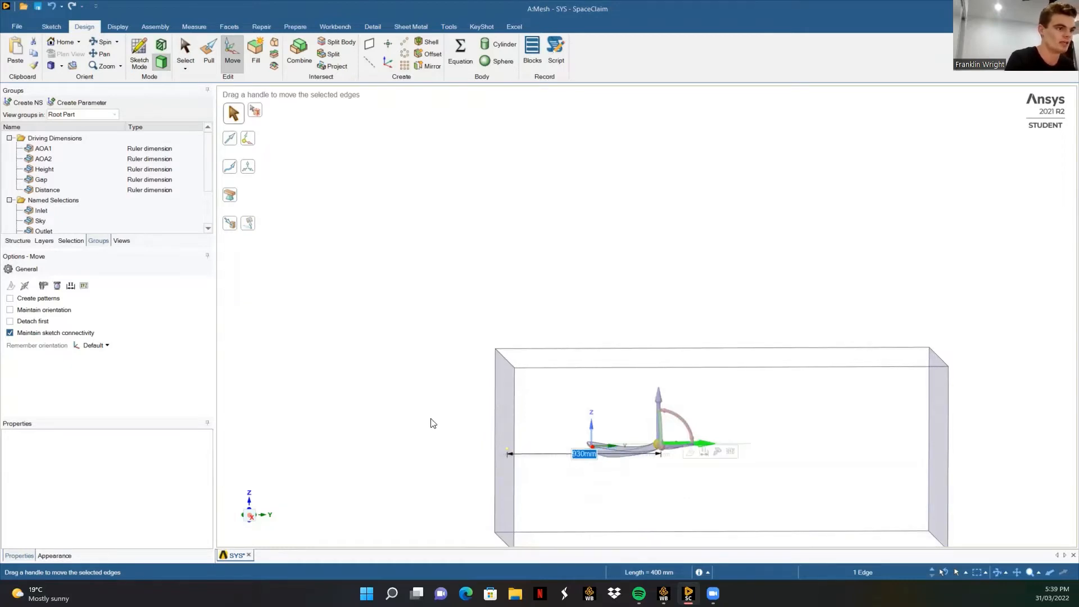
Store the rear element's horizontal ruler as a driving dimension named Overlap and clear the selection.
key("ctrl+g")
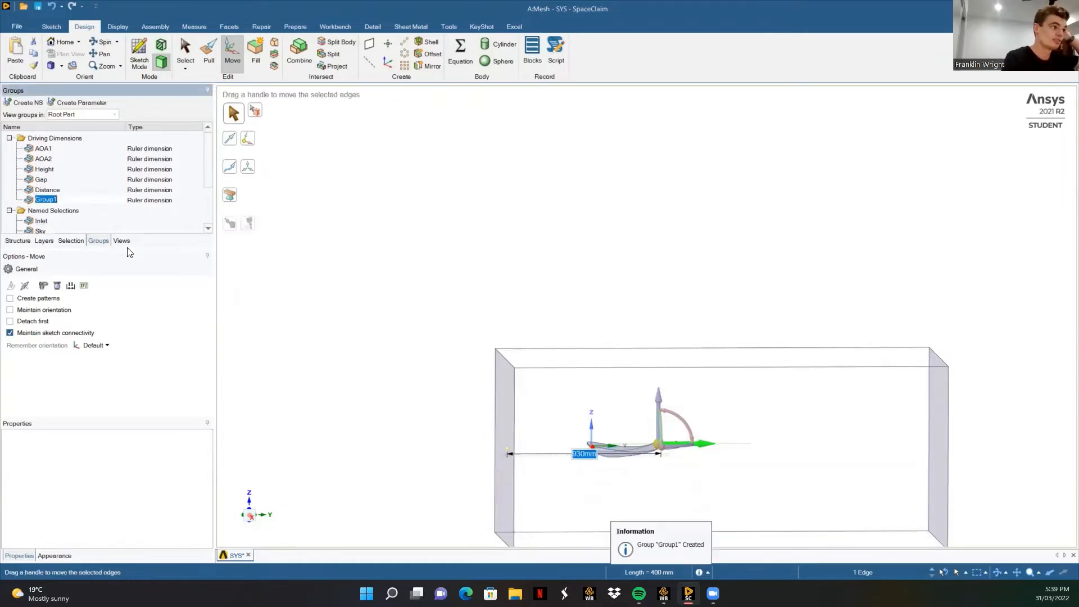
key("BackSpace")
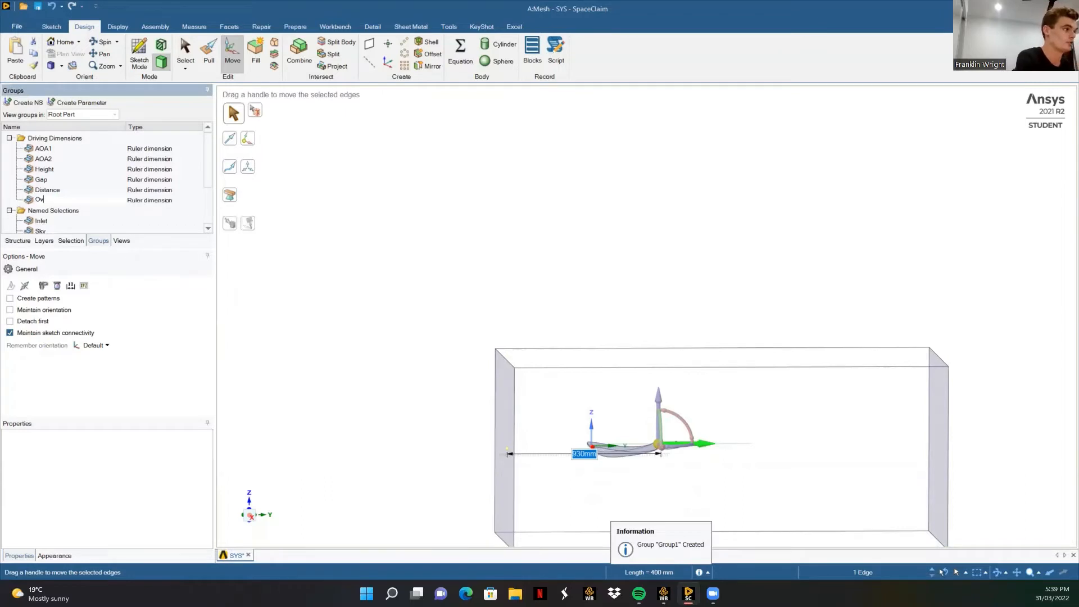
type("Overlap")
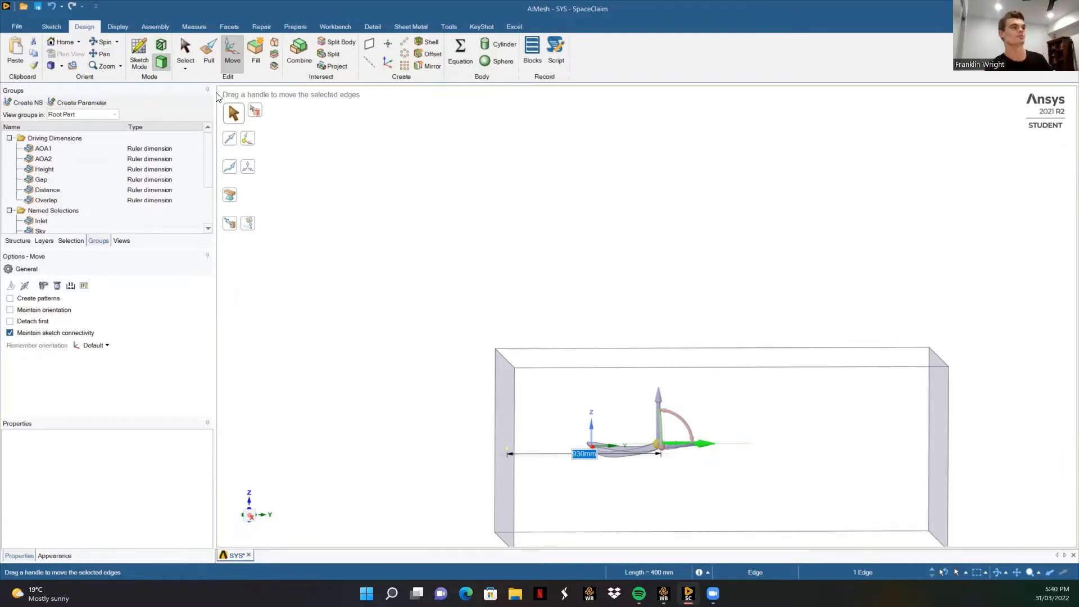
left_click(570, 222)
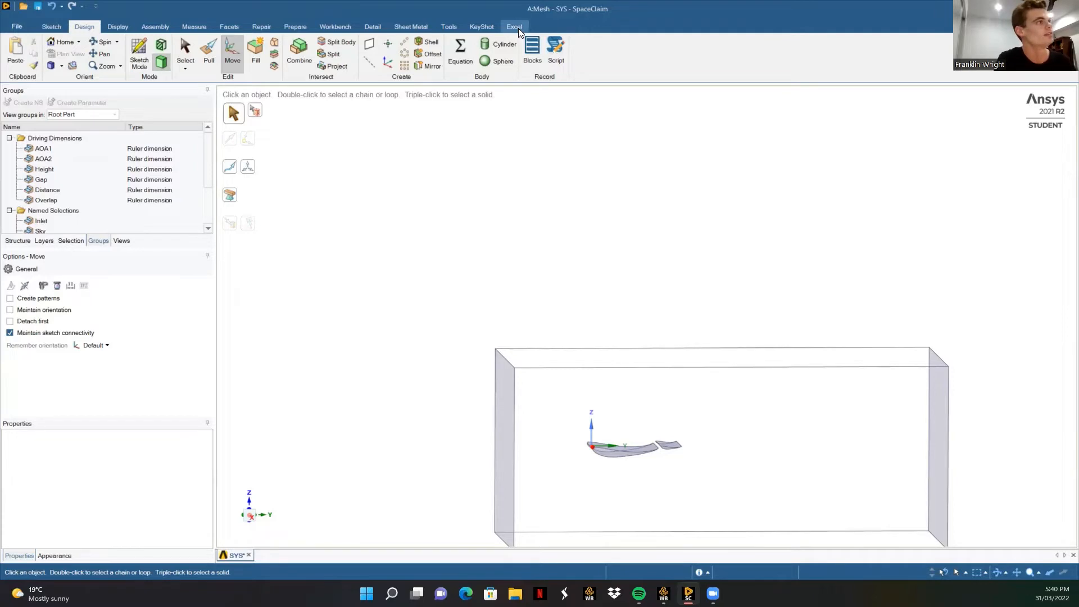
left_click(17, 26)
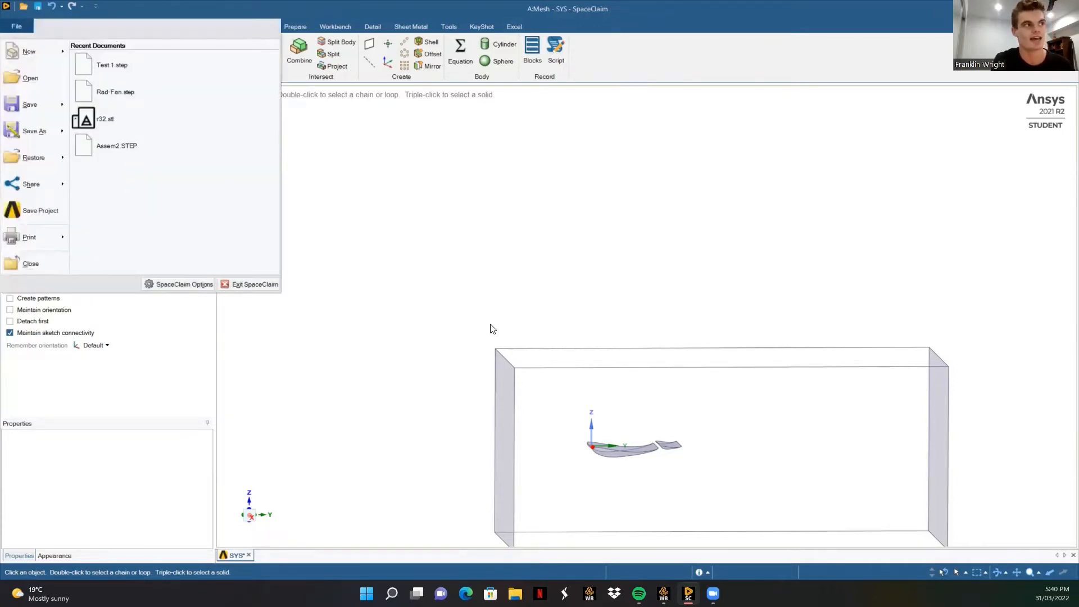
left_click(572, 223)
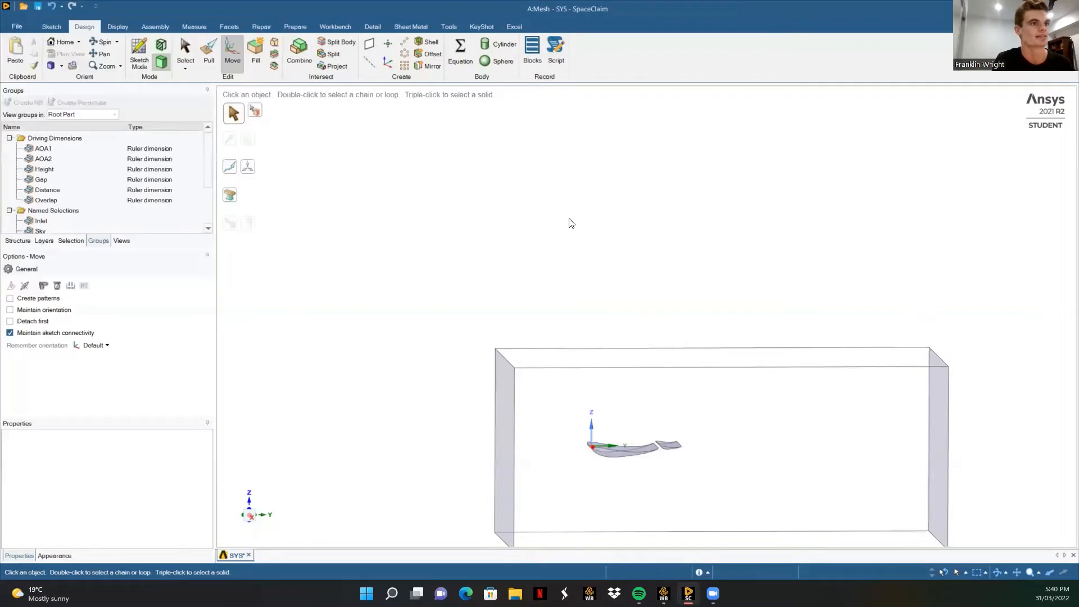
Create a linked Excel workbook of the driving dimensions and switch to Excel.
left_click(513, 27)
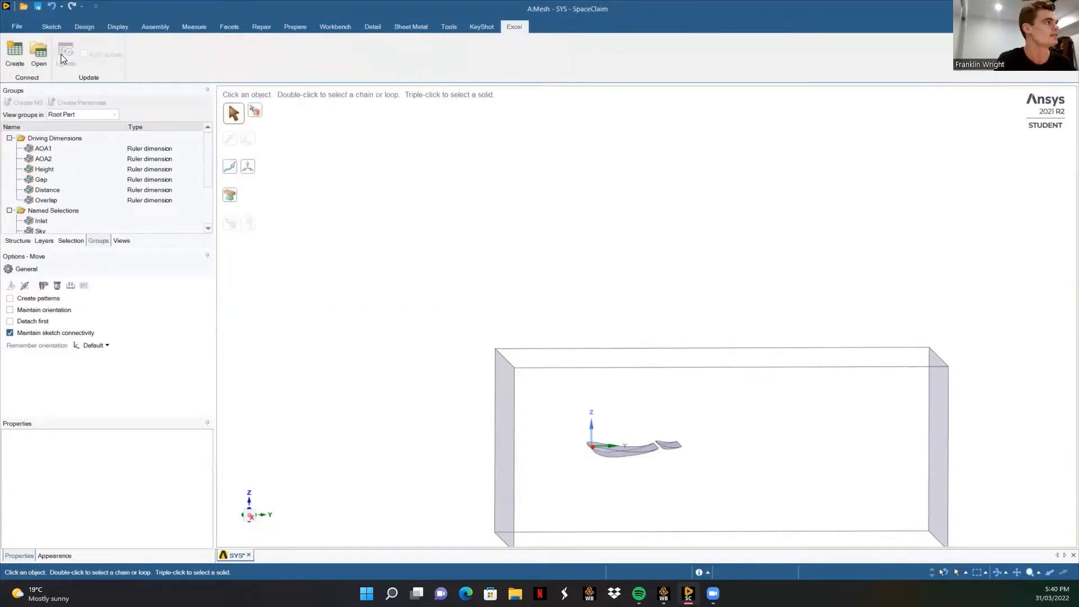
left_click(25, 54)
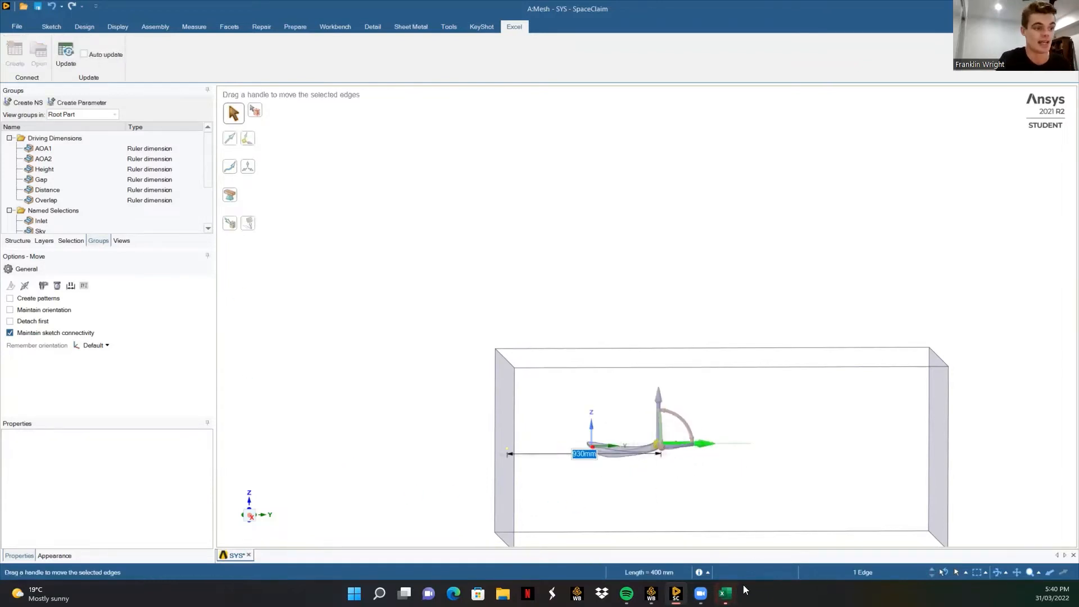
left_click(726, 593)
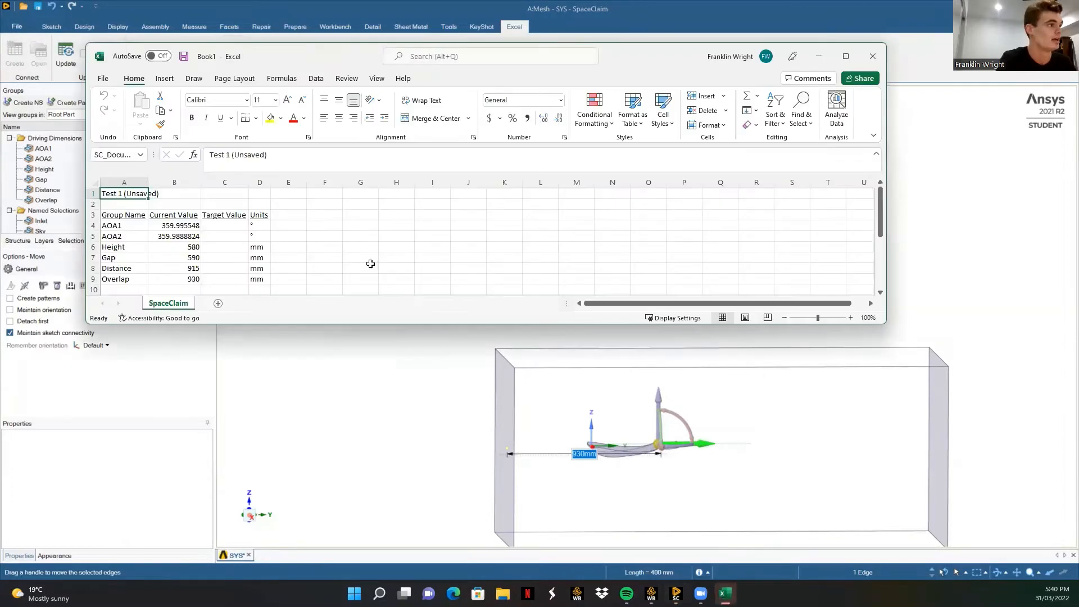
Enter target values of 9° for AOA1 and 27.5° for AOA2 in the linked workbook.
left_click(243, 226)
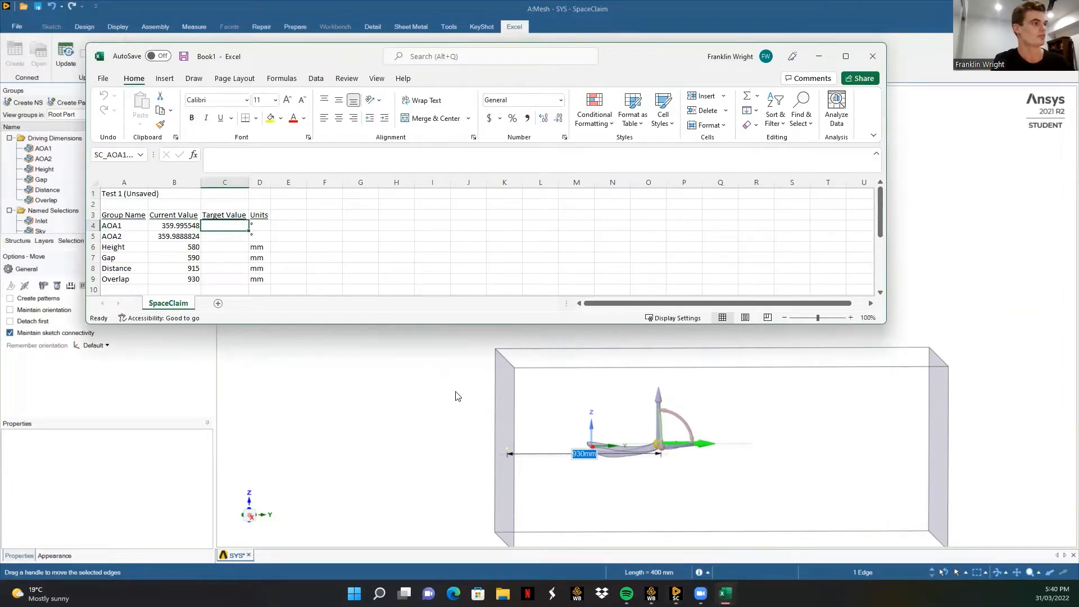
type("9")
key("Return")
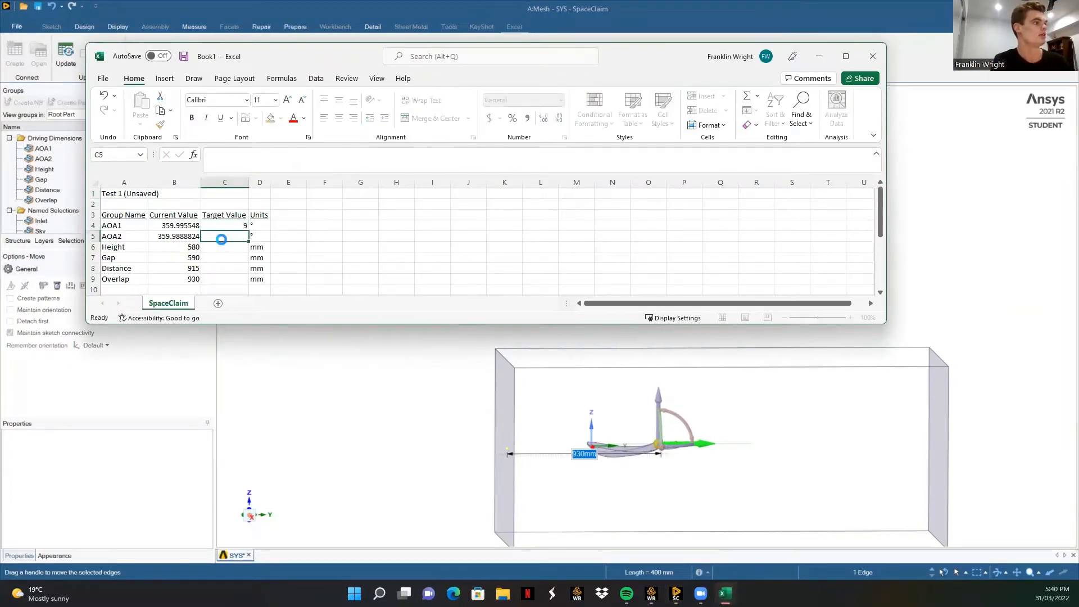
type("27.5")
key("Return")
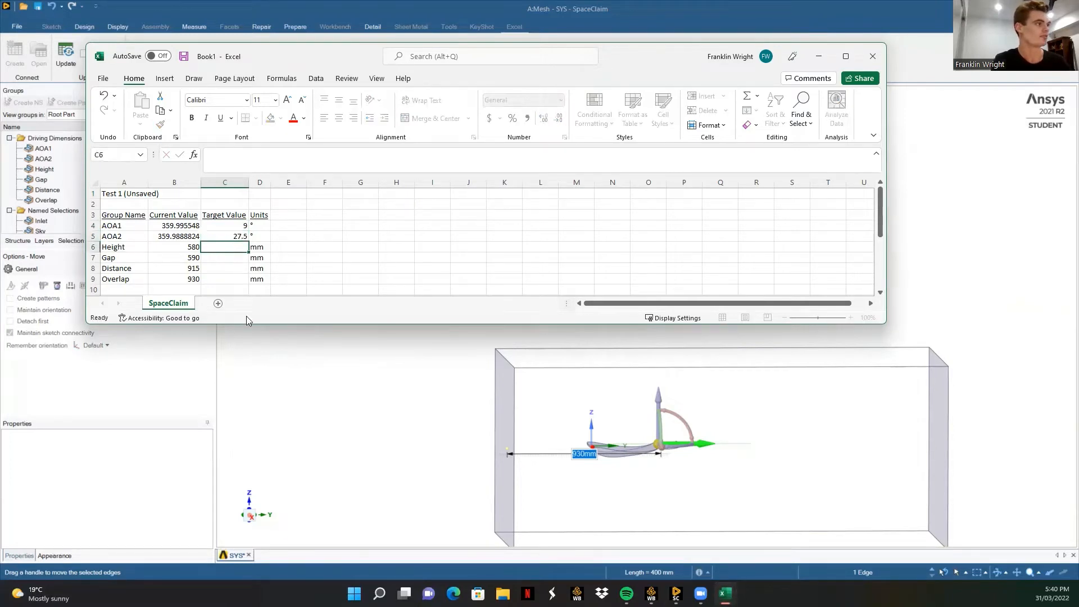
Enter target values of 580 mm for Height, 602 mm for Gap and 915 mm for Distance in the linked workbook.
type("580")
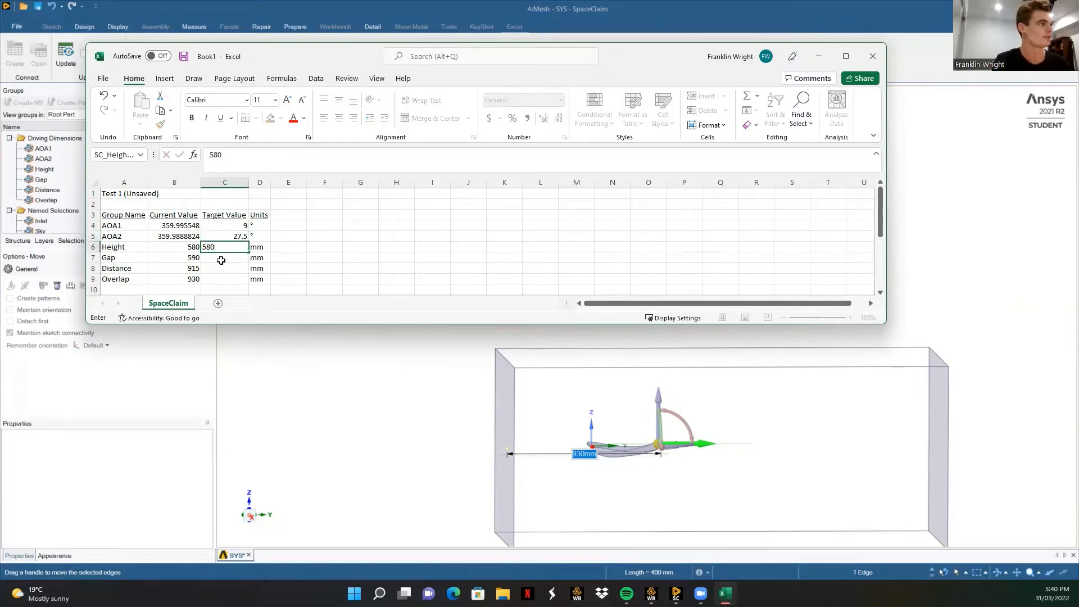
key("Return")
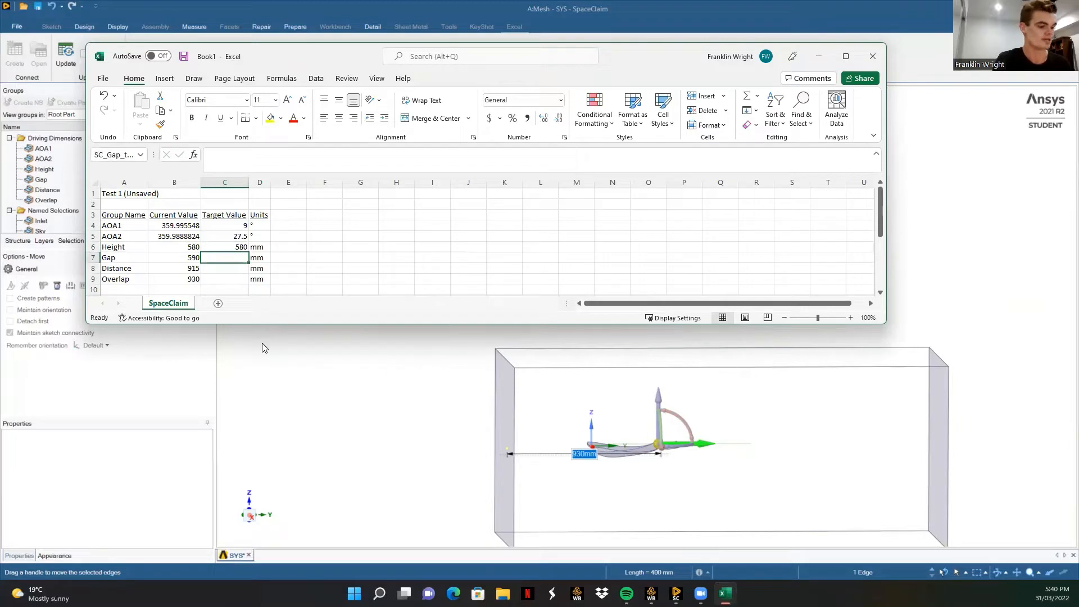
type("602")
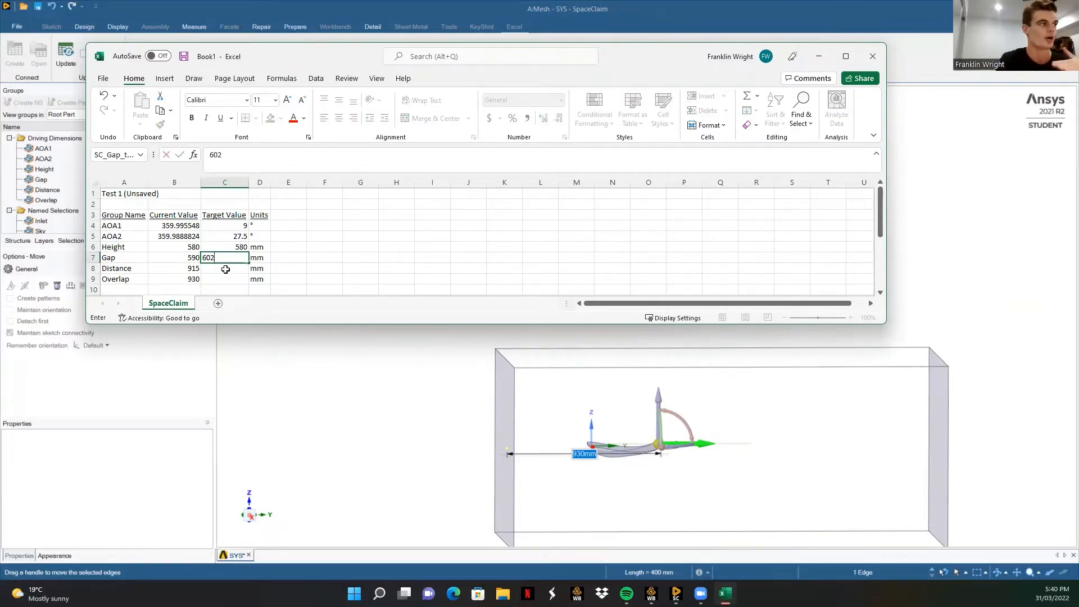
key("Return")
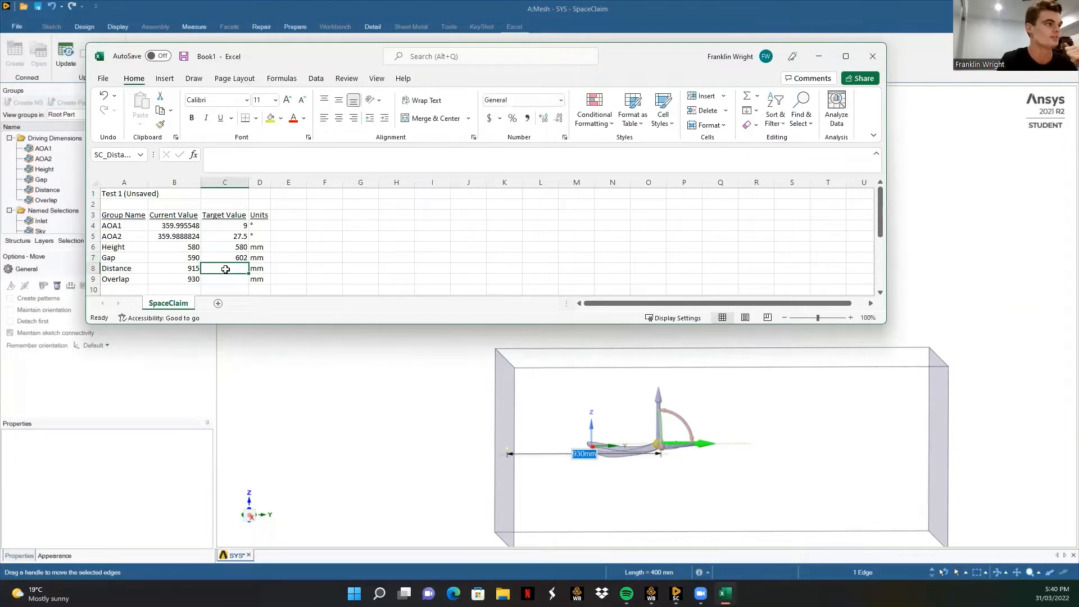
type("915")
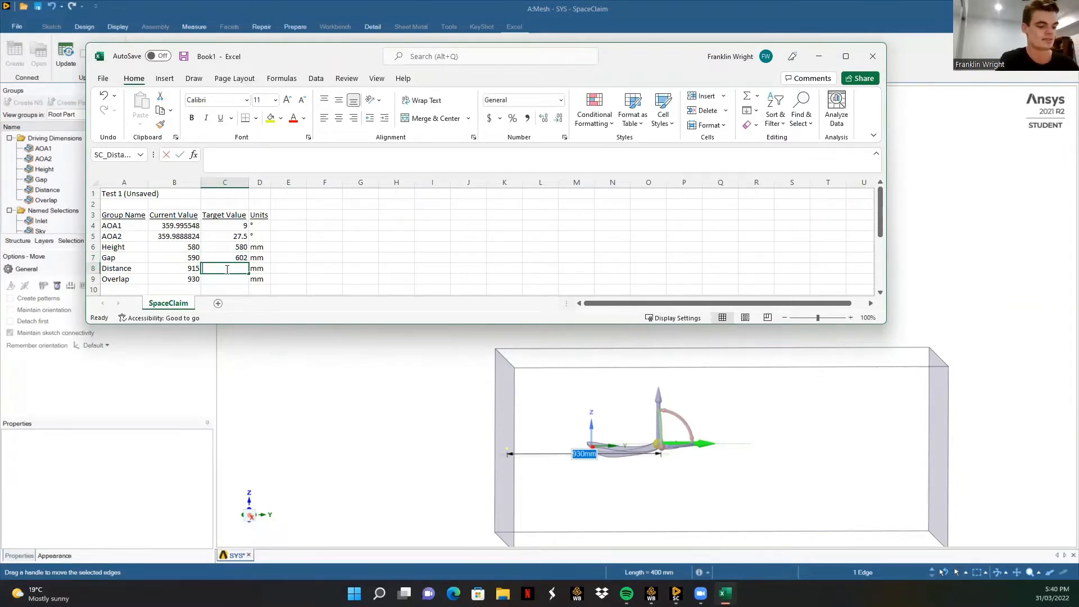
key("Return")
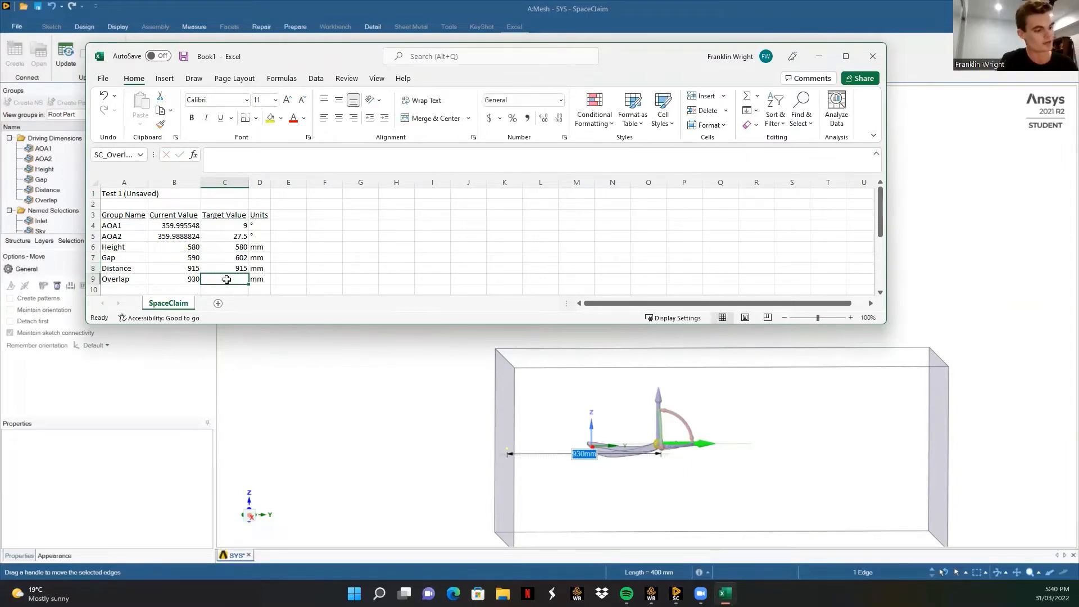
Set the Overlap target value in the linked workbook with the formula =915-22.
type("937")
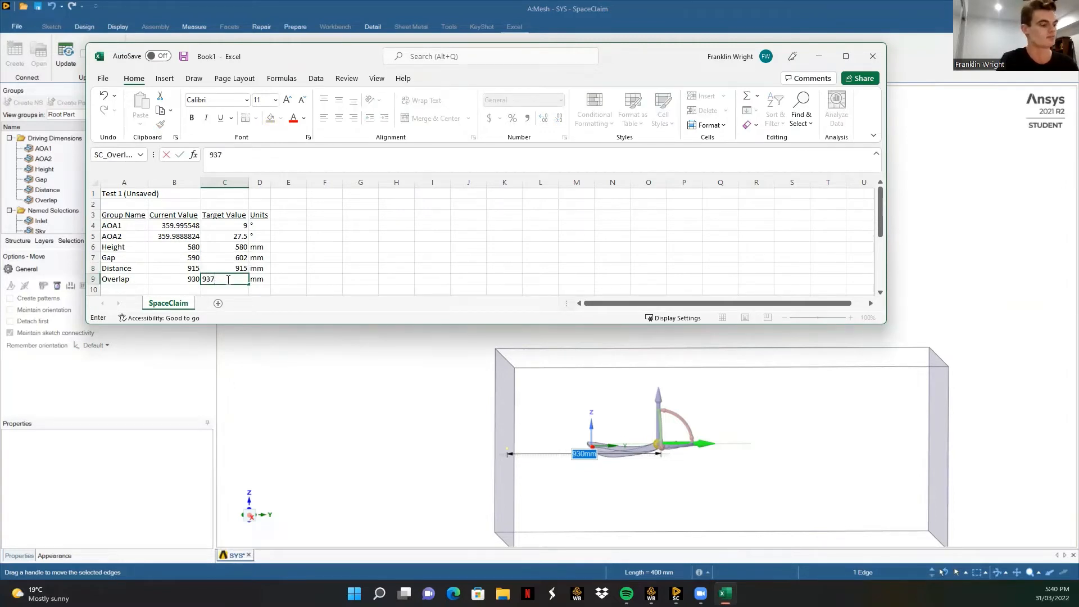
key("BackSpace")
key("BackSpace")
key("BackSpace")
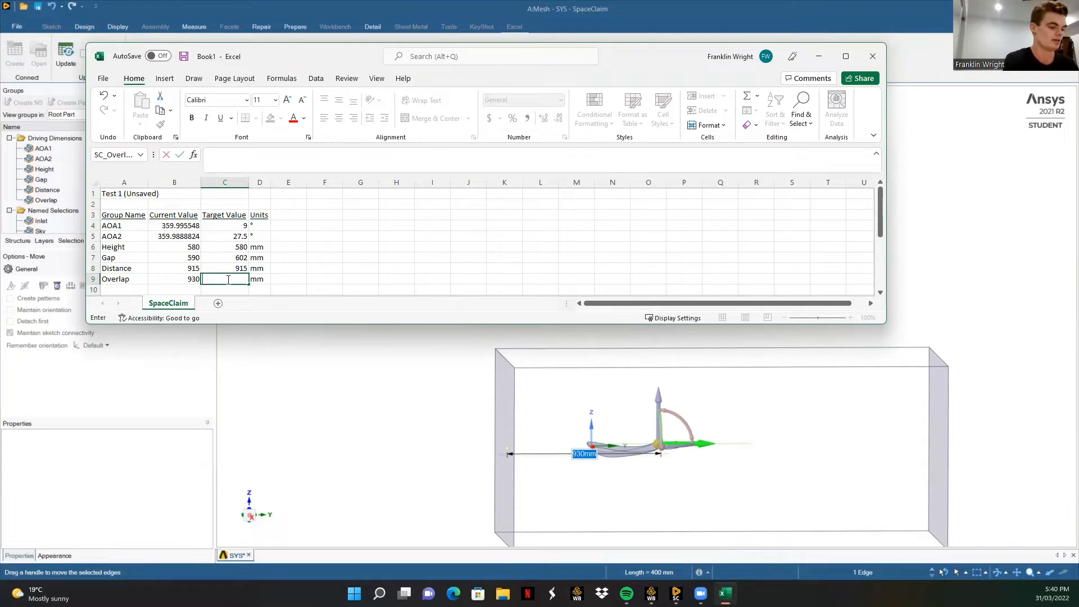
type("=915-22")
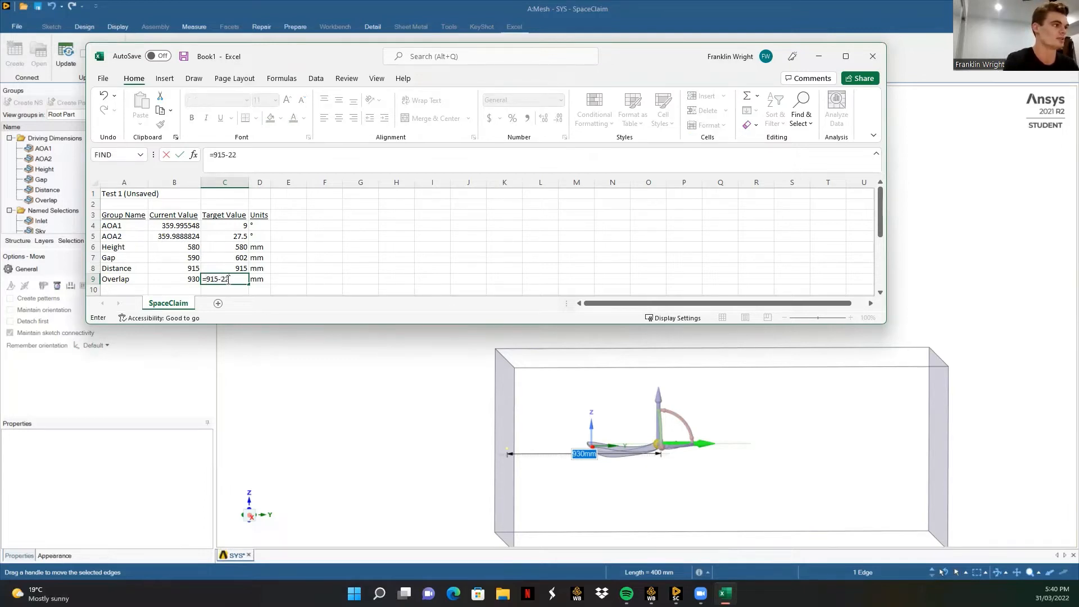
key("Return")
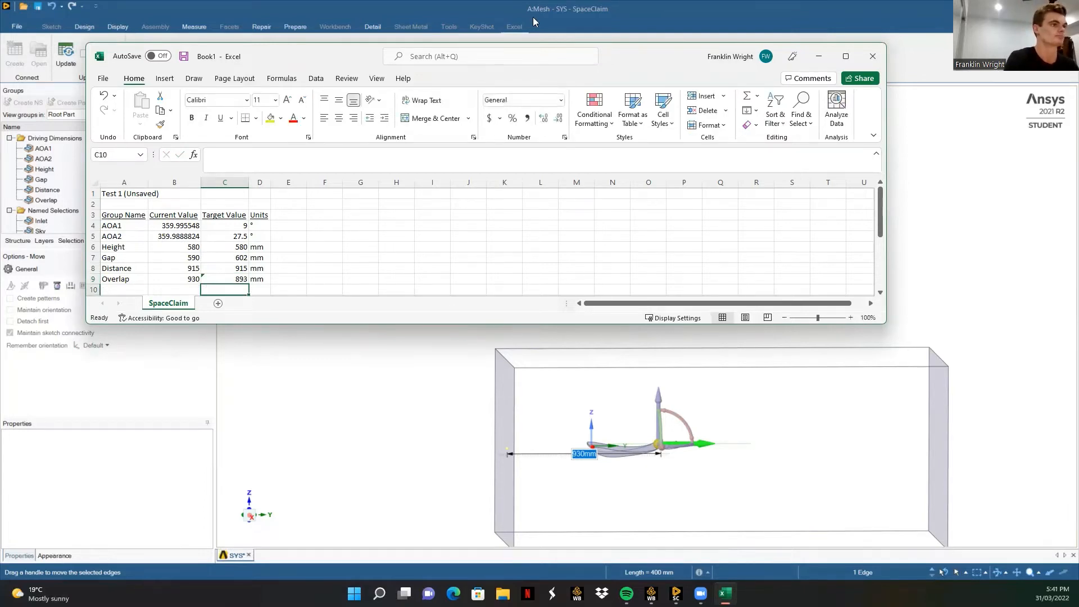
Return to SpaceClaim, try updating the wing geometry from the workbook's target values, and undo the update.
left_click(66, 61)
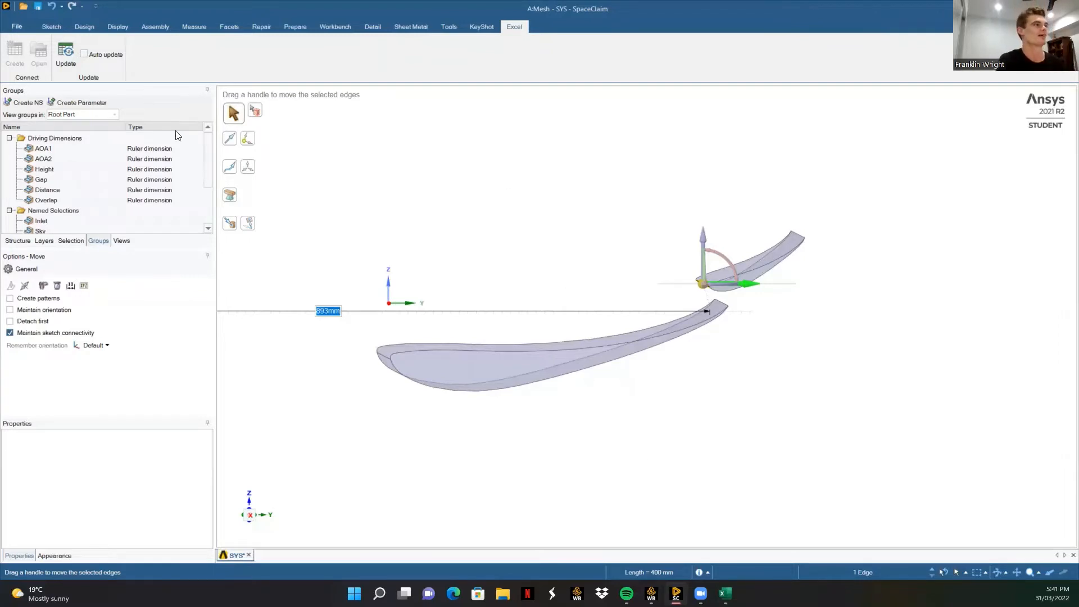
left_click(51, 7)
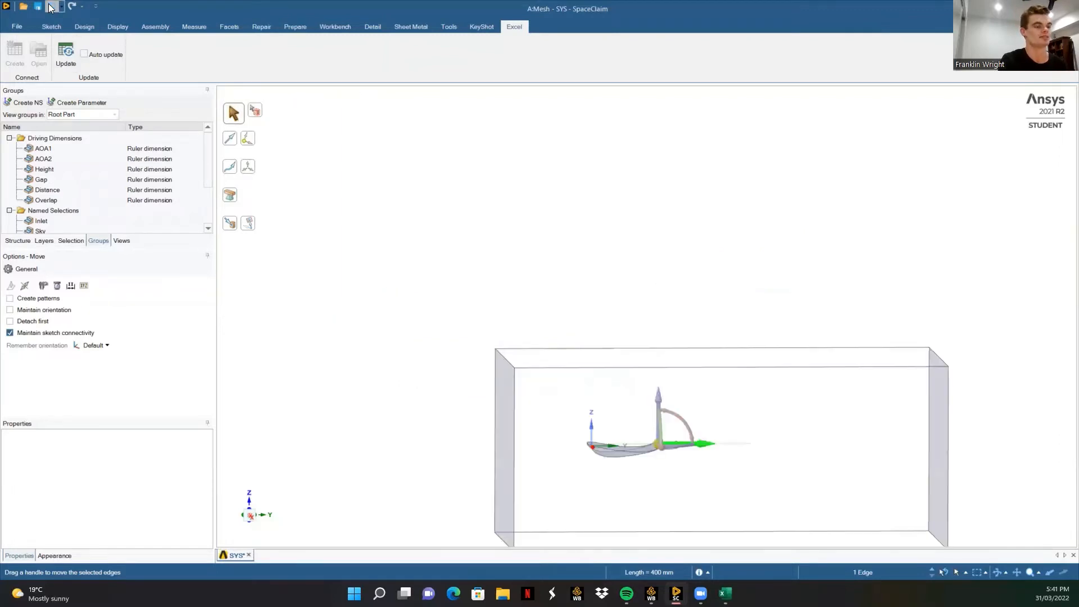
Check the AOA2, Height, Gap, Distance and Overlap driving dimensions one after another on the model.
left_click(103, 160)
left_click(102, 169)
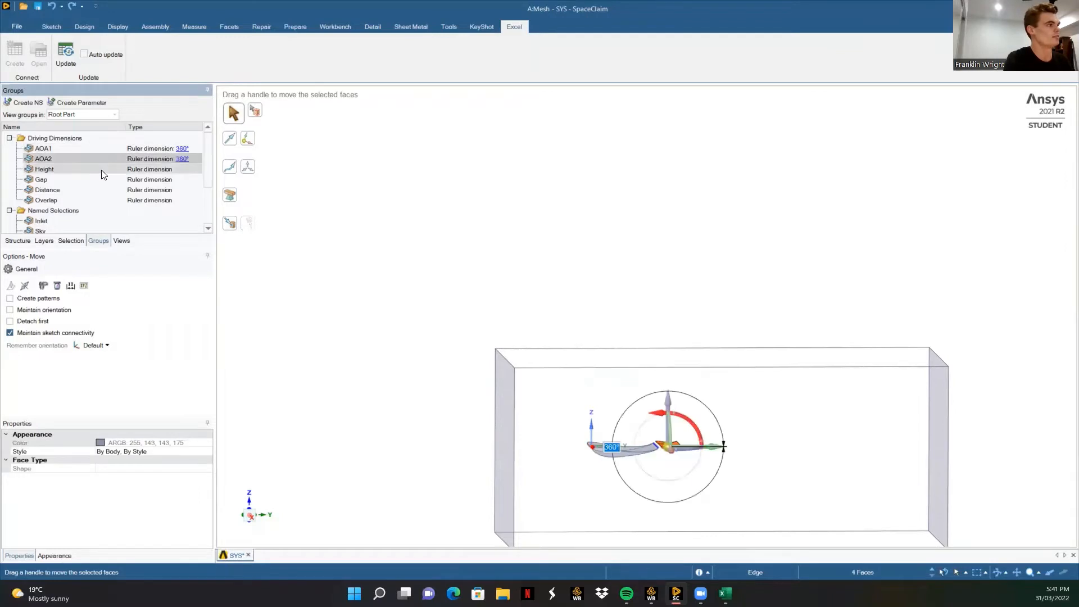
left_click(99, 179)
left_click(94, 190)
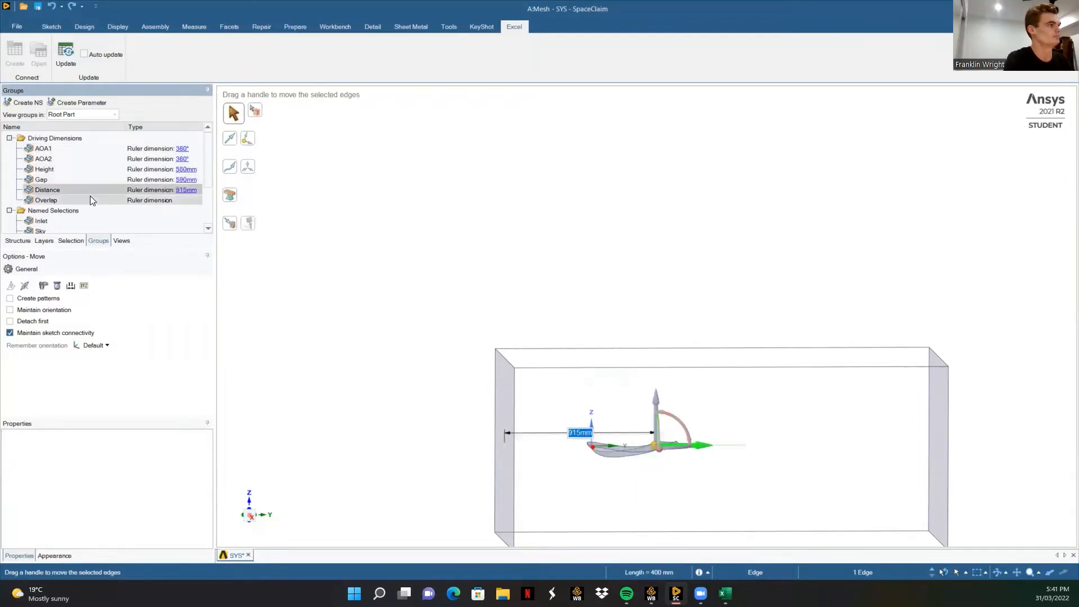
left_click(90, 197)
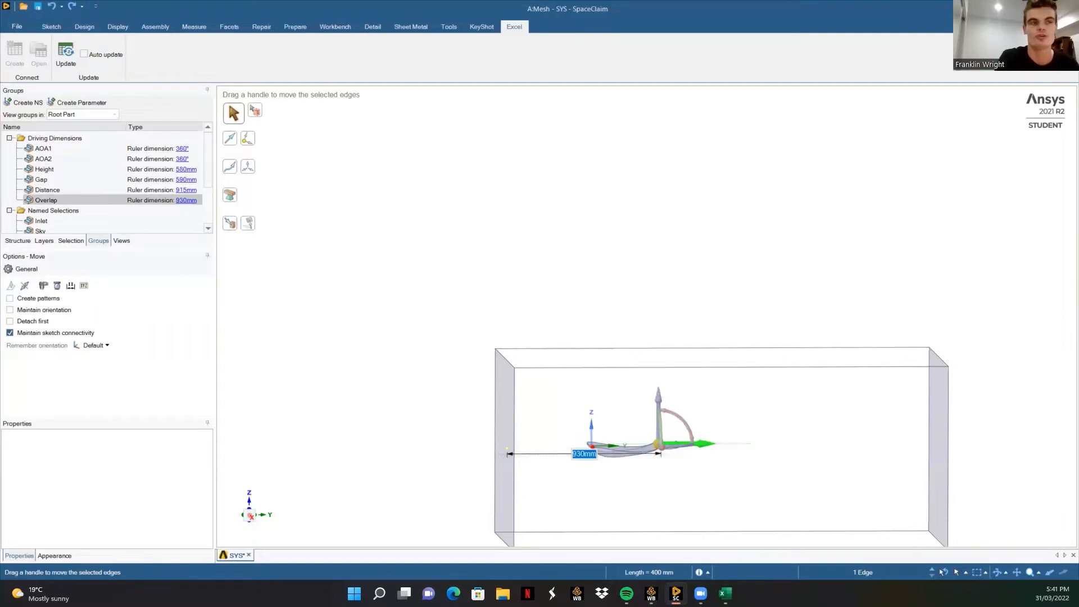
Switch to the Workbench project and open the Mesh cell of the Mesh system in Ansys Meshing.
left_click(1013, 8)
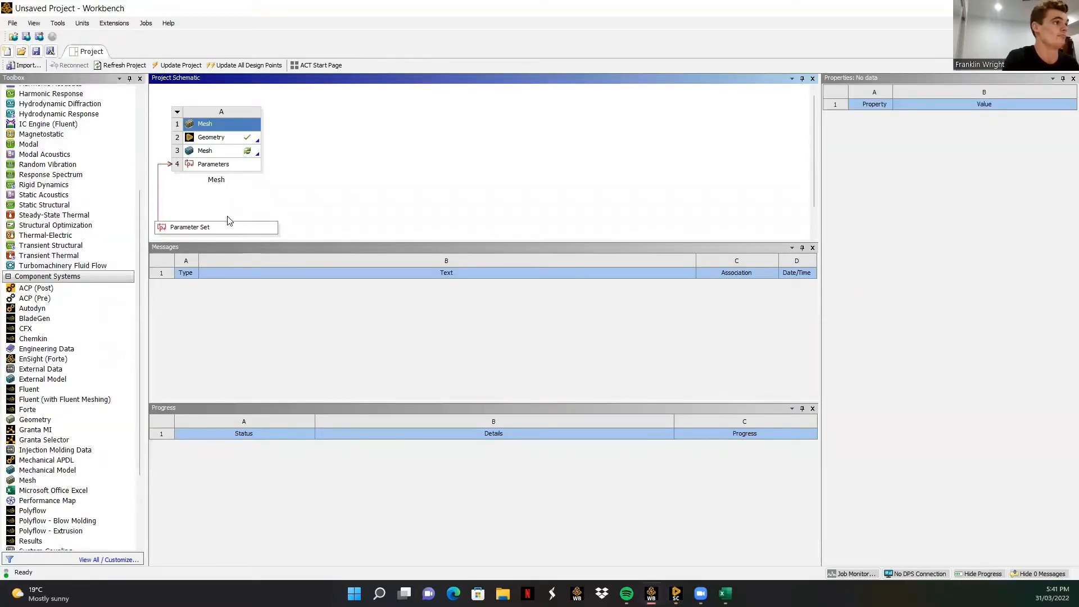
left_click(201, 150)
double_click(201, 150)
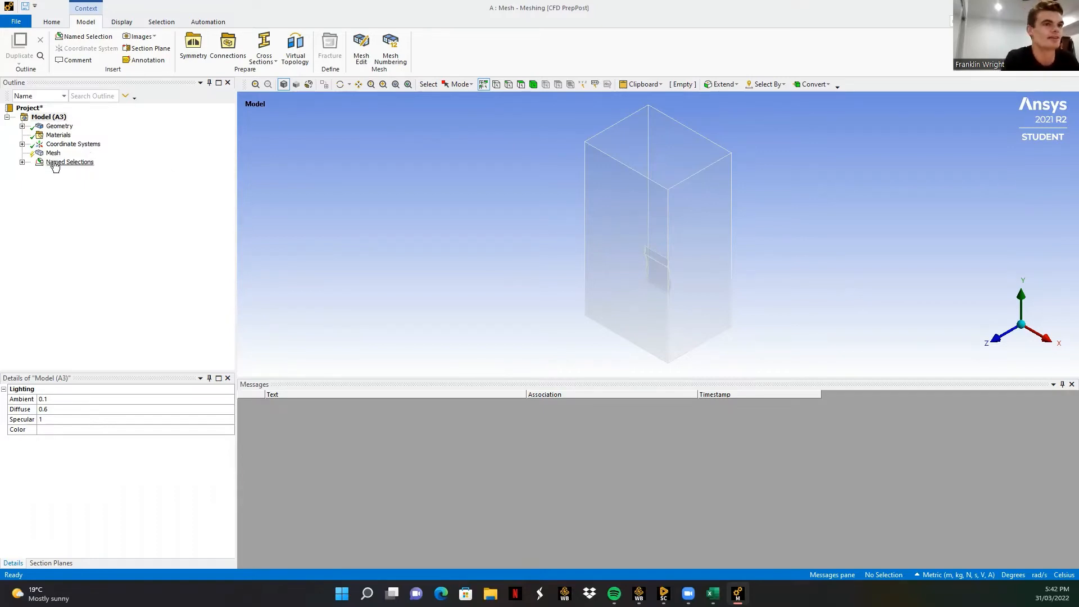
Set Program Controlled Inflation to Include for the Wing1 named selection.
left_click(22, 162)
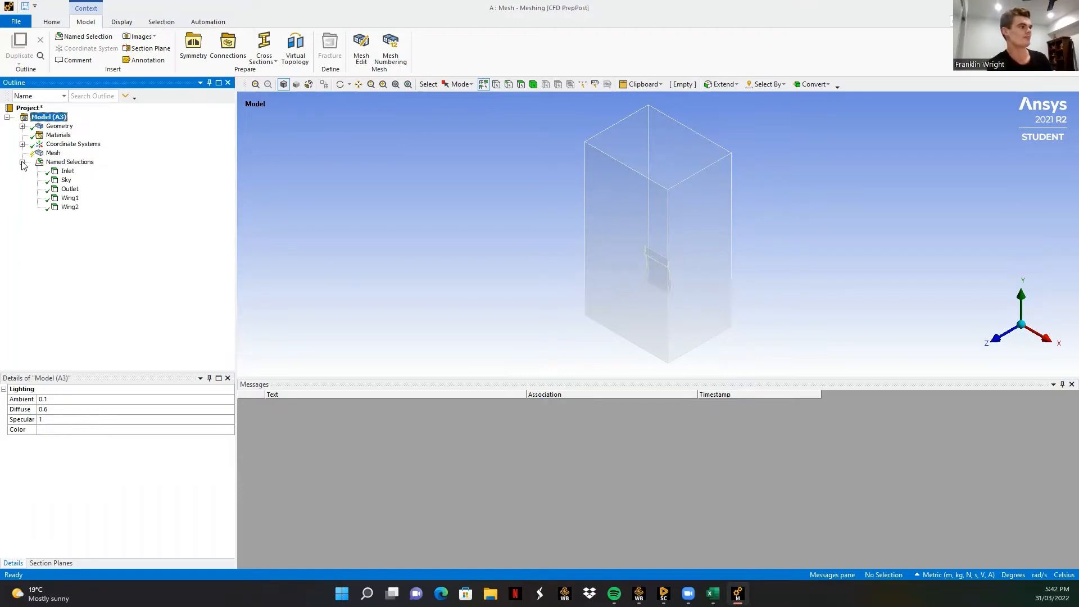
left_click(70, 198)
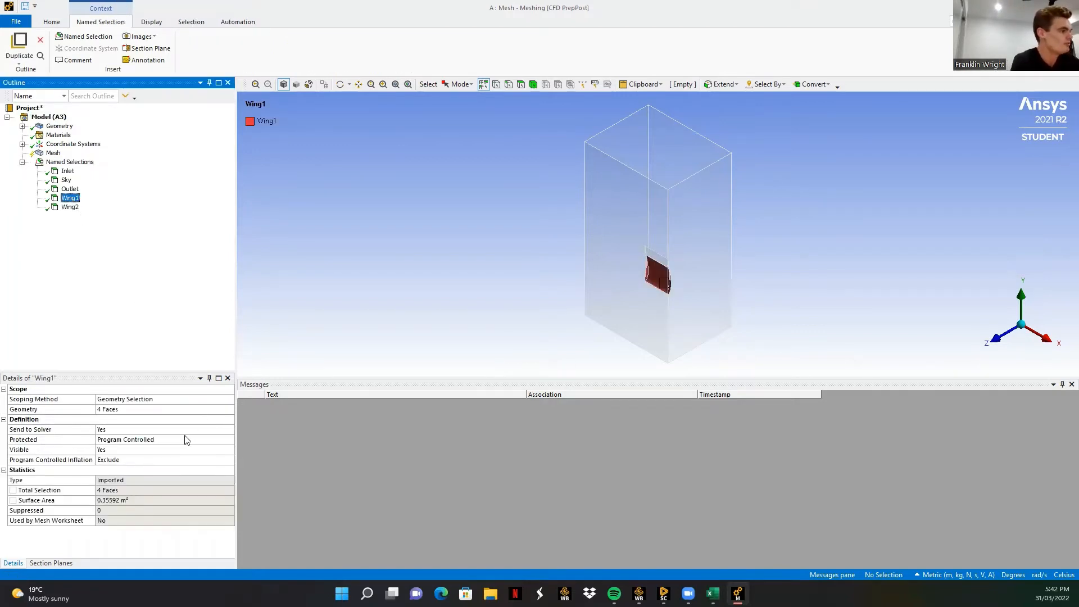
left_click(158, 459)
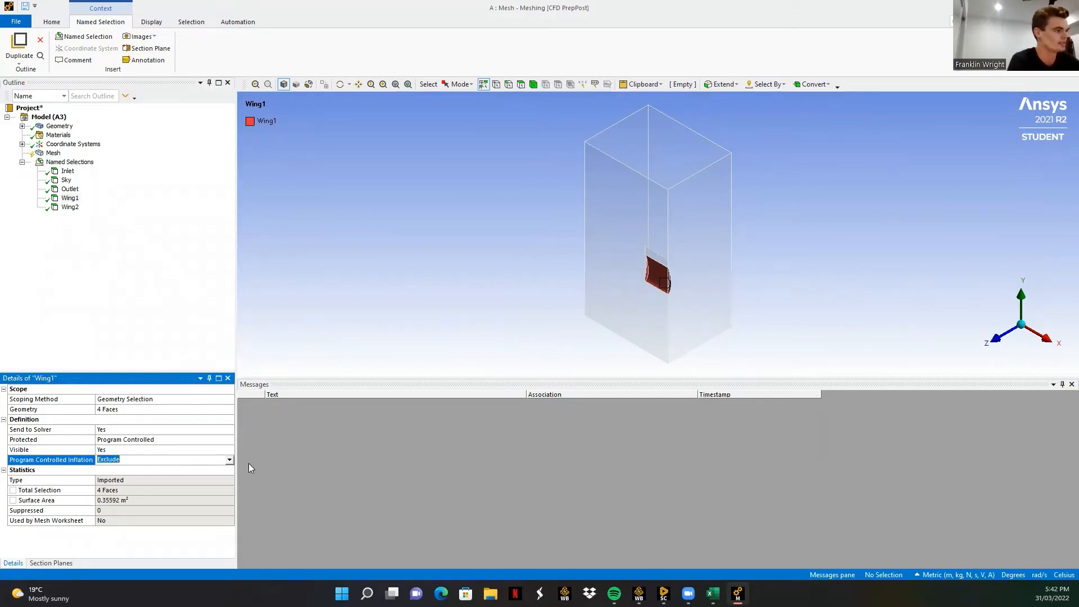
left_click(230, 459)
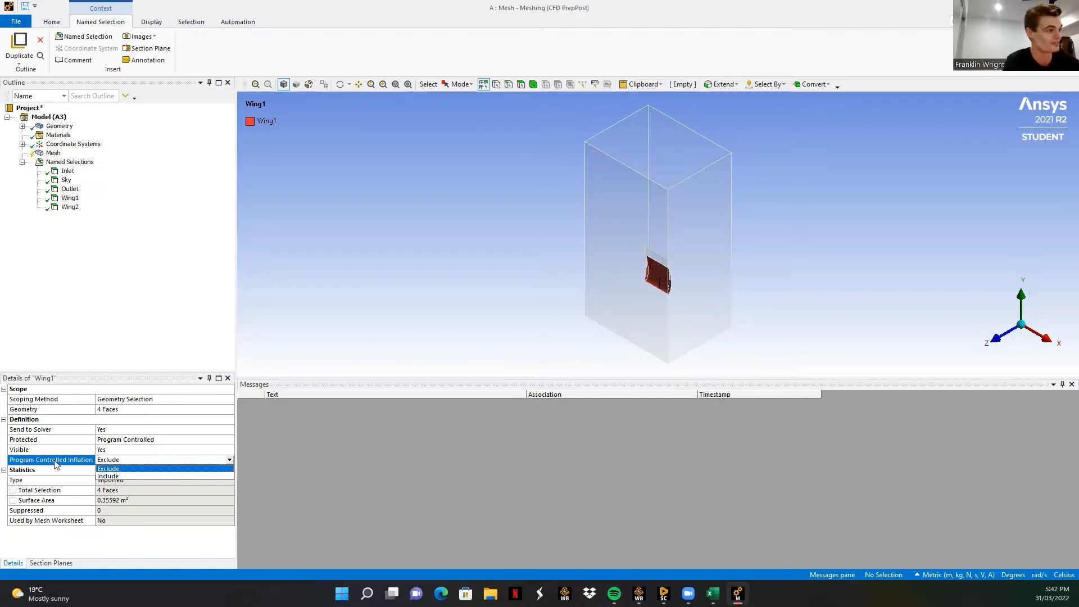
left_click(110, 477)
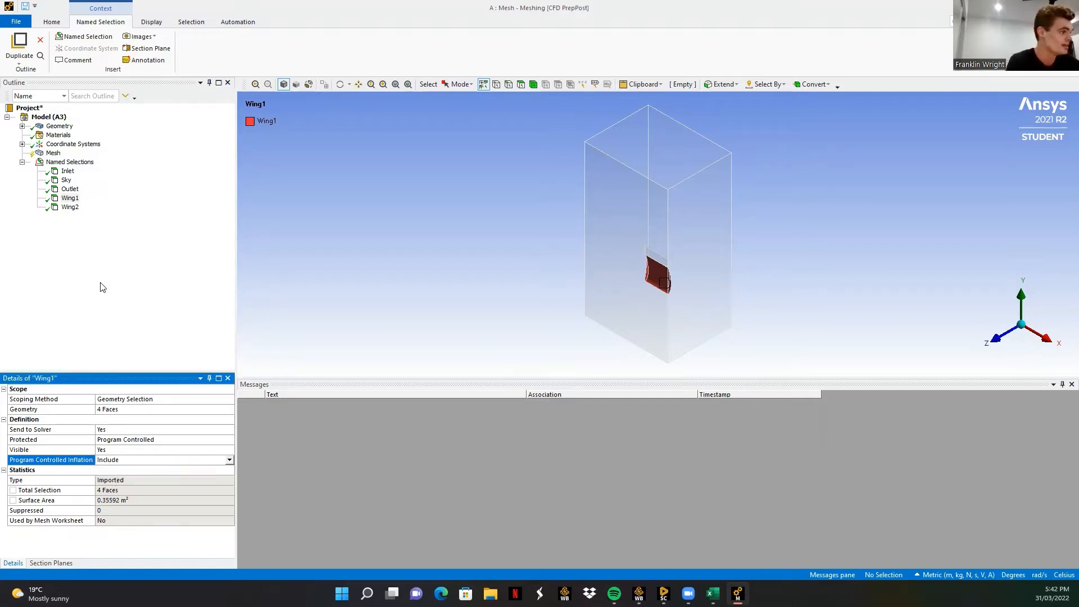
Set Program Controlled Inflation to Include for the Wing2 named selection.
left_click(70, 207)
left_click(229, 460)
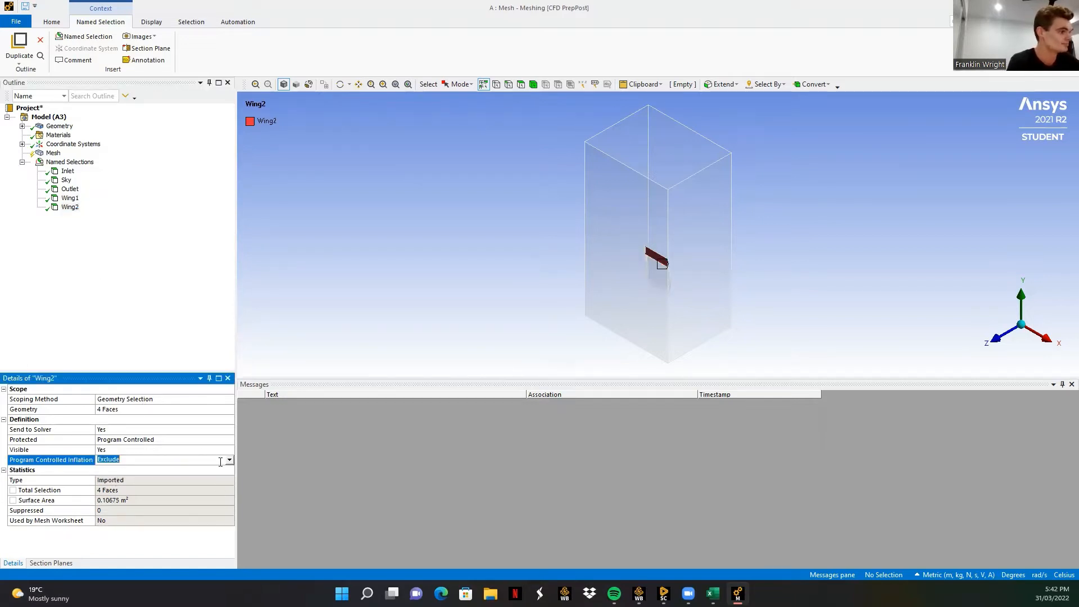
left_click(195, 476)
left_click(158, 334)
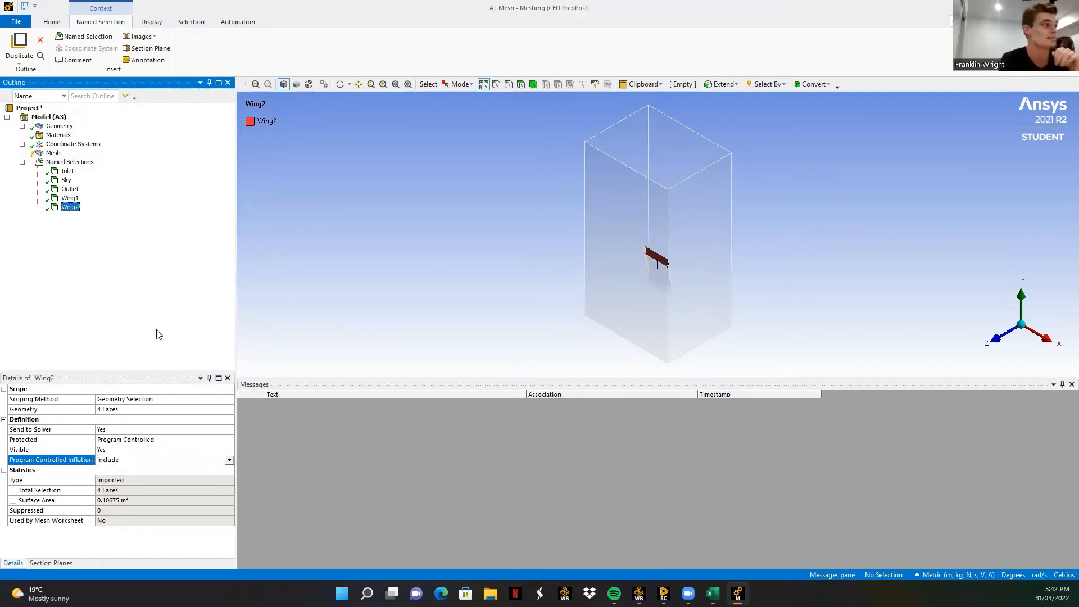
Change the mesh's physics preference to CFD.
left_click(53, 152)
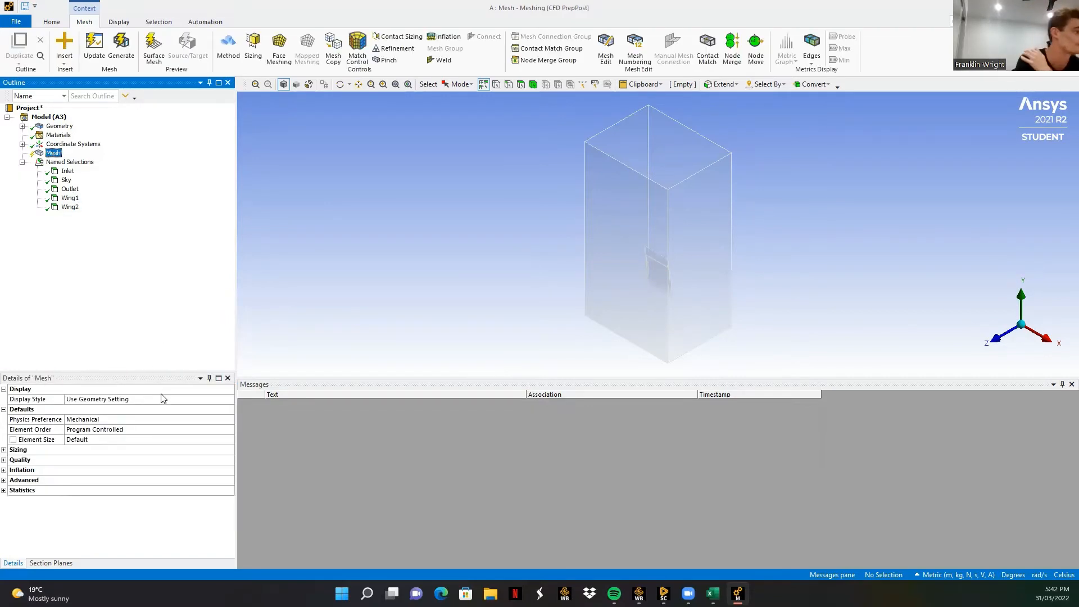
left_click(124, 420)
left_click(229, 420)
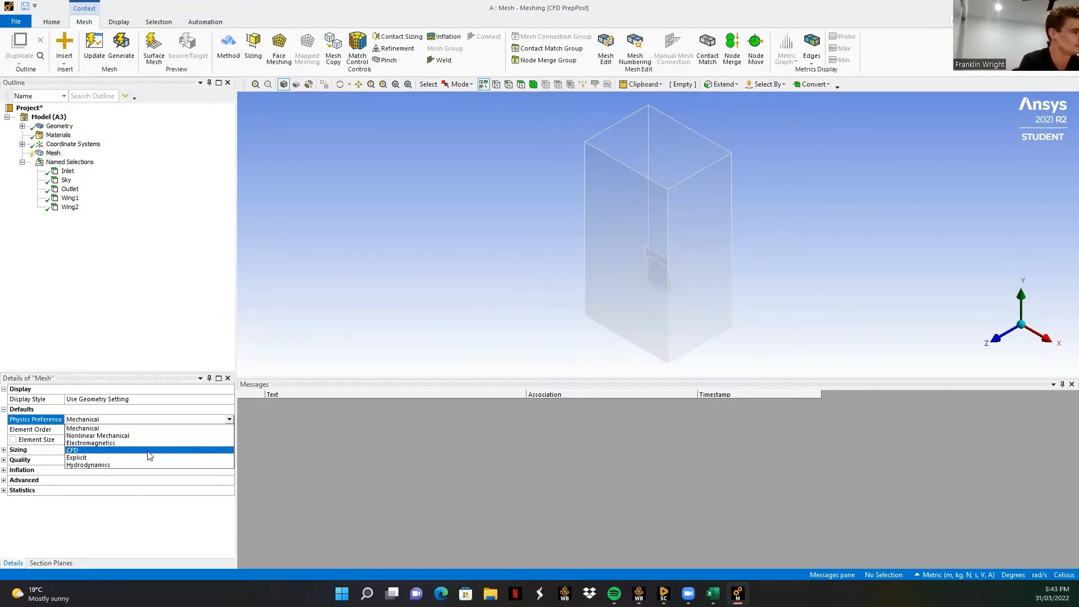
left_click(149, 453)
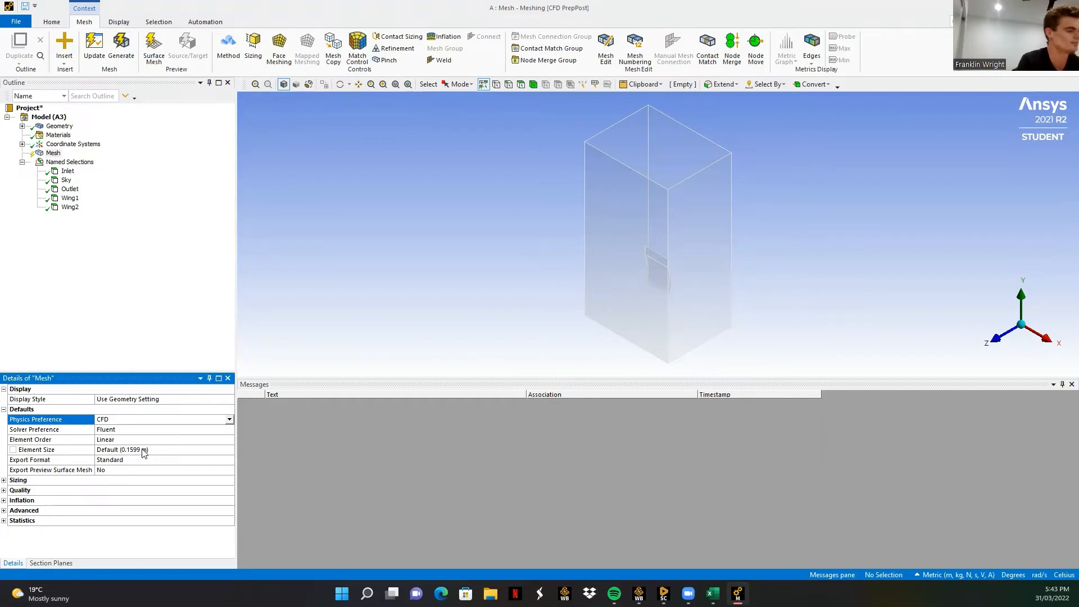
Expand the mesh's Inflation settings and set the global element size to 0.5 m.
left_click(143, 450)
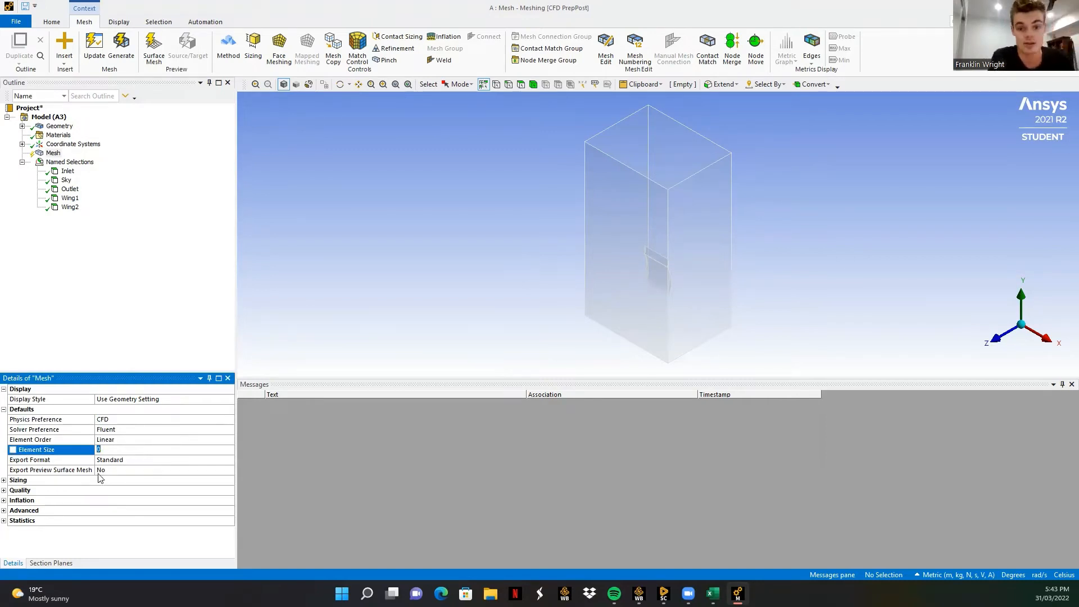
left_click(4, 500)
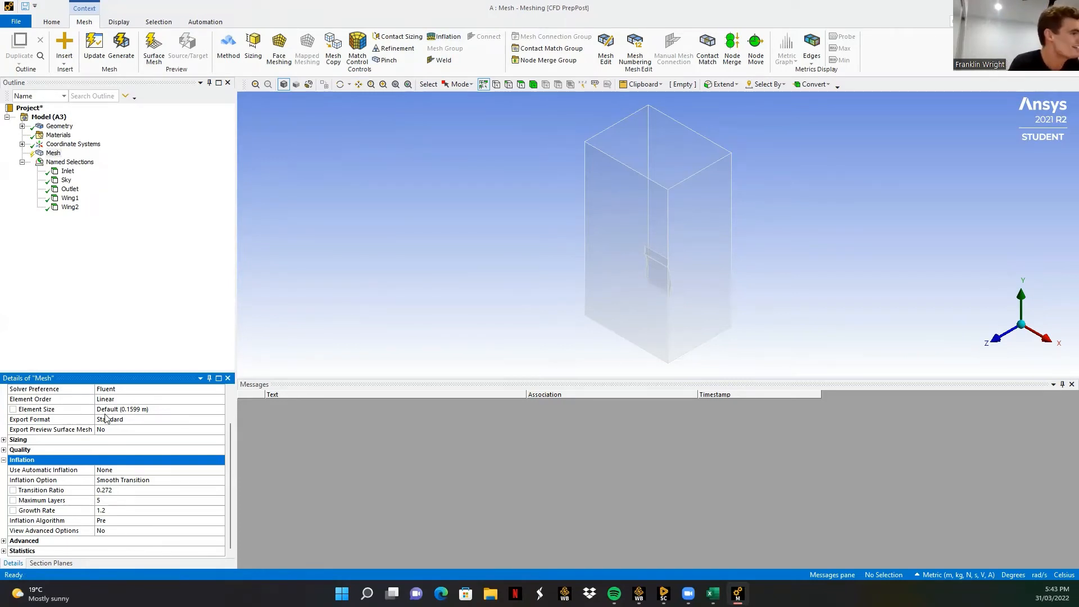
scroll(155, 444, "up", 3)
left_click(150, 459)
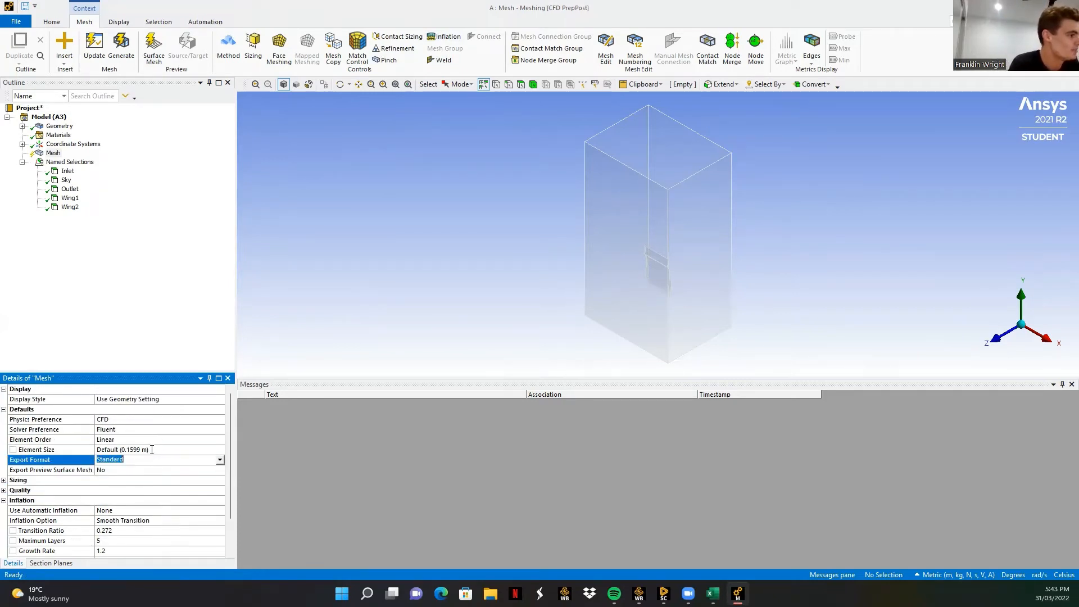
left_click(151, 449)
type("0")
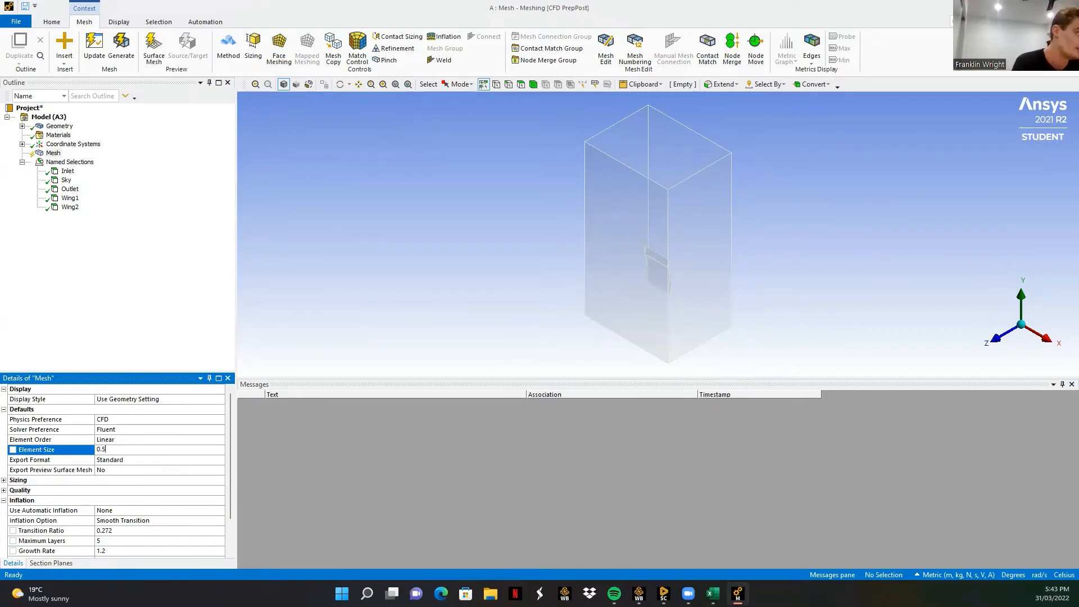
type(".5")
key("Return")
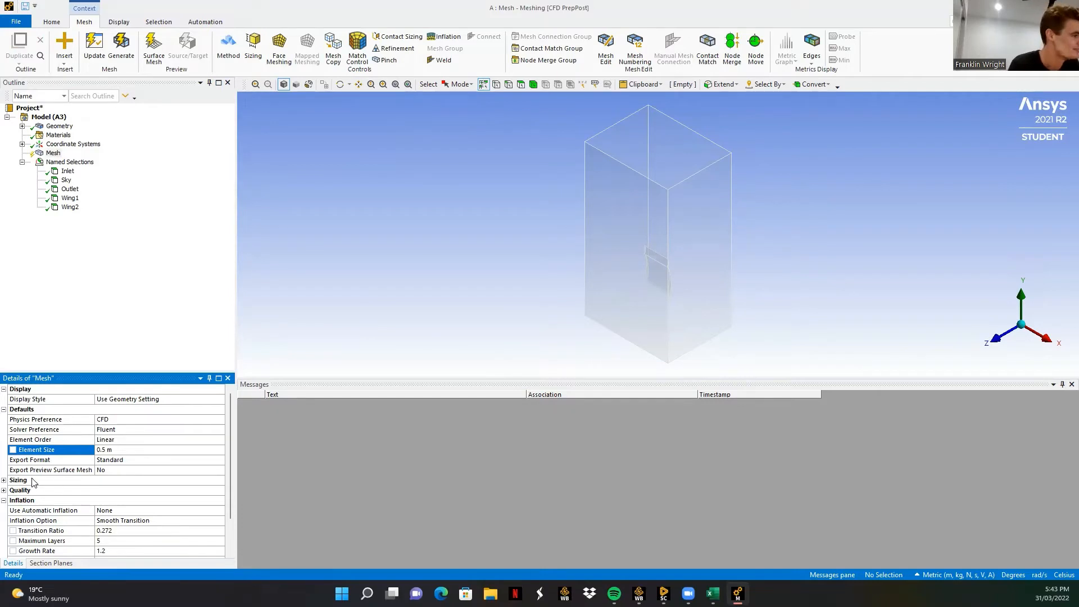
Expand the mesh's Sizing settings and set the maximum element size to 0.5 m.
left_click(3, 482)
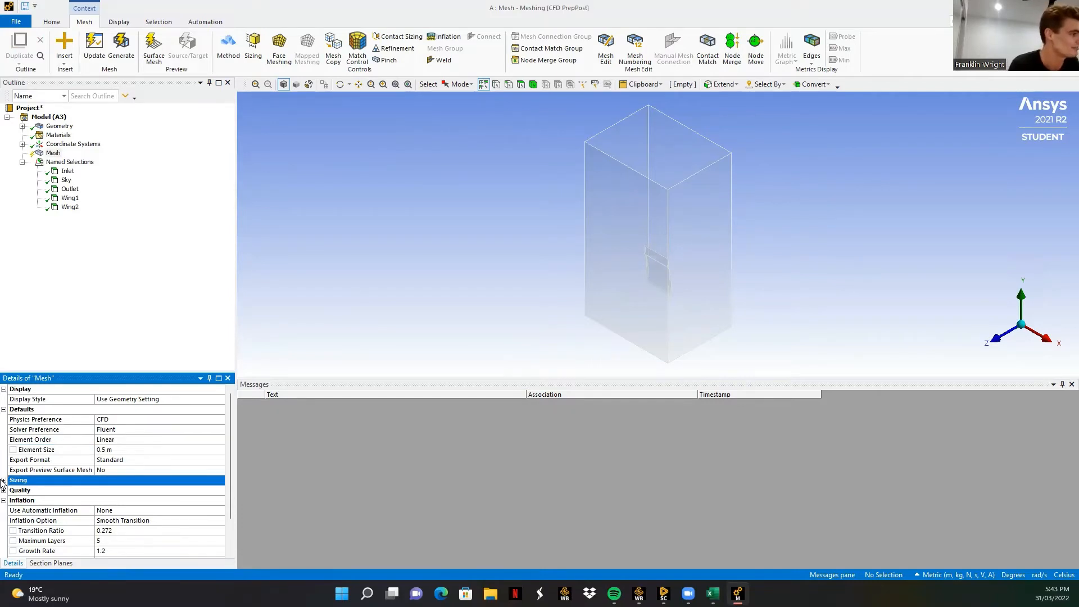
left_click(2, 482)
scroll(121, 492, "down", 3)
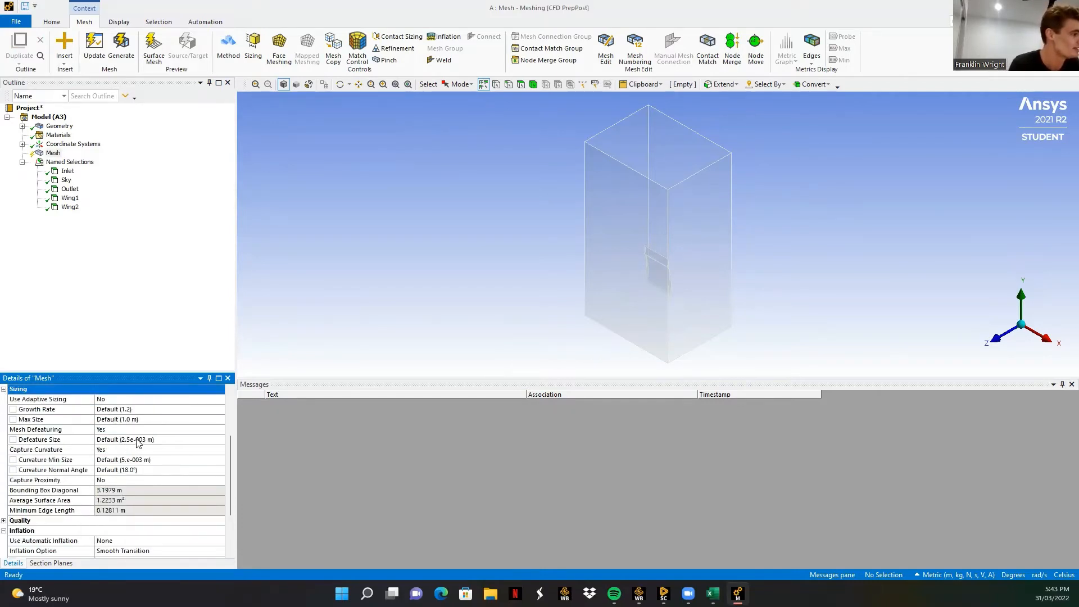
scroll(138, 442, "up", 1)
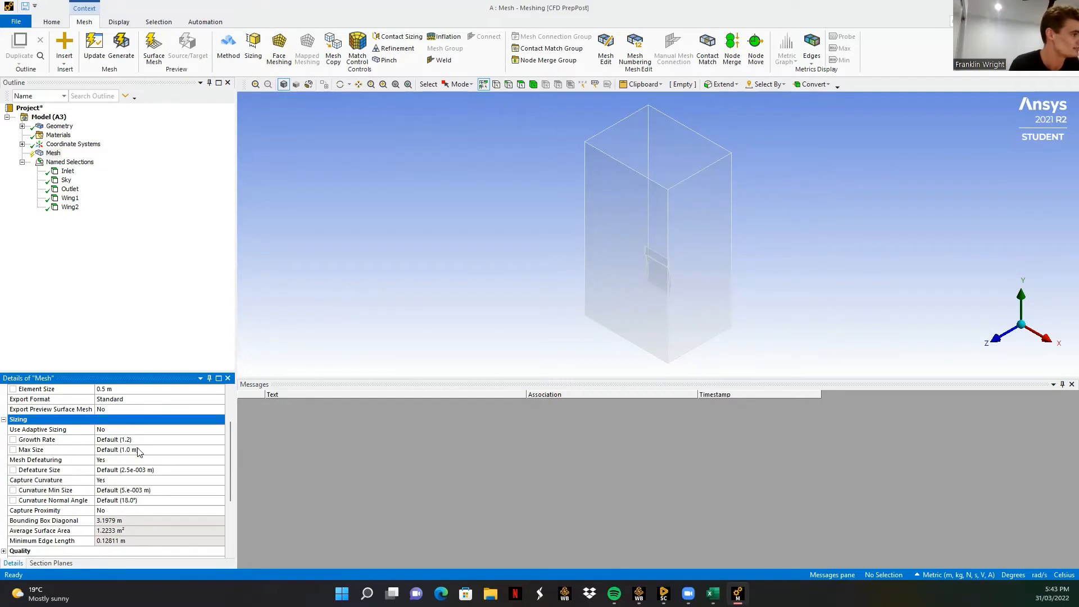
left_click(136, 450)
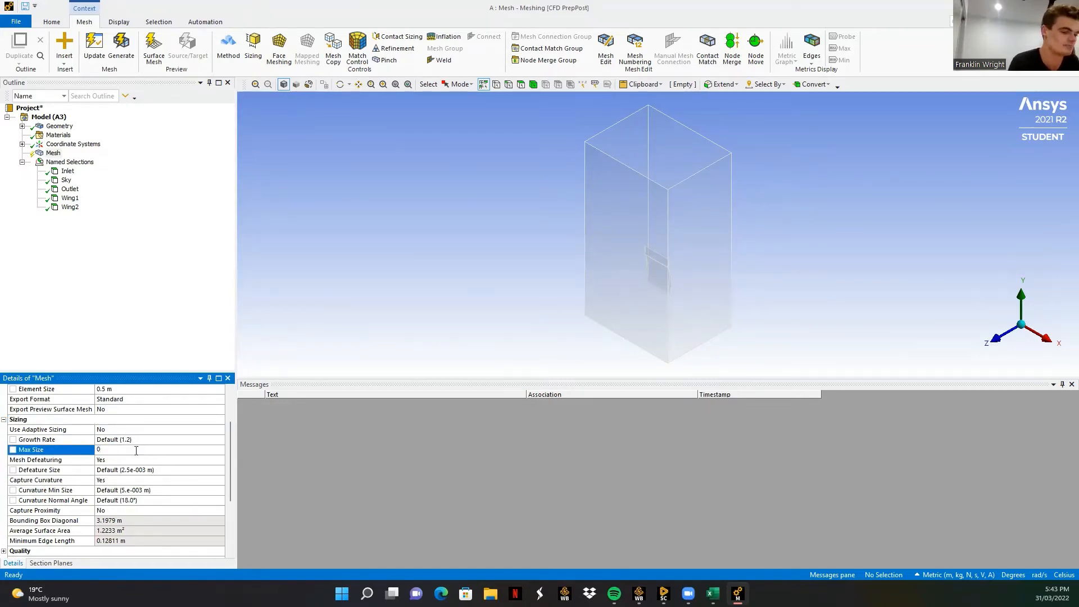
key("Return")
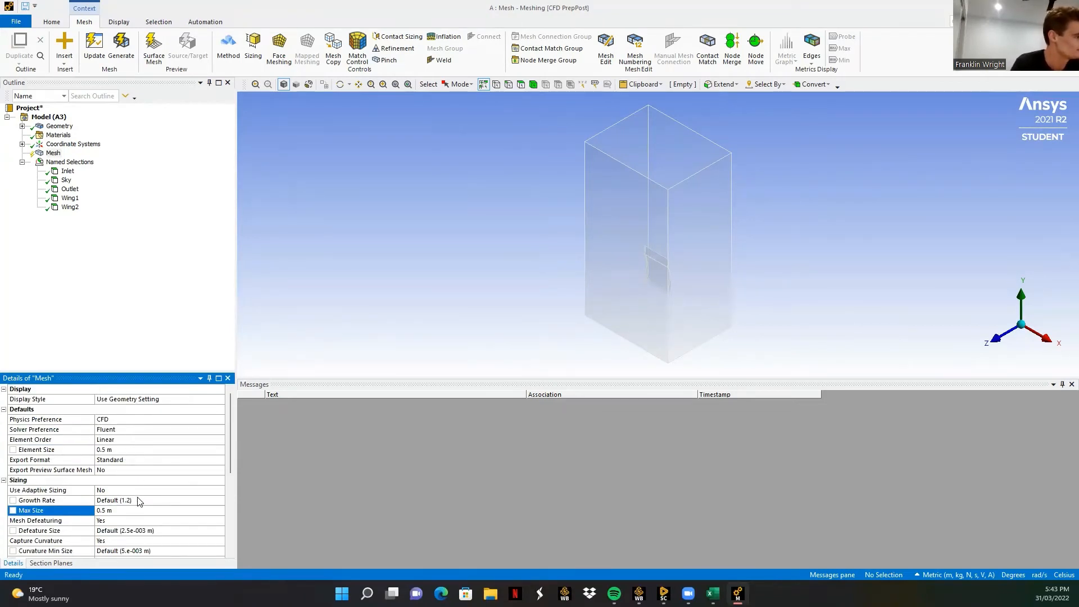
Set the mesh's Curvature Normal Angle to 9°.
scroll(140, 502, "down", 1)
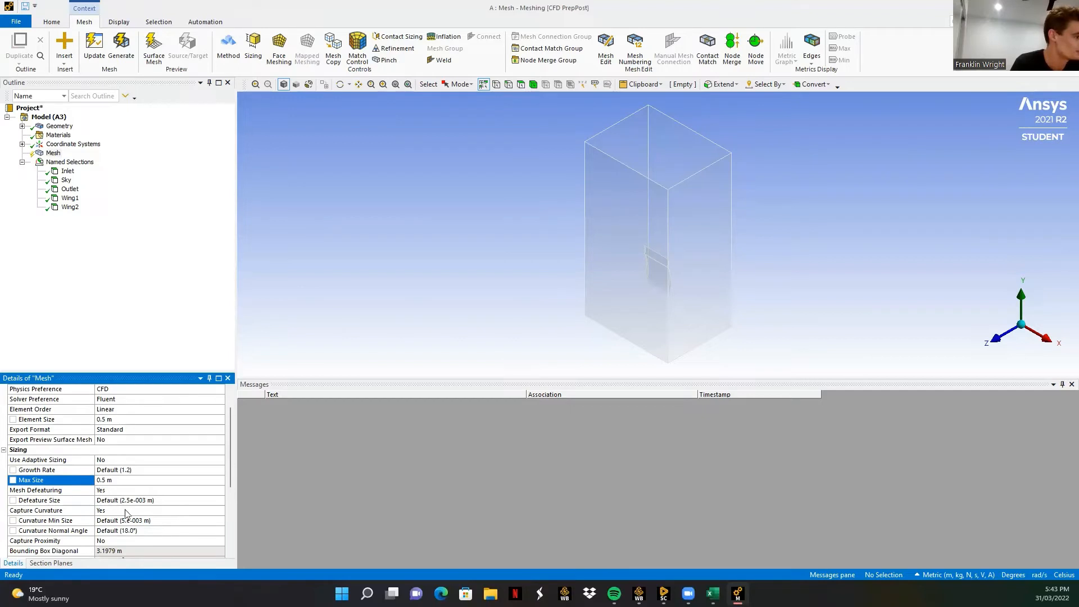
left_click(145, 531)
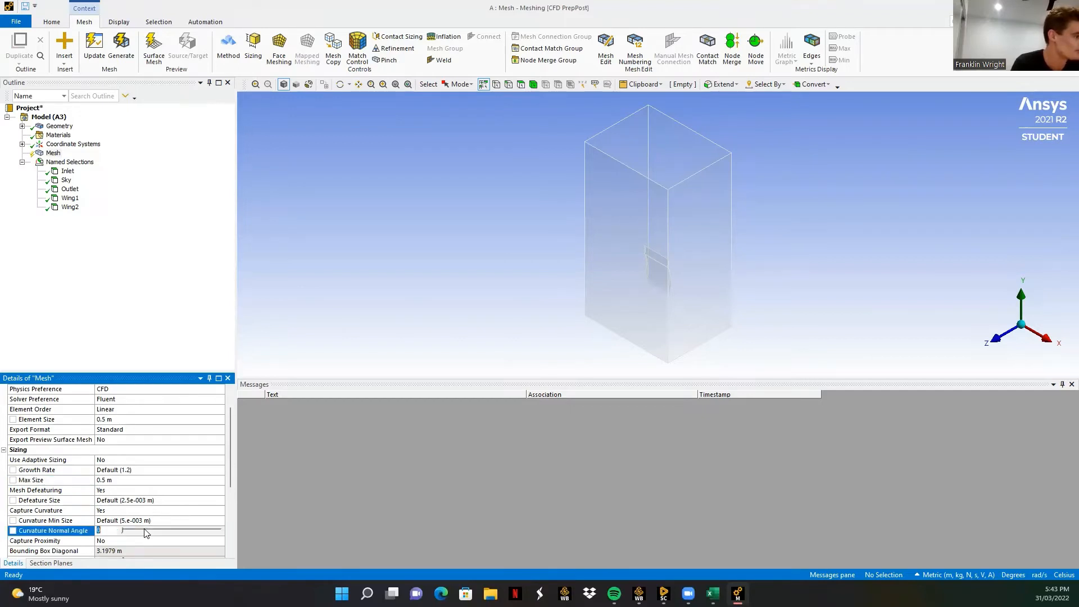
type("9")
key("Return")
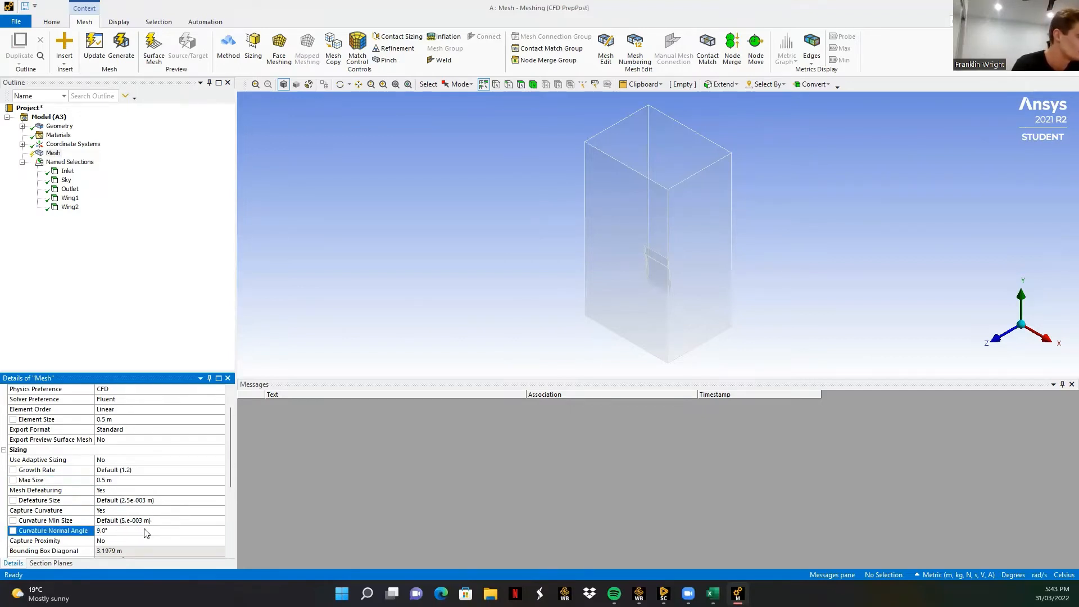
Turn on Capture Proximity for the mesh and set the number of cells across the gap to 5.
scroll(144, 528, "down", 1)
left_click(142, 511)
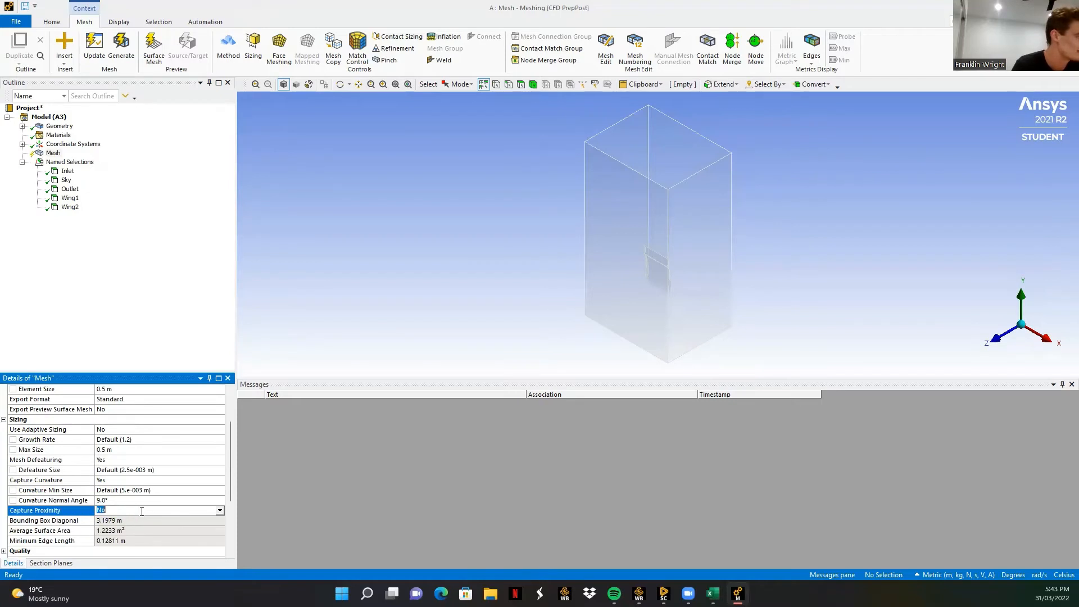
left_click(217, 513)
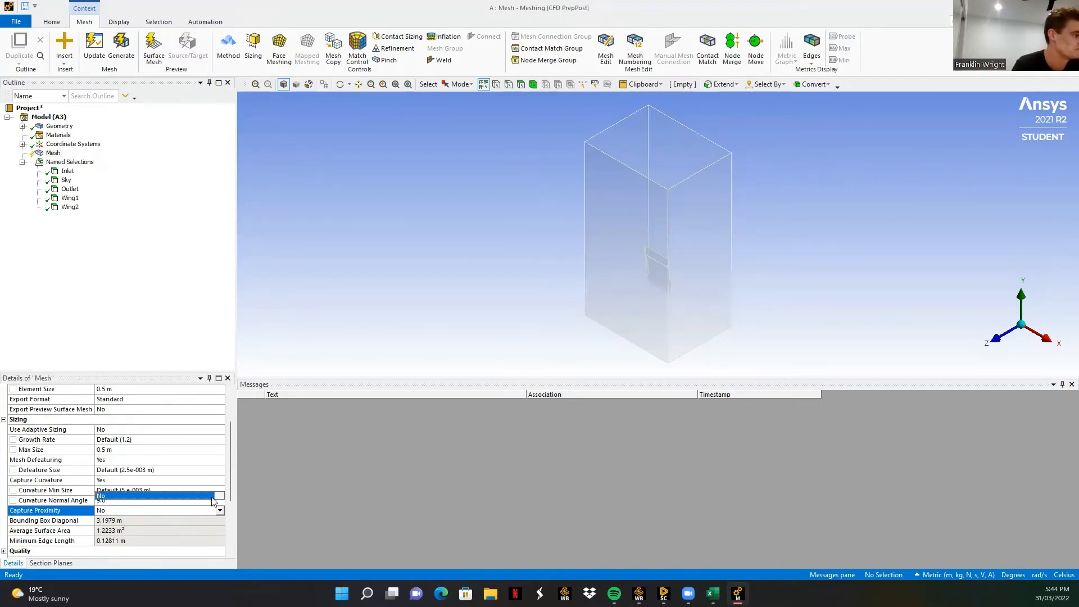
scroll(214, 504, "down", 3)
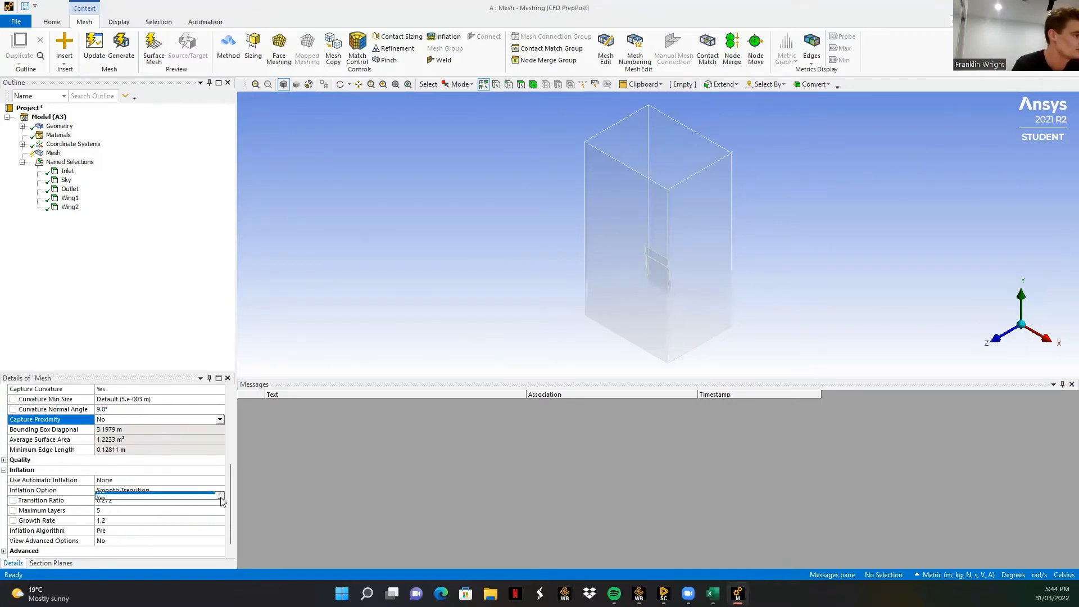
left_click(144, 494)
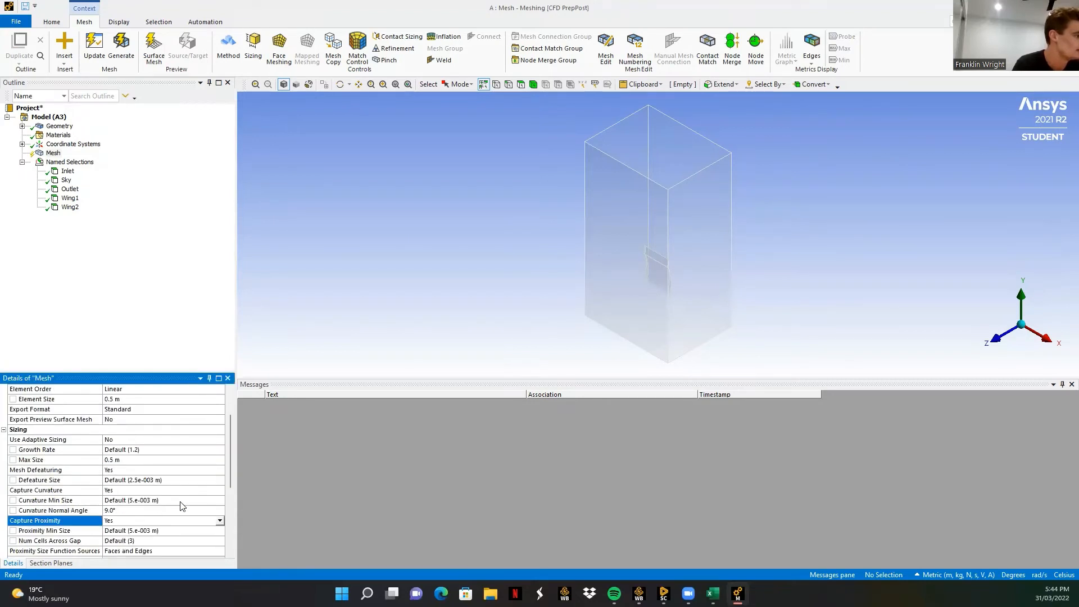
scroll(169, 504, "down", 3)
left_click(143, 481)
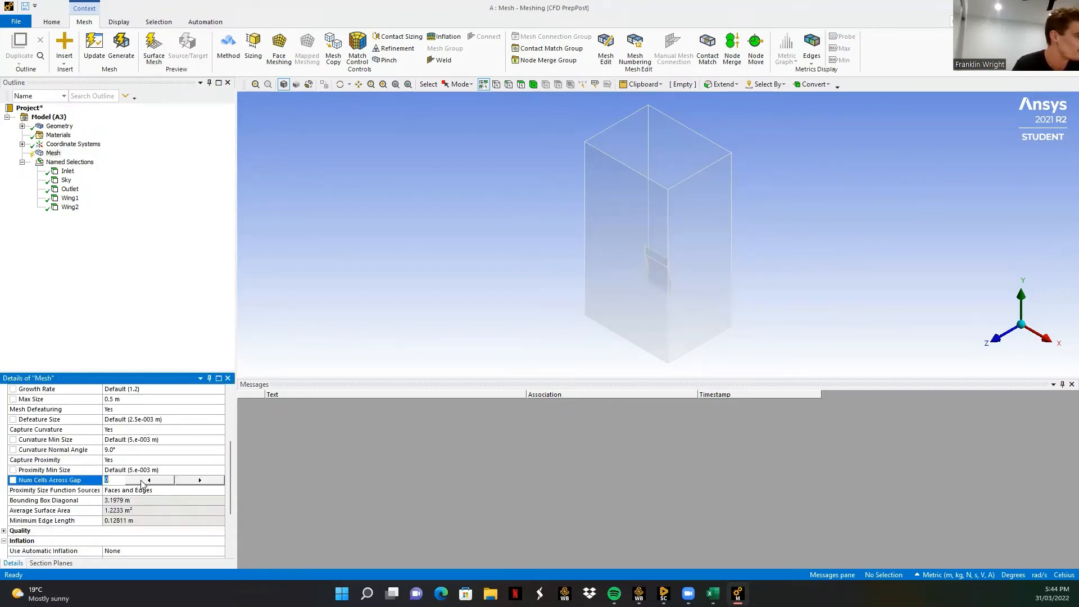
type("5")
key("Return")
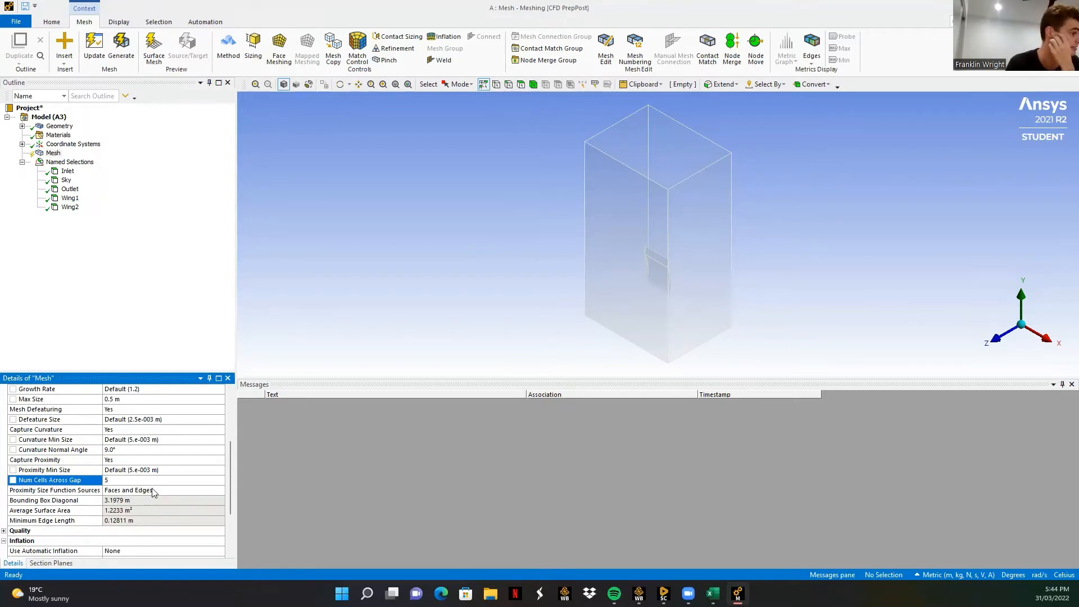
Expand the mesh's Quality settings and set the mesh metric to Skewness.
scroll(152, 494, "down", 2)
left_click(5, 471)
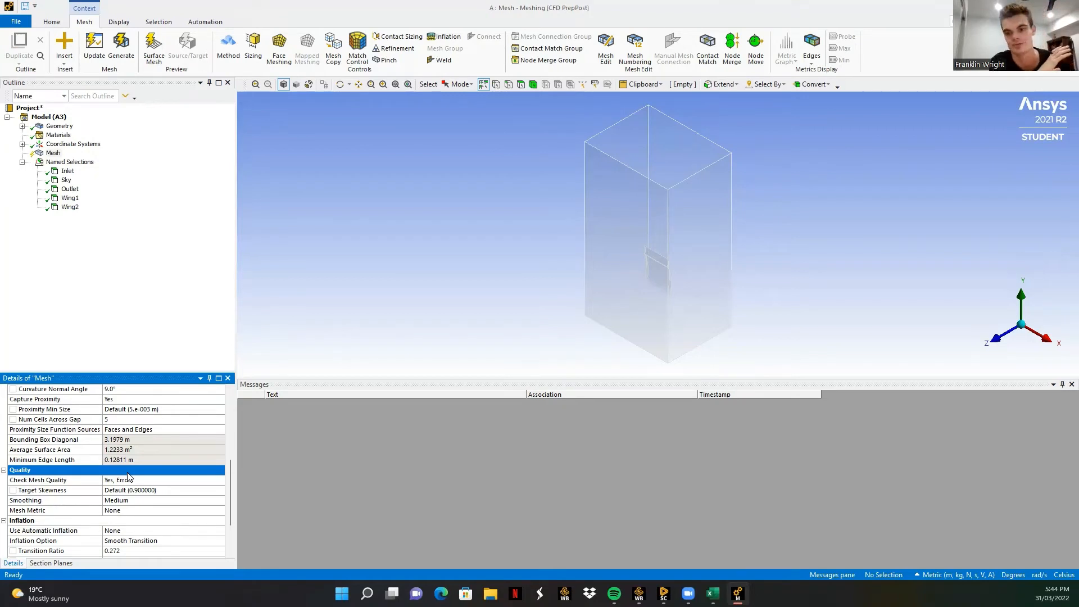
left_click(138, 510)
left_click(219, 511)
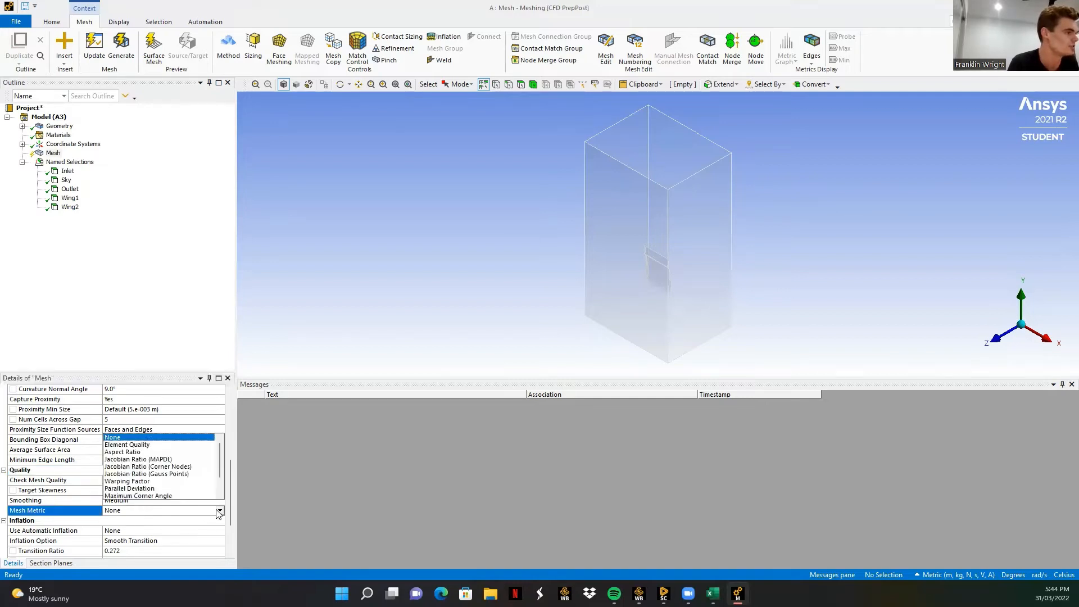
left_click(153, 444)
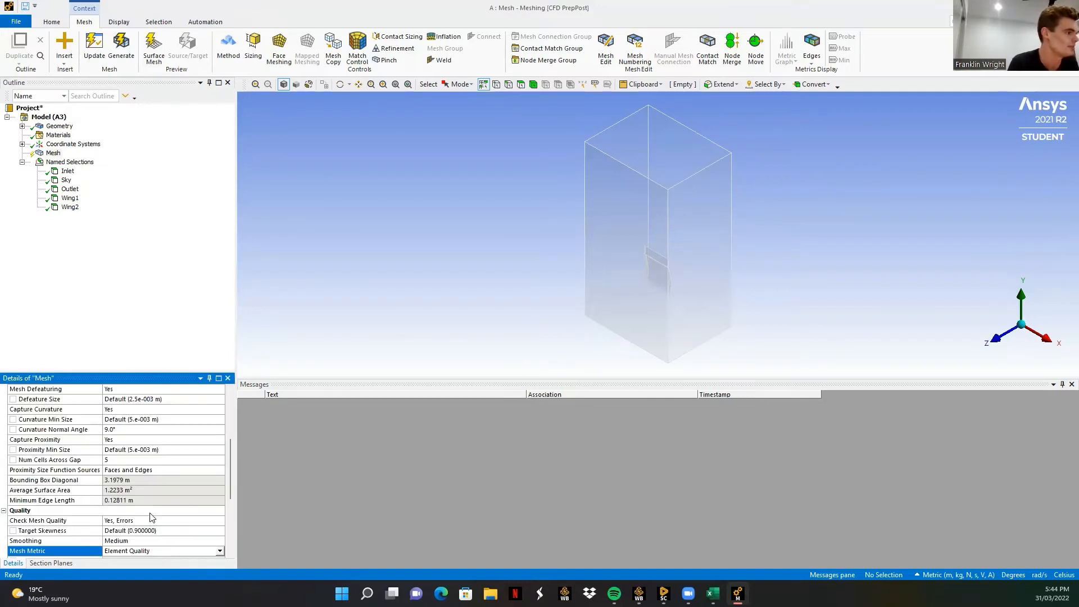
scroll(152, 517, "down", 3)
left_click(214, 459)
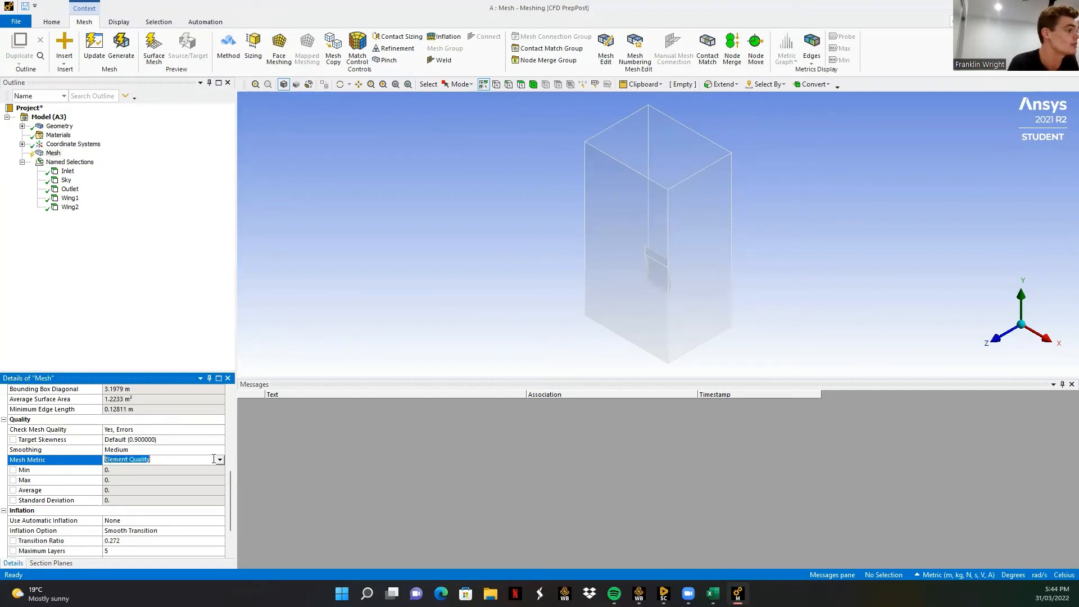
left_click(220, 459)
scroll(147, 438, "down", 1)
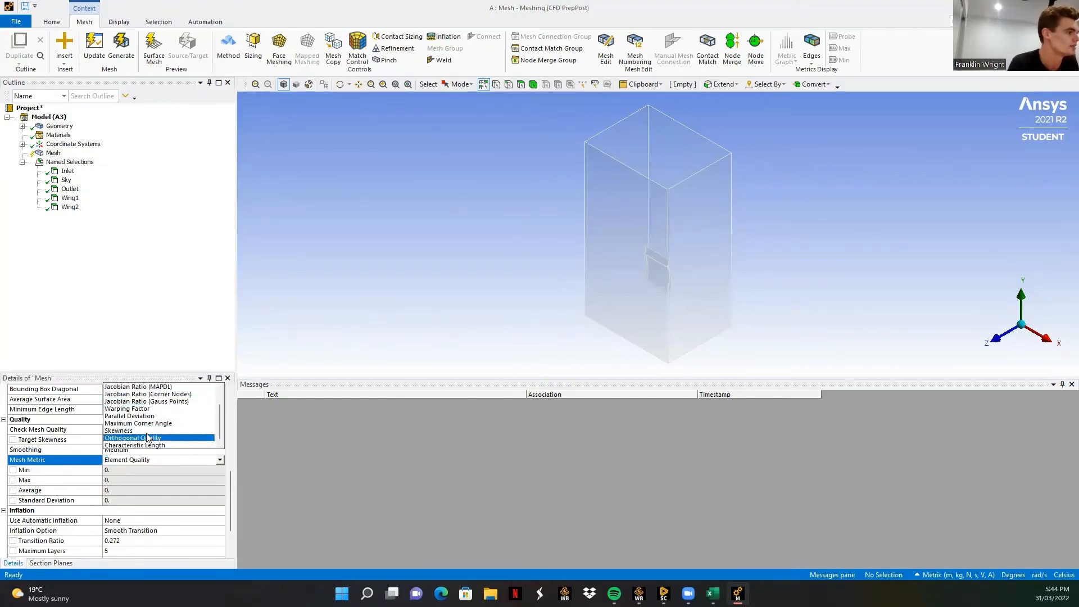
left_click(142, 431)
Set the mesh's automatic inflation to Program Controlled.
scroll(128, 500, "down", 5)
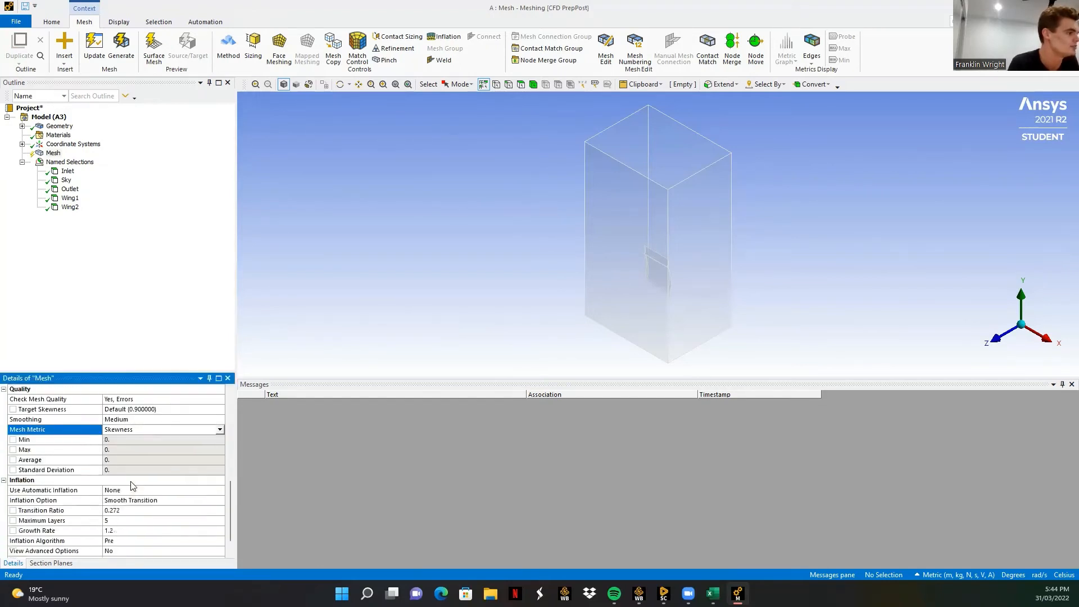
left_click(187, 490)
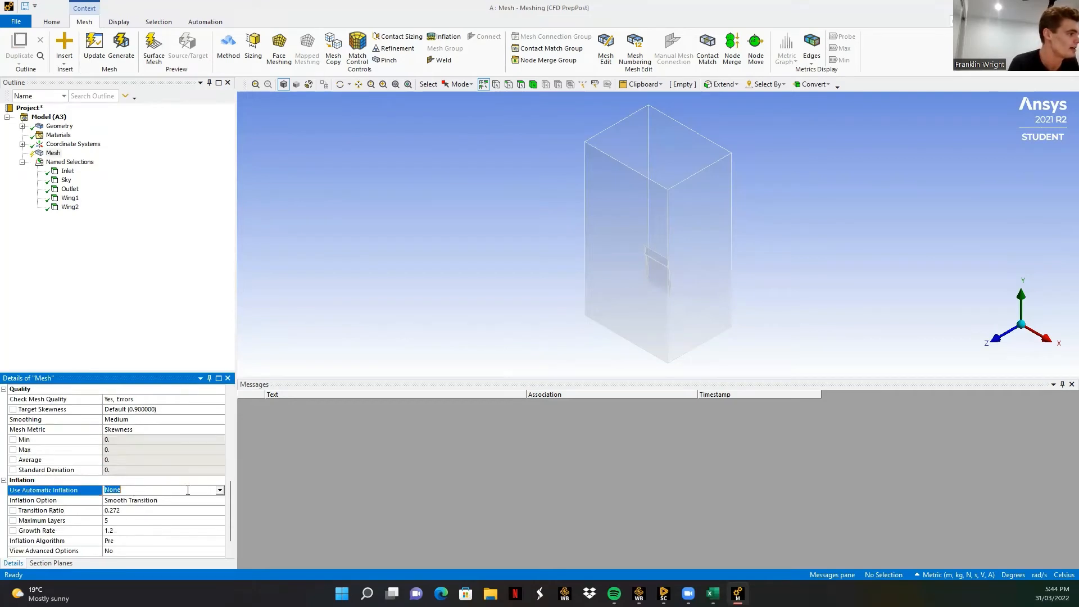
left_click(220, 490)
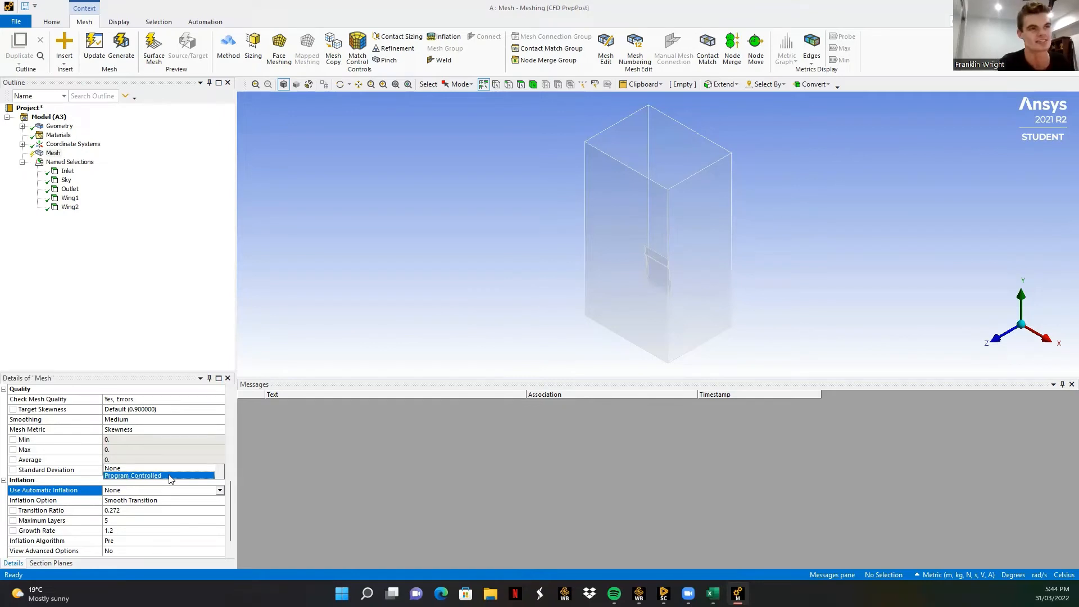
left_click(169, 476)
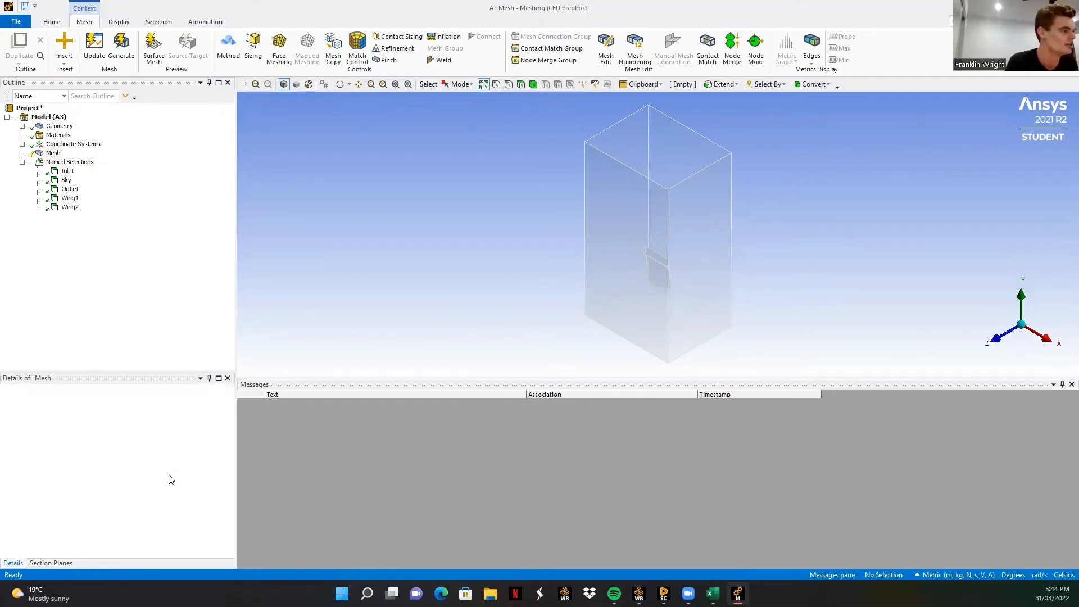
Change the inflation option to First Layer Thickness and set the first layer height to 5.5e-5 m.
left_click(191, 481)
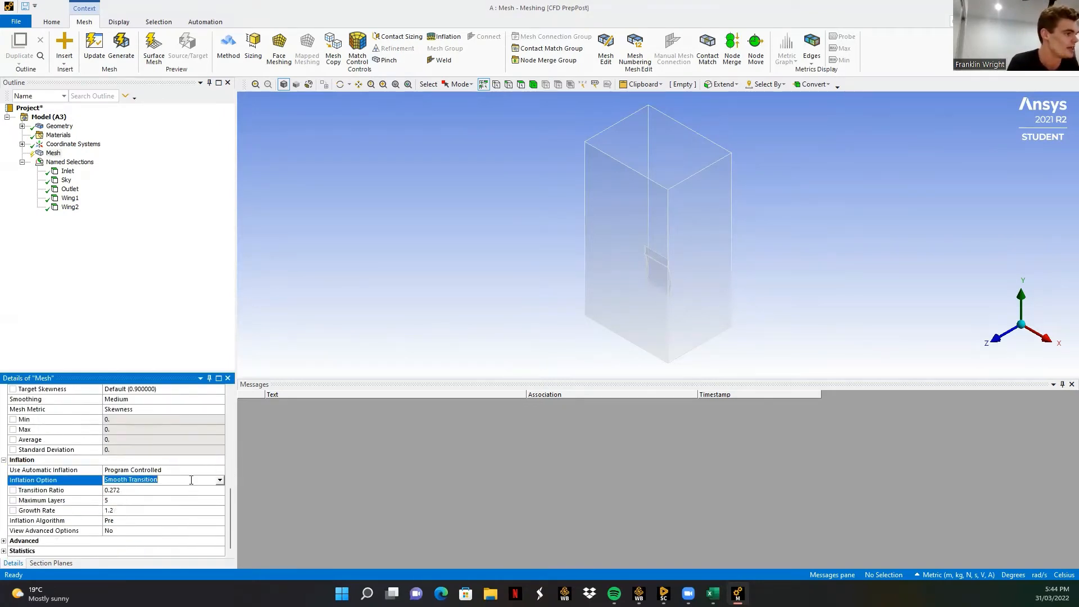
left_click(219, 481)
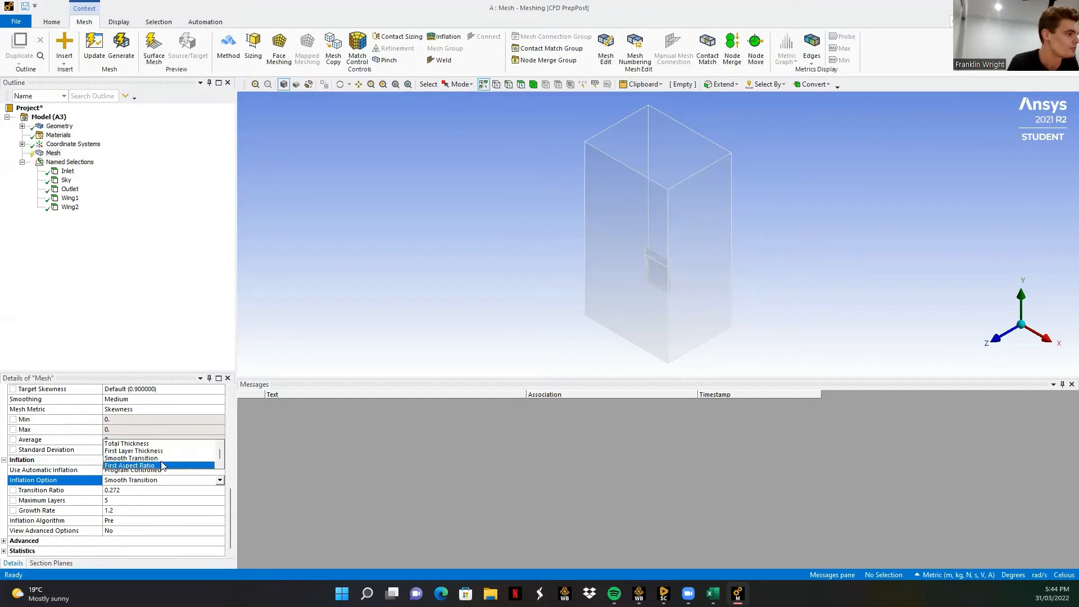
scroll(165, 464, "down", 1)
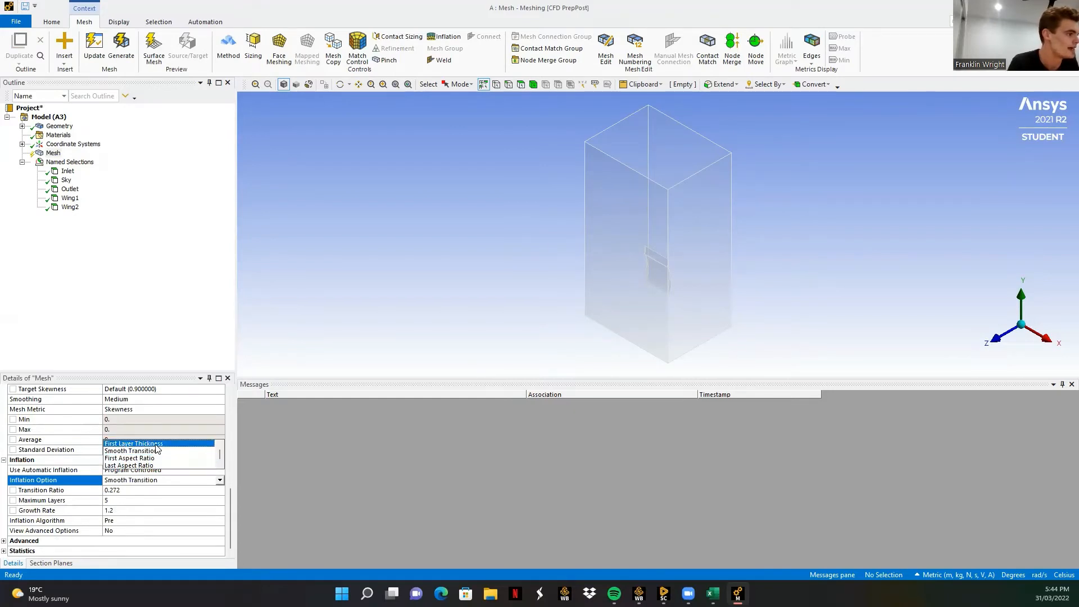
left_click(157, 445)
left_click(145, 499)
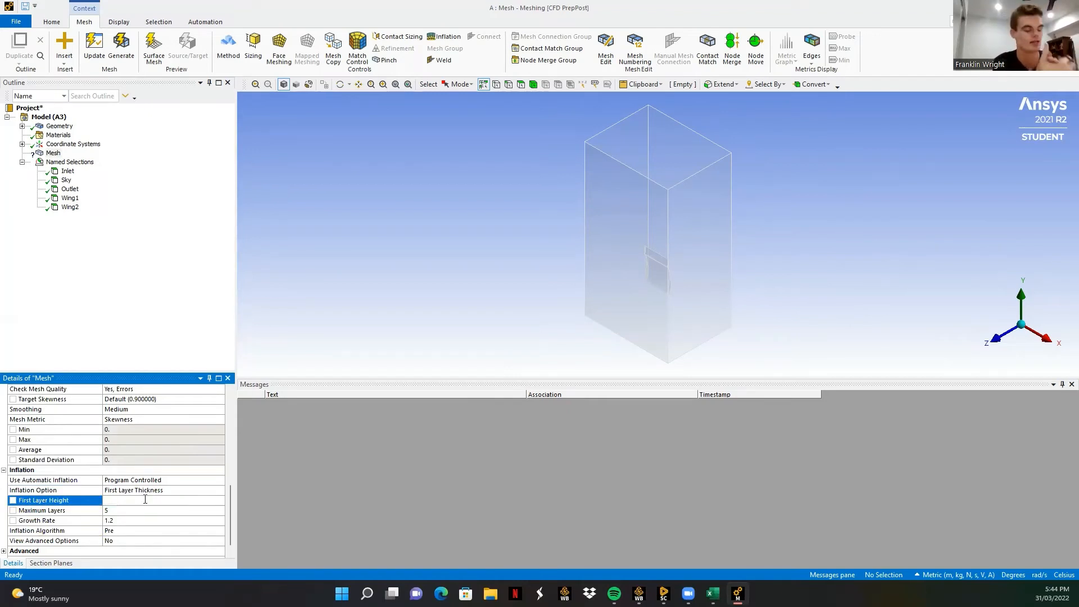
type("5.5e-5")
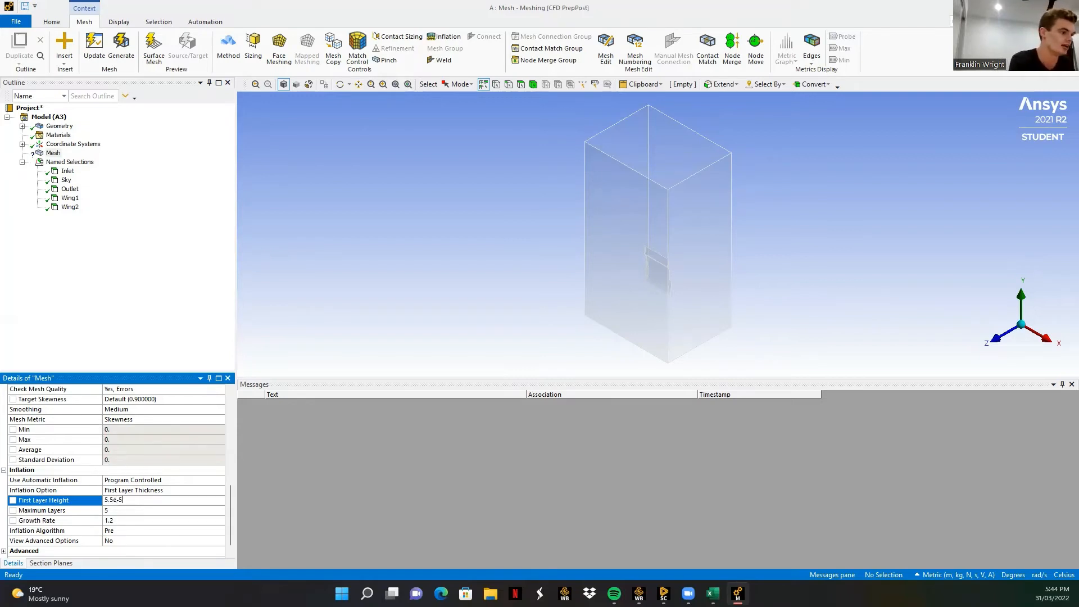
key("Return")
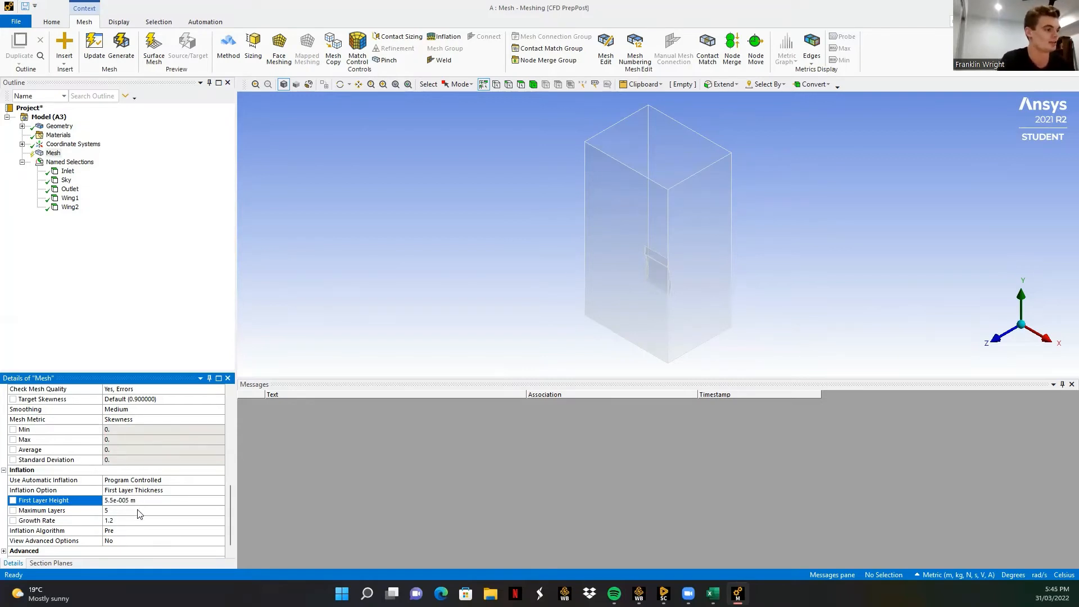
Set the maximum number of inflation layers to 10.
left_click(145, 511)
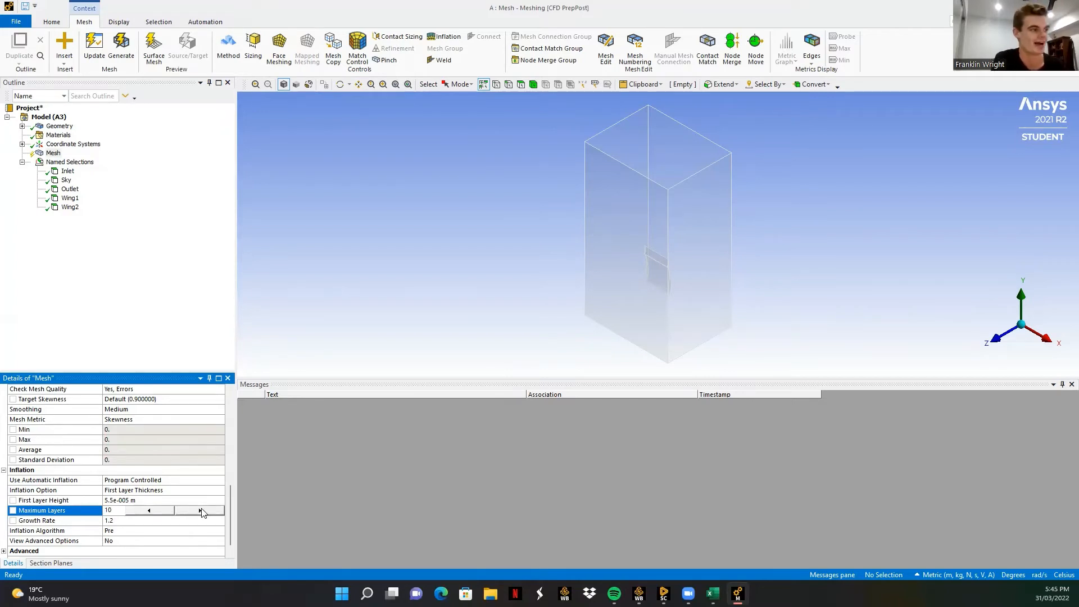
left_click(231, 483)
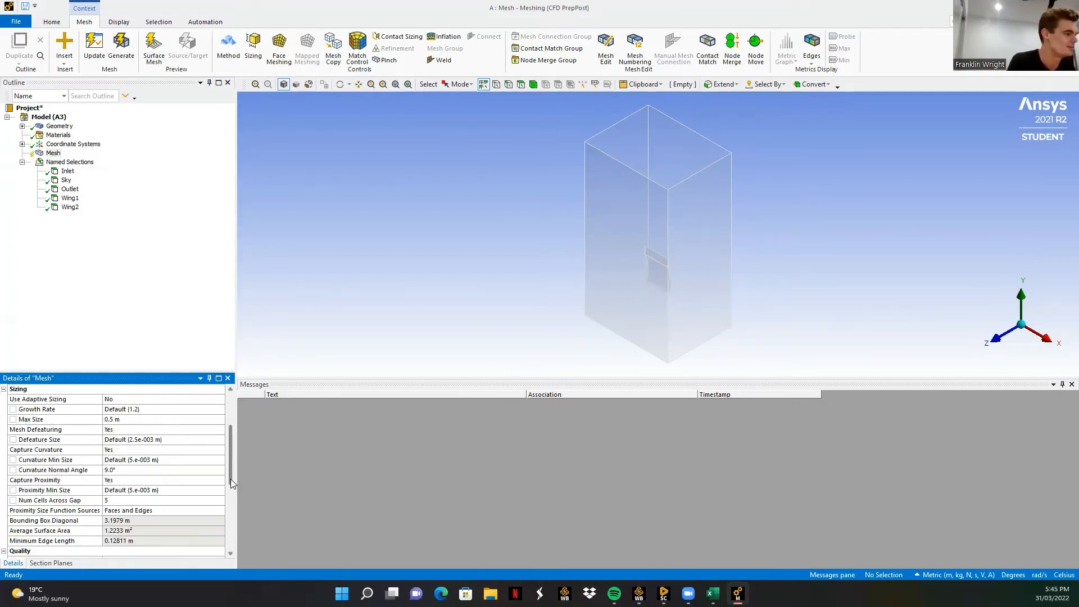
left_click_drag(230, 479, 234, 540)
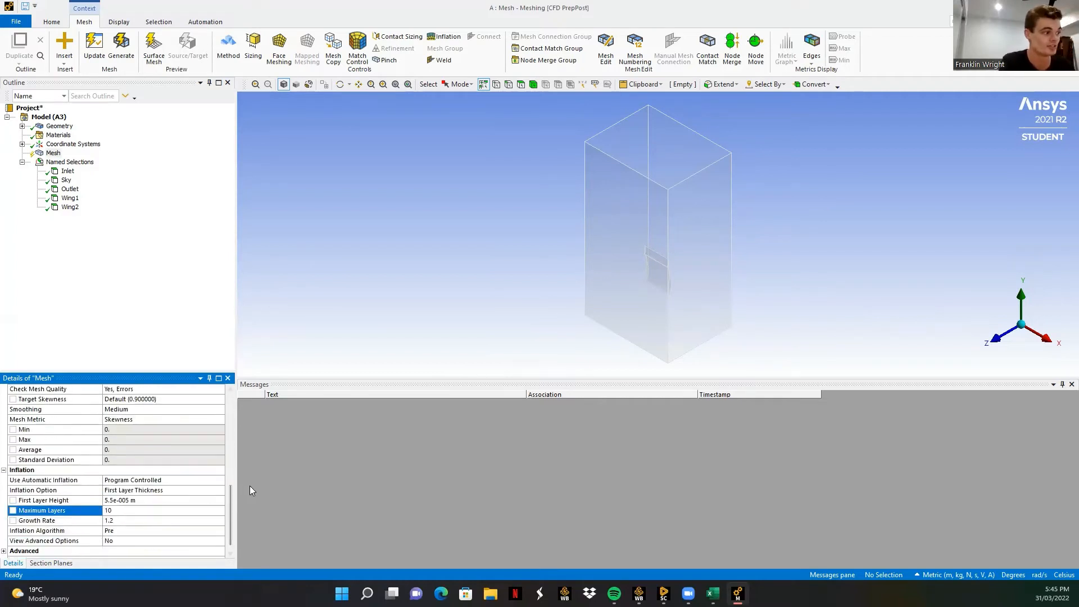
Show the advanced inflation options by setting View Advanced Options to Yes.
left_click(161, 541)
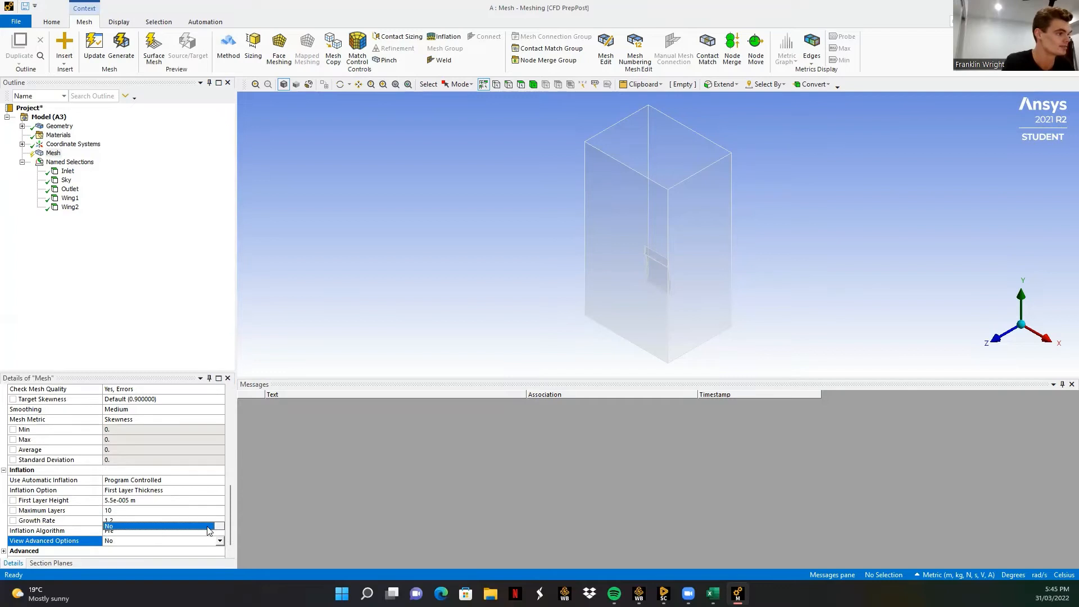
left_click(169, 521)
scroll(159, 518, "down", 3)
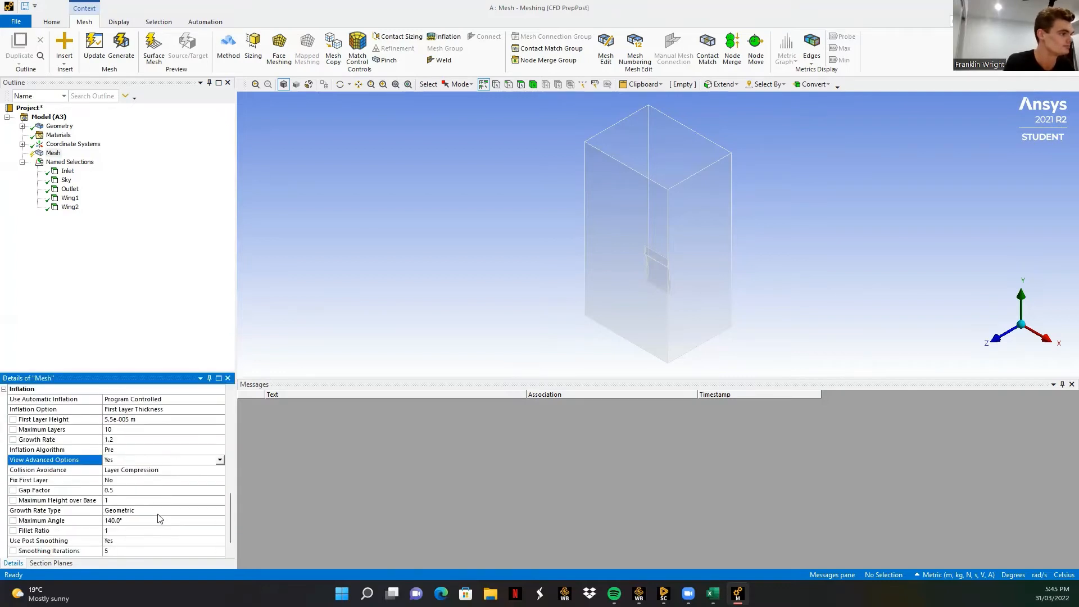
Set the maximum angle for the mesh inflation to 180°.
scroll(145, 494, "down", 1)
left_click(135, 501)
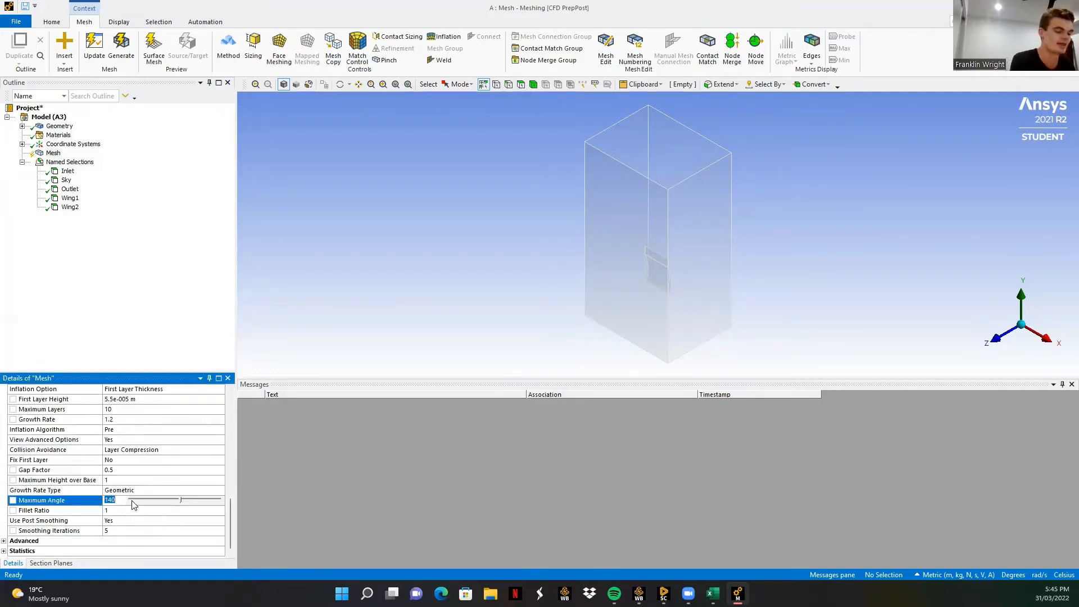
type("180")
key("Return")
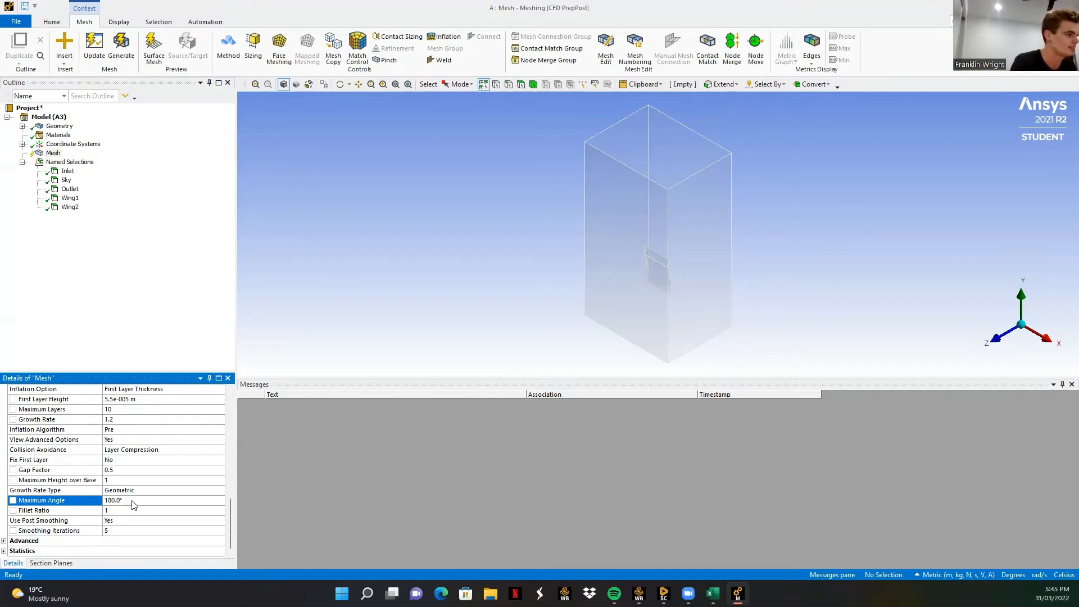
Review the available Collision Avoidance options for the inflation layers, keeping Layer Compression.
left_click(135, 451)
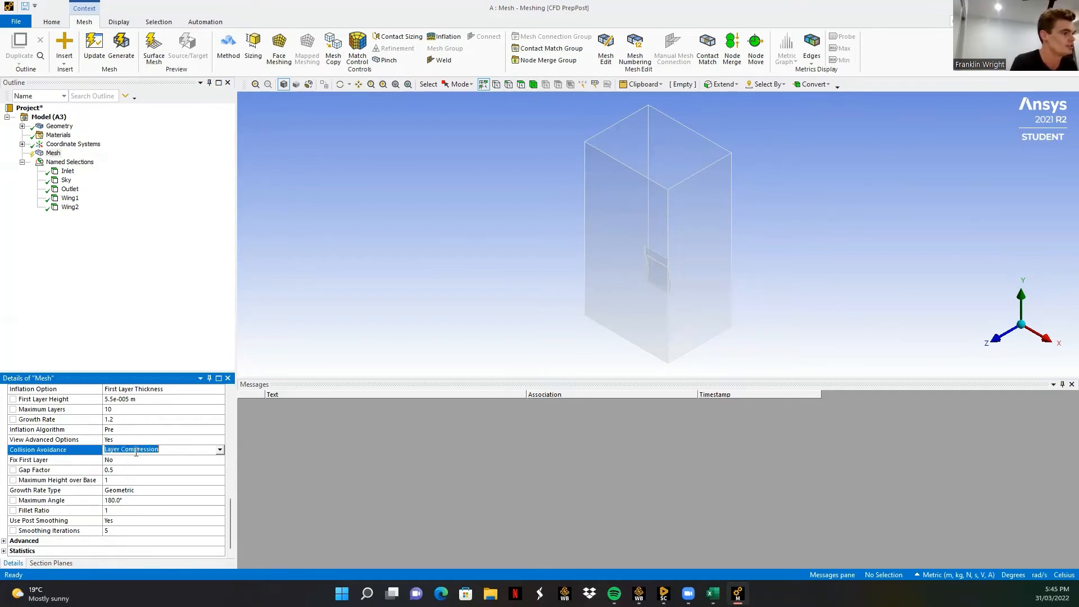
left_click(220, 451)
left_click(220, 451)
left_click(219, 451)
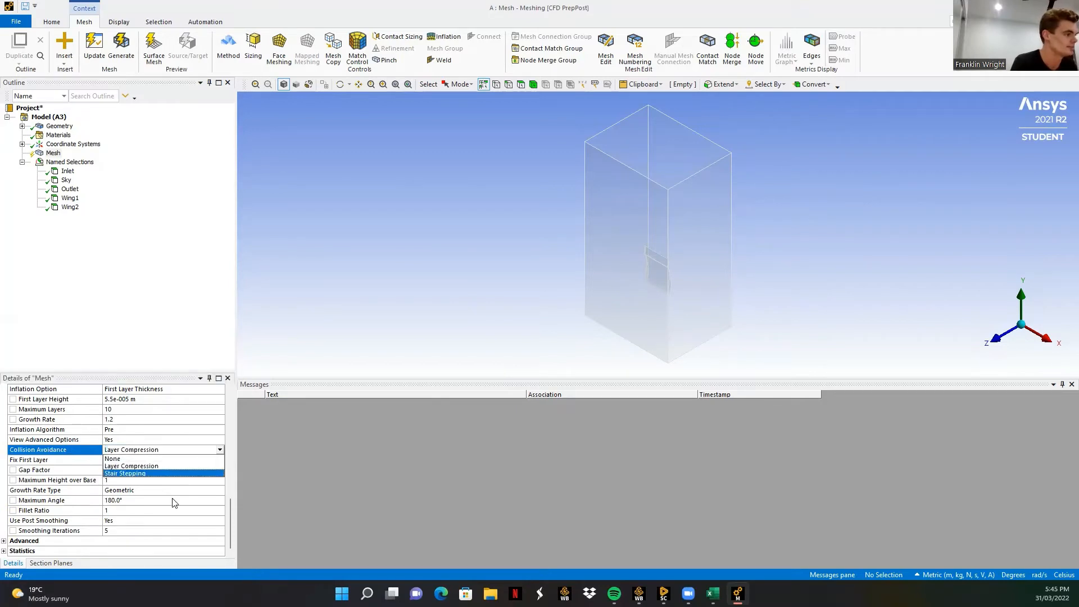
left_click(310, 500)
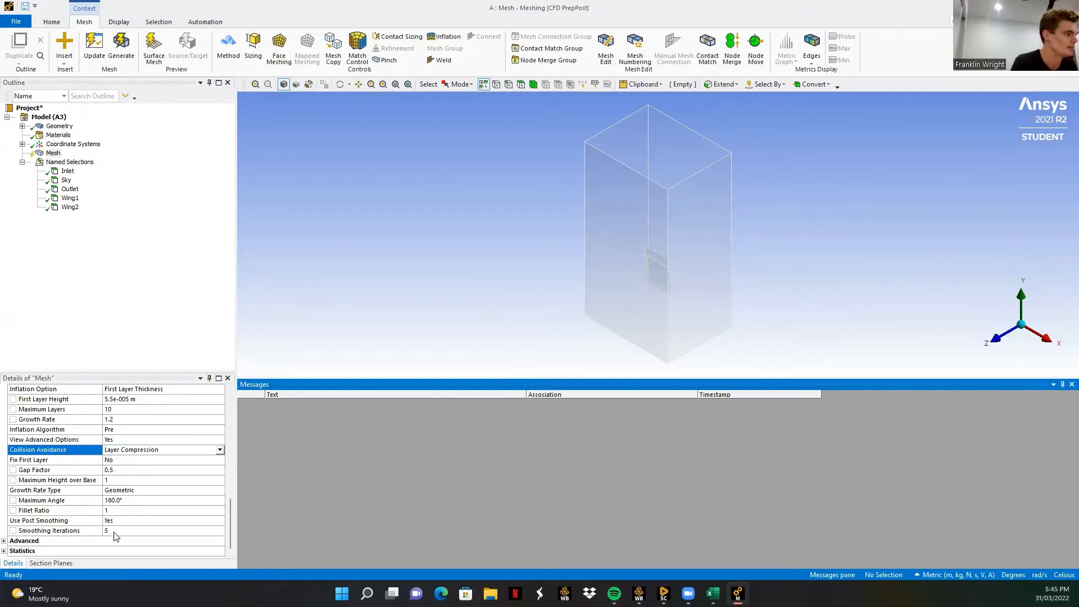
Expand the mesh's Advanced and Statistics settings and generate the mesh.
left_click(4, 541)
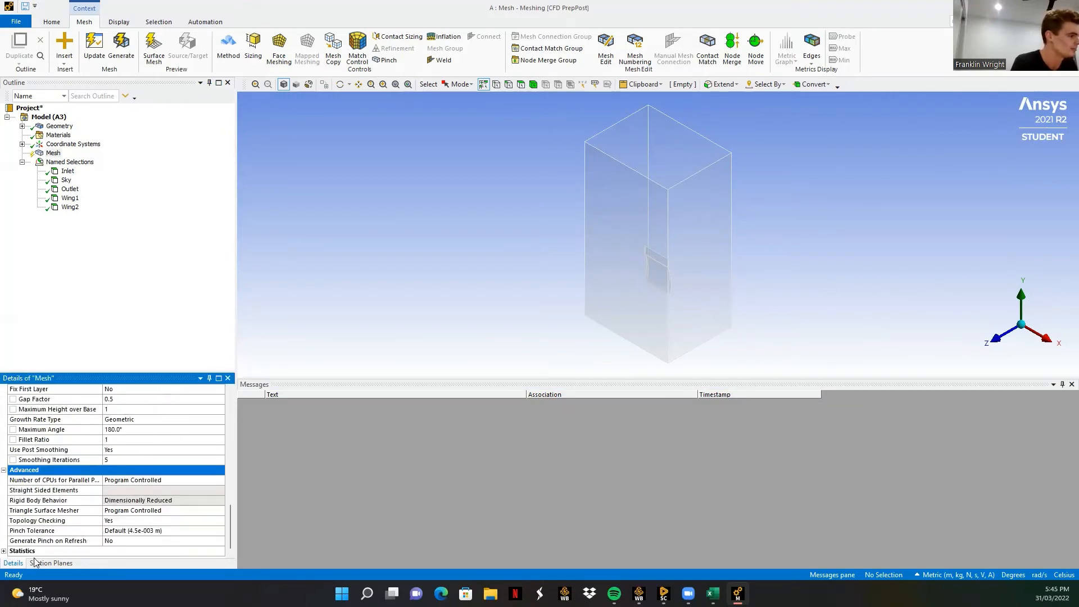
left_click(4, 552)
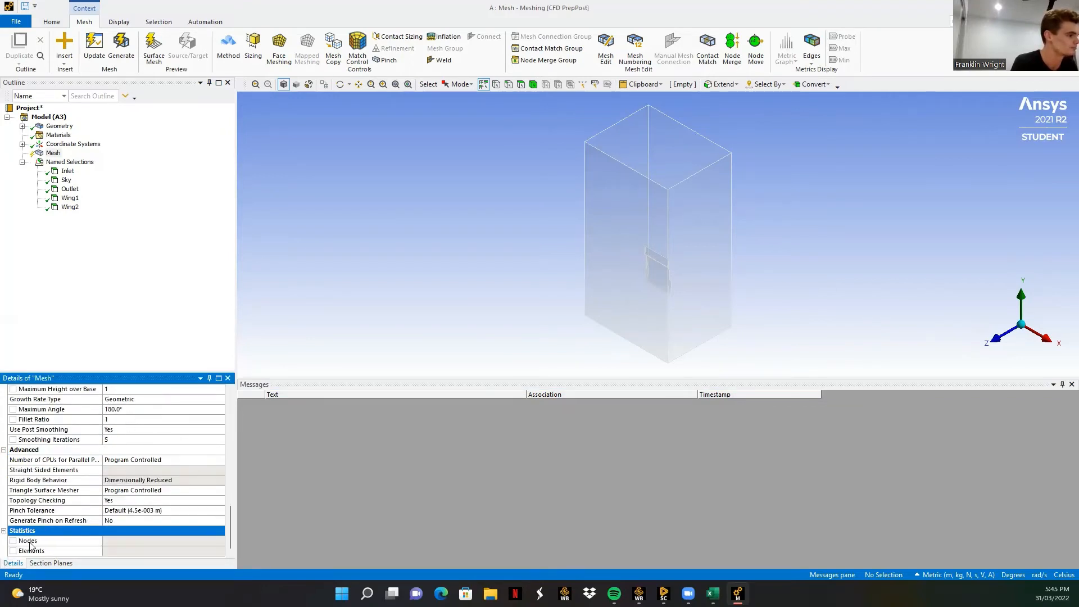
right_click(58, 159)
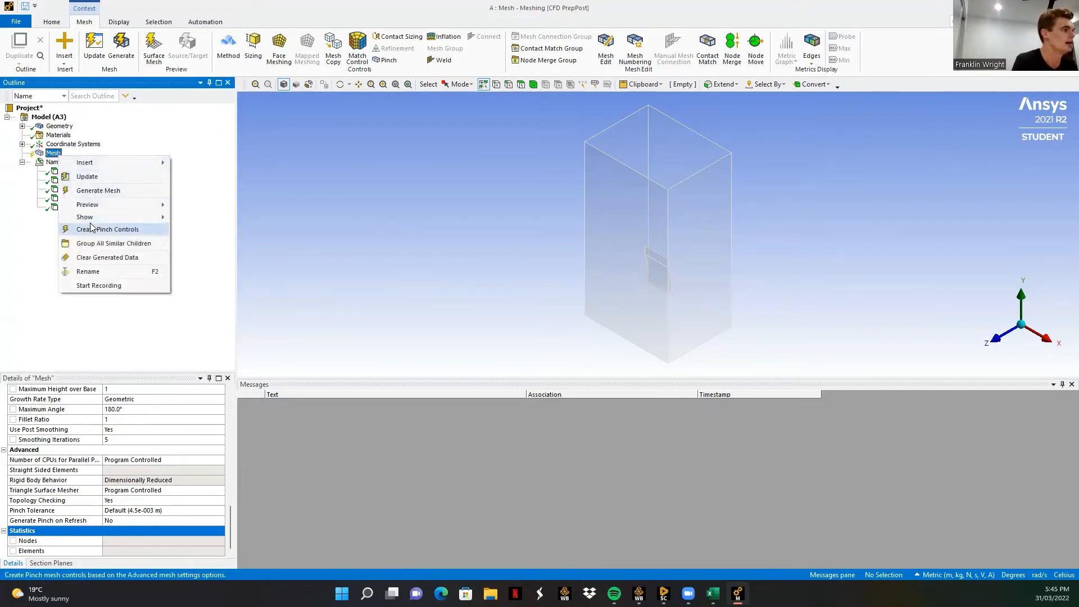
left_click(93, 191)
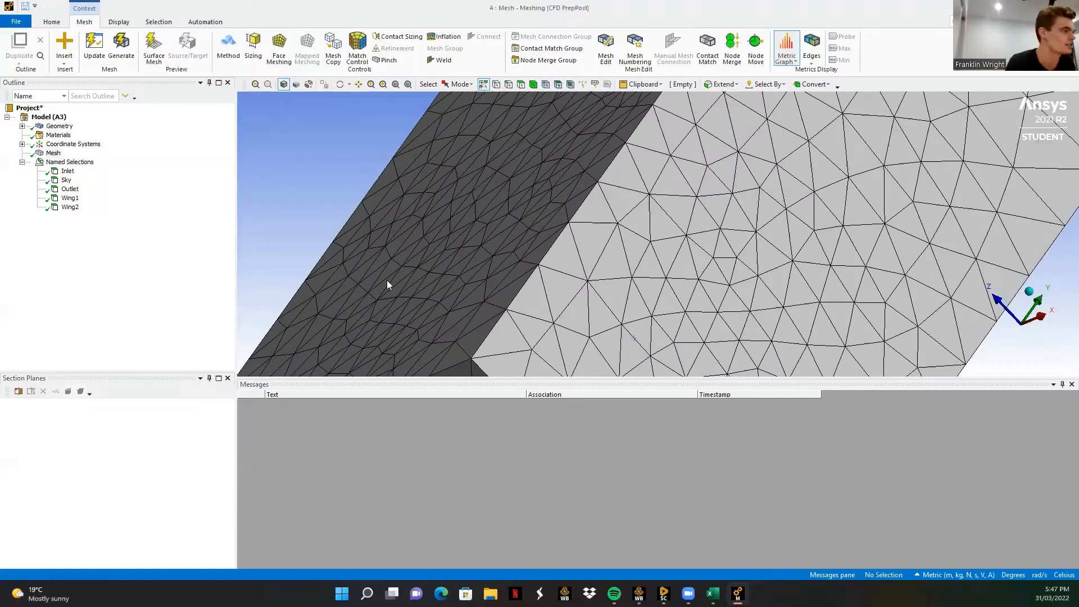
Cut the enclosure mesh with a section plane drawn parallel to the Z axis through its middle in the X-Z view.
scroll(330, 299, "down", 5)
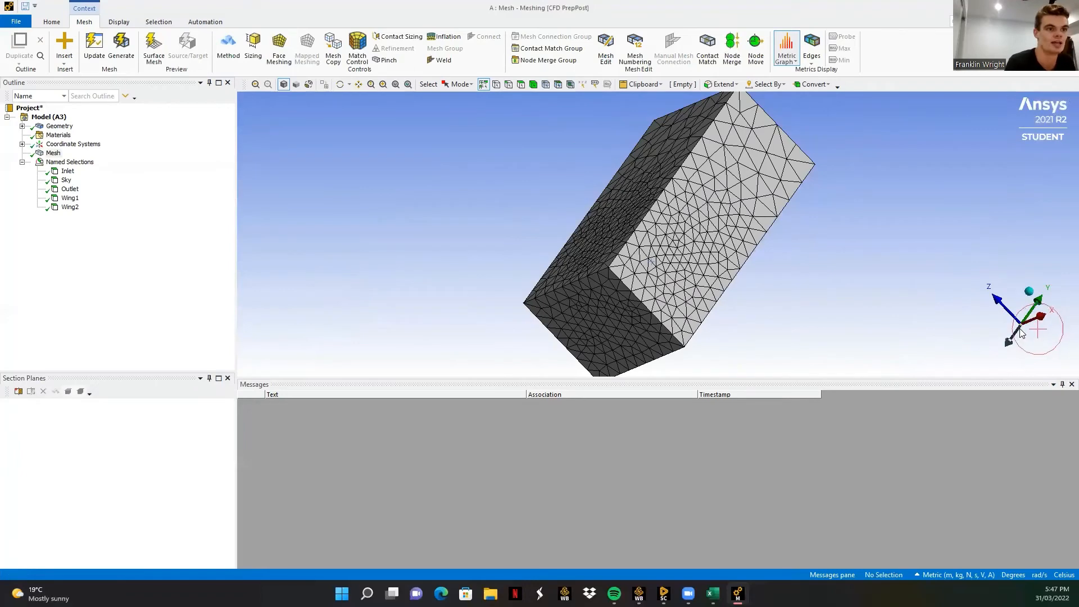
left_click(1036, 316)
left_click(20, 391)
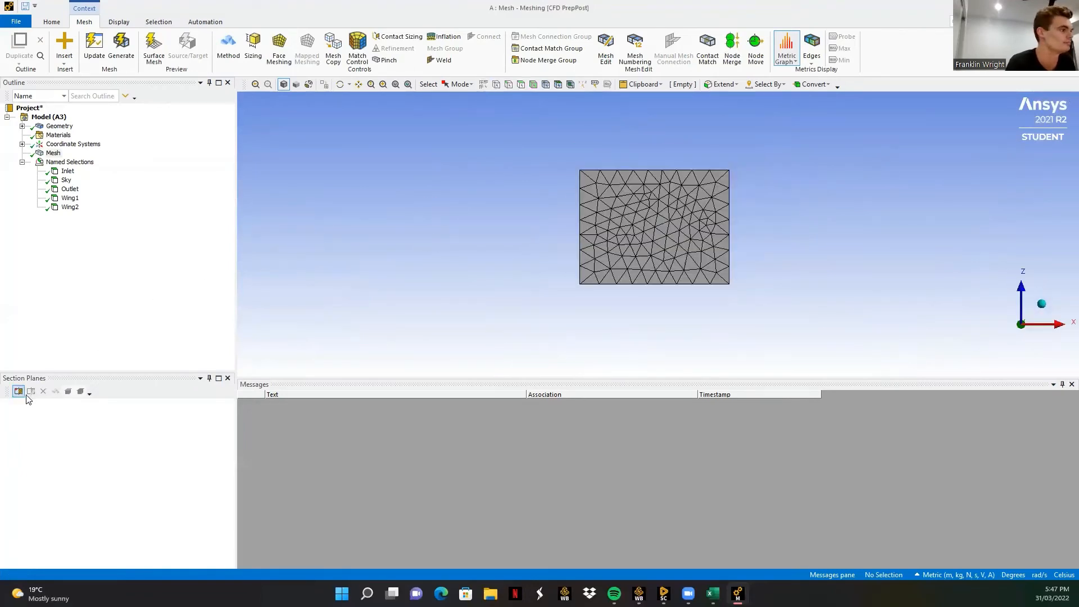
mouse_move(654, 112)
left_mouse_down()
mouse_move(663, 208)
mouse_move(655, 374)
left_mouse_up()
Examine the sectioned mesh around both wing elements and across the whole enclosure.
middle_click_drag(715, 268, 641, 248)
scroll(641, 248, "down", 1)
scroll(641, 247, "up", 14)
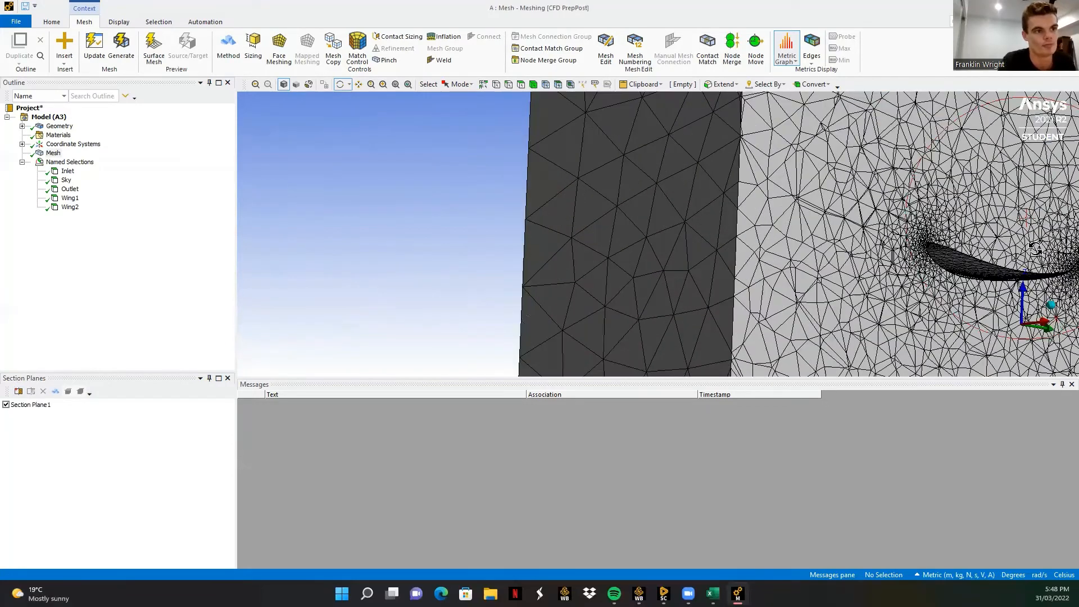
scroll(1036, 249, "up", 3)
scroll(958, 258, "down", 5)
middle_click_drag(955, 256, 996, 263)
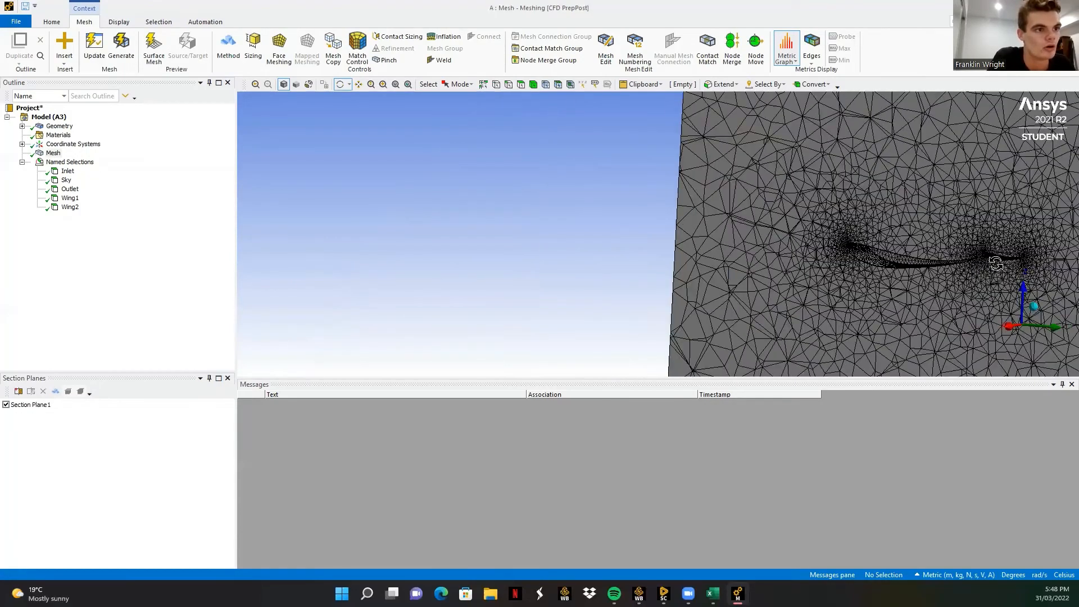
scroll(997, 263, "down", 6)
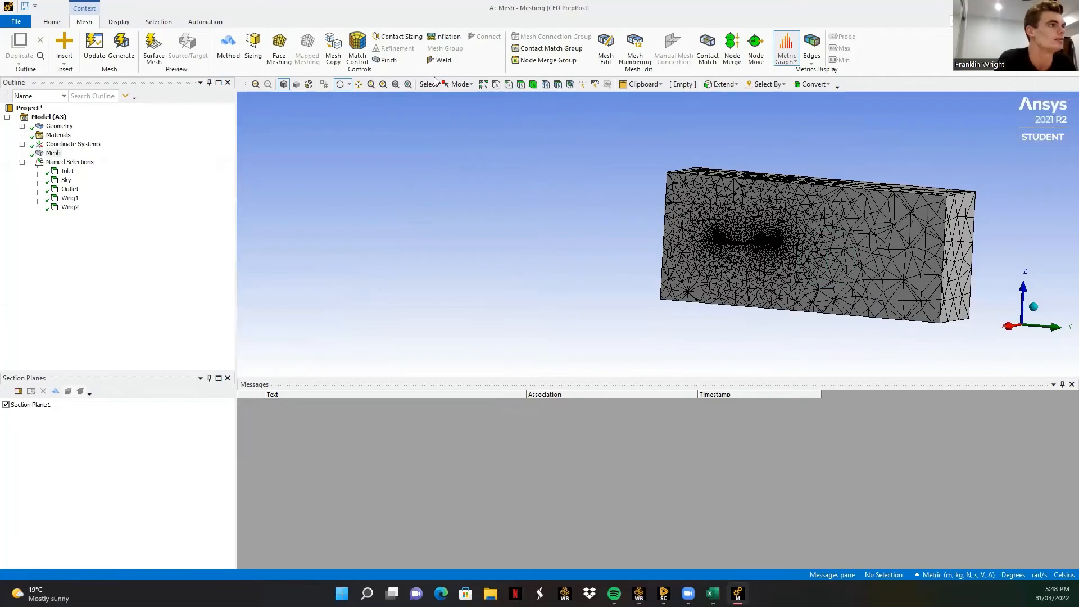
Inspect the inflation layers along the main wing's surface up close with box zoom.
left_click(382, 85)
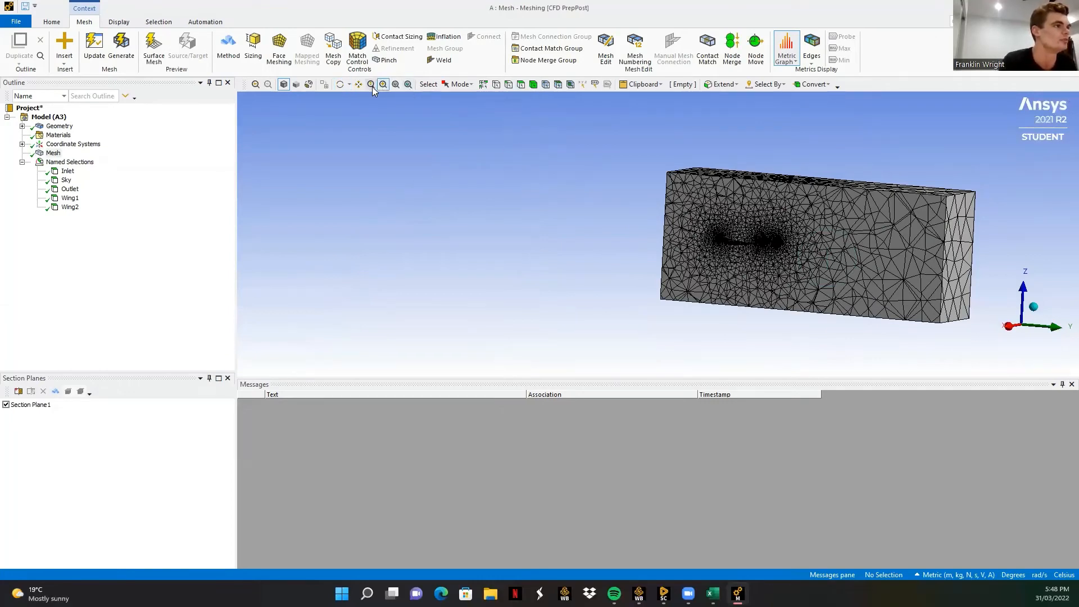
left_click_drag(708, 216, 773, 270)
left_click_drag(645, 273, 646, 273)
left_click_drag(560, 145, 808, 366)
left_click_drag(604, 129, 778, 223)
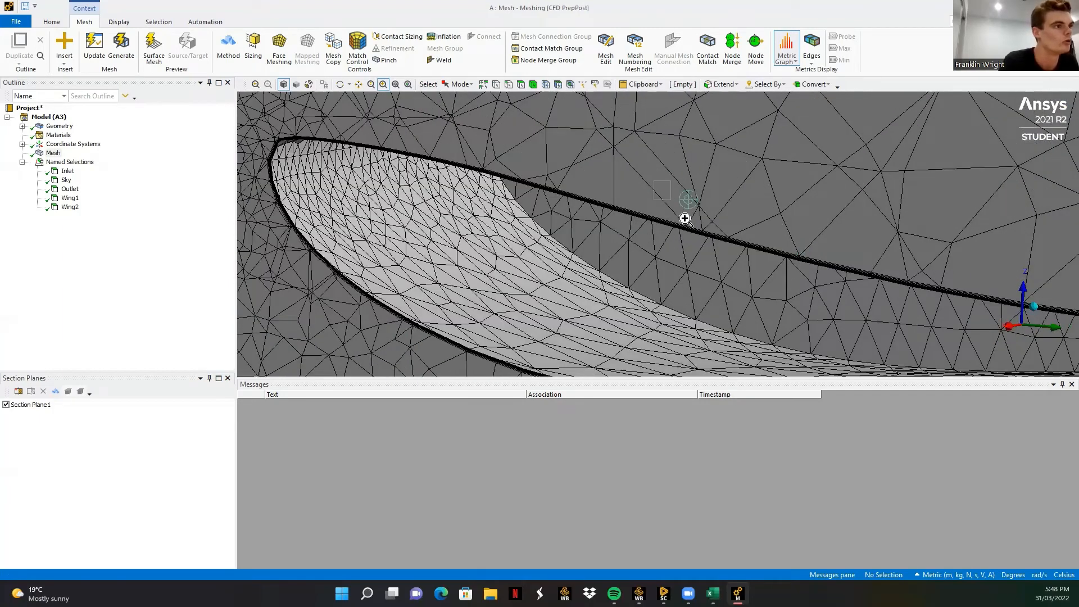
left_click_drag(684, 217, 734, 264)
left_click_drag(633, 213, 716, 298)
scroll(735, 294, "down", 5)
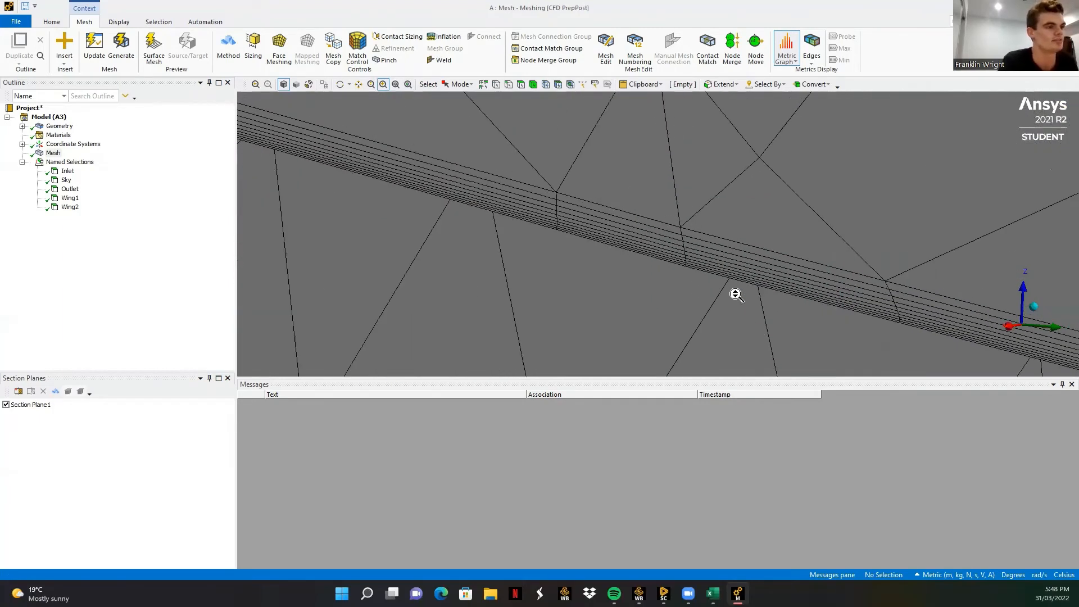
scroll(736, 294, "down", 2)
scroll(956, 260, "down", 1)
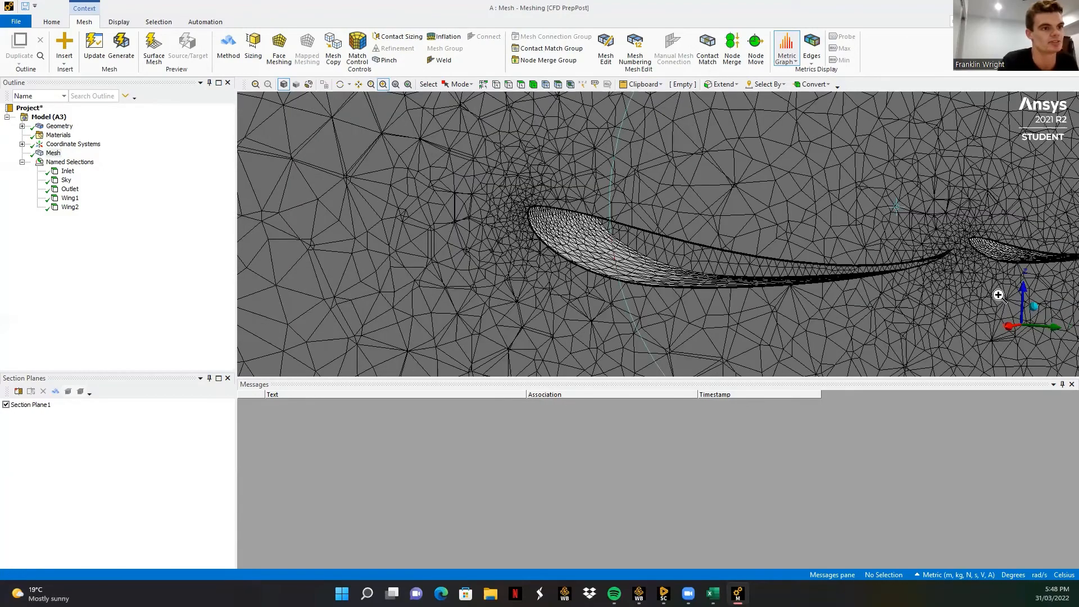
Inspect the inflation layers at the leading and trailing edges of the second, smaller wing element.
scroll(872, 259, "up", 1)
left_click_drag(701, 151, 873, 267)
left_click_drag(569, 139, 716, 330)
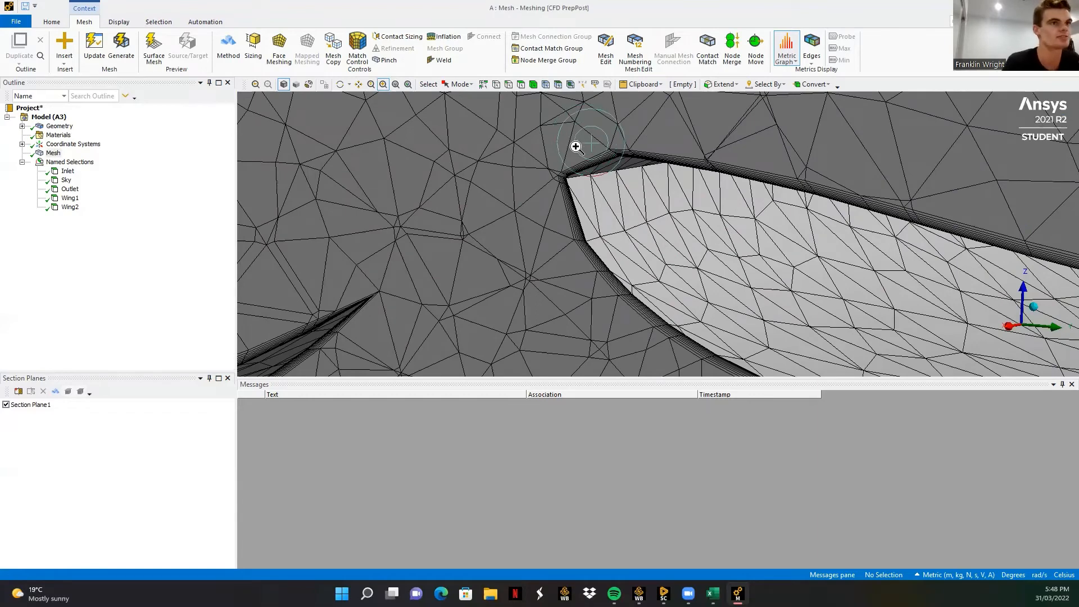
left_click_drag(606, 167, 719, 210)
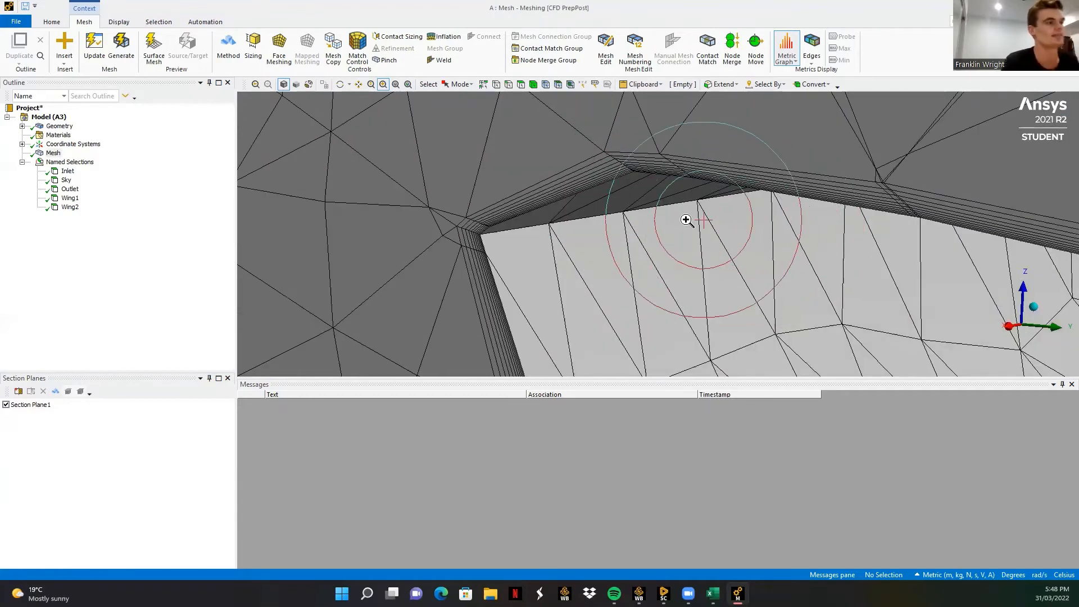
scroll(686, 220, "up", 4)
scroll(687, 221, "down", 8)
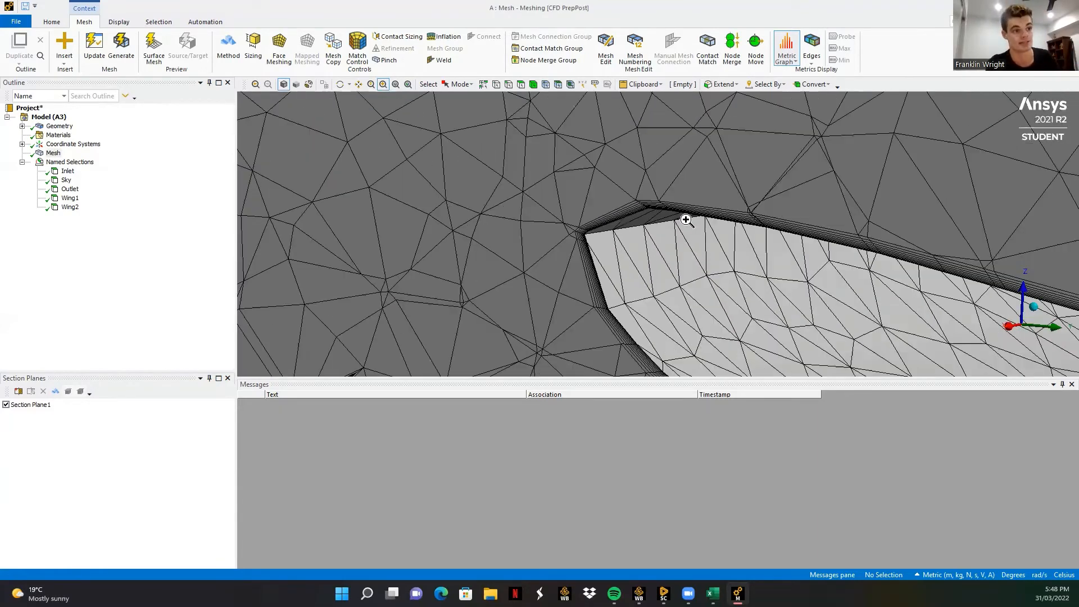
scroll(821, 226, "down", 4)
left_click_drag(832, 219, 910, 307)
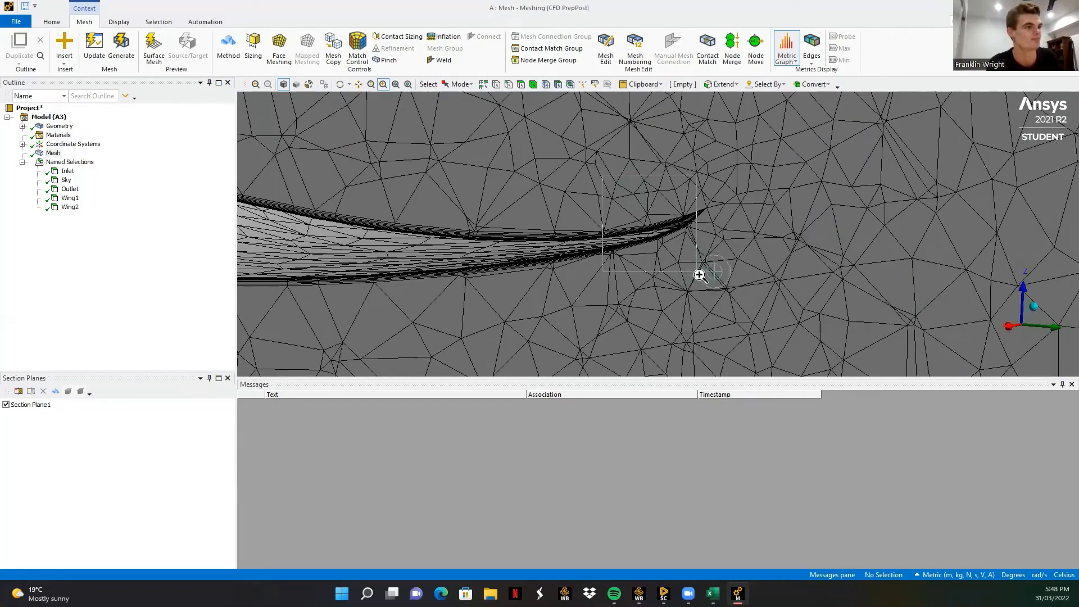
scroll(699, 272, "up", 3)
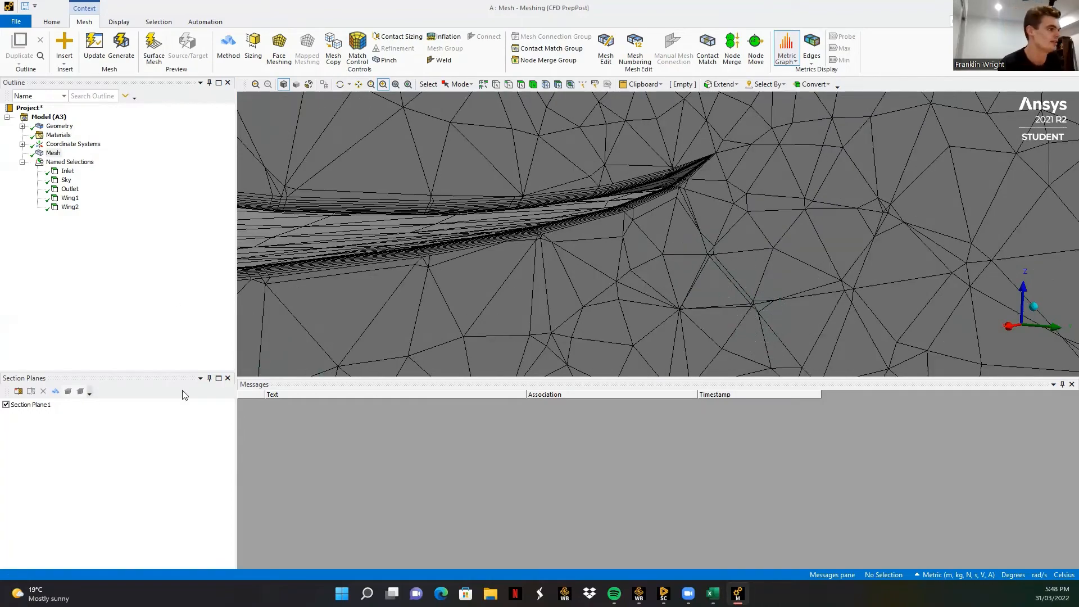
Close the section plane list and view the whole sectioned mesh side-on along the X axis.
left_click(227, 378)
scroll(535, 324, "down", 6)
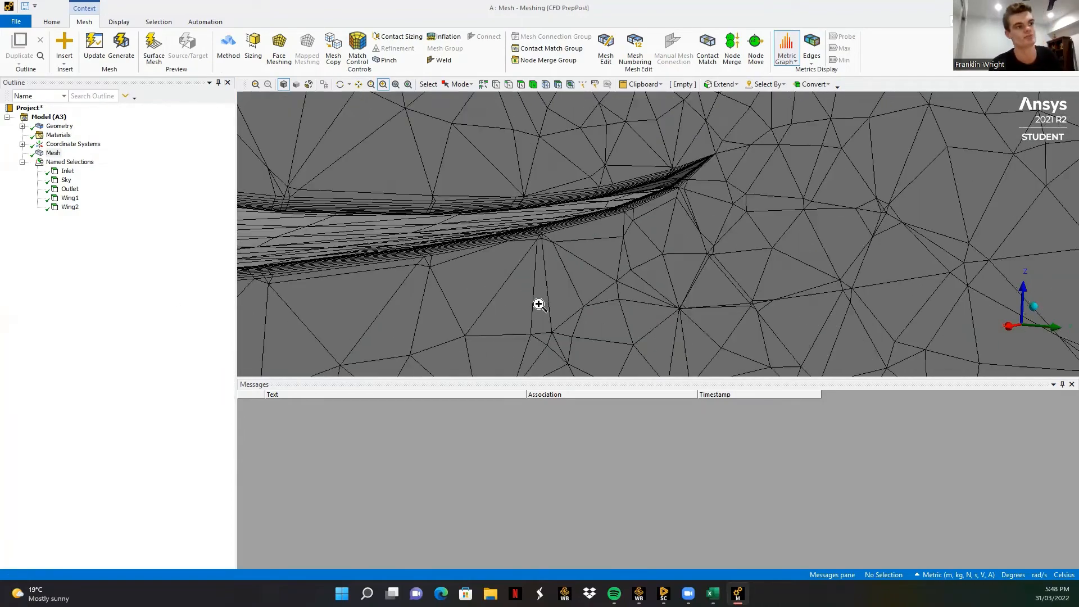
scroll(539, 304, "down", 5)
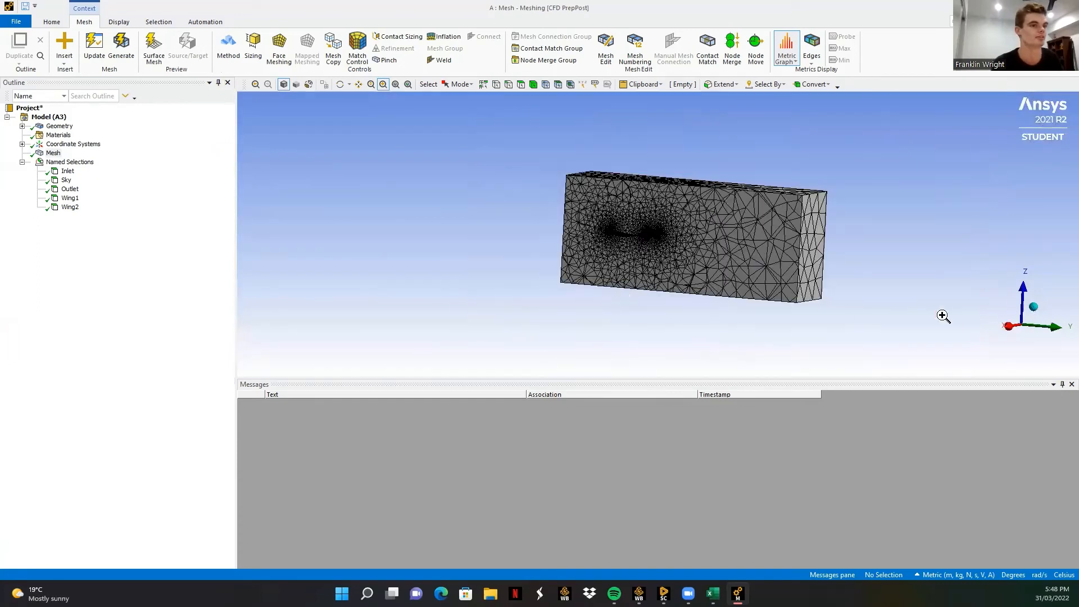
left_click(1010, 327)
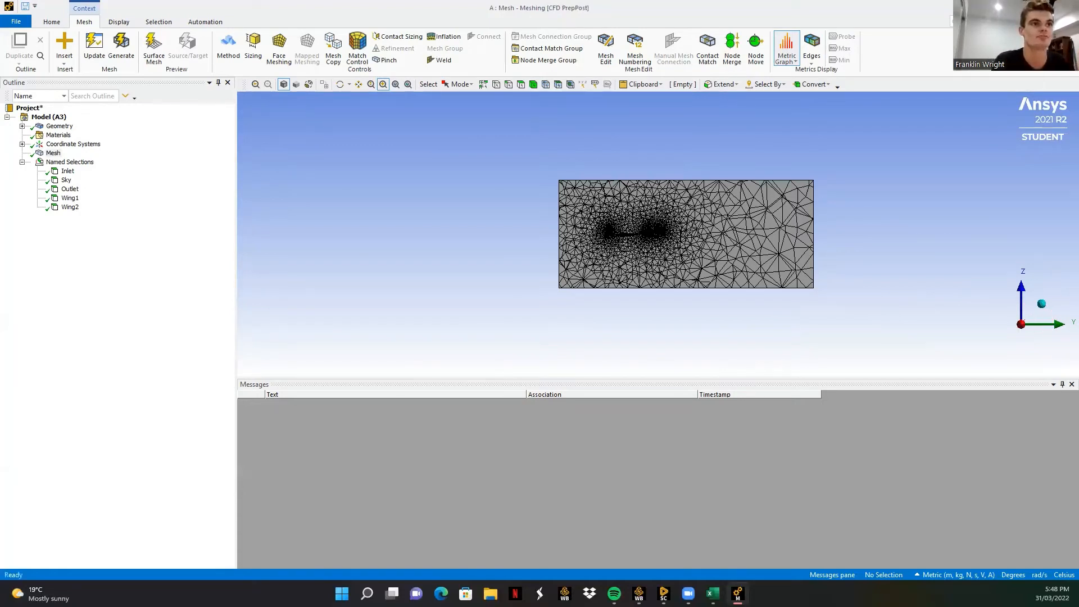
Switch to Workbench, add a Fluent system linked to the Mesh cell, and update the mesh.
left_click(1014, 8)
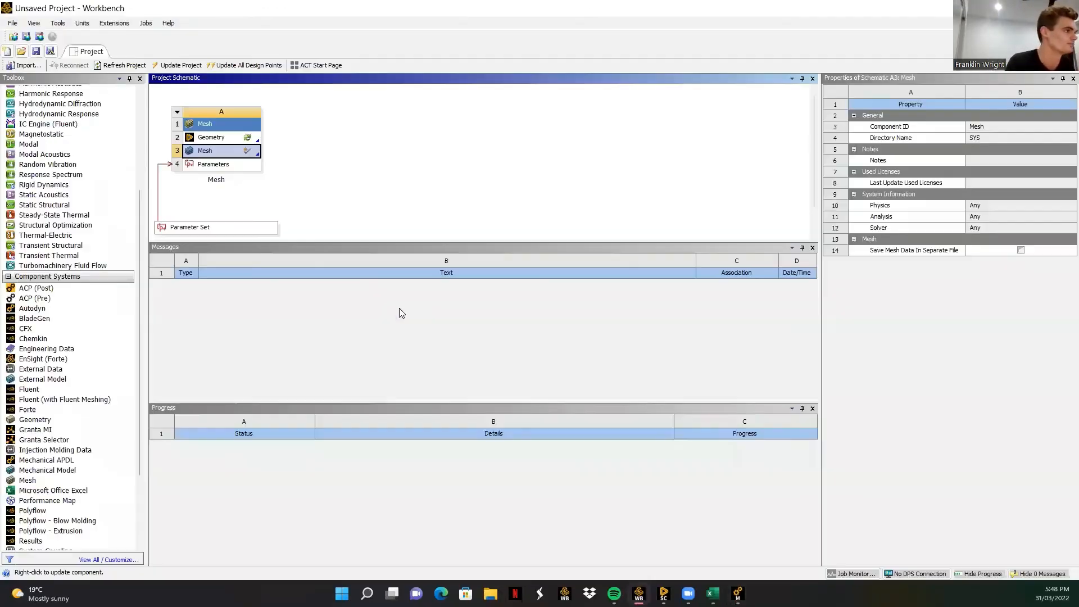
left_click_drag(51, 389, 250, 152)
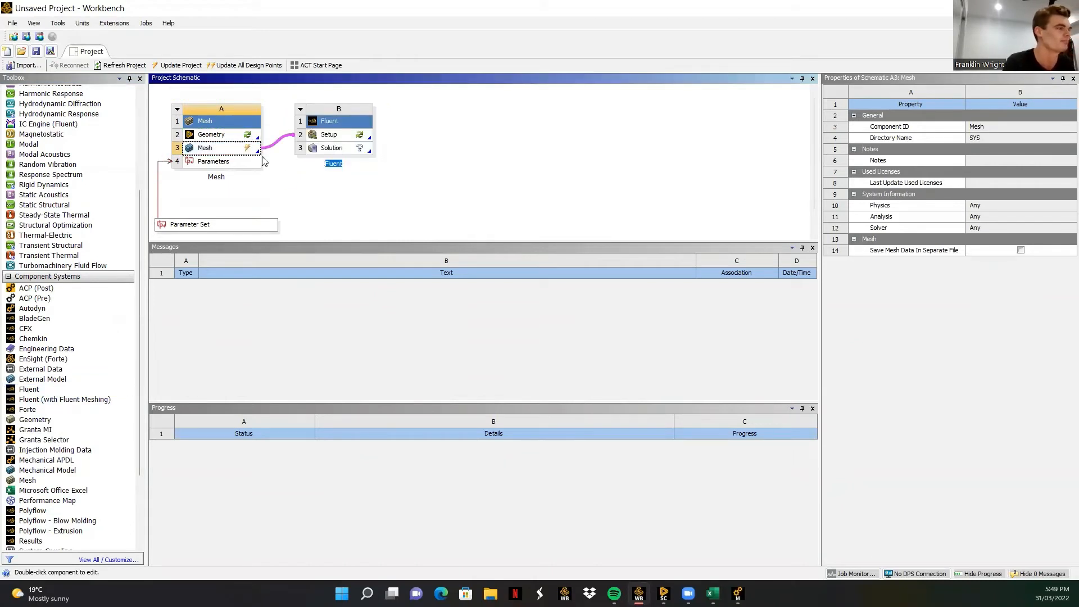
right_click(242, 151)
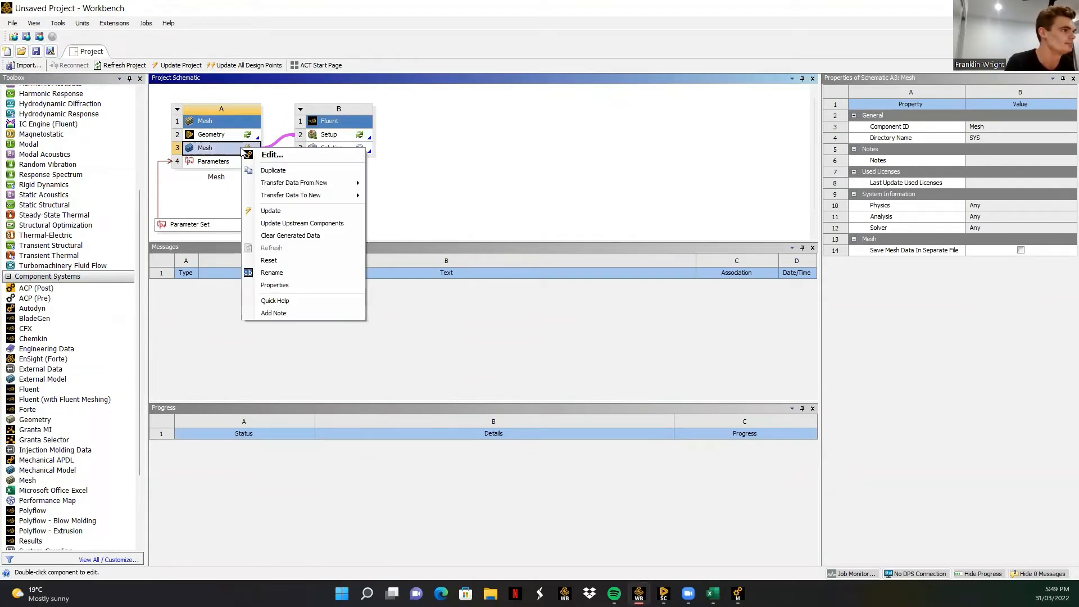
left_click(269, 211)
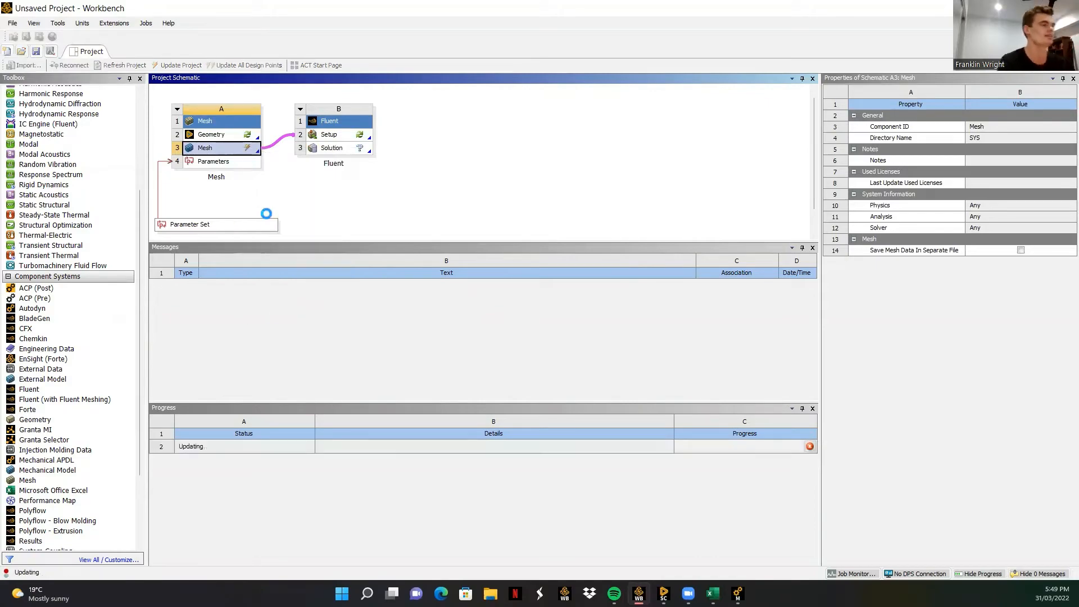
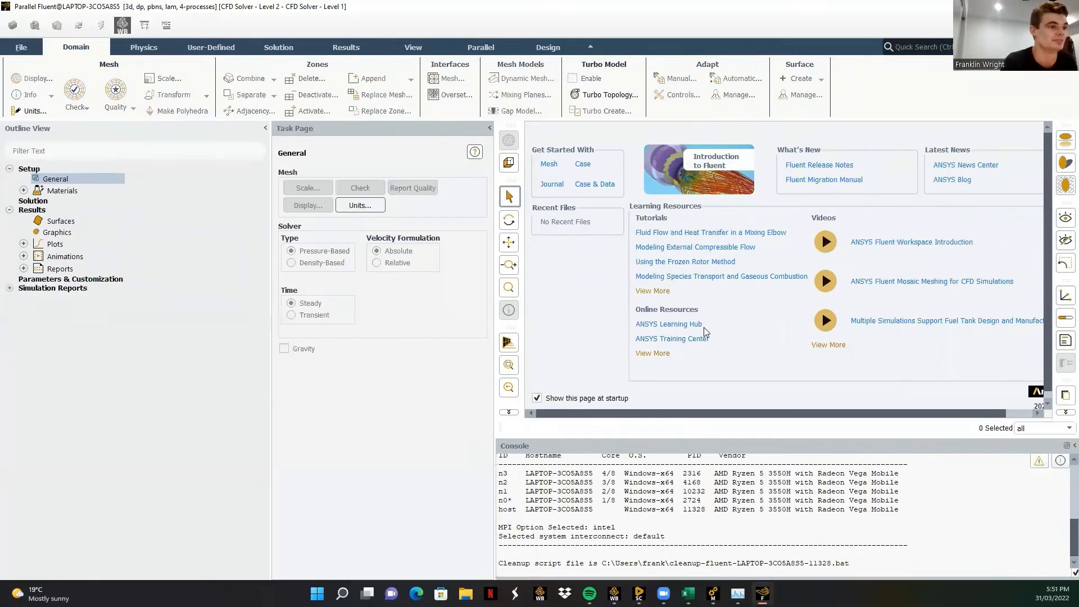
In Fluent, disable the welcome page at startup and view the loaded enclosure mesh square-on with its flow direction horizontal.
left_click(537, 398)
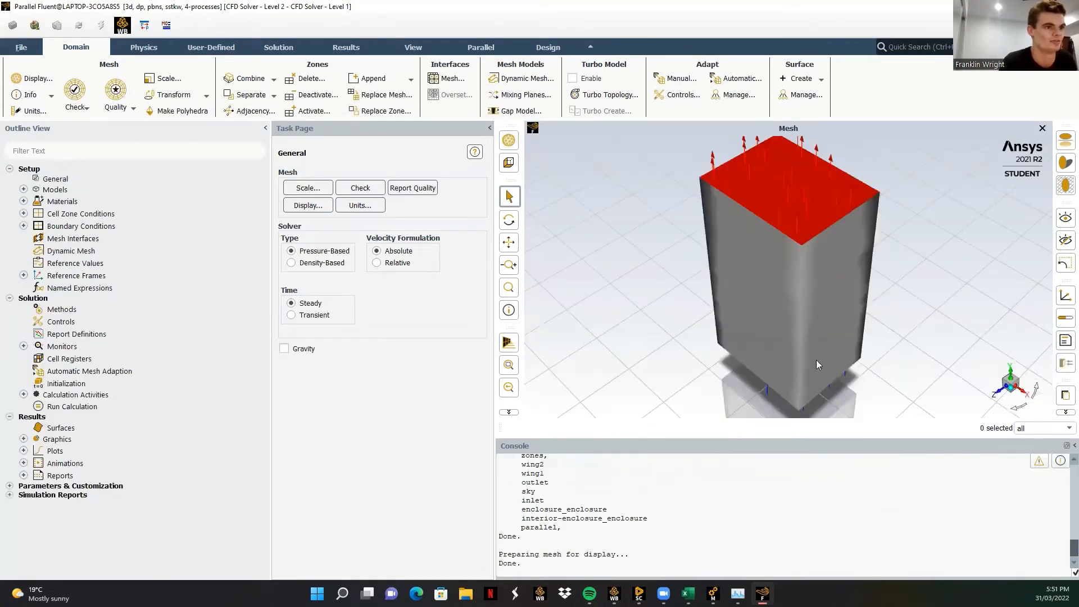
left_click_drag(894, 322, 862, 240)
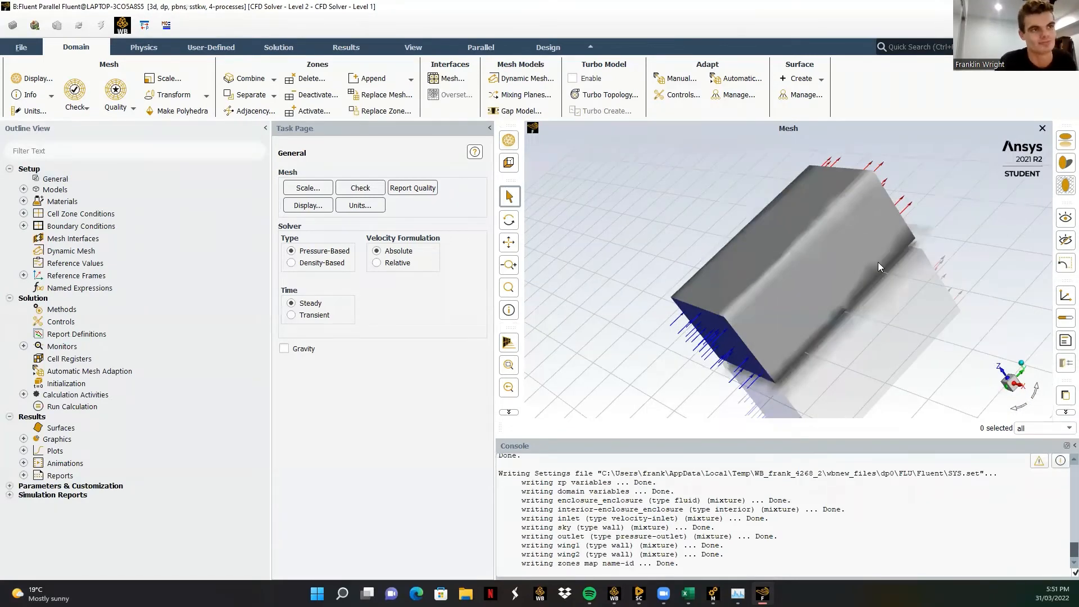
left_click(1011, 385)
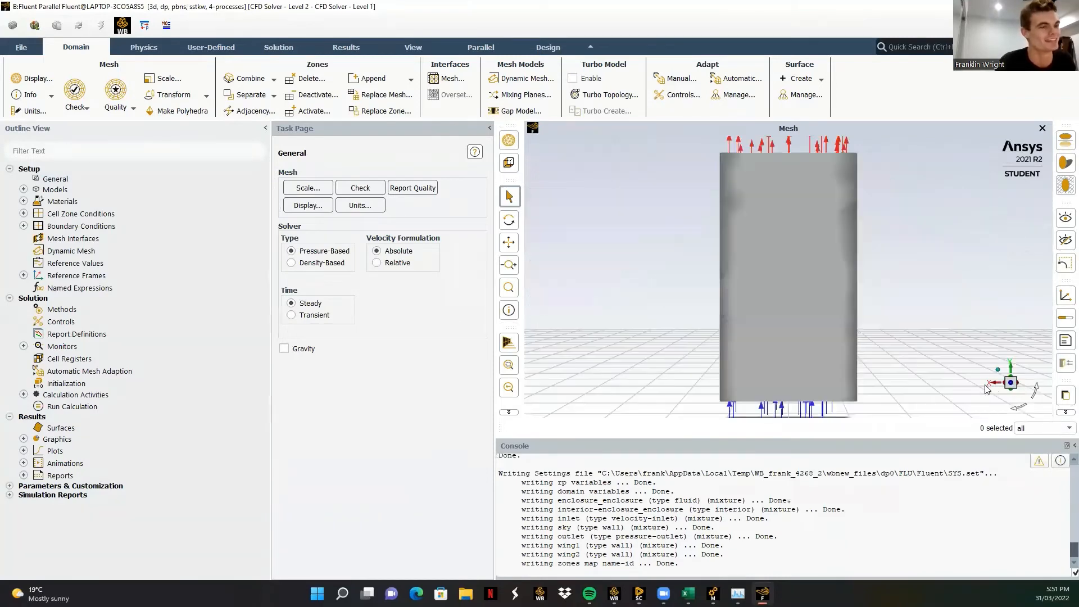
left_click(1021, 408)
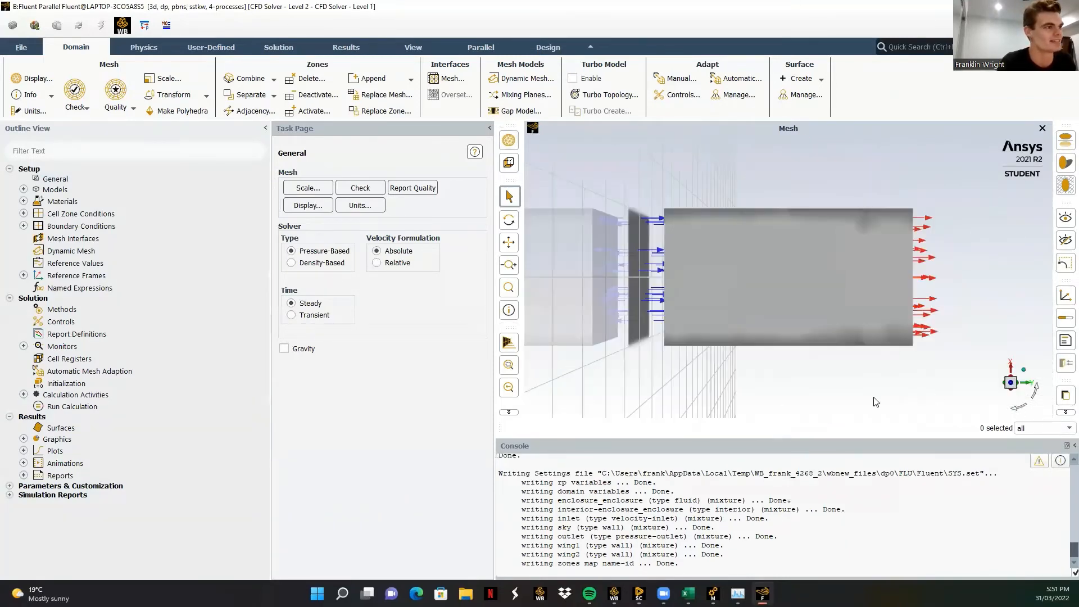
Enable curvature correction in the SST k-omega viscous model and accept the settings.
left_click(24, 226)
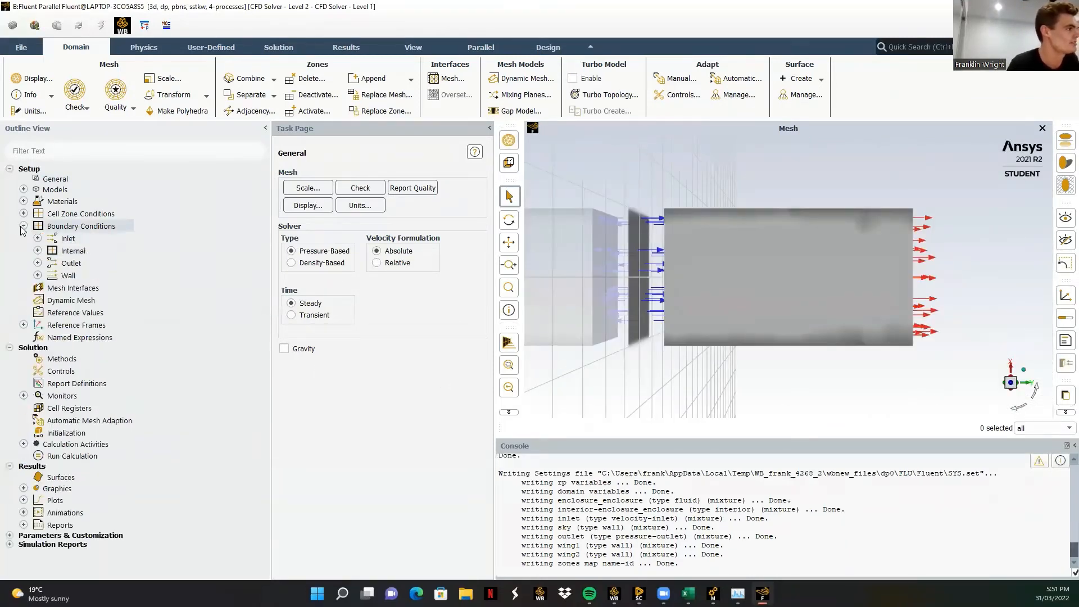
left_click(23, 226)
left_click(24, 190)
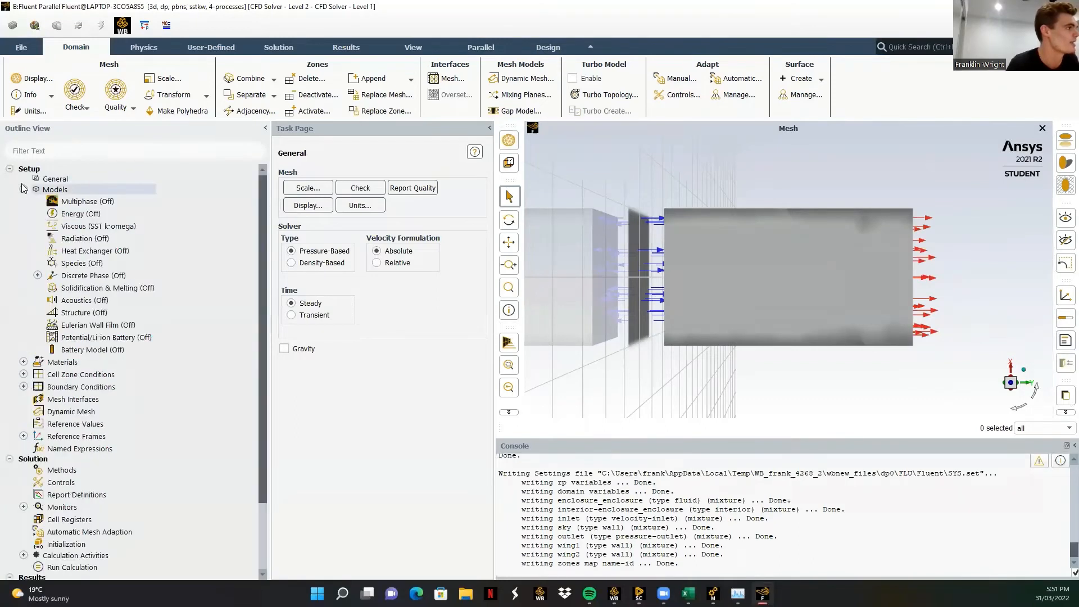
left_click(112, 227)
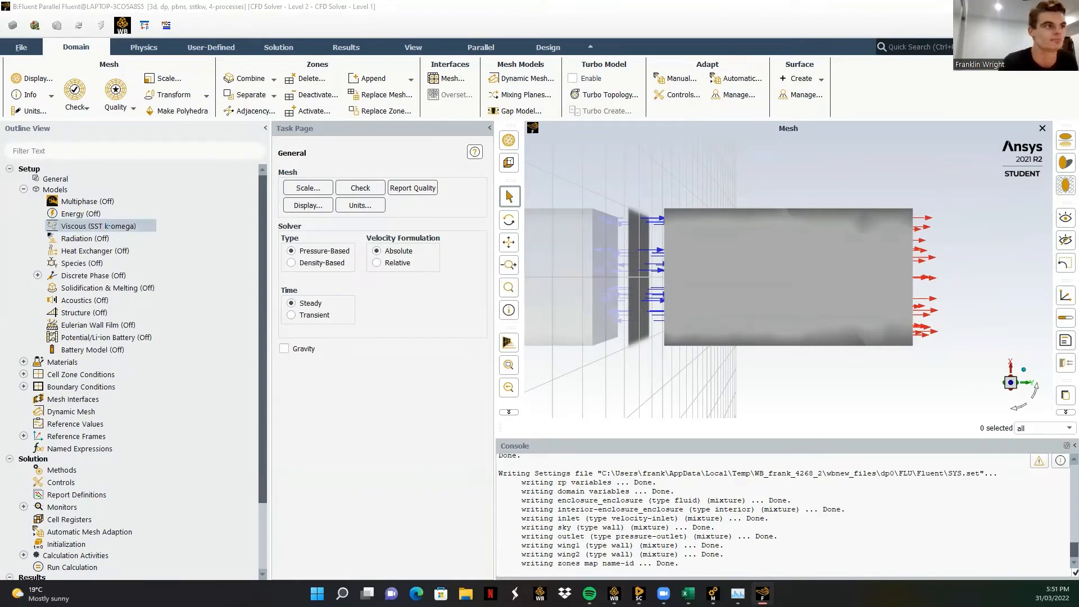
double_click(99, 226)
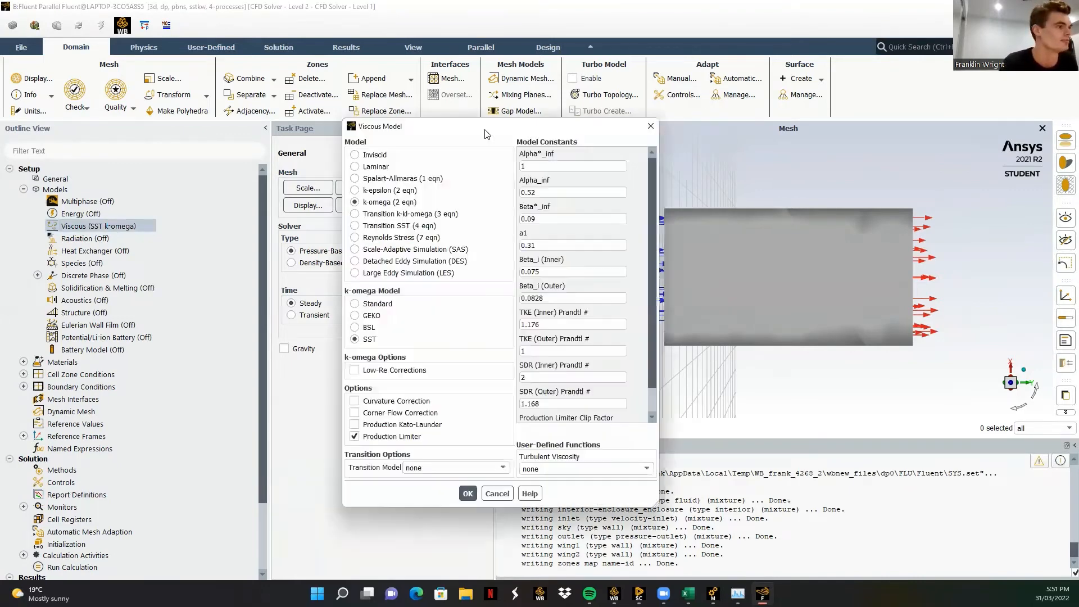
left_click(369, 403)
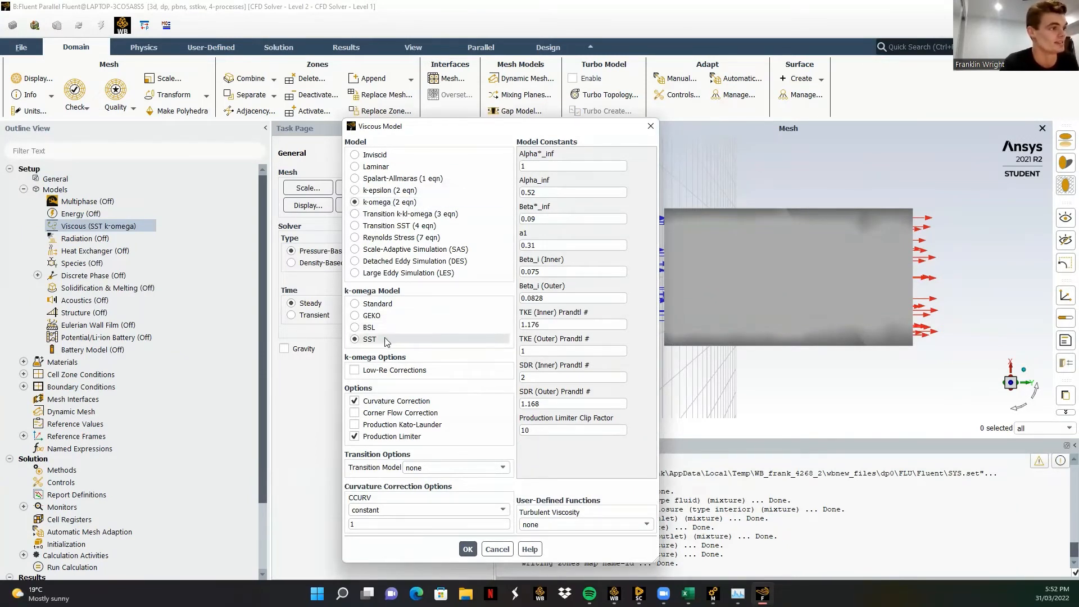
left_click(468, 549)
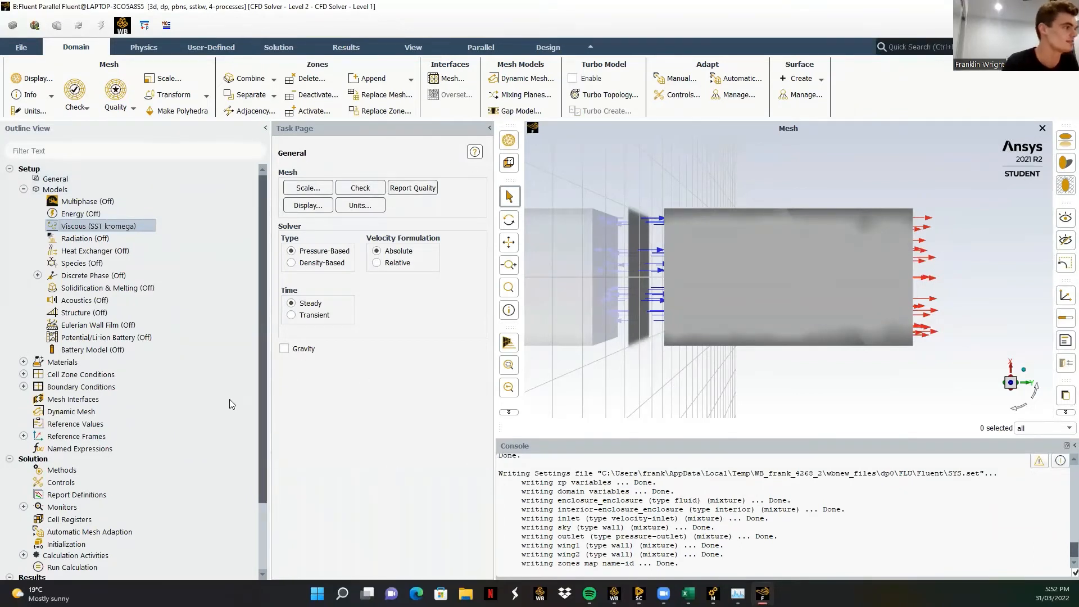
Examine the fluid and solid materials and the fluid zone listed under cell zone conditions.
left_click(23, 362)
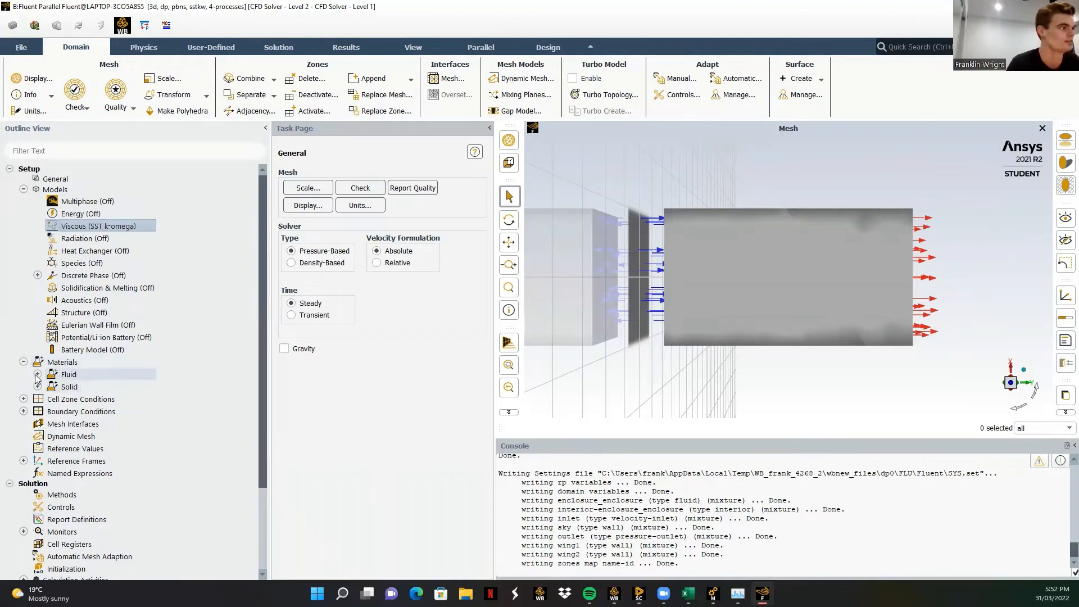
left_click(38, 375)
left_click(37, 399)
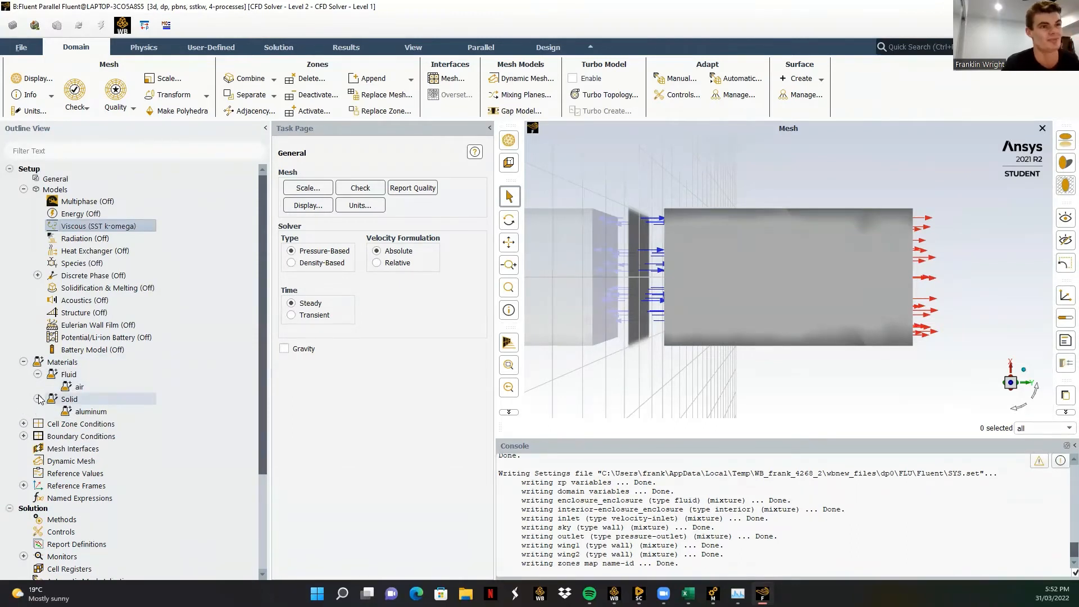
left_click(38, 399)
left_click(38, 374)
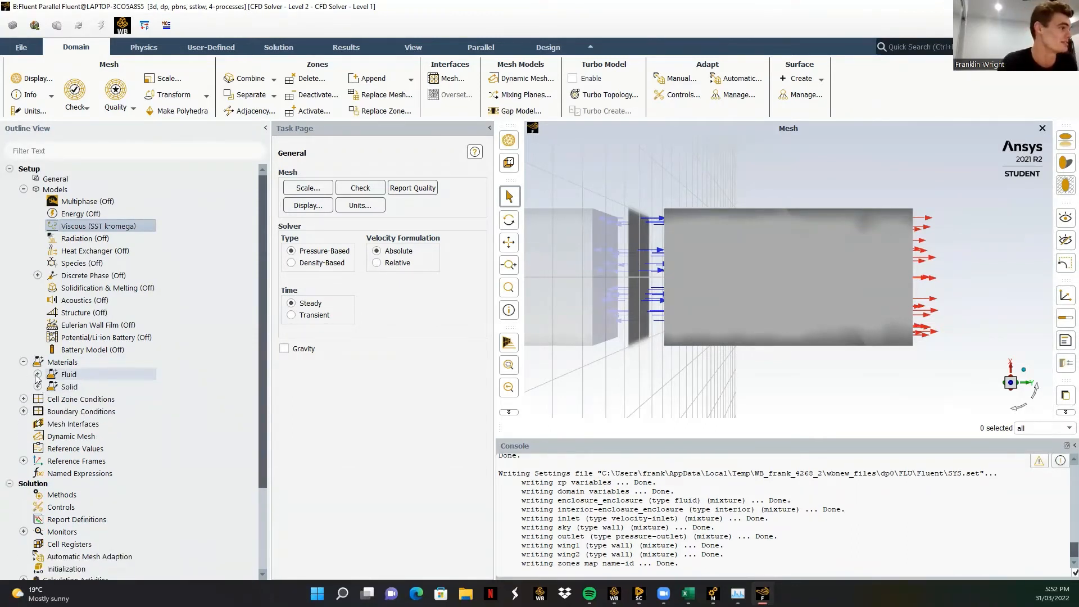
left_click(24, 362)
left_click(23, 375)
left_click(38, 386)
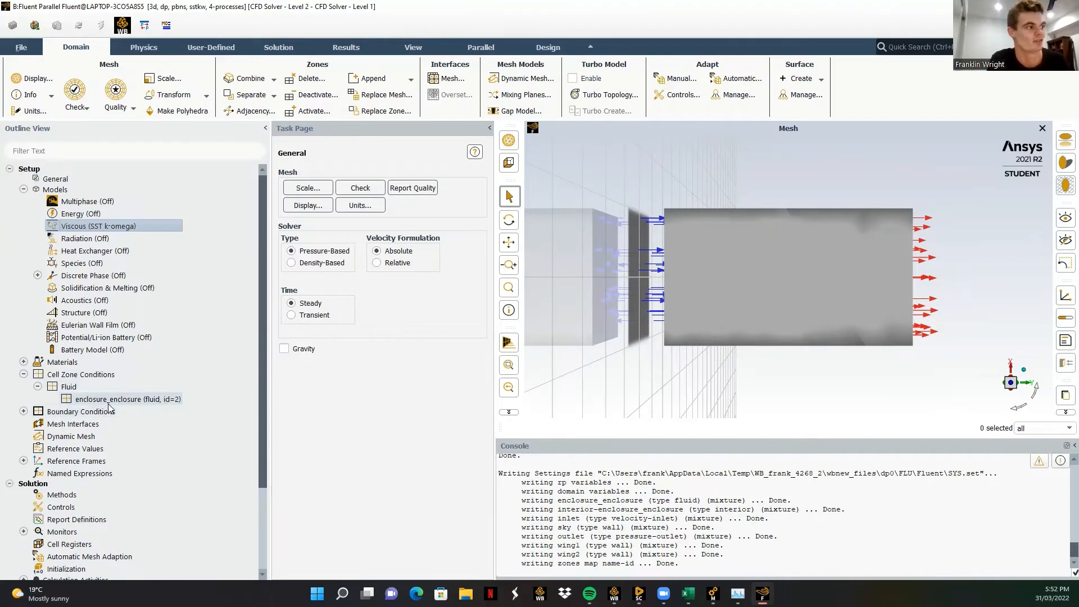
left_click(39, 388)
left_click(23, 374)
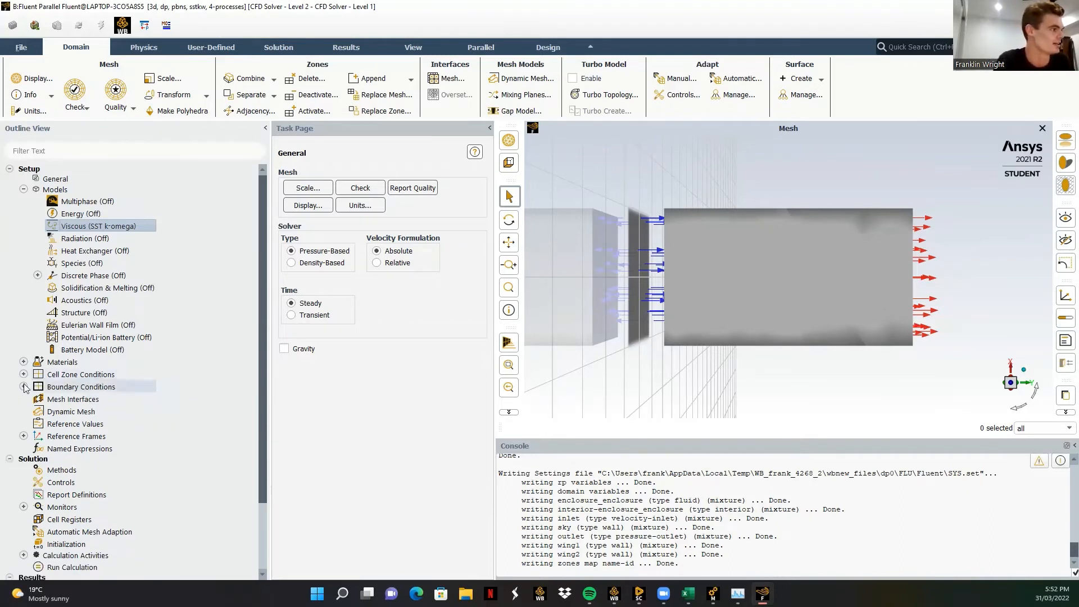
Set the inlet boundary's velocity magnitude to 20 m/s and apply it.
left_click(24, 387)
left_click(37, 399)
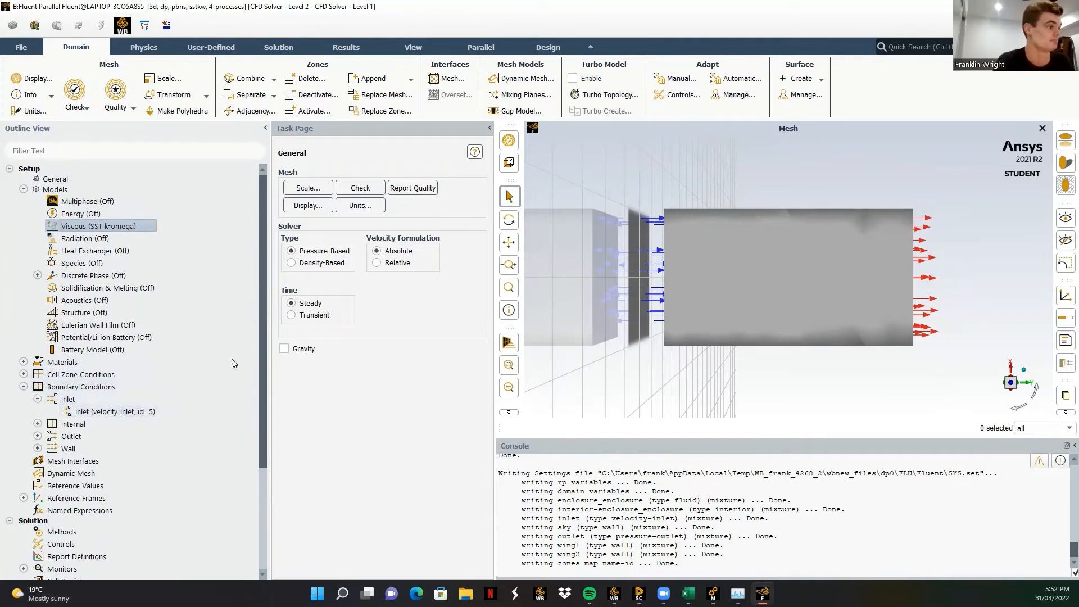
left_click(150, 412)
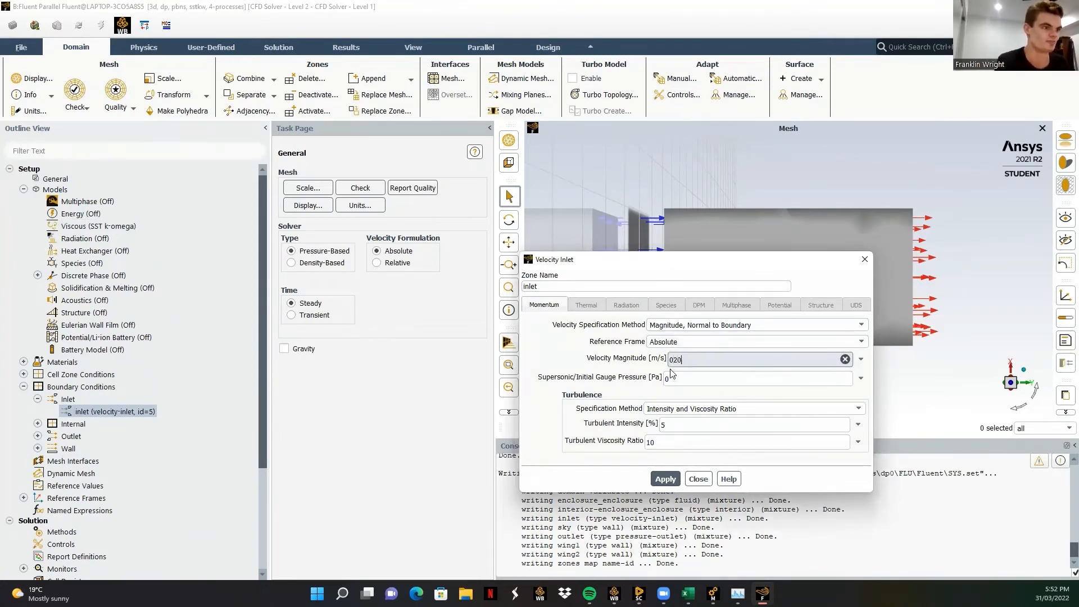
type("2")
key("BackSpace")
key("BackSpace")
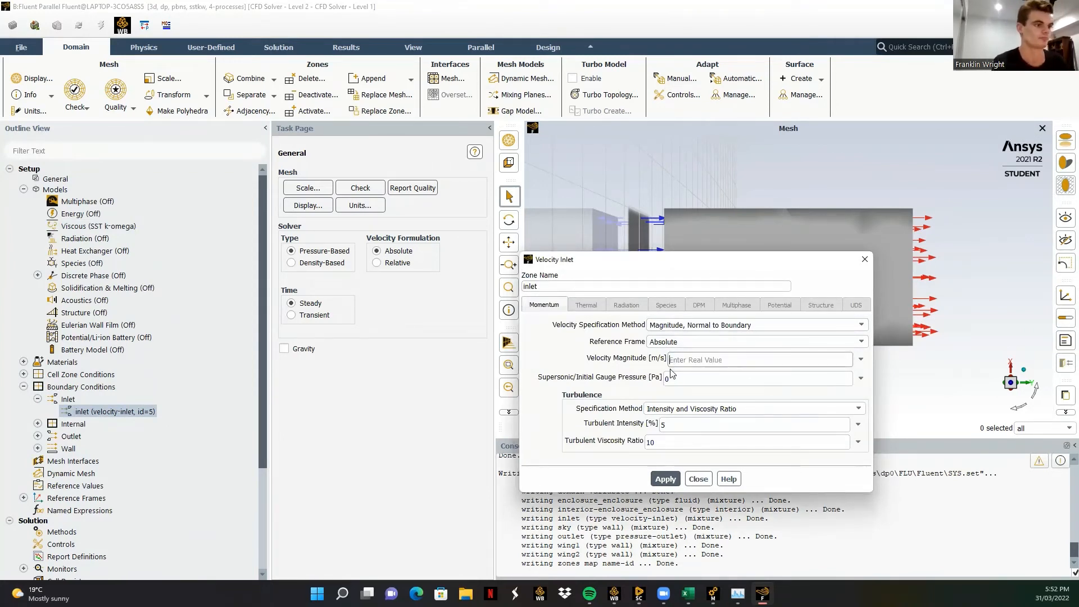
type("20")
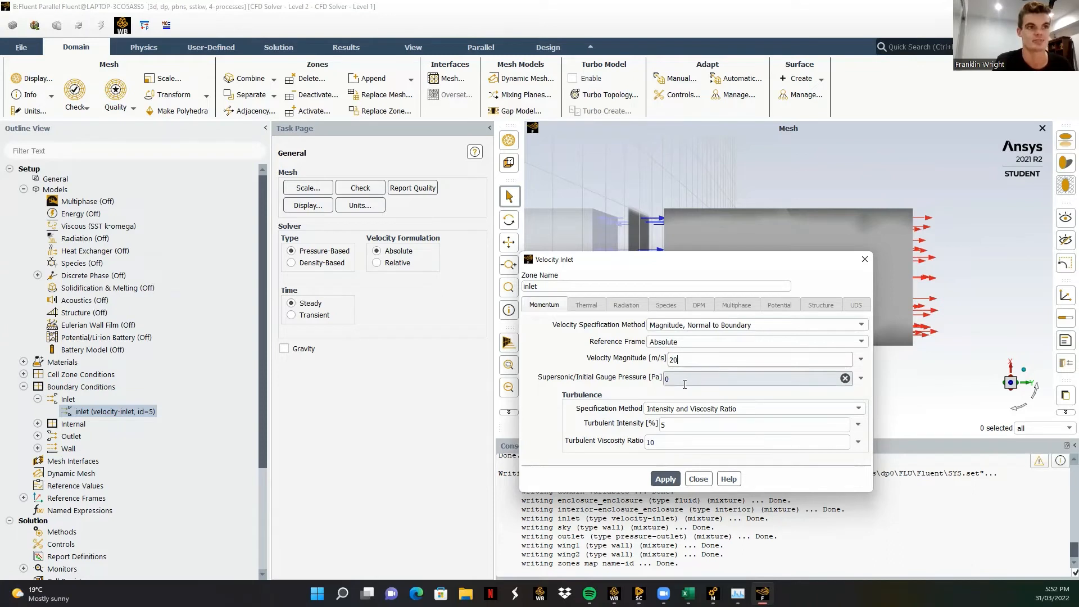
left_click(666, 479)
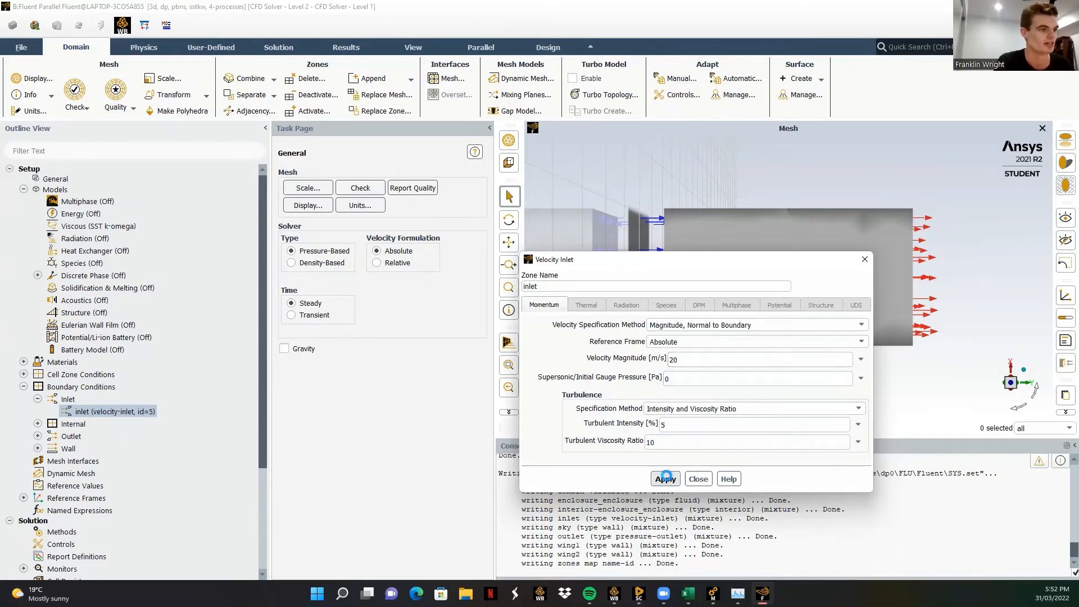
left_click(699, 479)
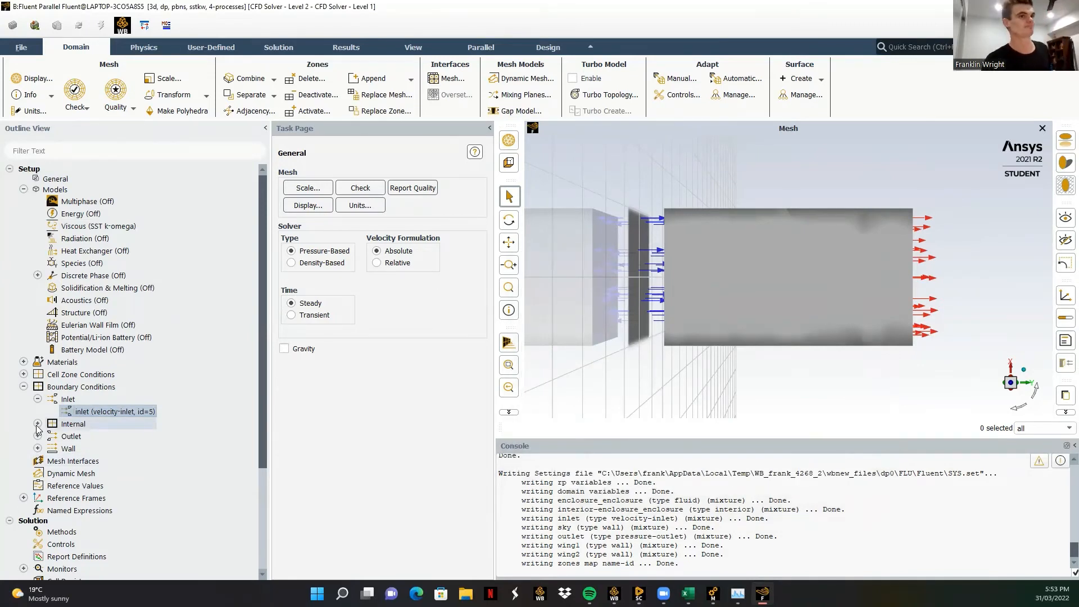
Check the outlet's pressure-outlet settings and apply them with a gauge pressure of 0 Pa.
left_click(38, 437)
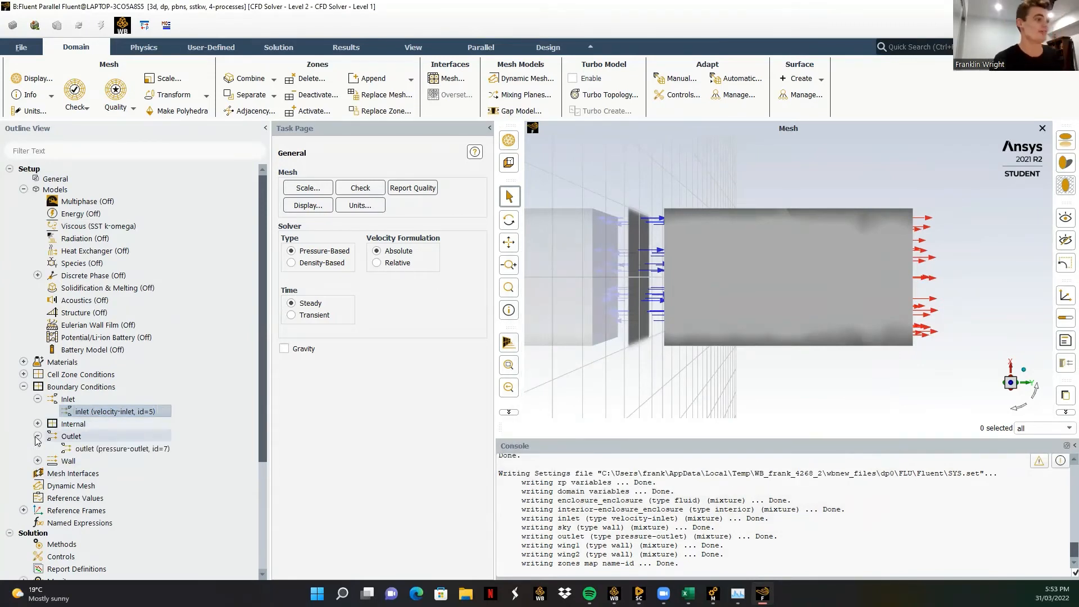
left_click(85, 448)
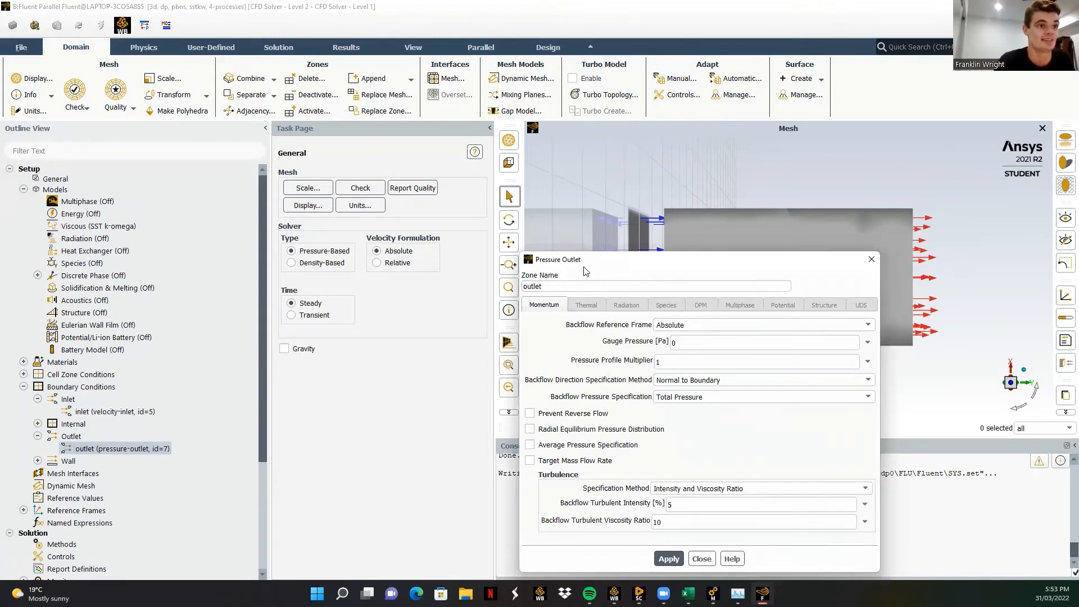
left_click_drag(585, 271, 348, 163)
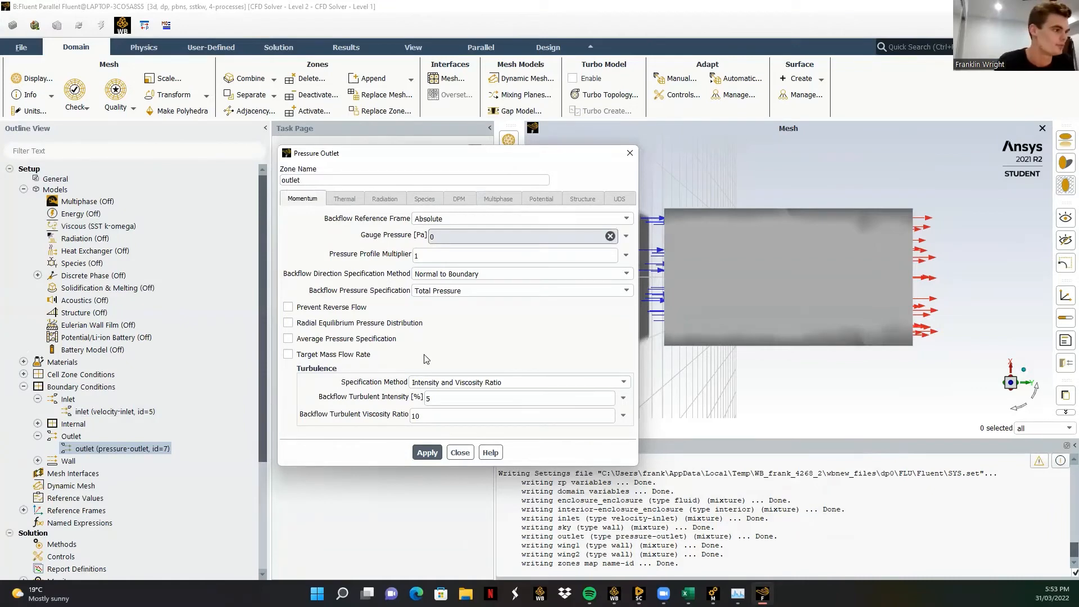
left_click(436, 453)
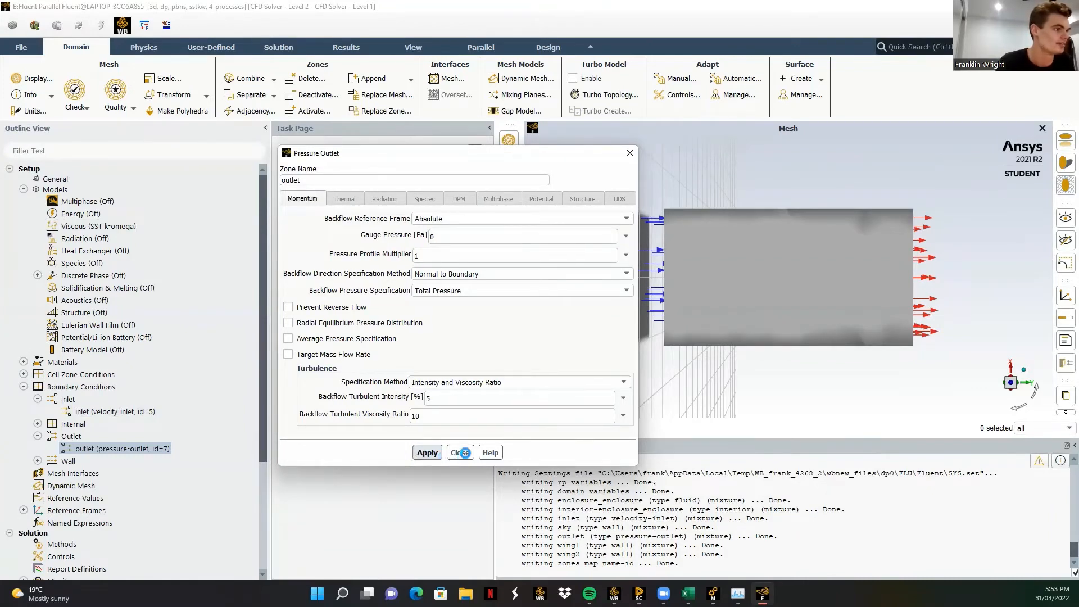
left_click(460, 453)
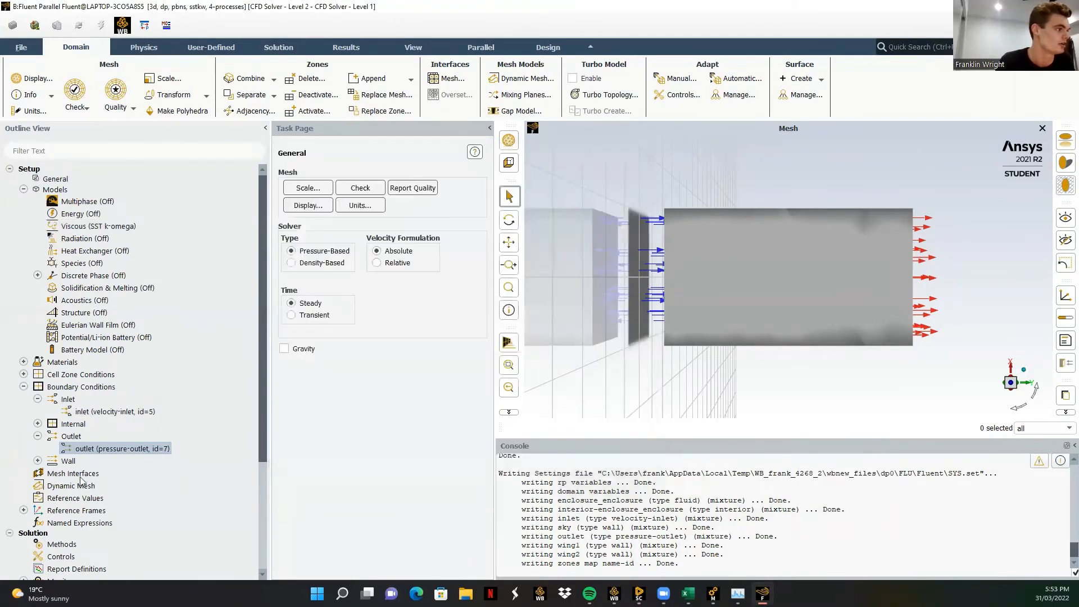
Set the sky wall's shear condition to specified shear with zero X, Y and Z components, and apply it.
left_click(38, 461)
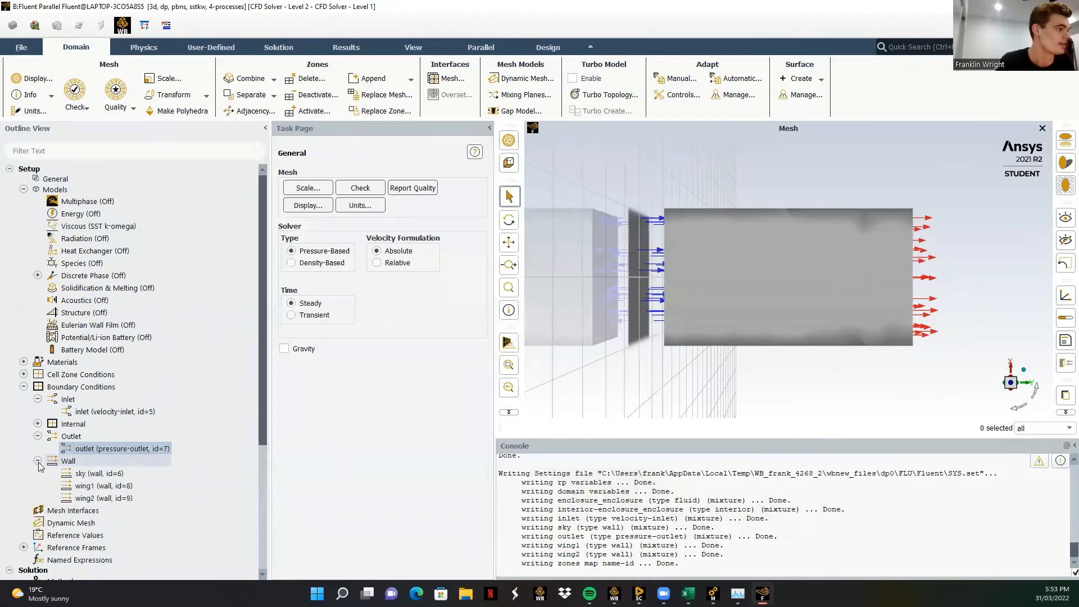
right_click(111, 475)
left_click(138, 313)
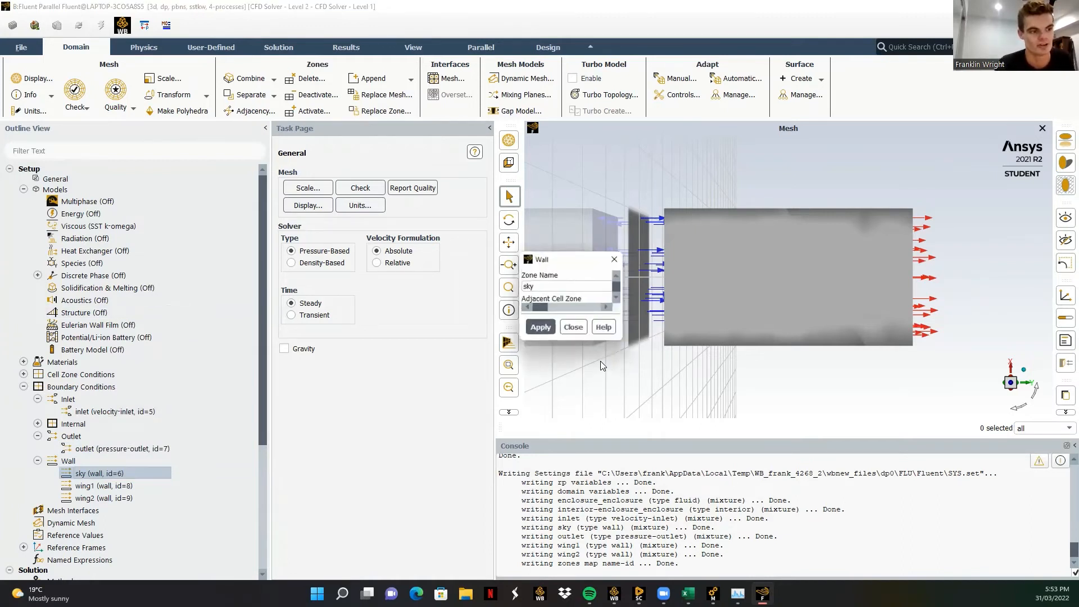
left_click(567, 412)
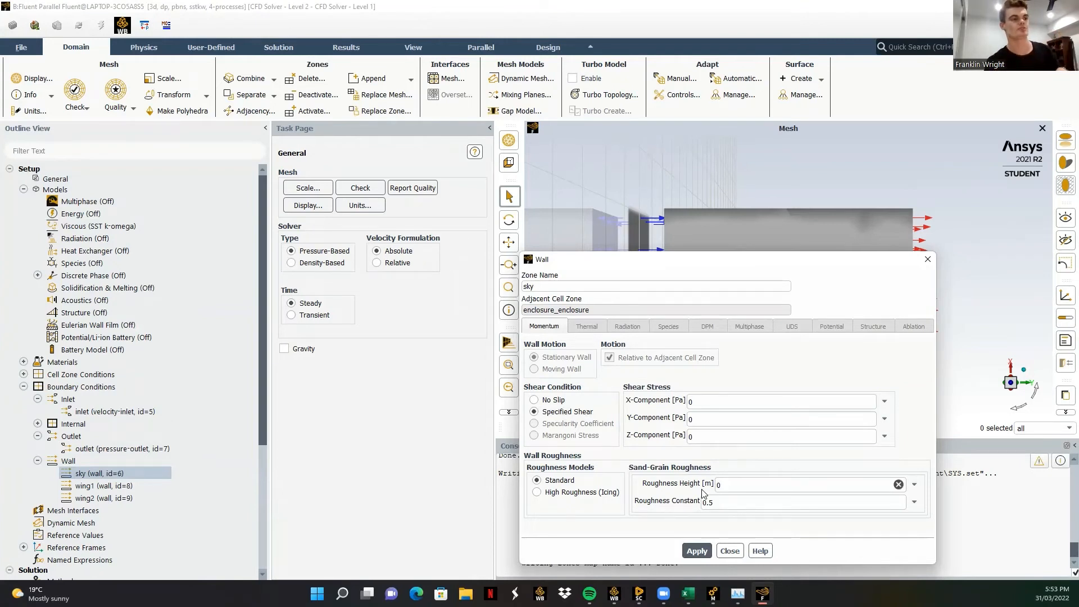
left_click(703, 552)
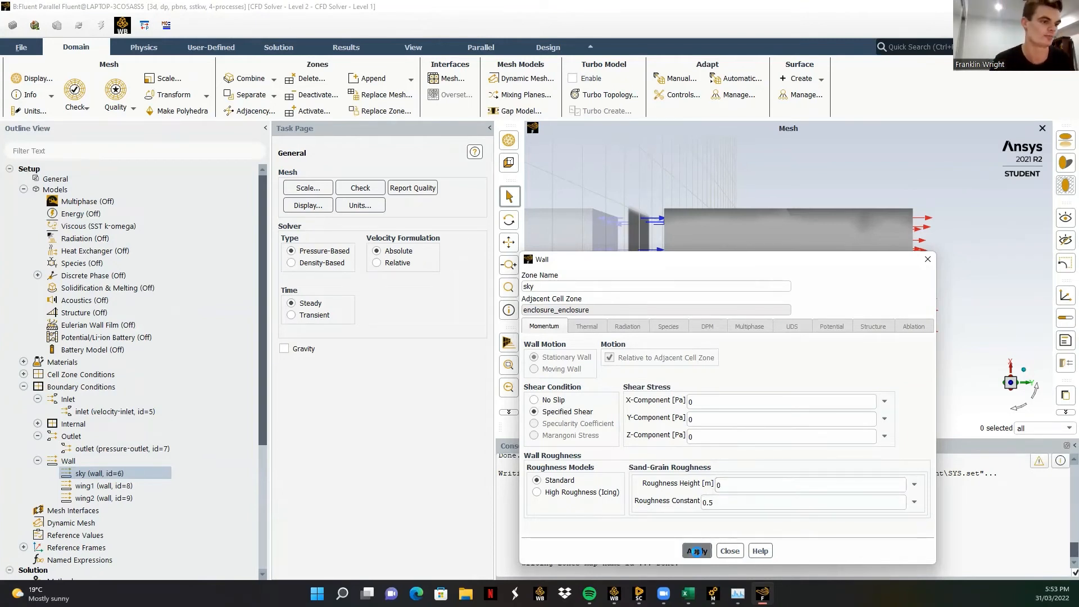
left_click(729, 551)
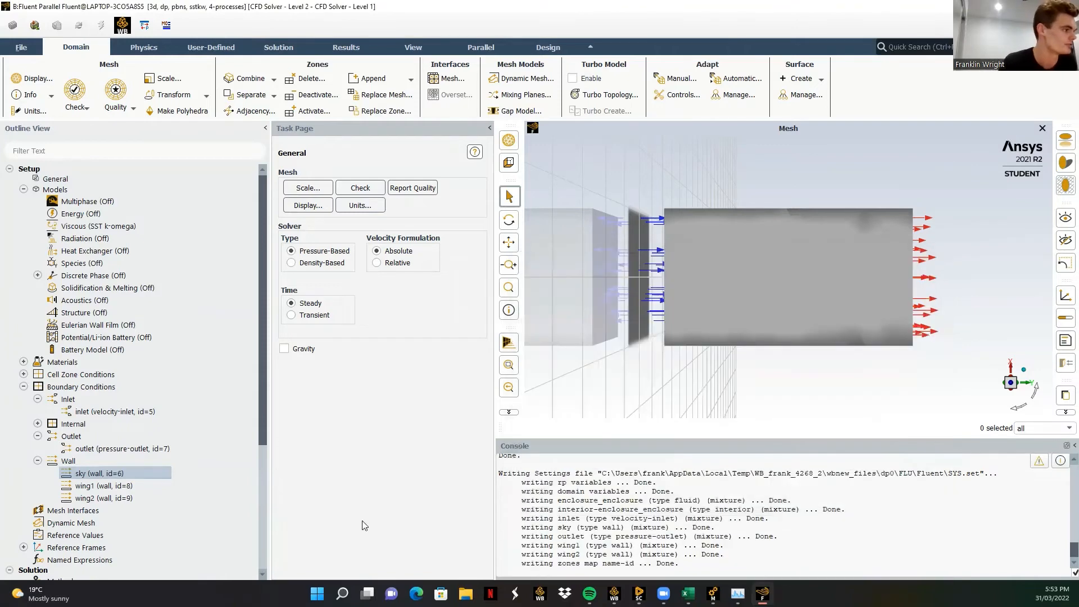
Compute the reference values from the inlet, leaving the reference zone unassigned.
left_click_drag(262, 377, 247, 454)
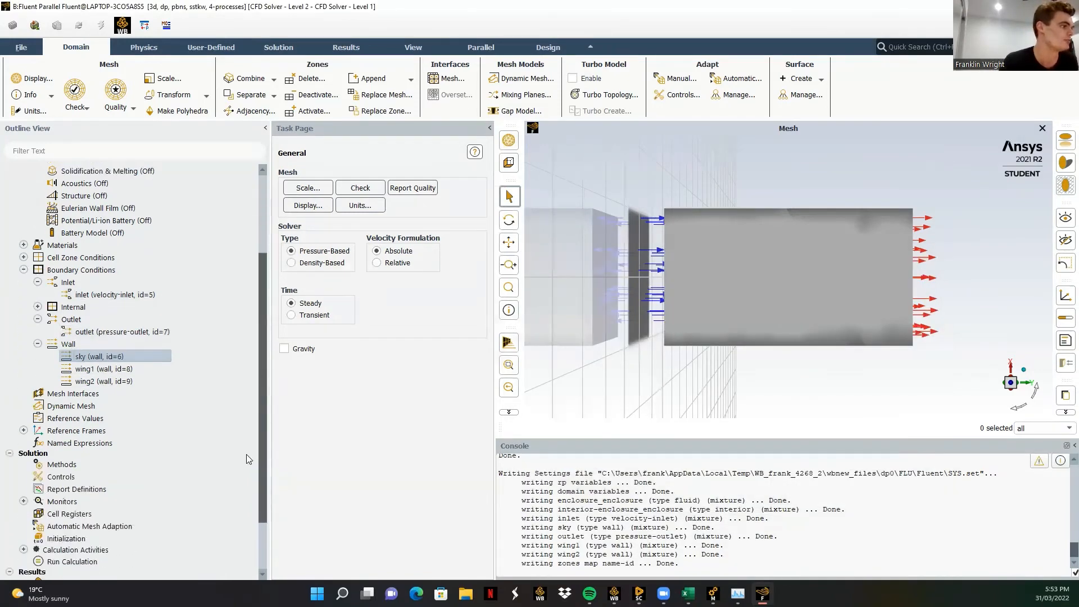
left_click(77, 422)
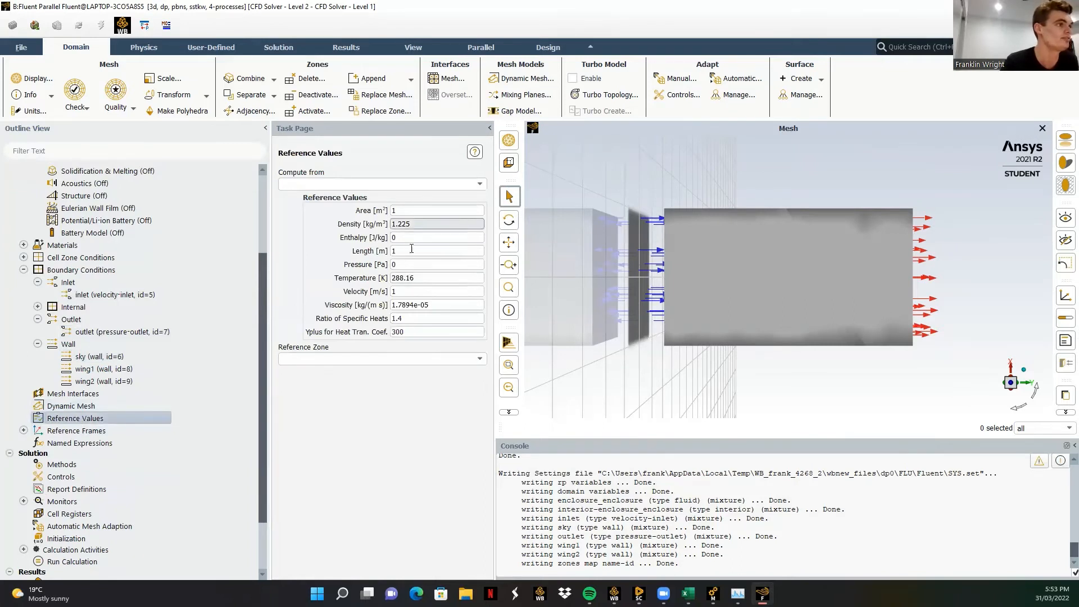
left_click(402, 211)
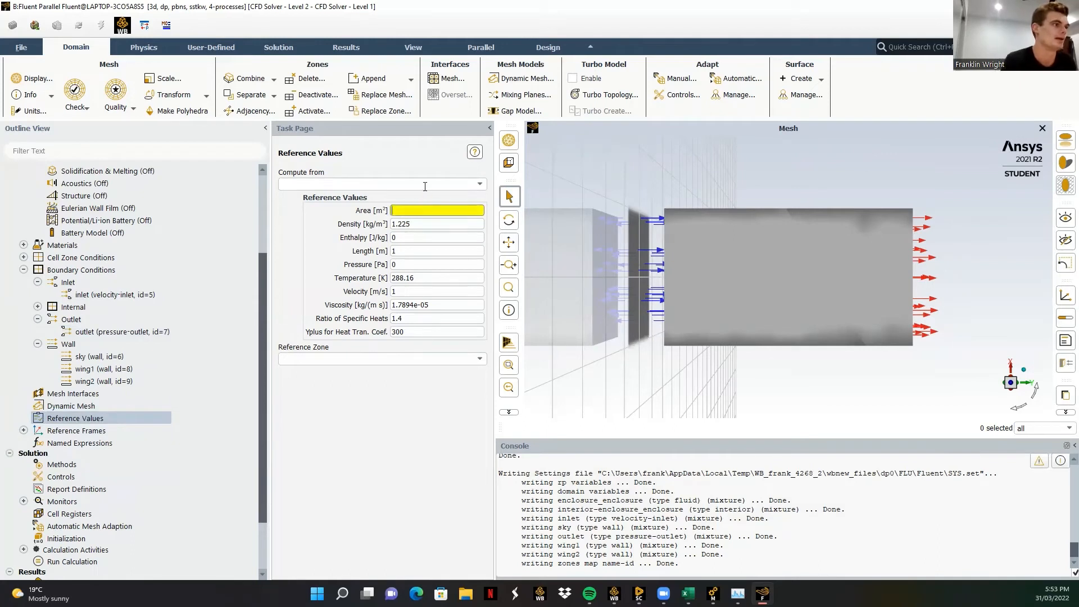
left_click(480, 184)
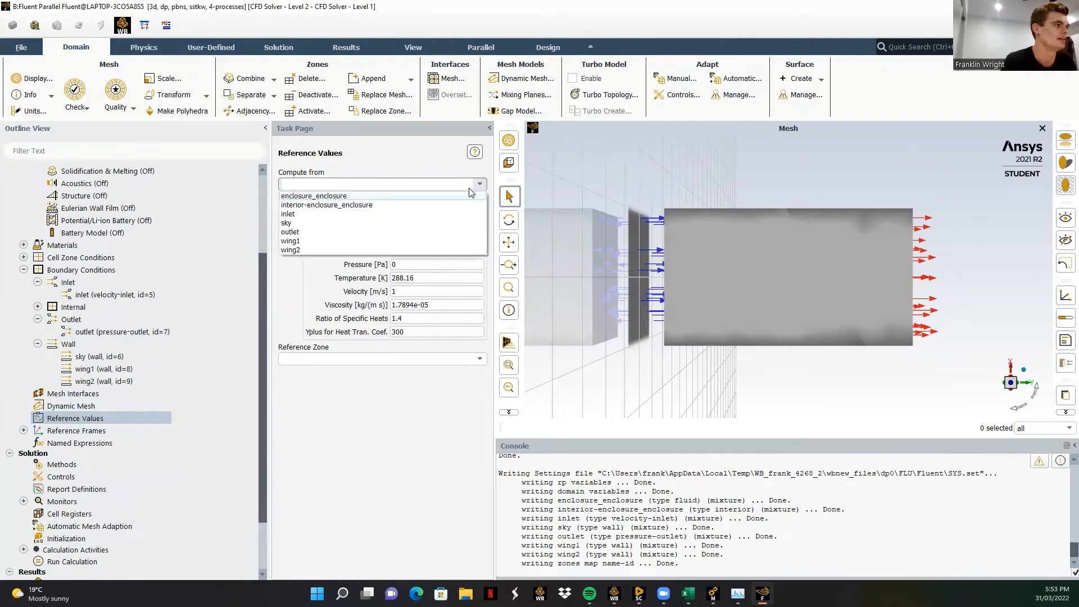
left_click(428, 221)
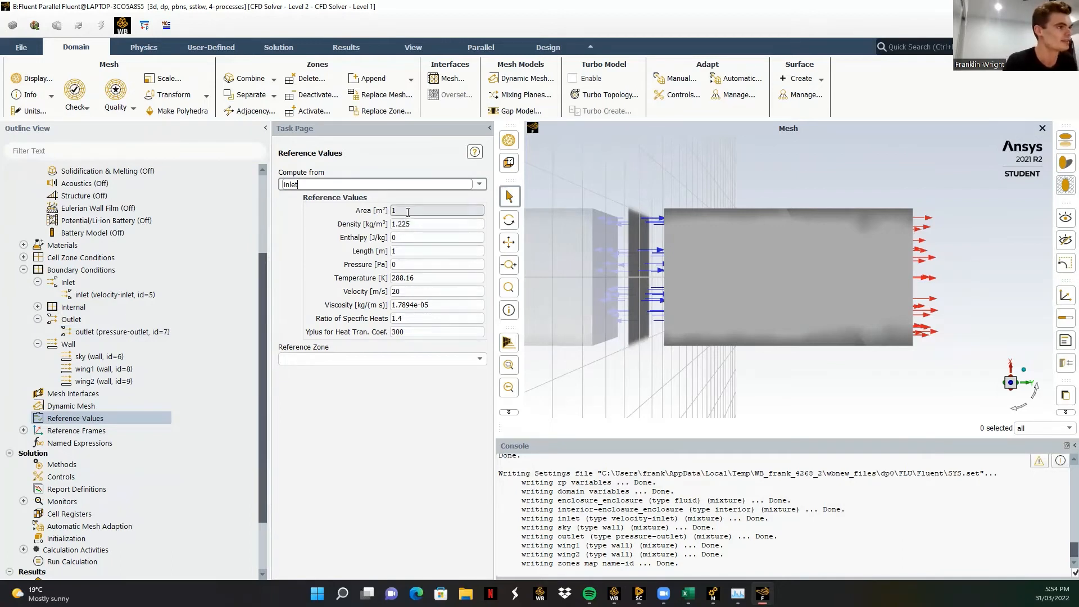
left_click(477, 361)
left_click(477, 361)
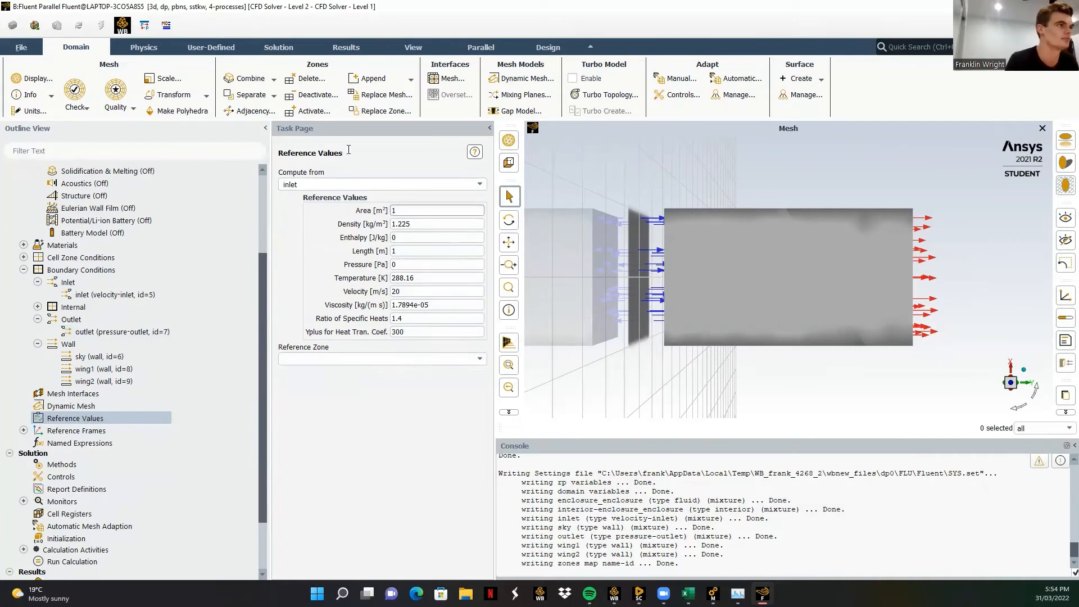
Compute the projected surface area of wing1 and wing2 along the Y direction with a 0.0145 m minimum feature size.
left_click(417, 45)
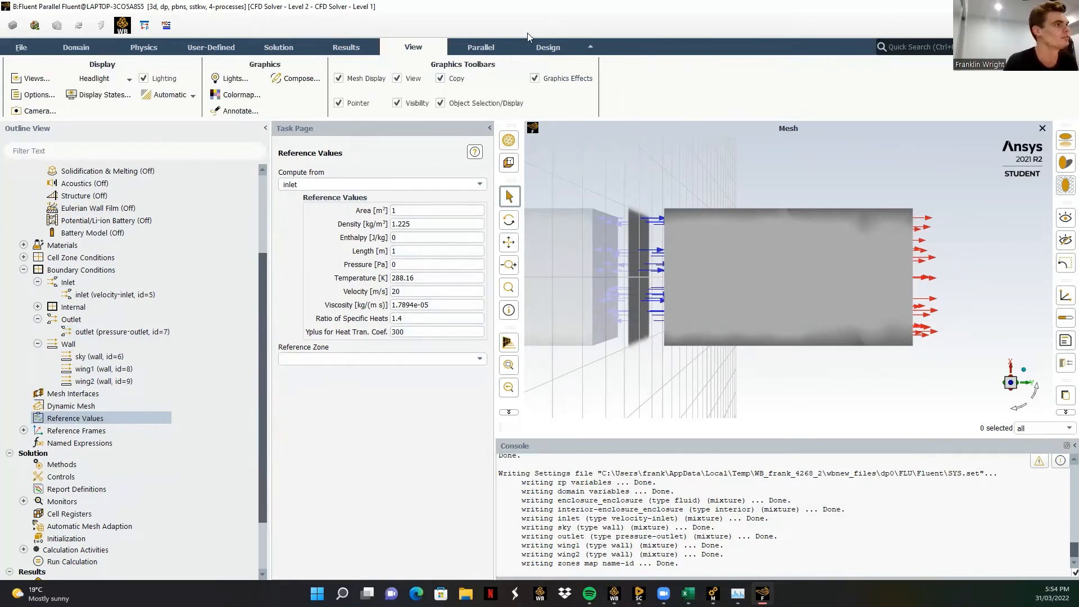
left_click(362, 49)
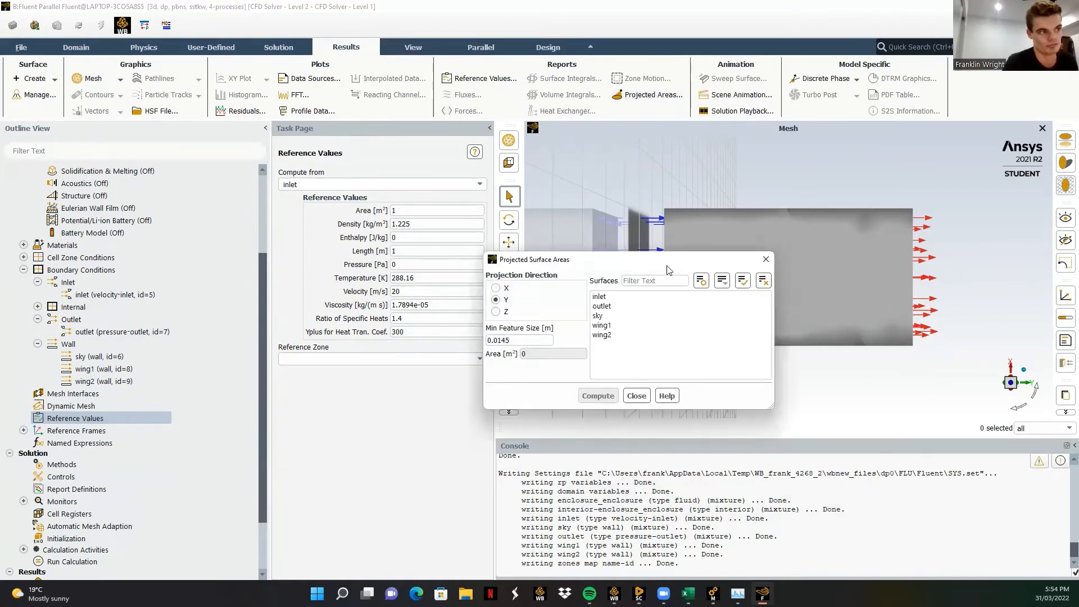
left_click_drag(651, 260, 320, 268)
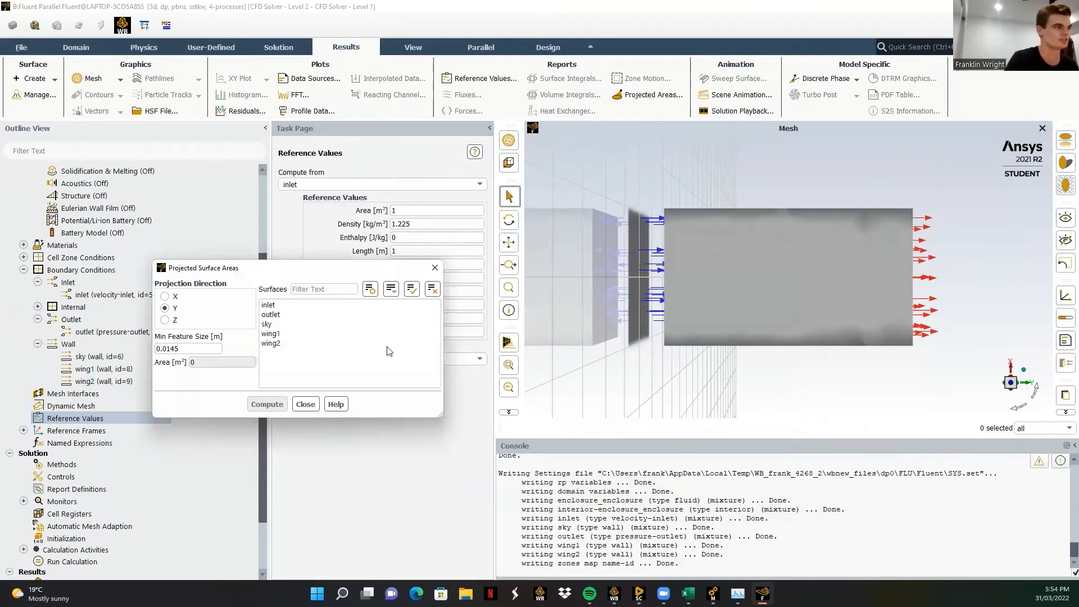
left_click(295, 343, "shift")
left_click(267, 404)
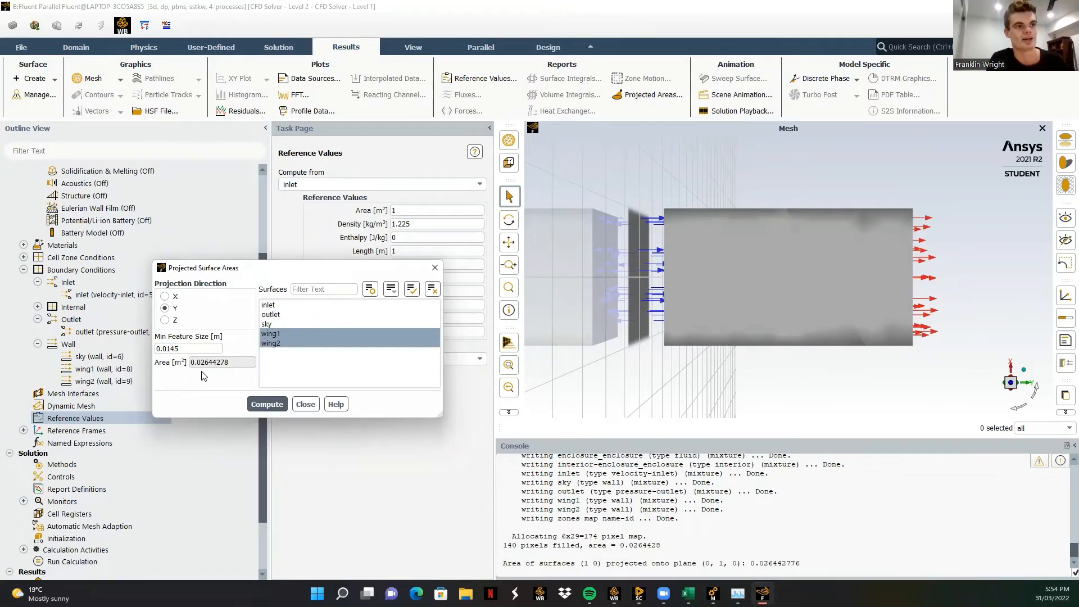
left_click(437, 267)
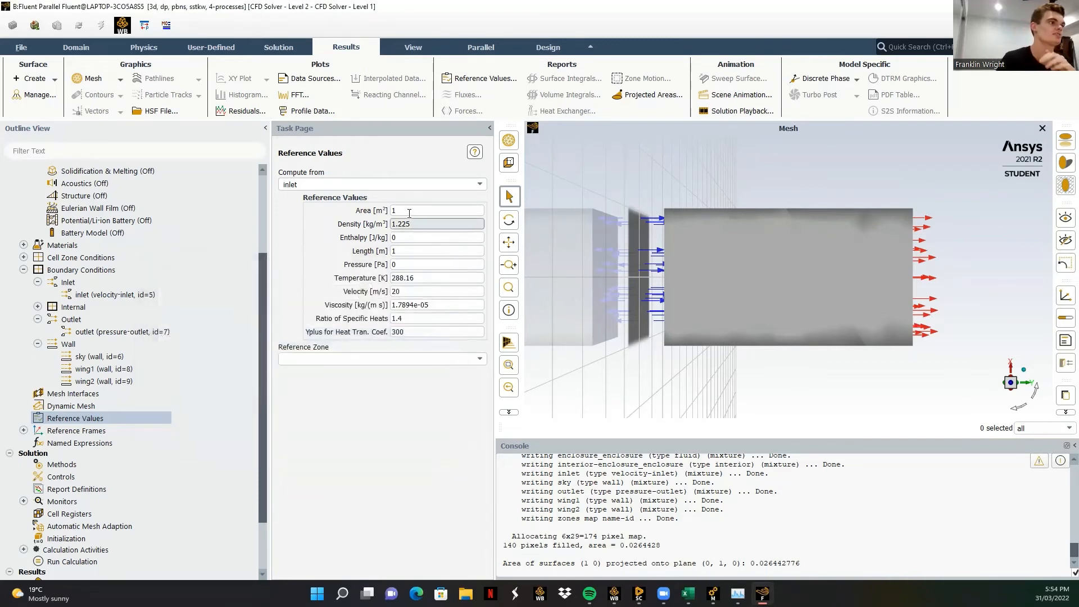
Set the reference area to 0.08 m².
left_click(409, 212)
type("0.08")
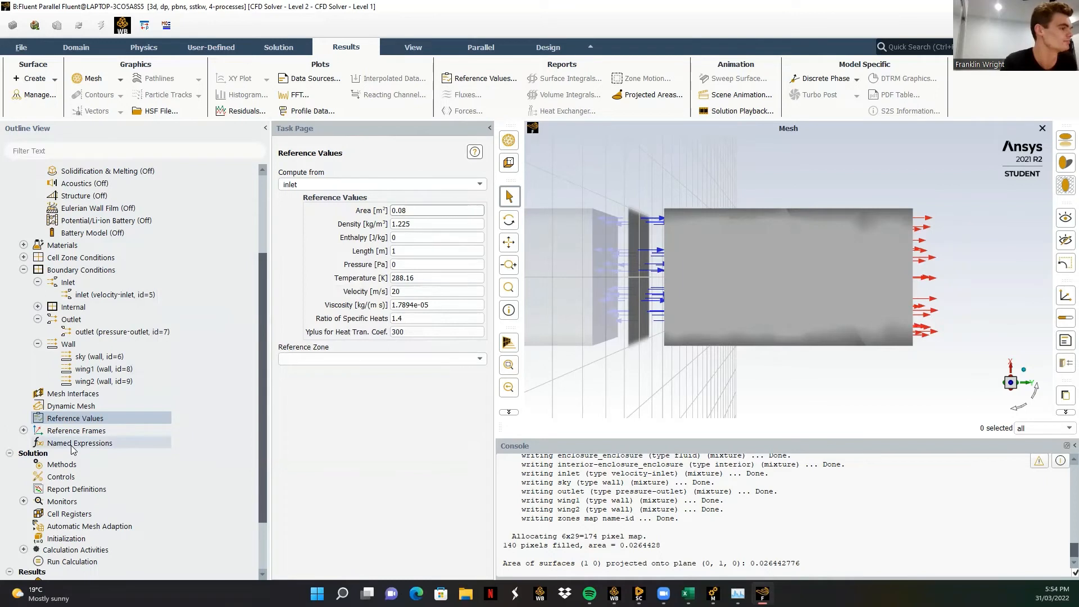
Turn on automatic flux type selection in the solution methods and acknowledge the notice.
left_click(58, 466)
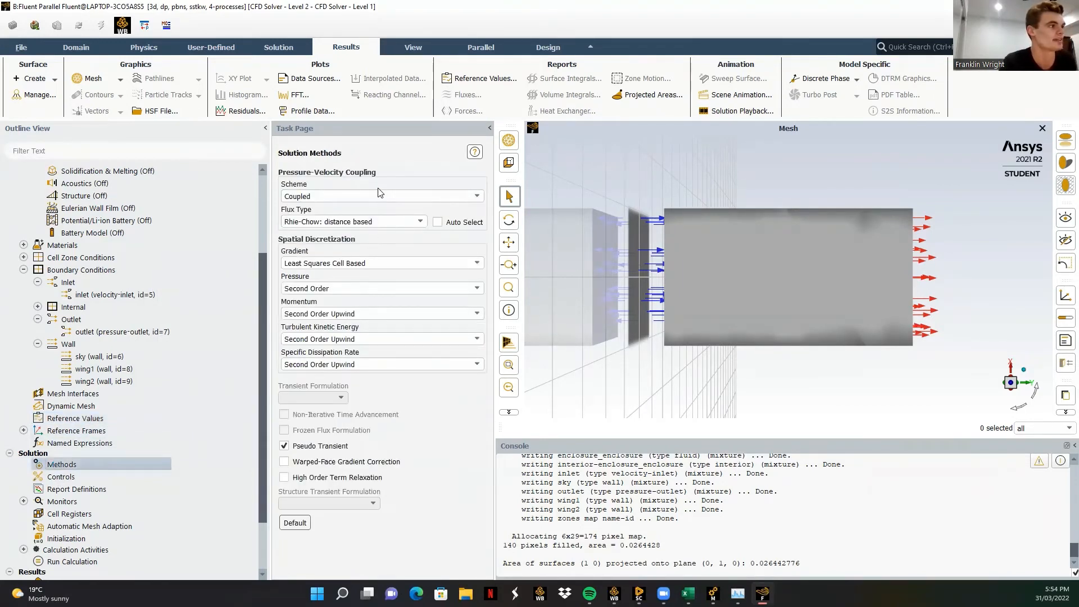
left_click(444, 226)
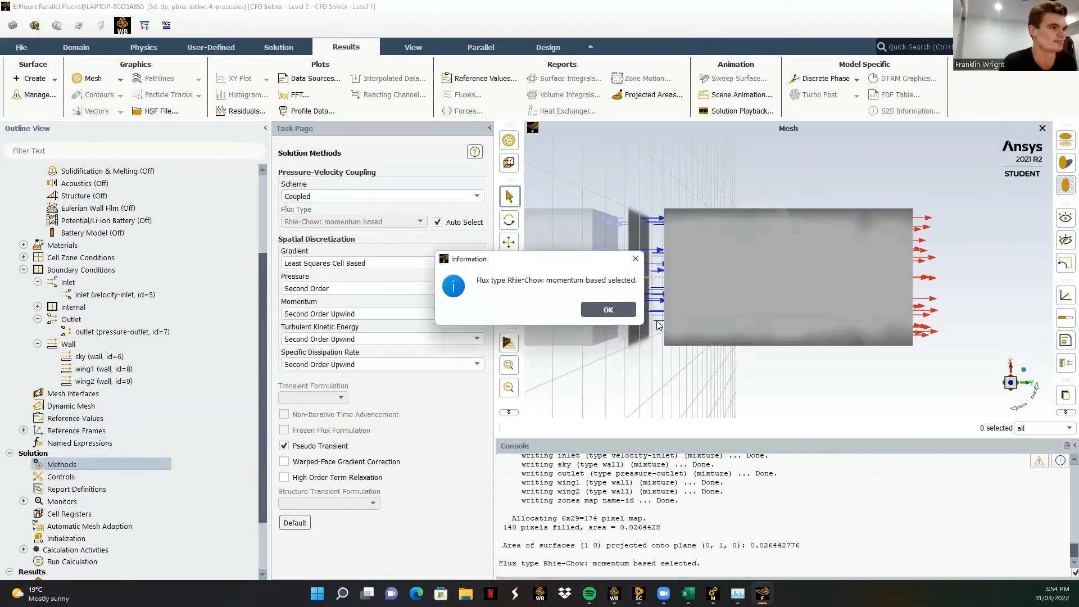
left_click(608, 309)
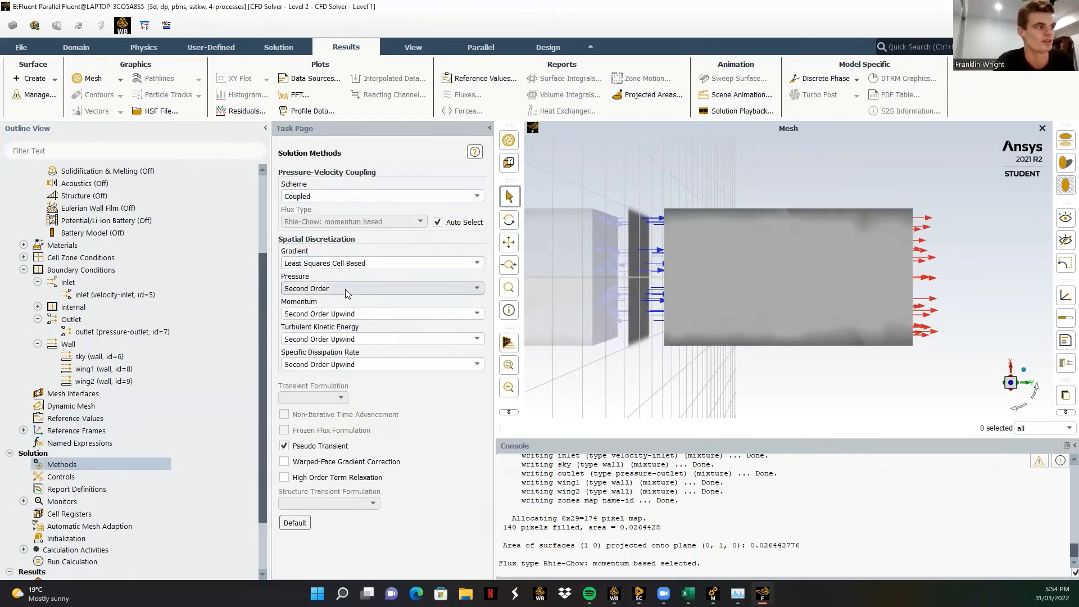
Start a new drag force report definition and set its force vector to X 0 and Y 1.
left_click(88, 491)
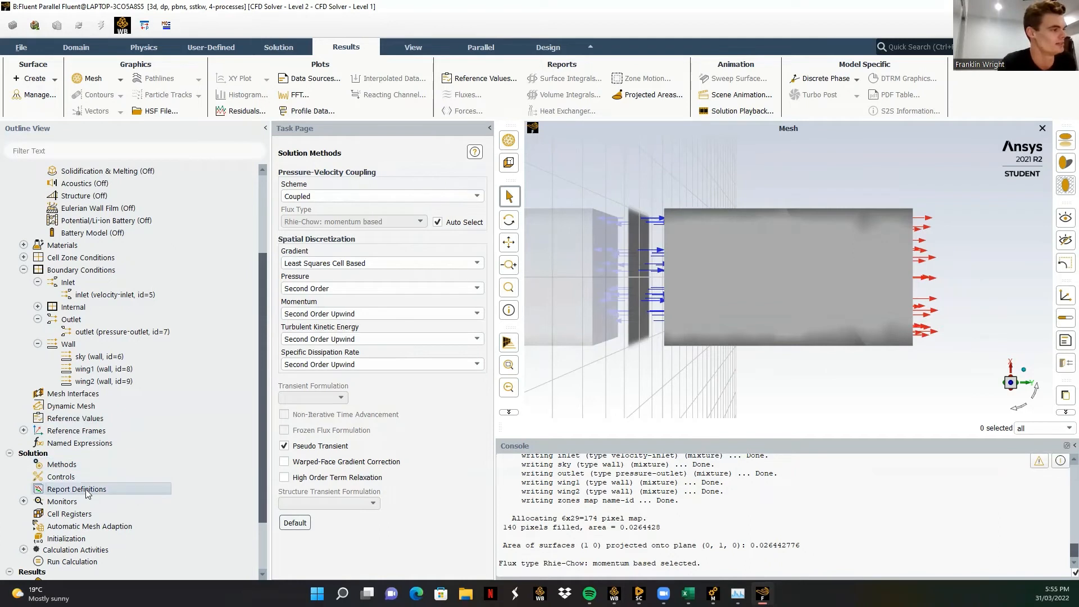
double_click(87, 491)
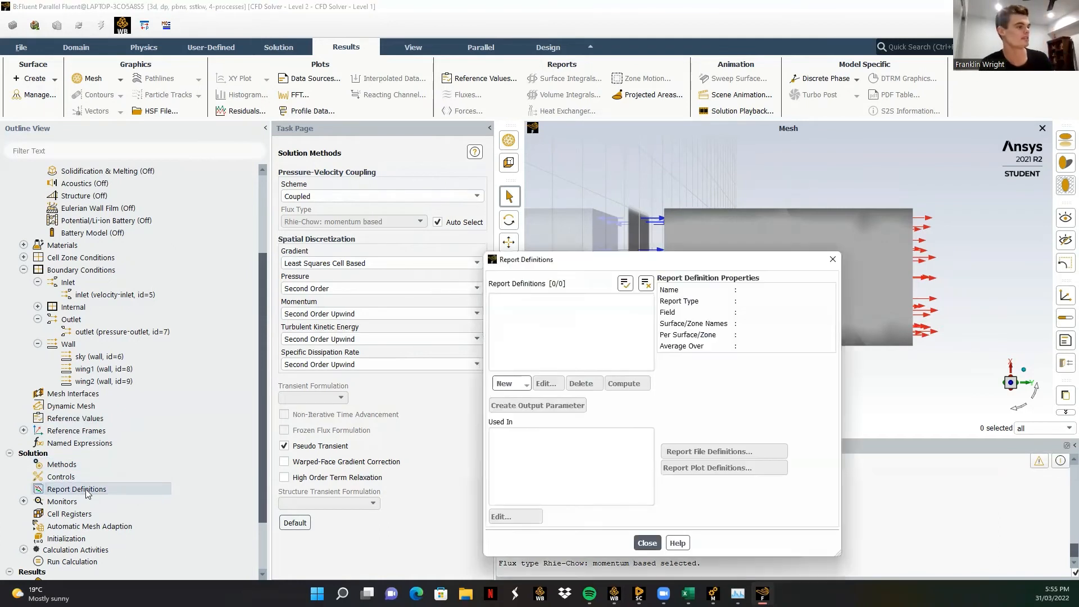
left_click(526, 385)
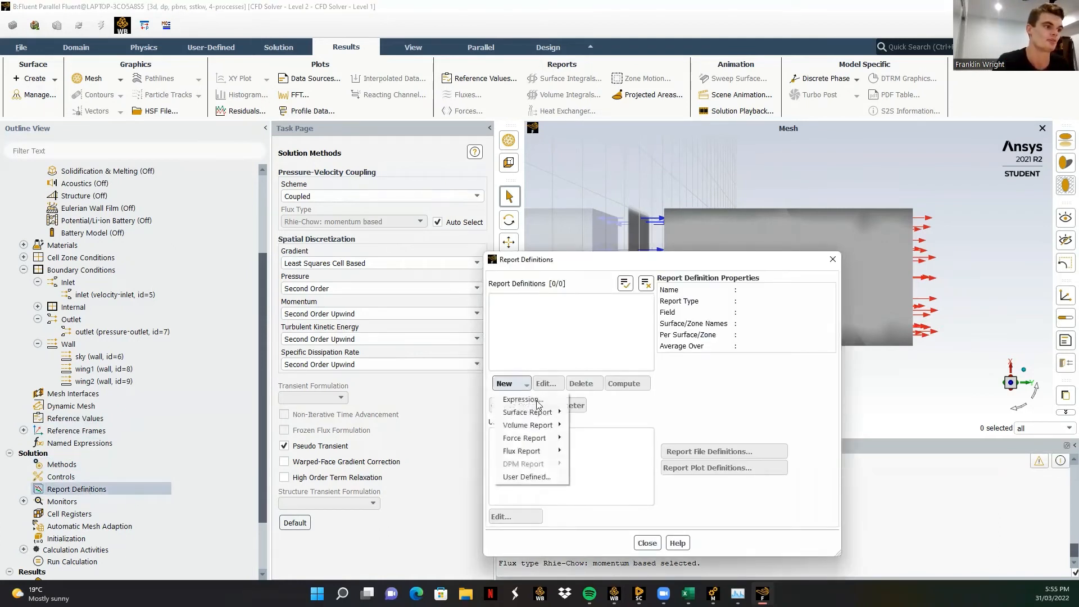
mouse_move(545, 438)
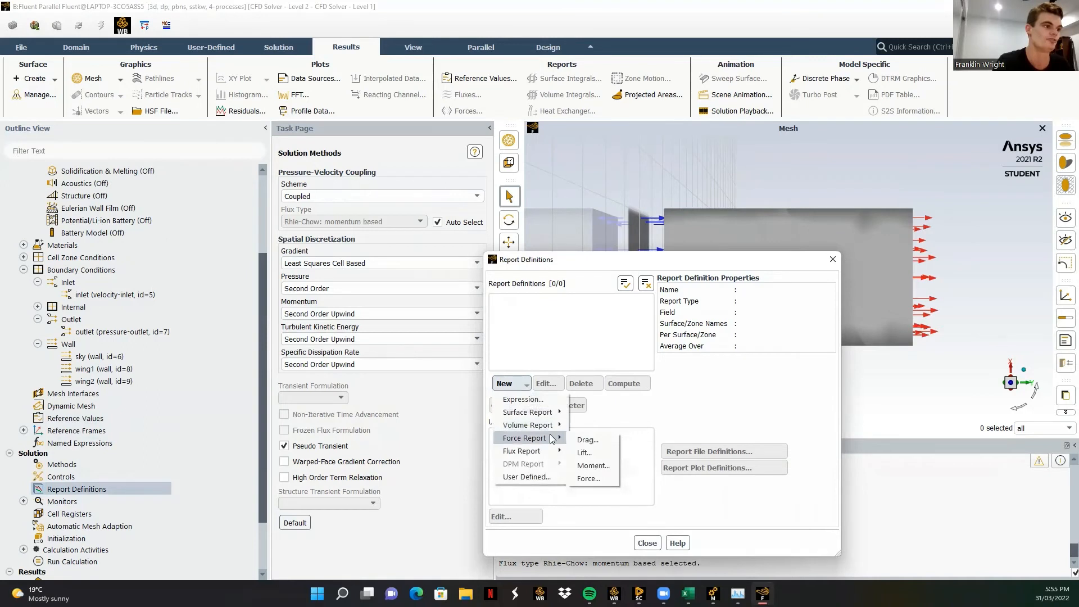
left_click(585, 440)
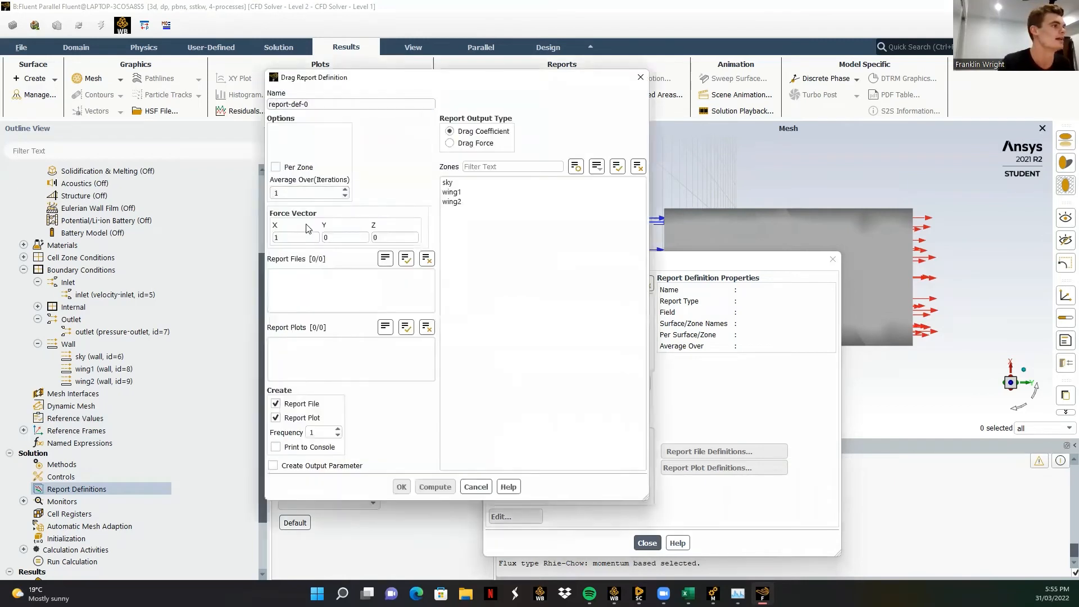
double_click(297, 237)
type("0")
left_click(346, 237)
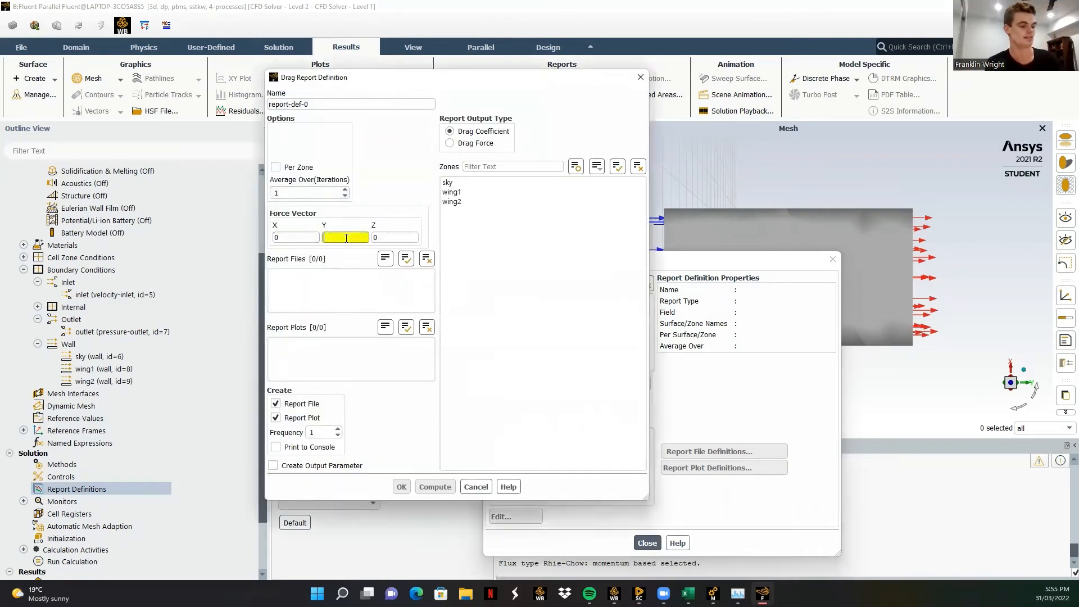
type("1")
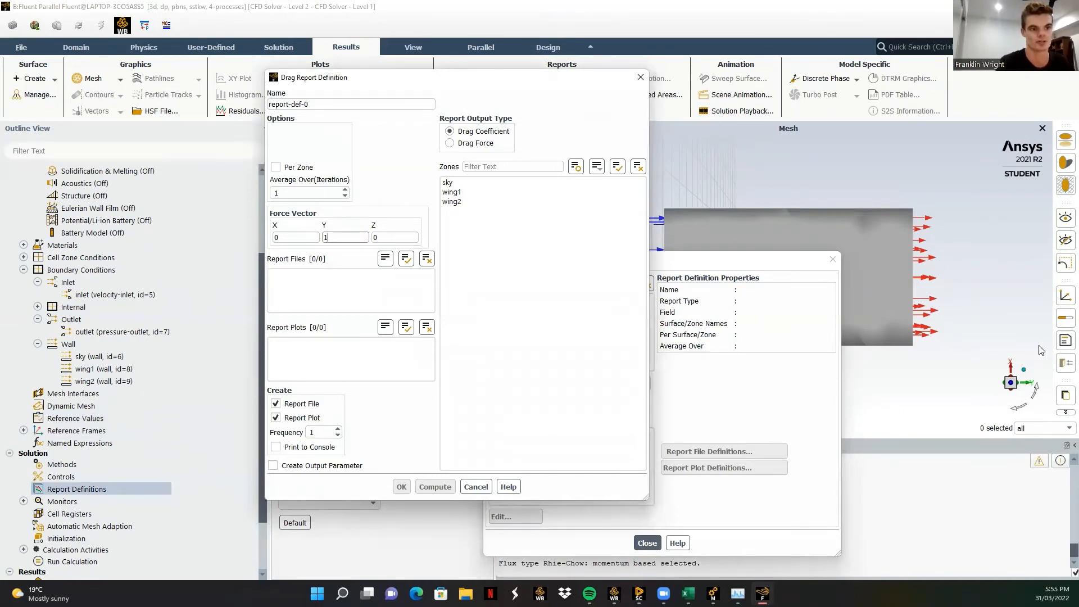
Name the drag coefficient report drag-cf and assign it to the zones wing1 and wing2.
triple_click(330, 106)
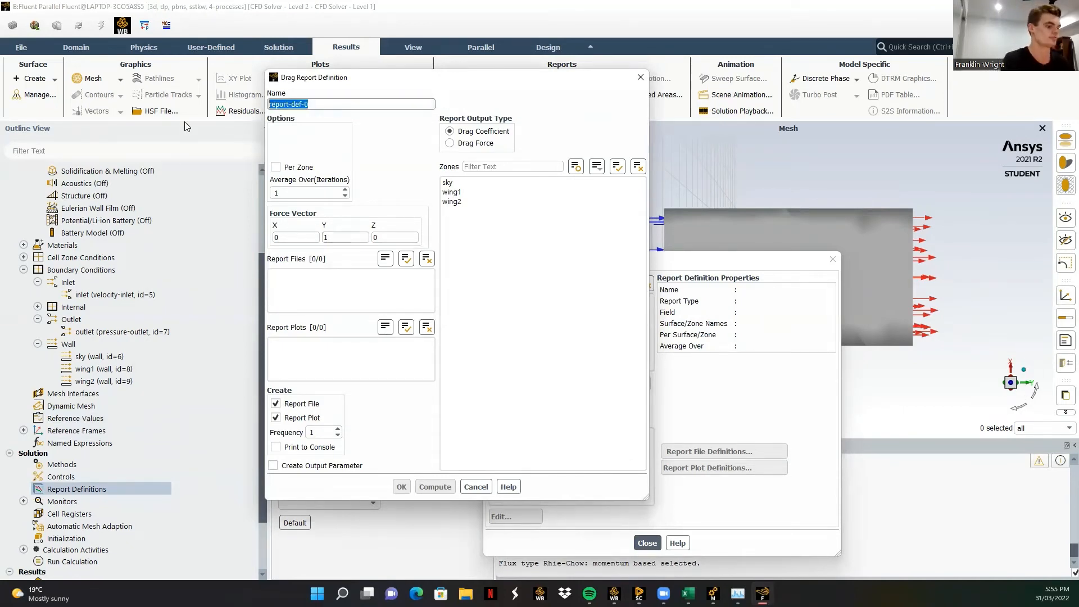
type("drag-cv")
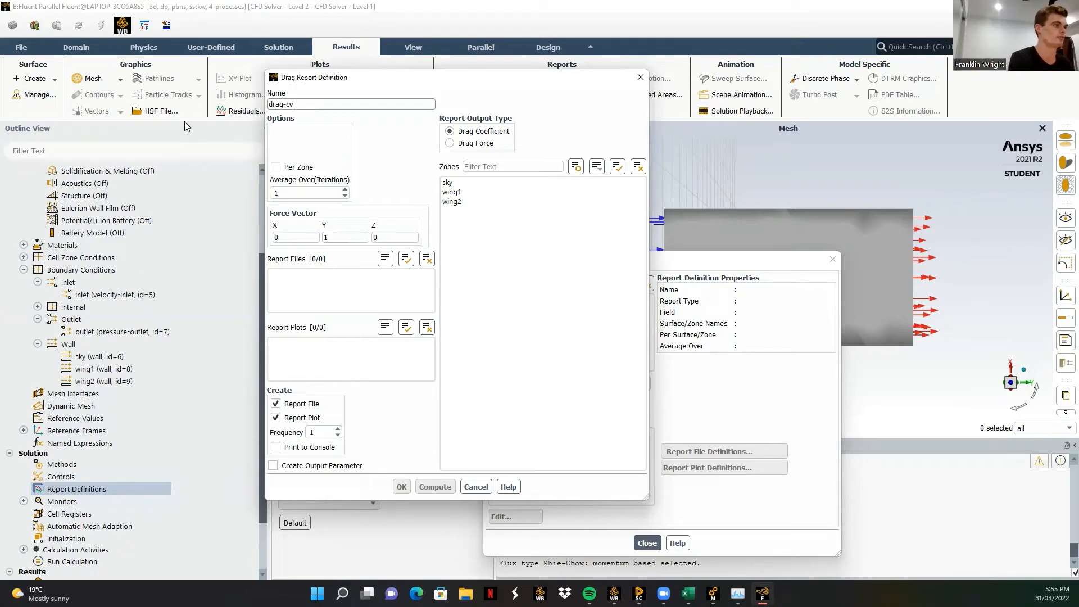
key("BackSpace")
type("f")
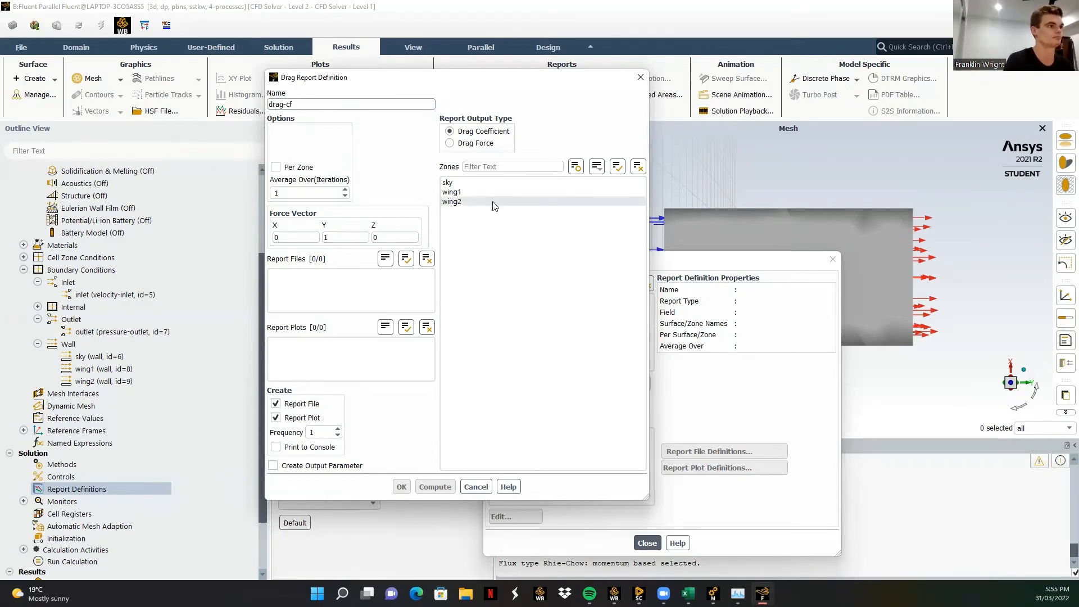
left_click(477, 192)
left_click(479, 203)
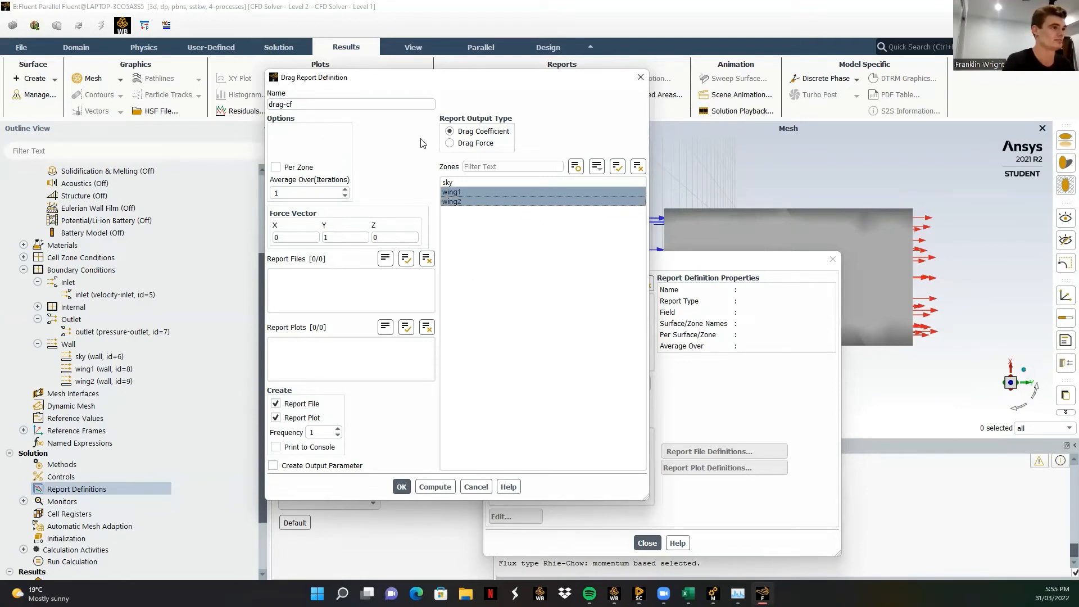
Enable console printing and an output parameter for the drag-cf report, and create it.
left_click(299, 449)
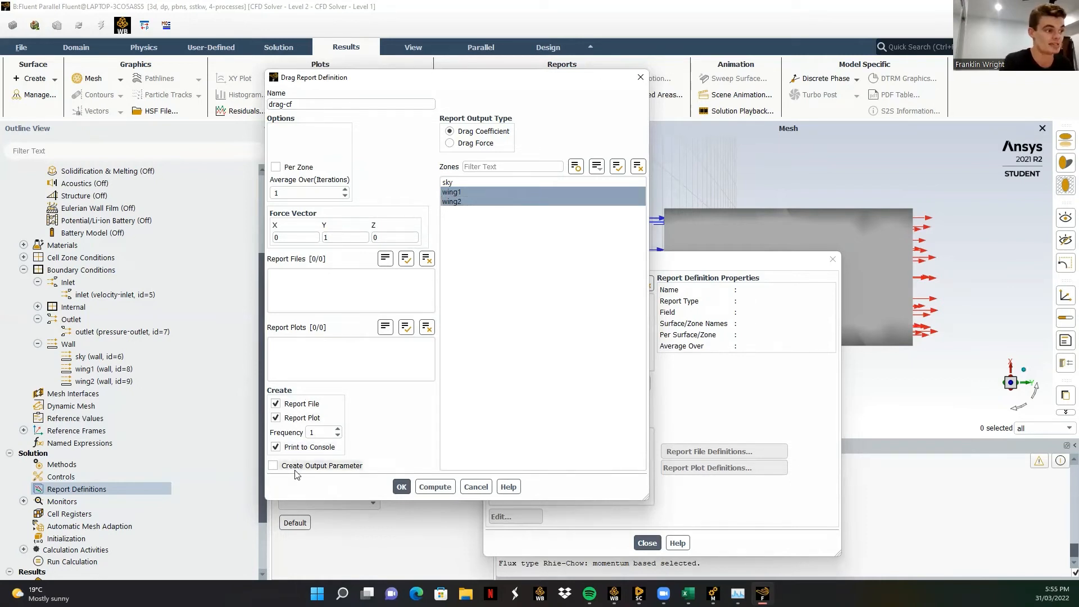
left_click(296, 467)
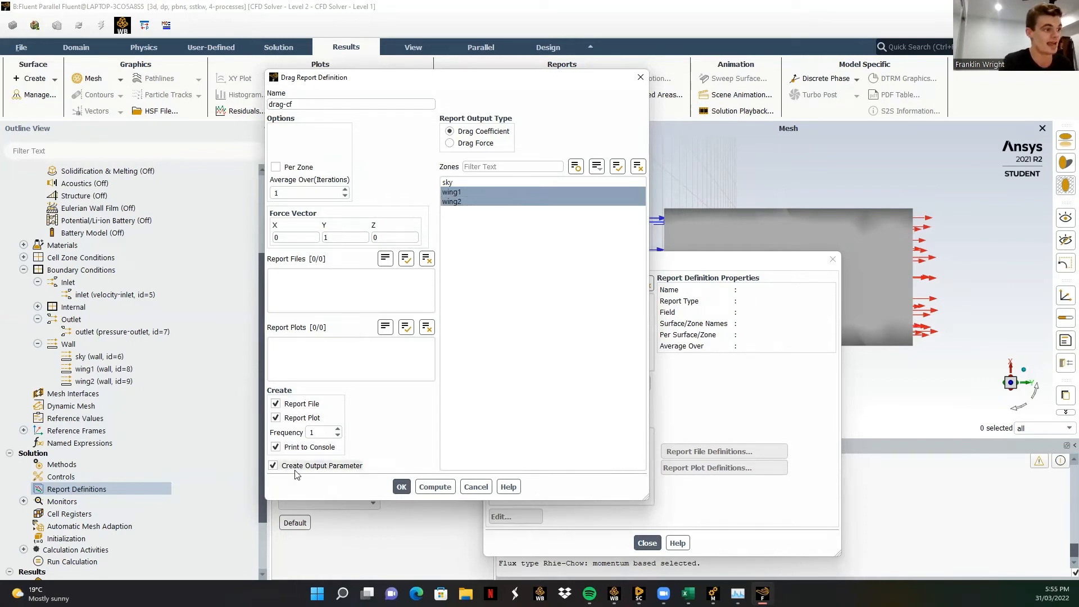
left_click(400, 488)
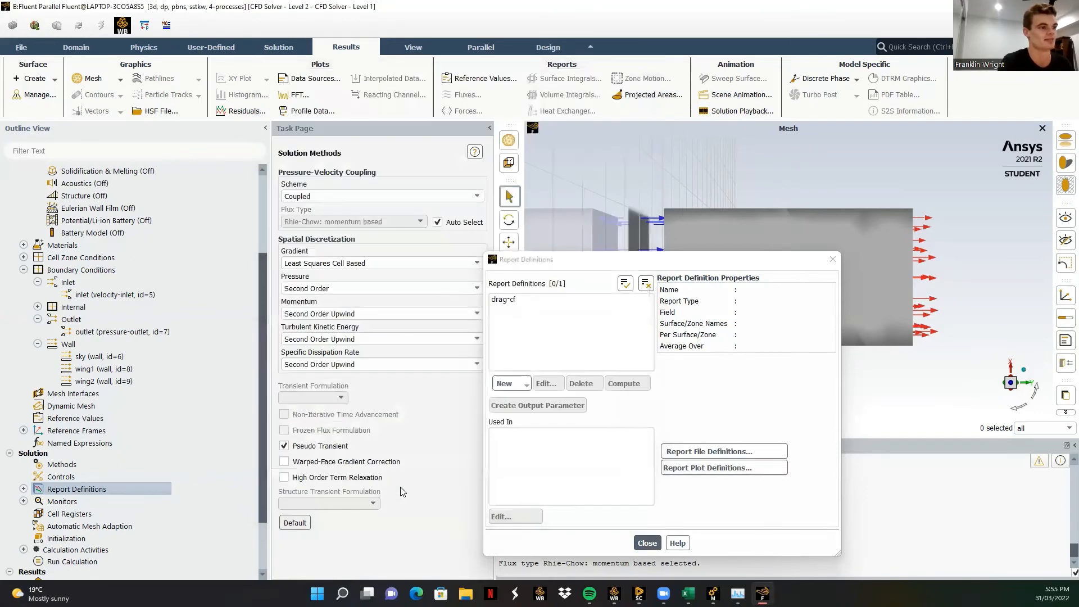
Start a new lift force report definition covering the zones wing1 and wing2.
left_click(506, 385)
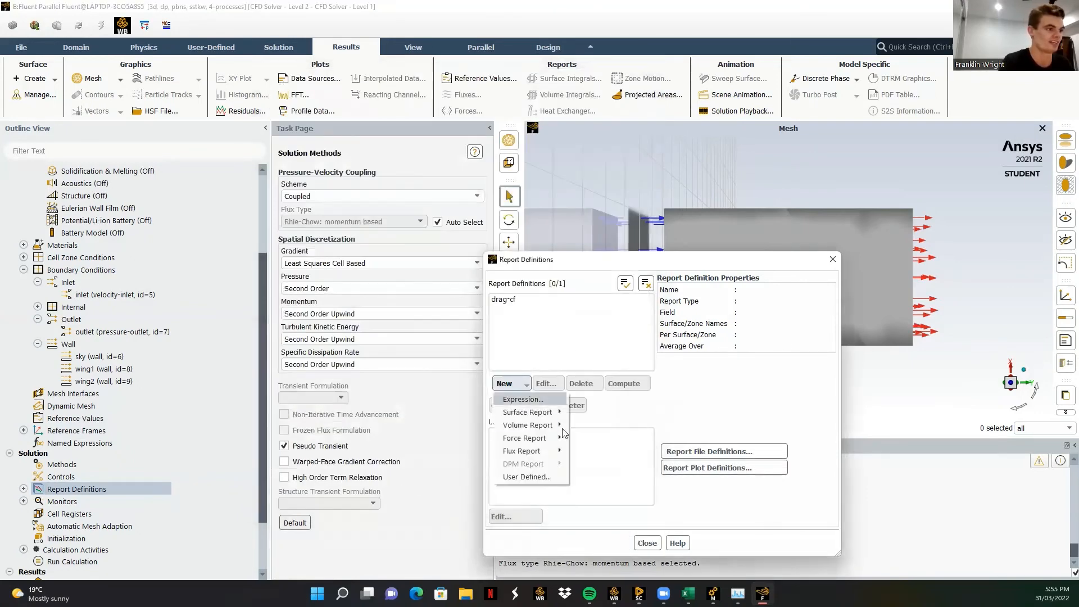
mouse_move(552, 444)
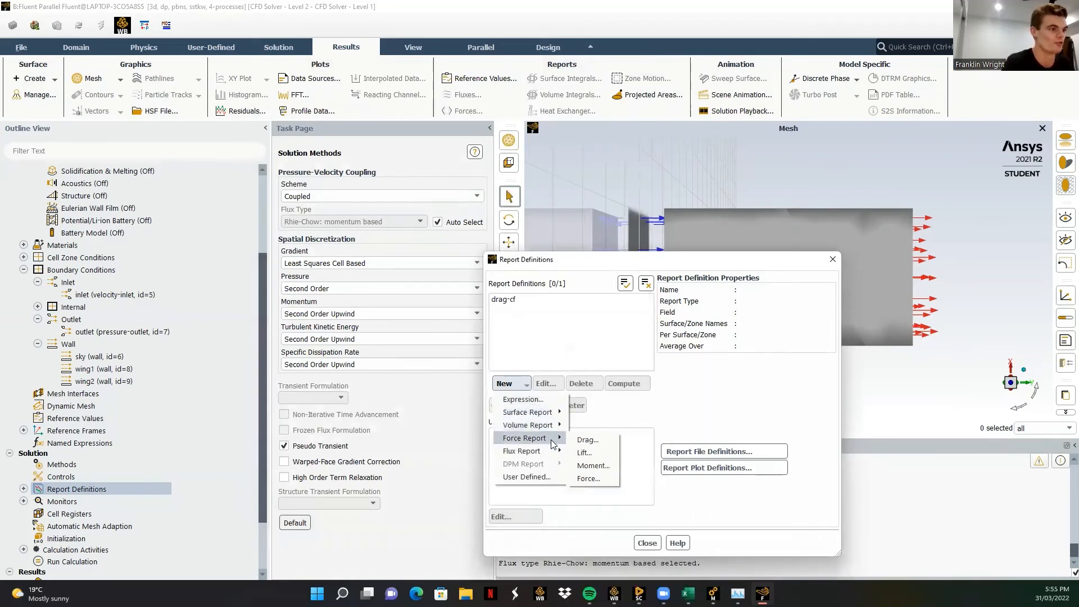
left_click(597, 452)
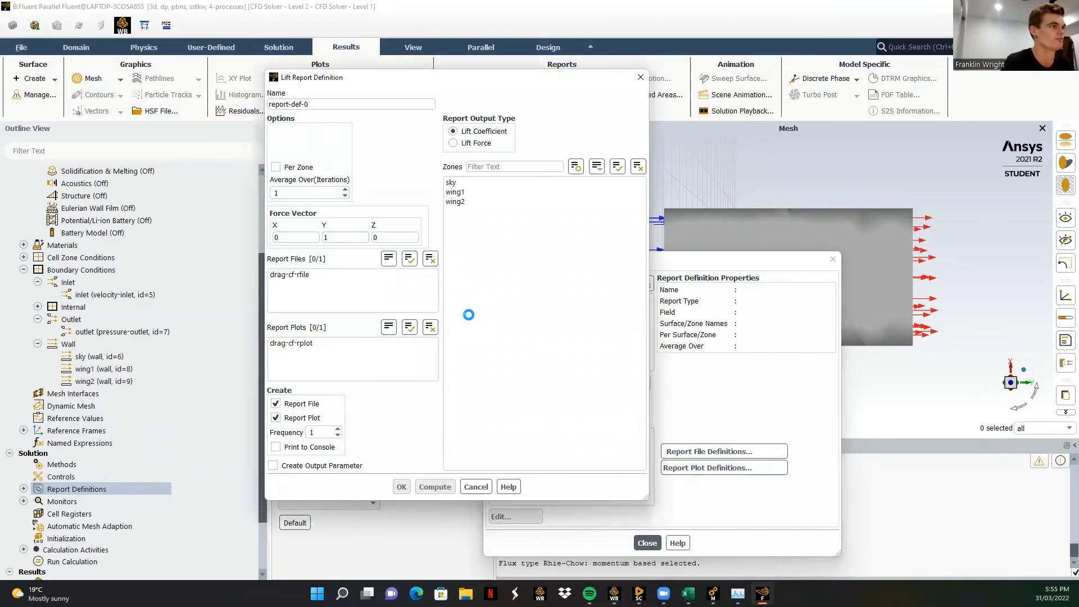
left_click(480, 192)
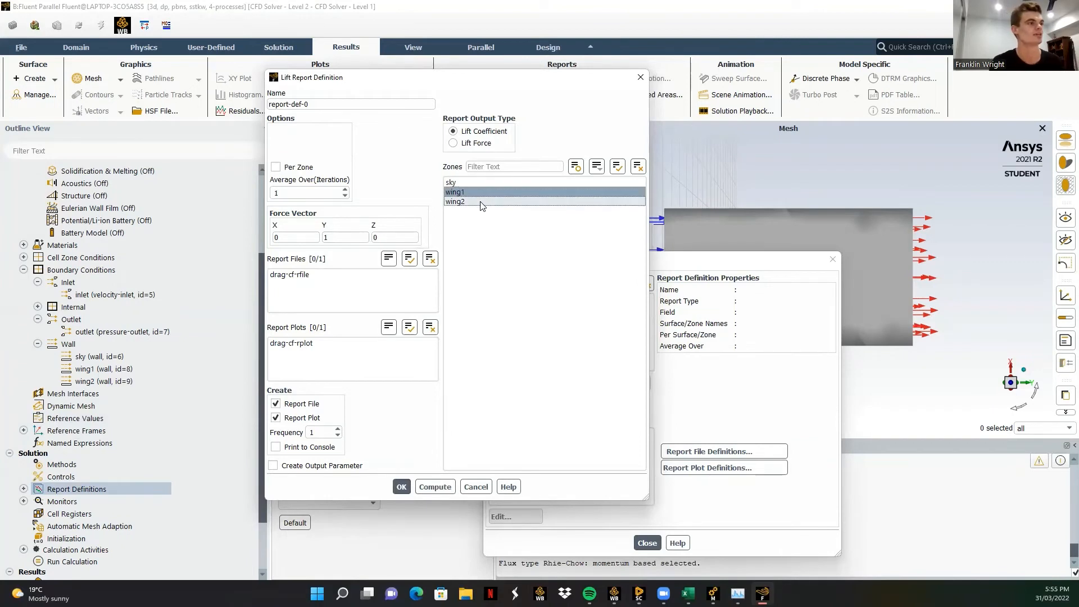
left_click(480, 201)
Set the lift report's force vector to Y 0 and Z -1.
left_click(338, 238)
key("BackSpace")
type("0")
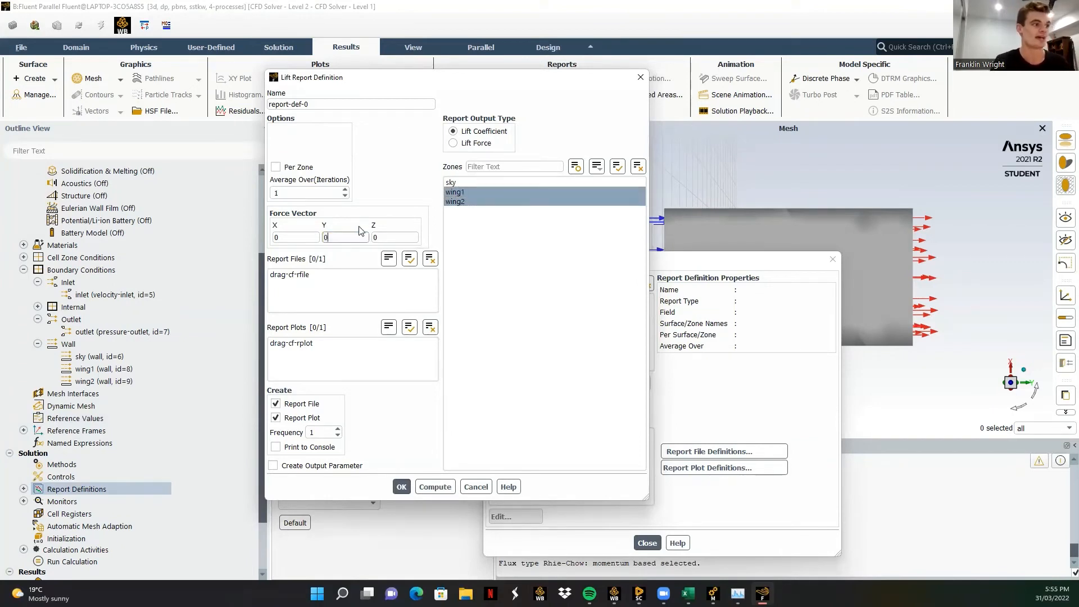
left_click(390, 238)
type("-1")
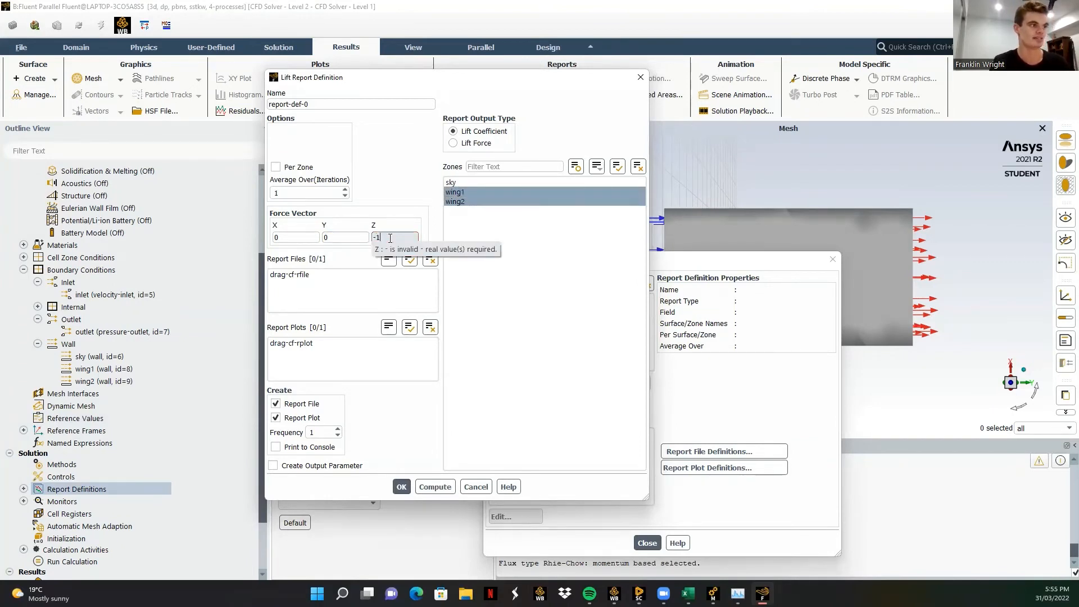
Name the lift coefficient report downforce-cf.
left_click(321, 107)
triple_click(321, 107)
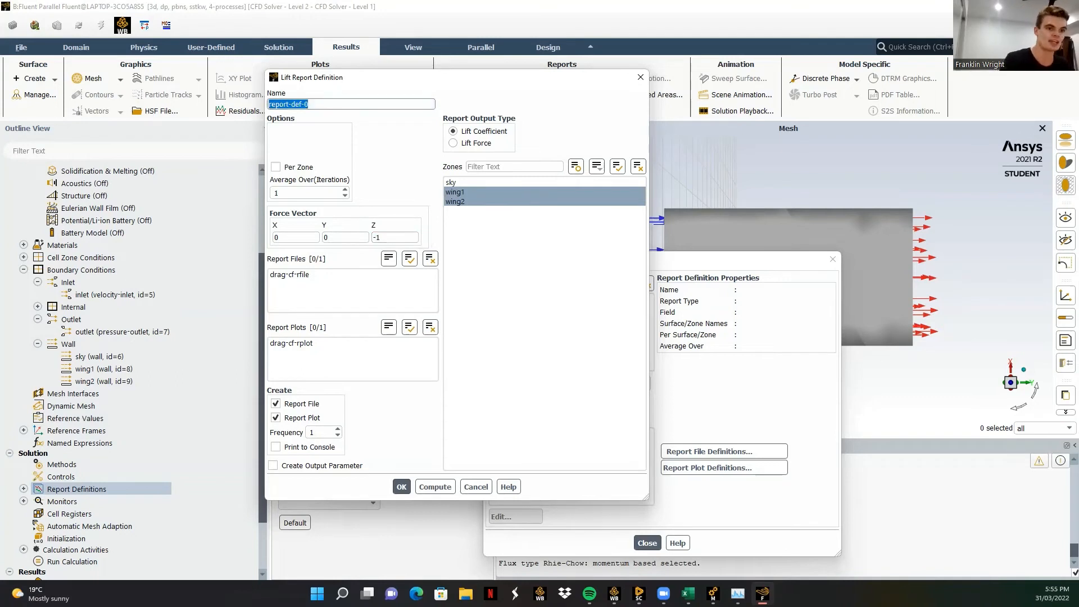
left_click_drag(973, 382, 998, 392)
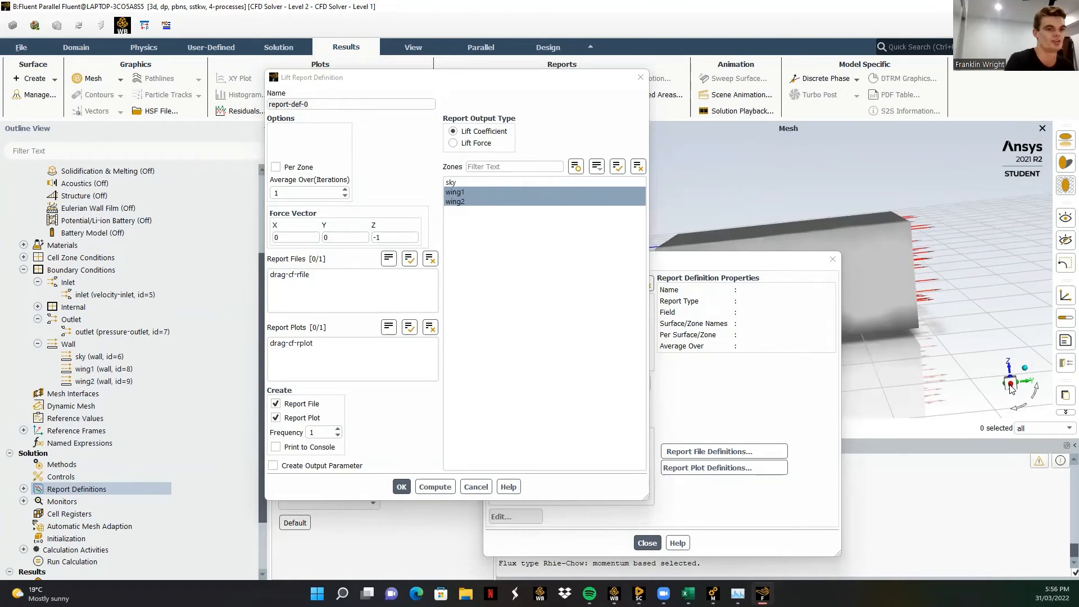
left_click(1012, 388)
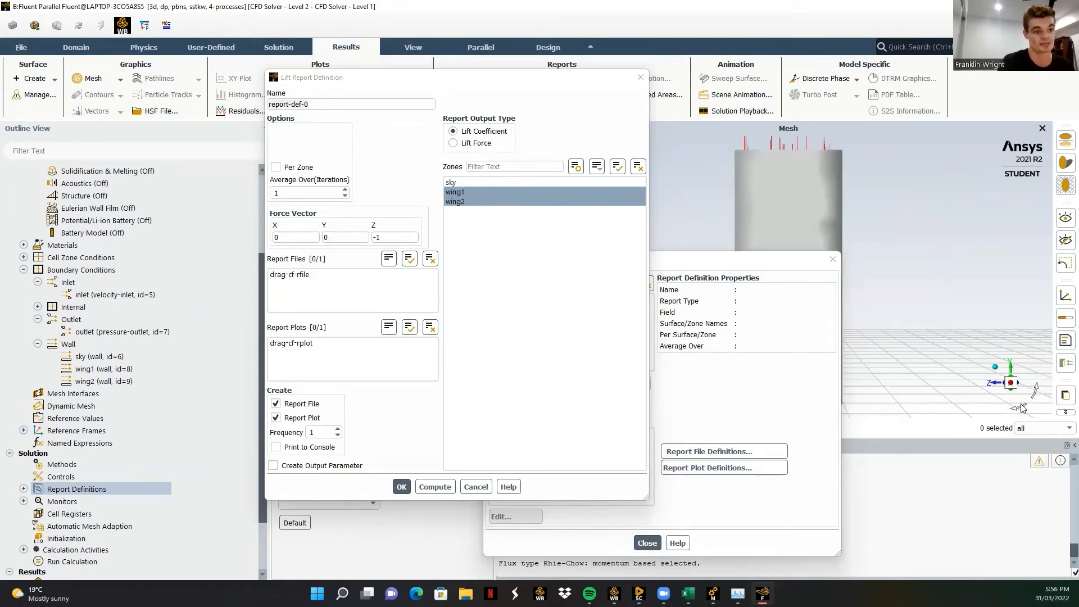
left_click(1020, 404)
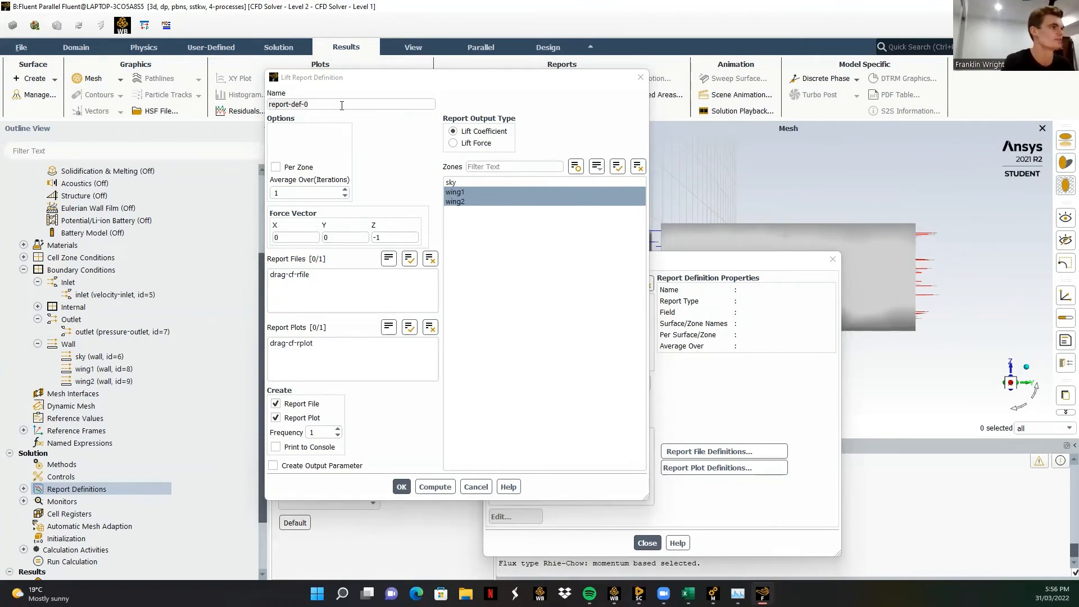
left_click_drag(349, 104, 176, 97)
key("BackSpace")
type("downforce-cf")
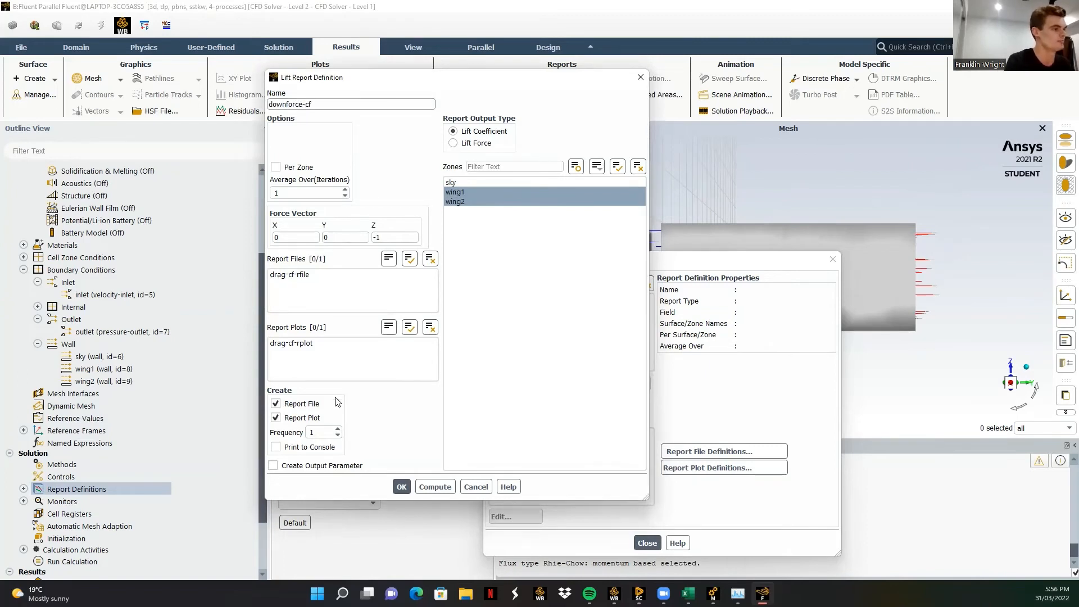
Enable console printing and an output parameter for the downforce-cf report, create it, and close the report definitions.
left_click(311, 447)
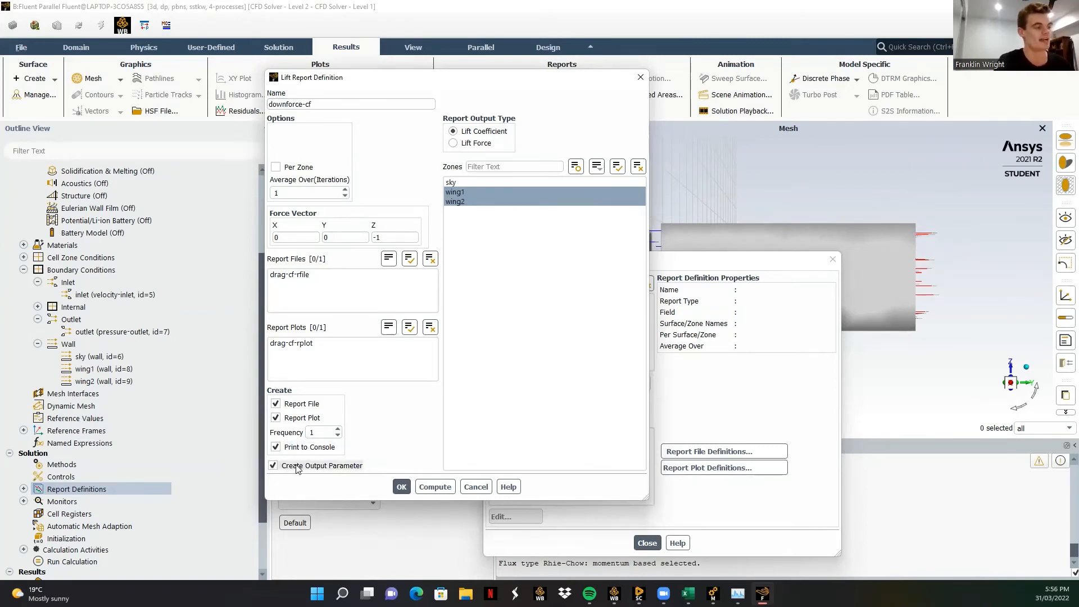
left_click(401, 488)
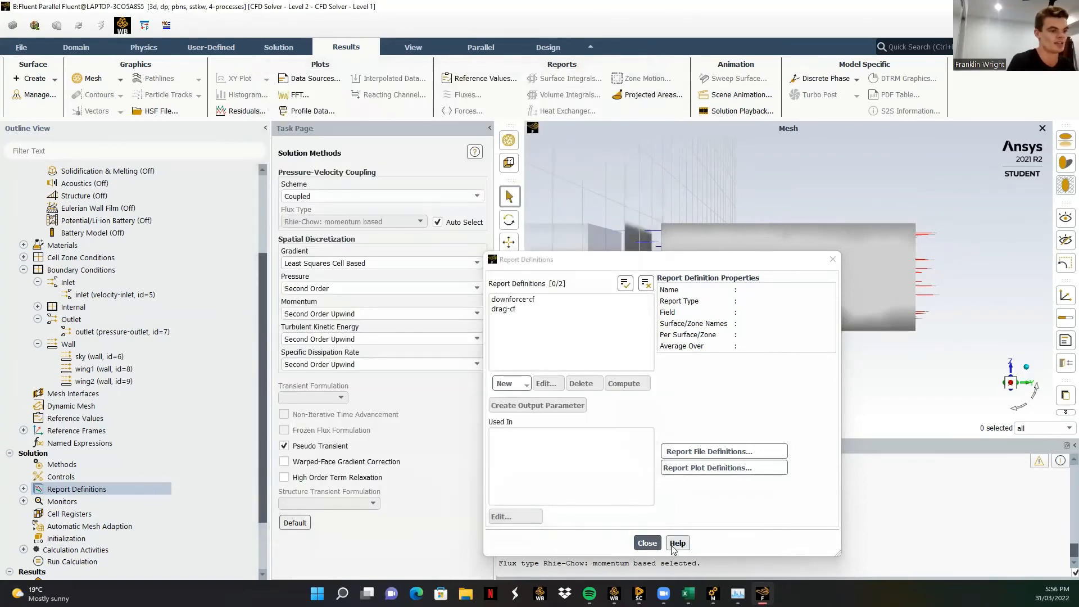
left_click(647, 543)
Review the report files and report plots listed under the solution monitors.
left_click(23, 502)
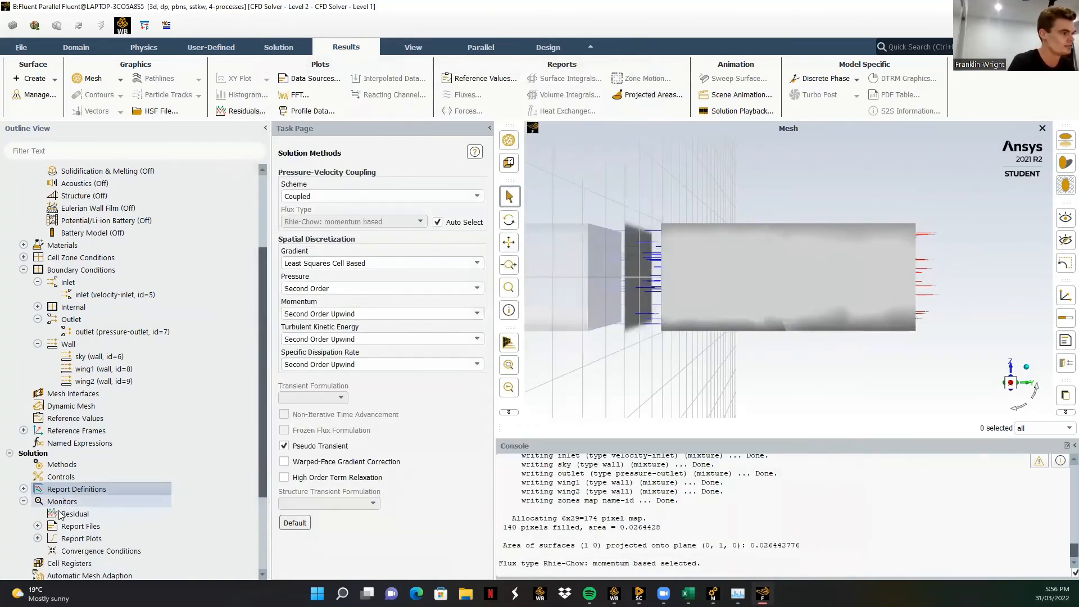
left_click(37, 526)
scroll(36, 506, "down", 2)
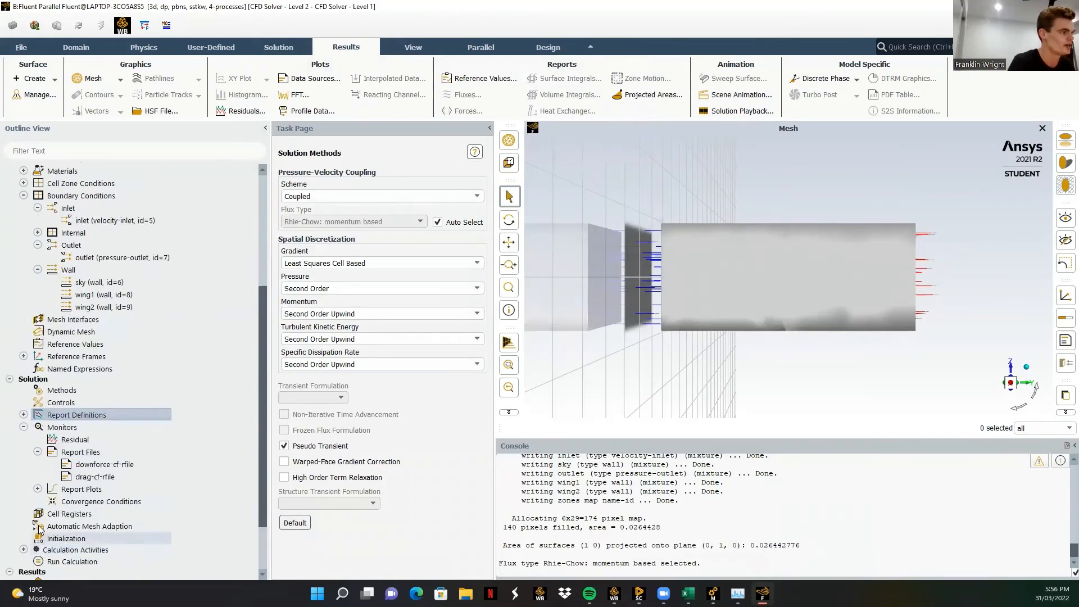
left_click(38, 489)
left_click(37, 489)
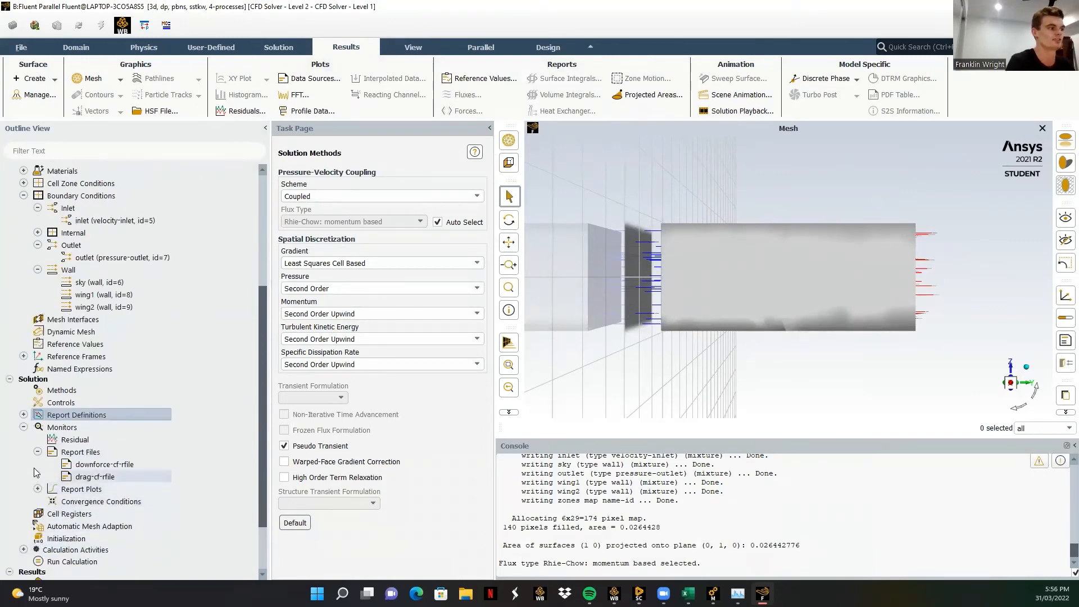
left_click(37, 452)
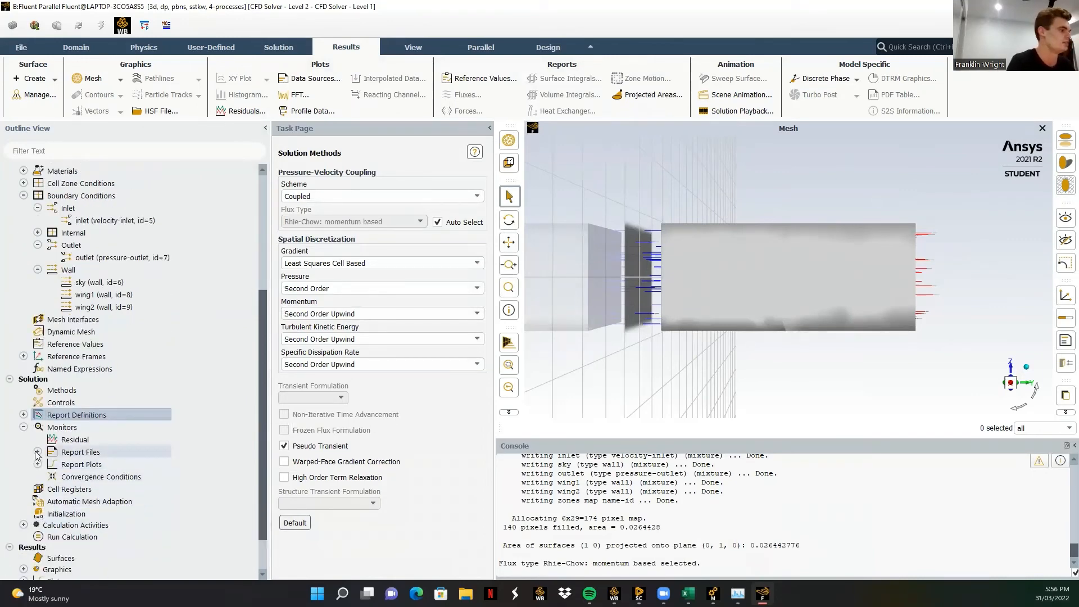
Add two convergence conditions, one based on the downforce-cf report and one on drag-cf.
left_click(103, 477)
double_click(103, 477)
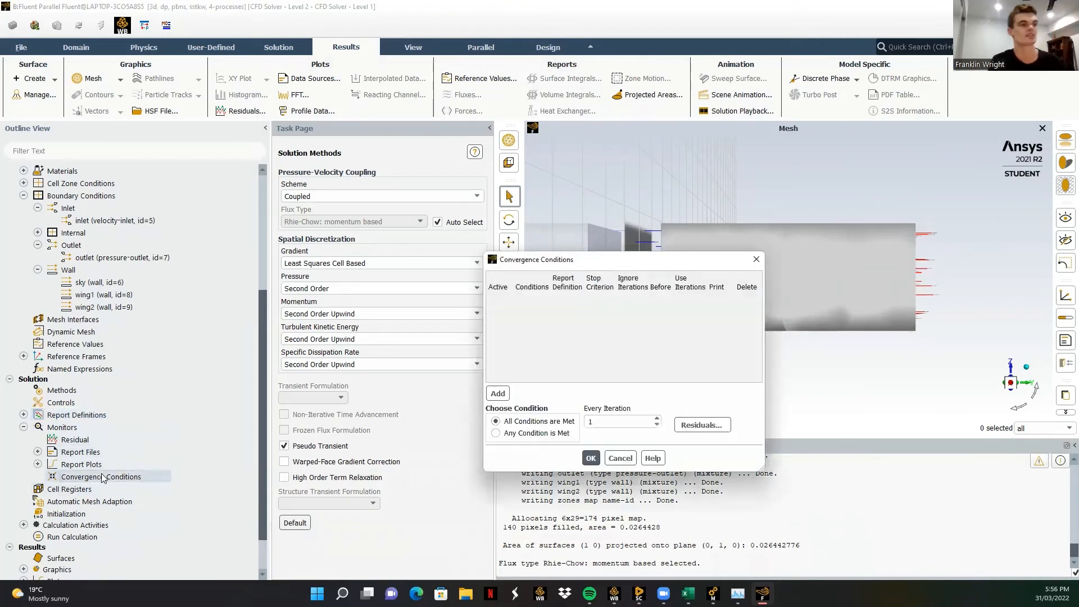
left_click(499, 395)
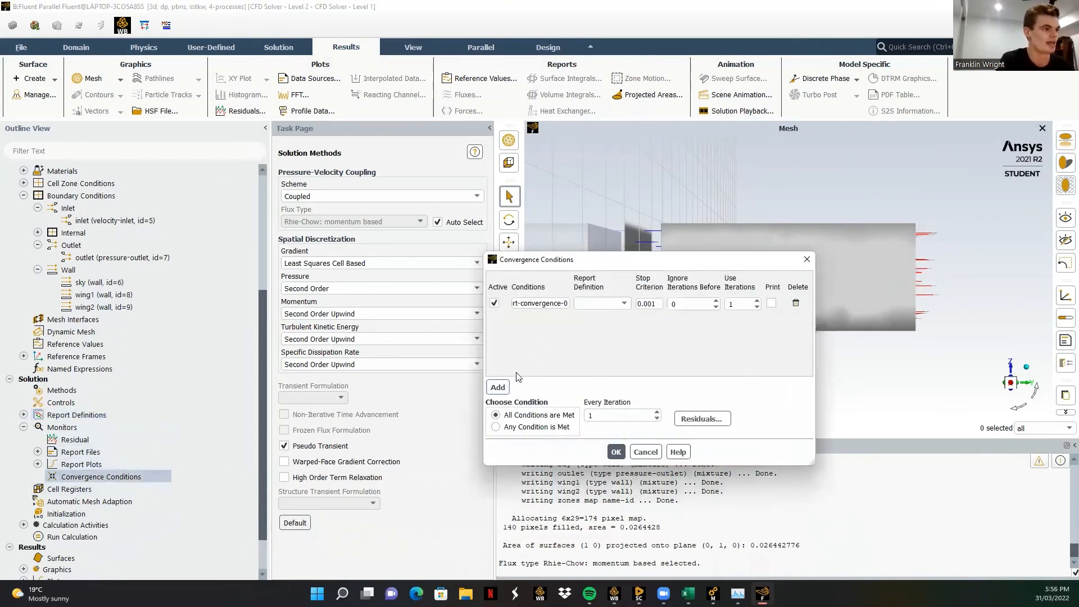
left_click(498, 387)
left_click(624, 303)
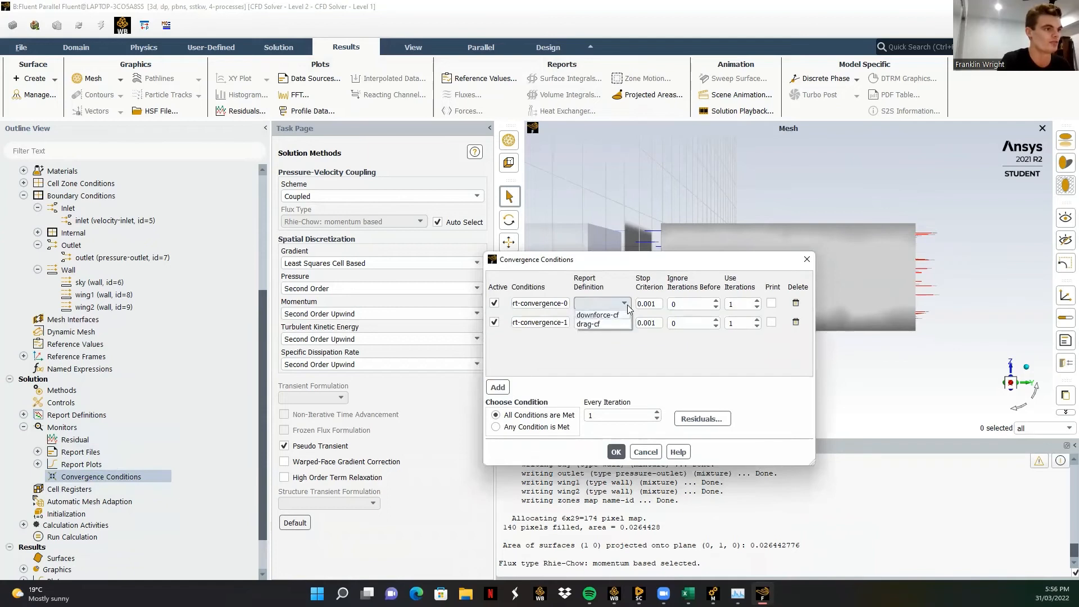
left_click(624, 316)
left_click(624, 322)
left_click(624, 344)
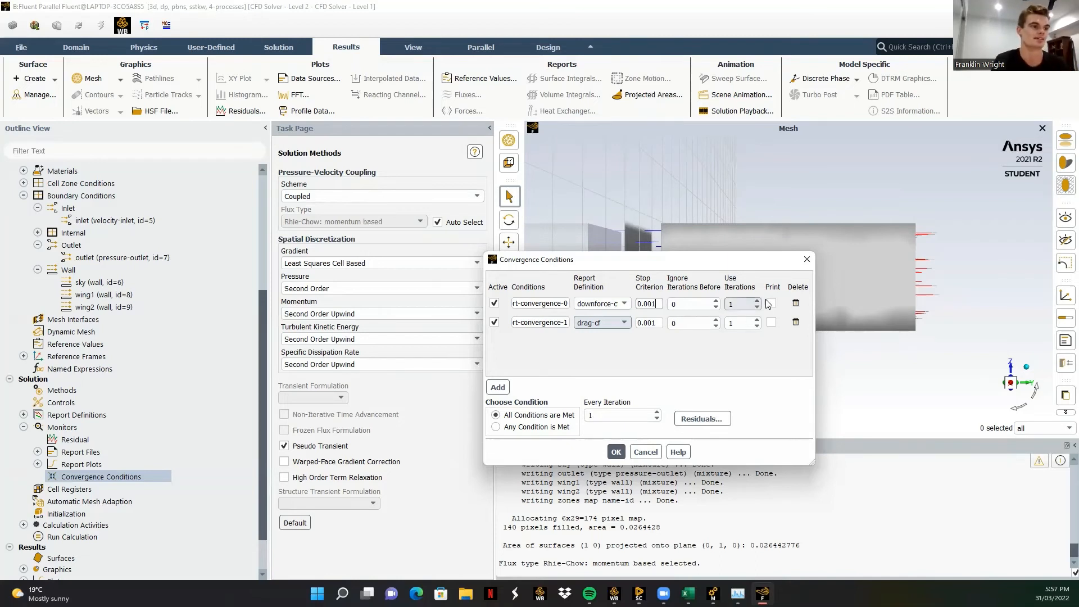
Ignore the first 20 iterations for both convergence conditions and apply them so that meeting any condition stops the solution.
left_click(702, 304)
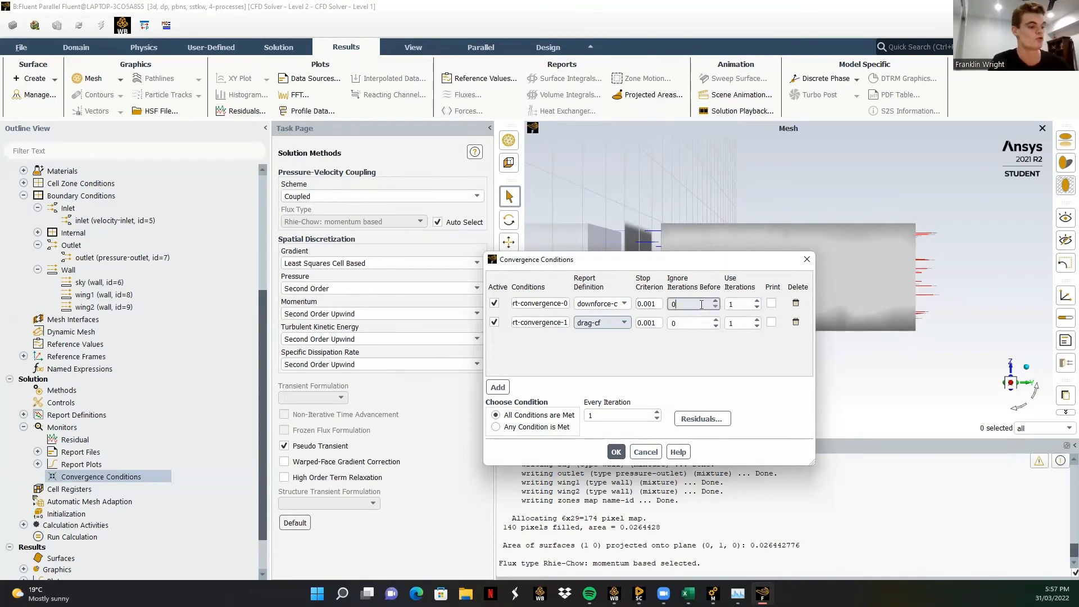
type("20")
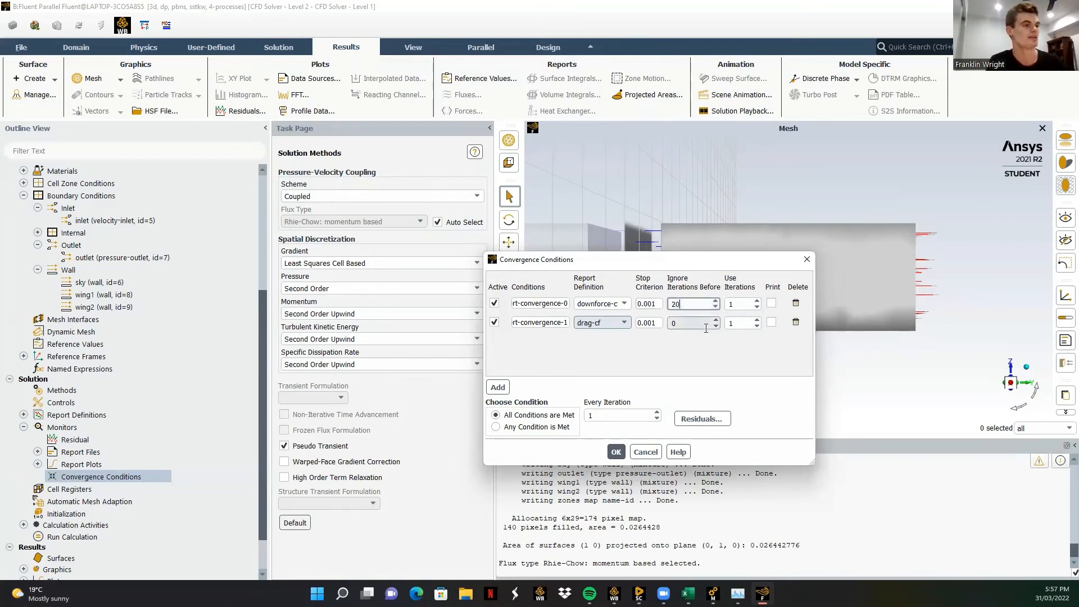
left_click(706, 328)
type("20")
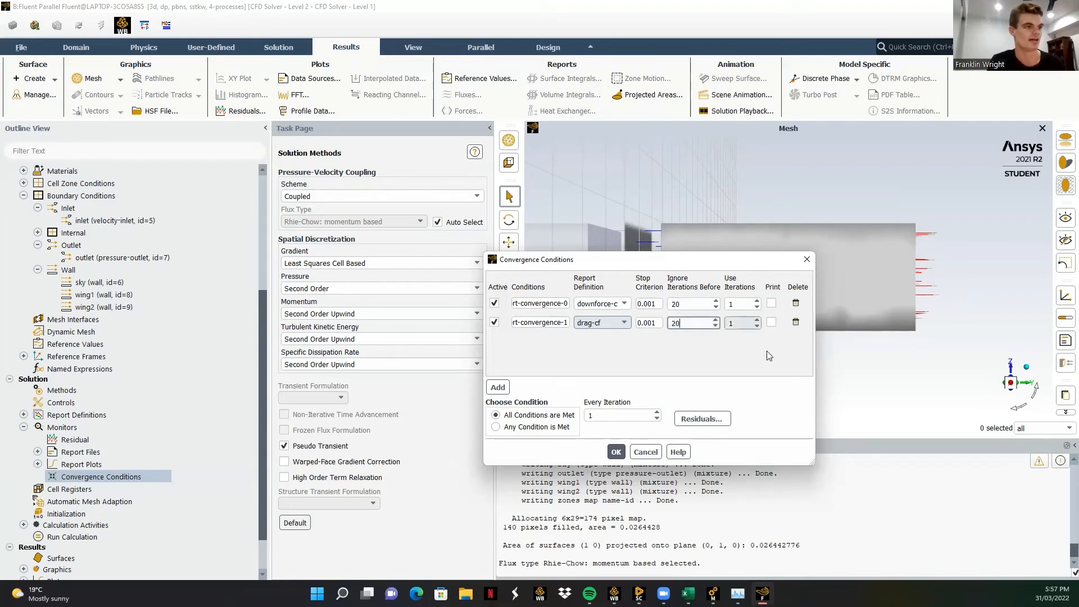
left_click(526, 427)
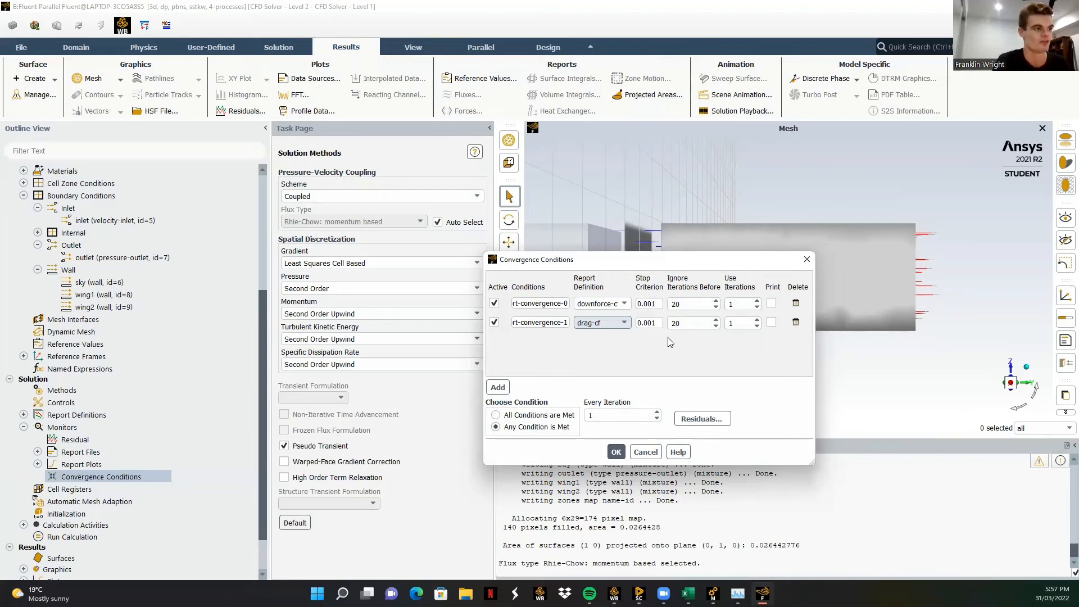
left_click(616, 453)
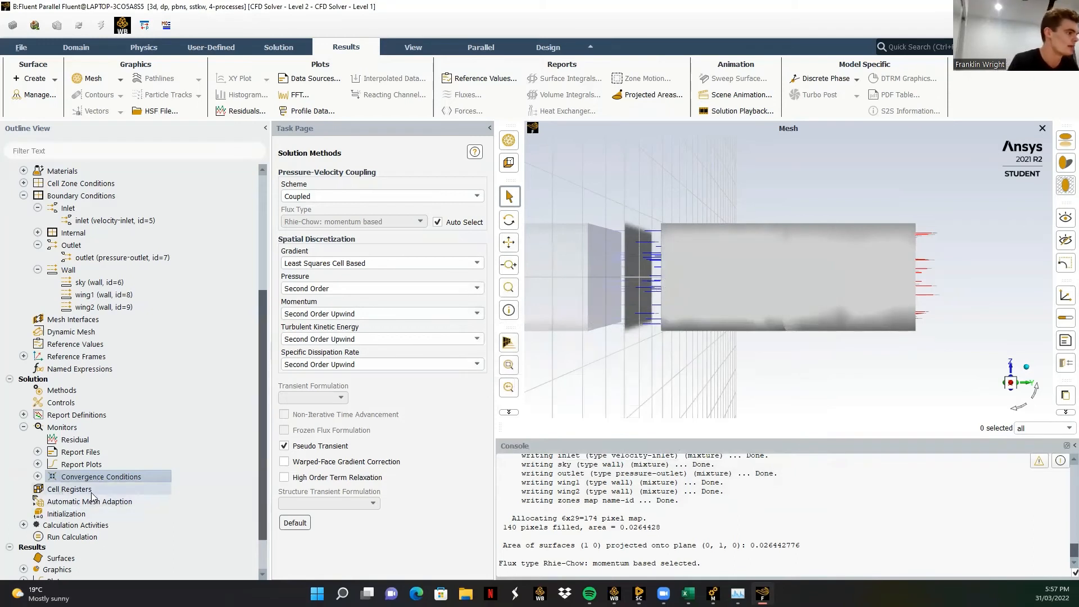
Initialize the solution with the hybrid initialization method.
left_click(95, 515)
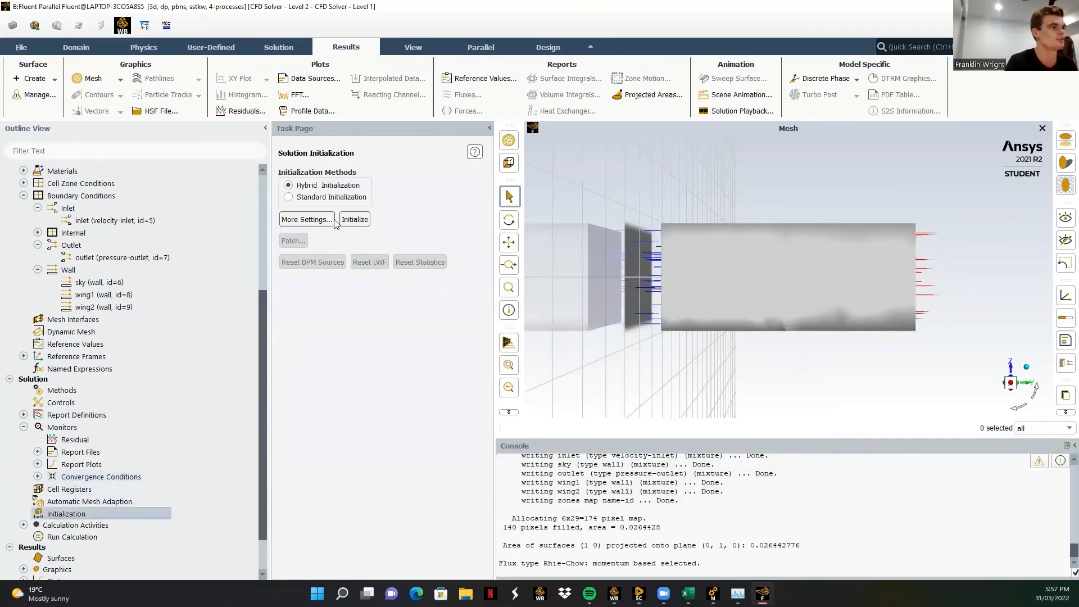
left_click(359, 221)
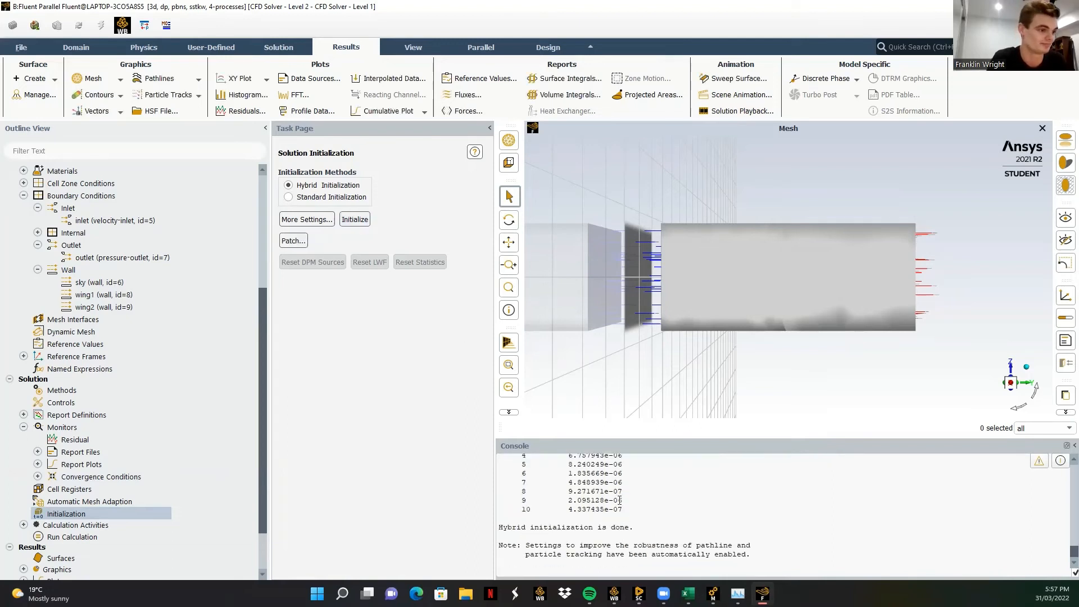
Check the general solver type and time settings against the run calculation settings.
left_click(78, 538)
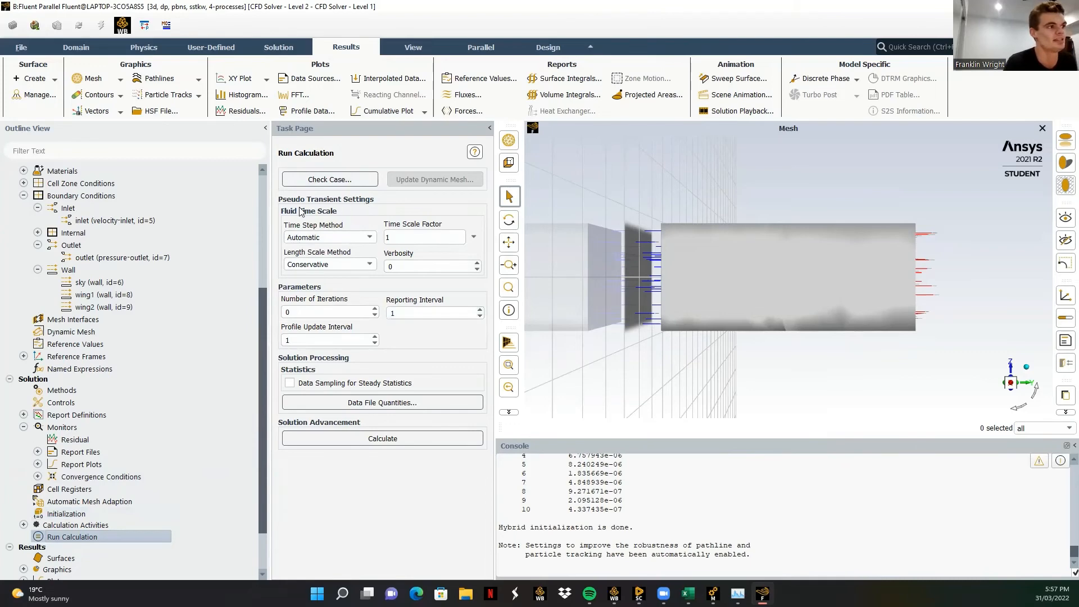
scroll(71, 200, "up", 5)
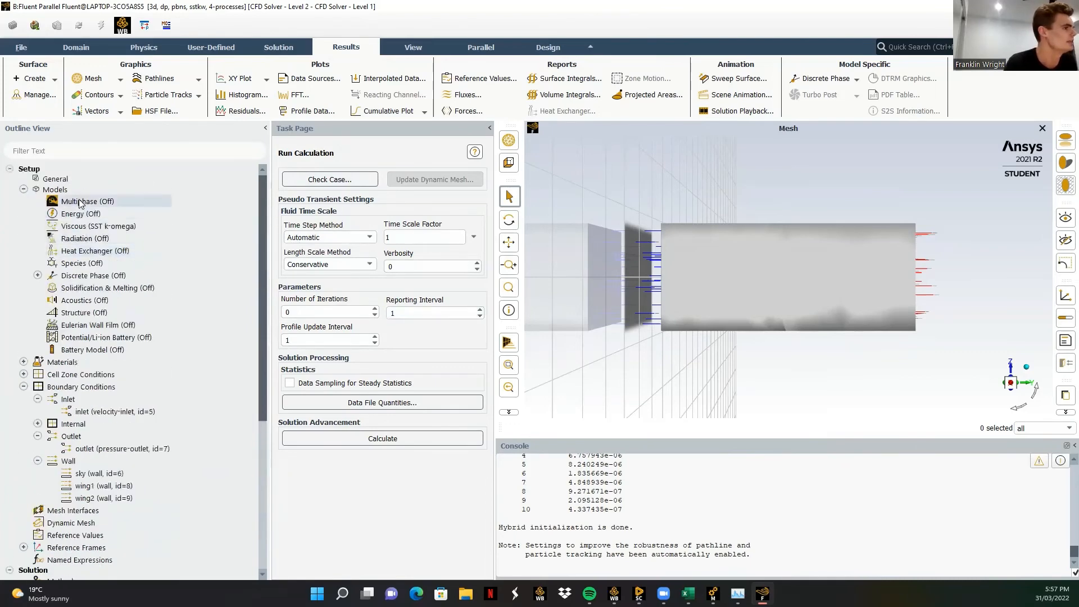
left_click(55, 180)
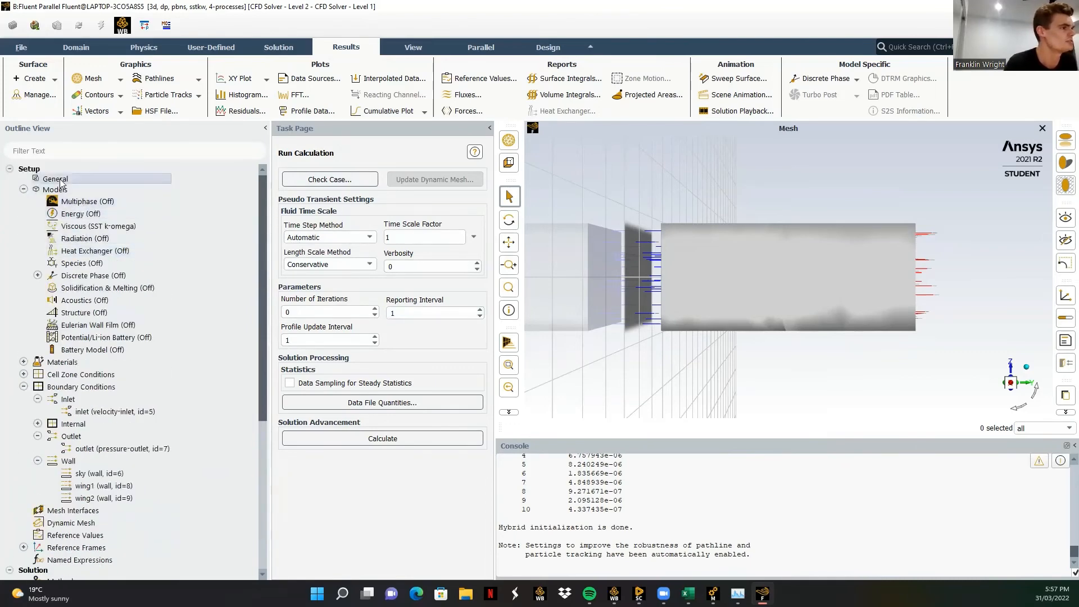
double_click(56, 180)
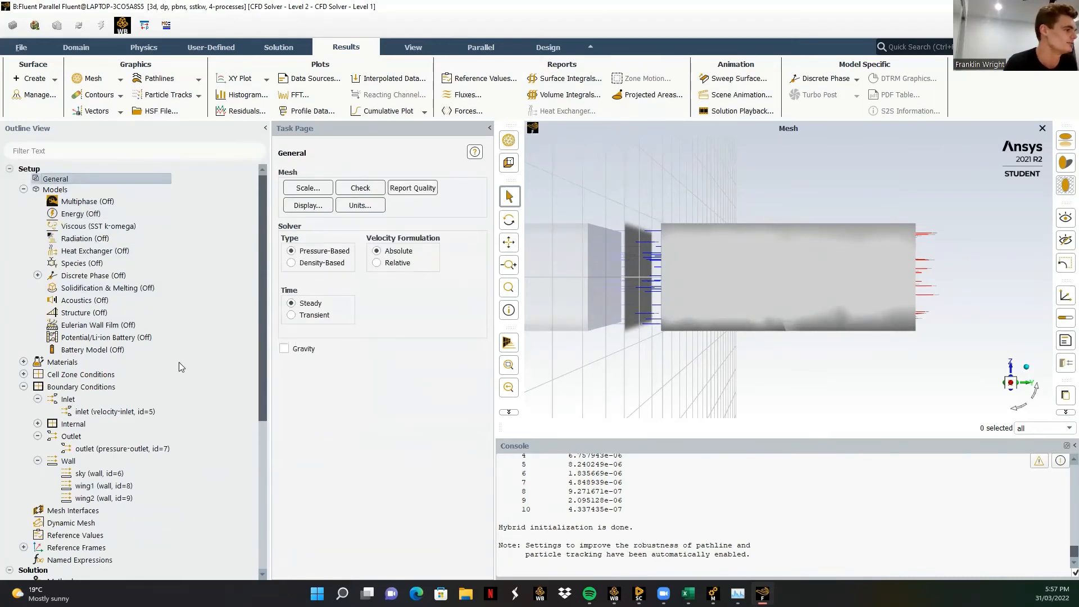
Set the number of iterations for the calculation run to 200.
scroll(179, 362, "down", 6)
double_click(97, 513)
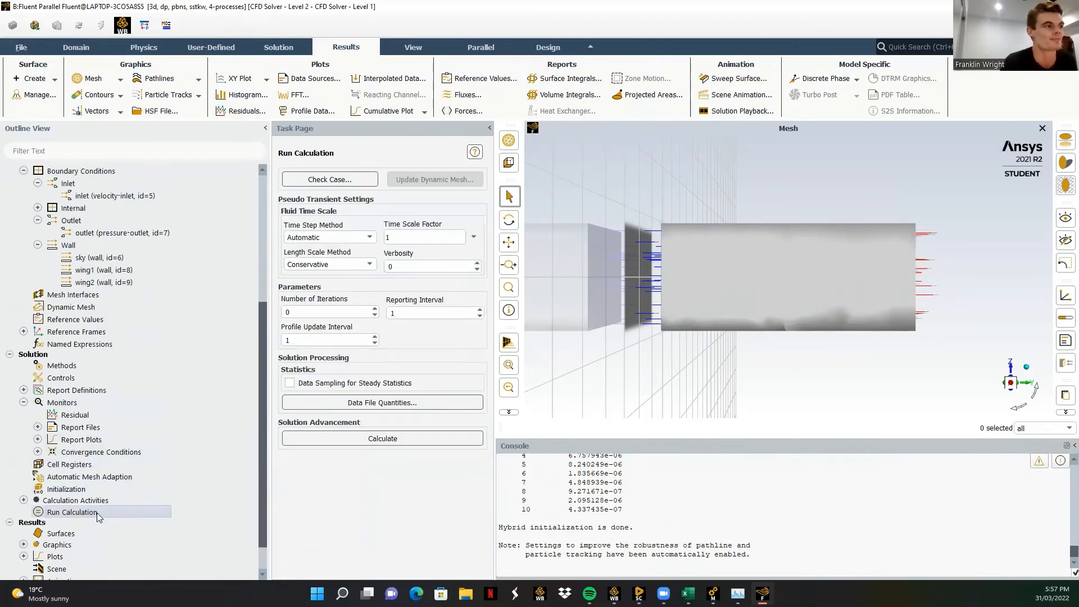
left_click(302, 311)
key("BackSpace")
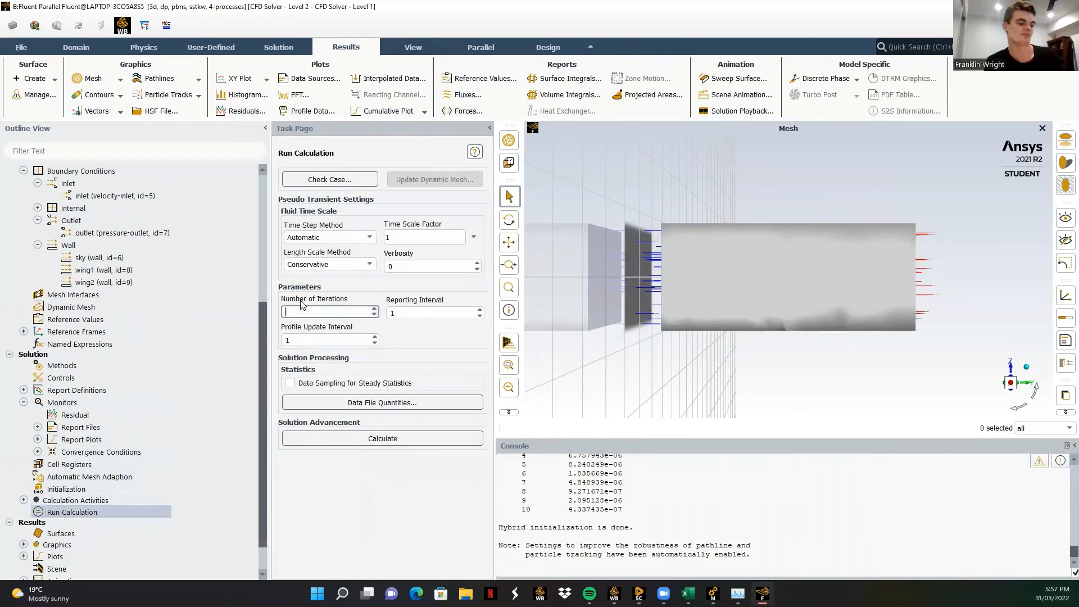
type("200")
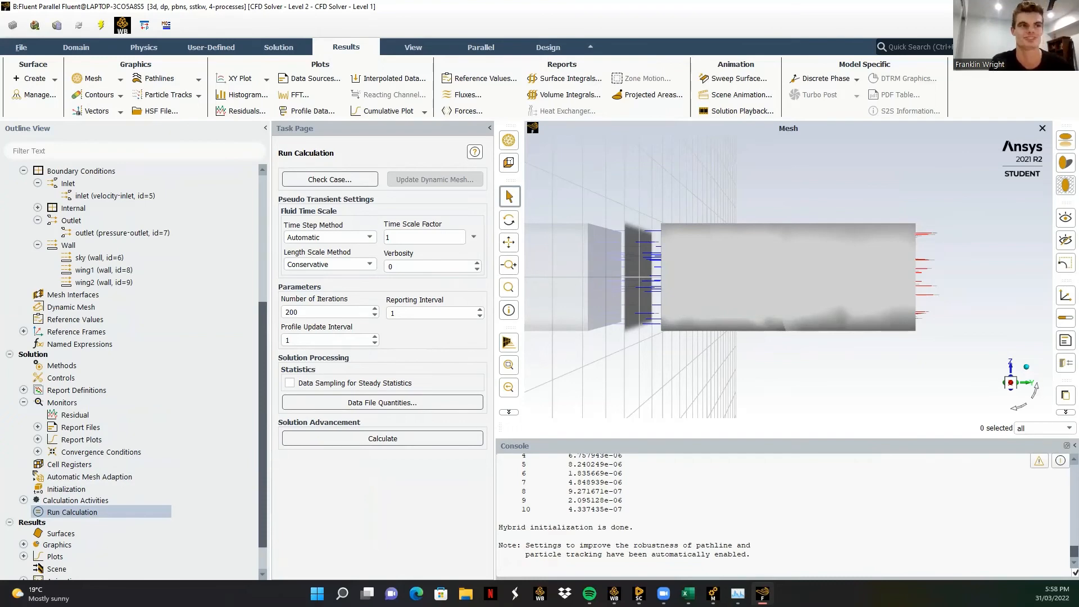
Switch to Workbench to examine the parameter set's input and output parameters, and return to Fluent.
left_click(1014, 6)
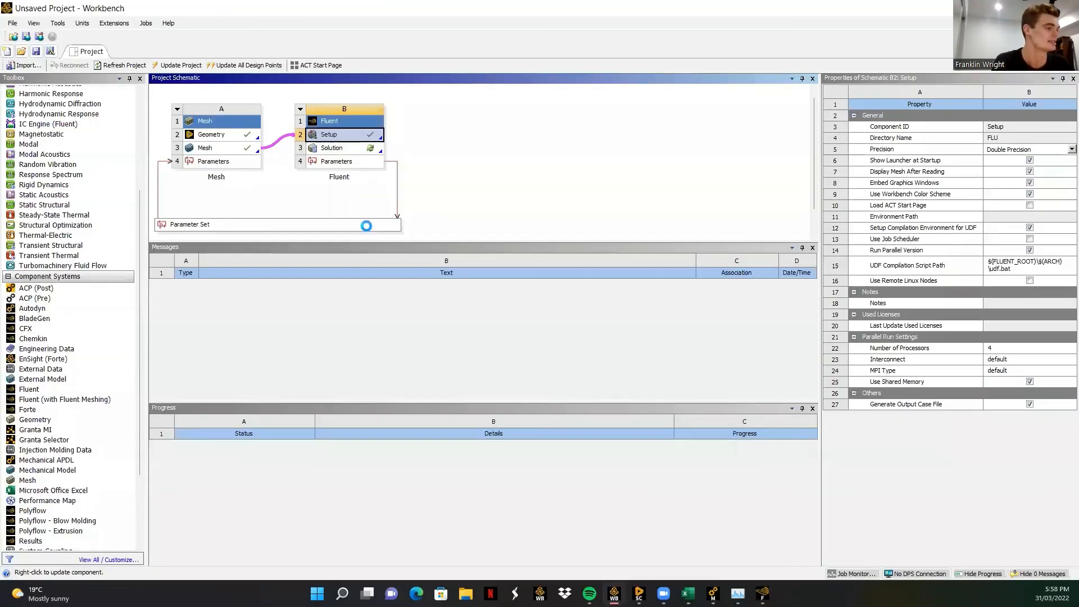
double_click(366, 226)
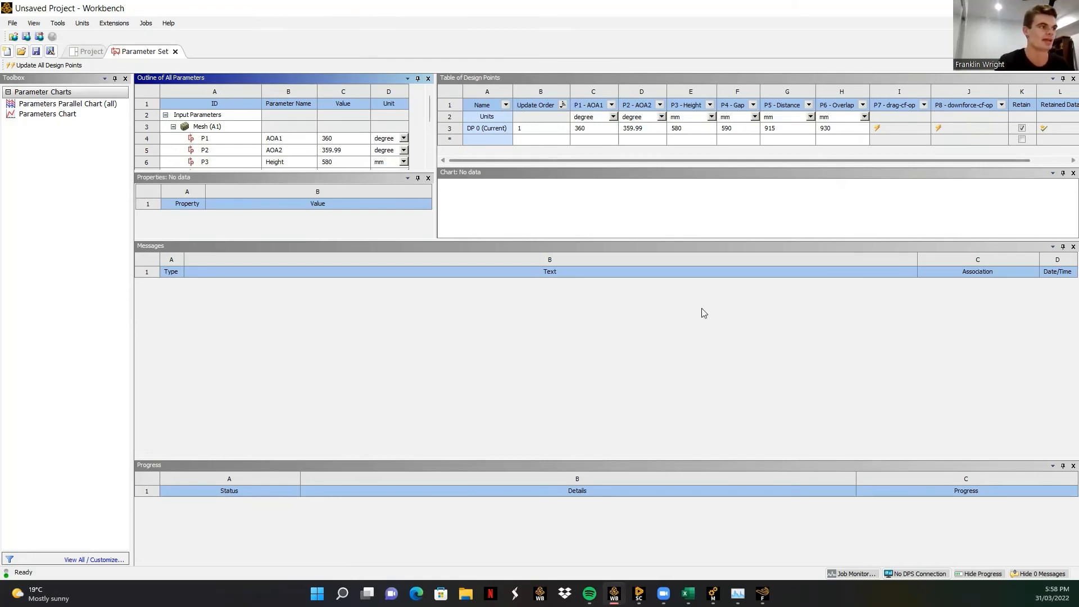
left_click(762, 593)
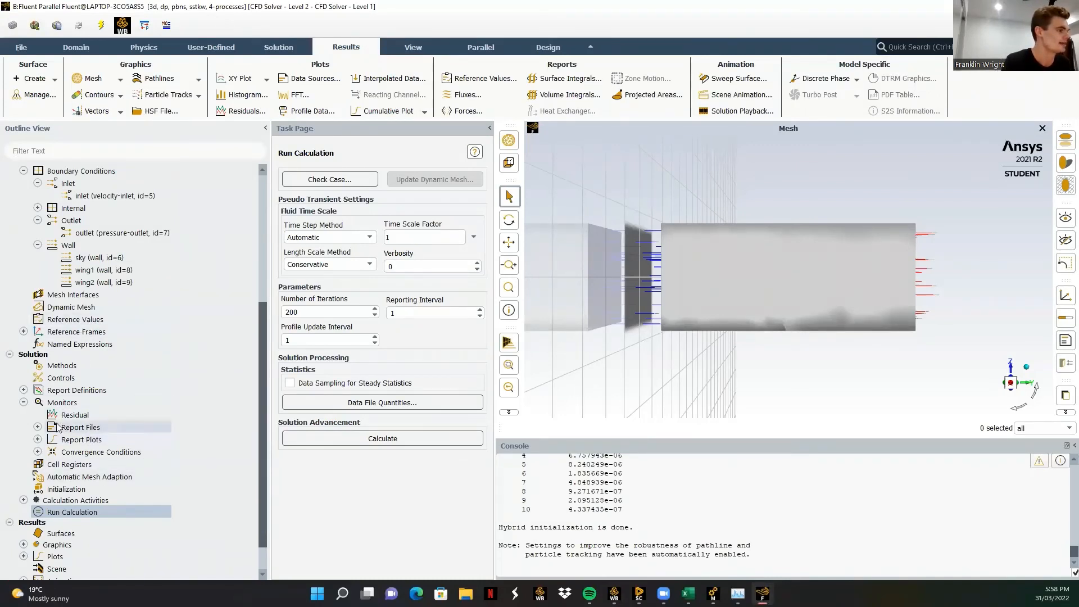
Start a new drag report definition named drag with Drag Force as its output type.
left_click(51, 393)
double_click(51, 393)
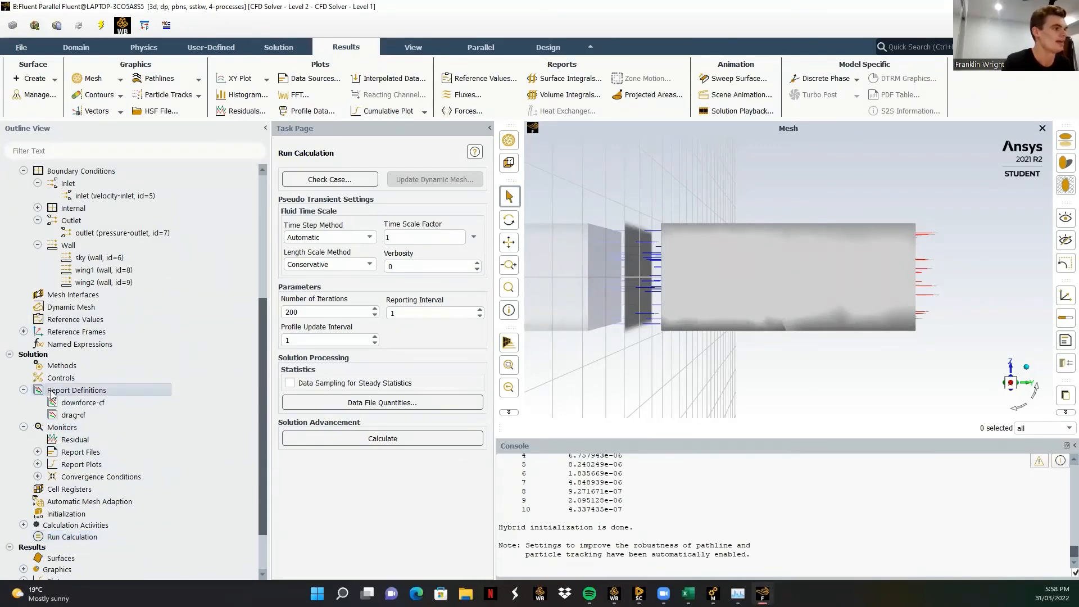
left_click(516, 384)
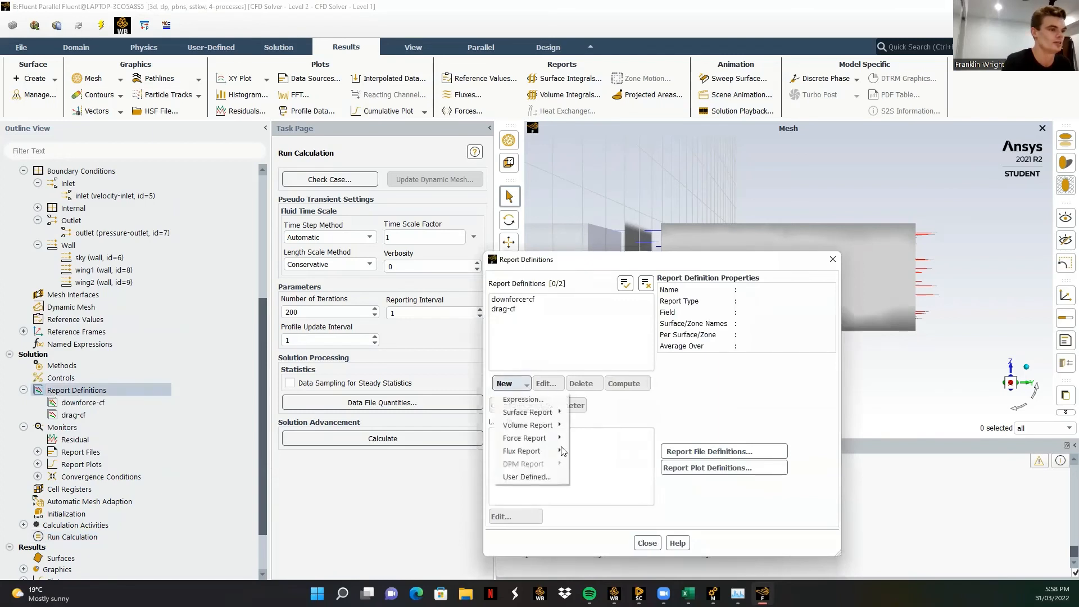
left_click(586, 442)
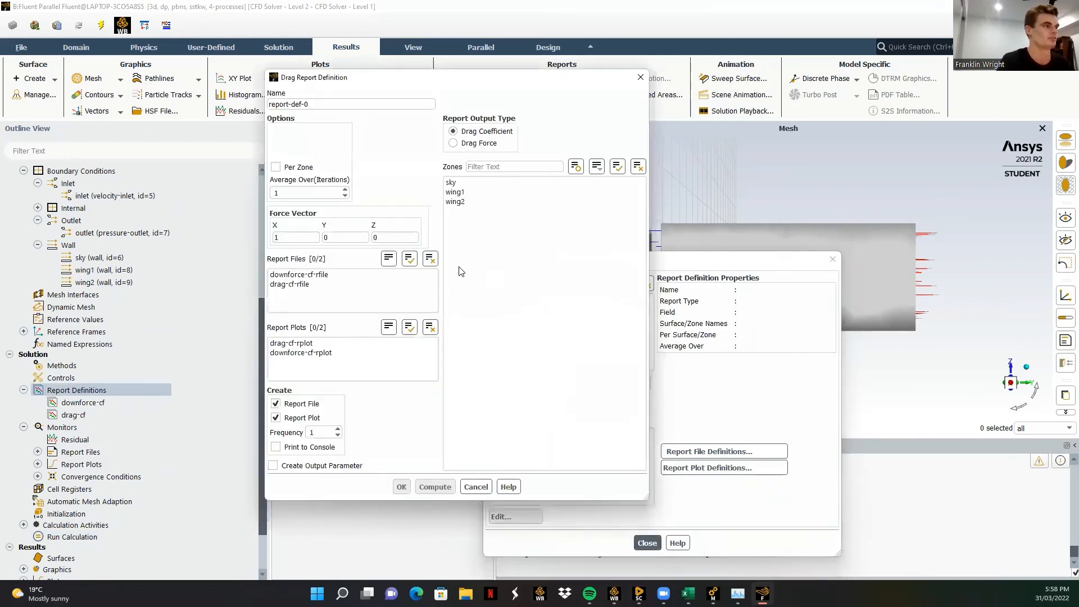
type("drag")
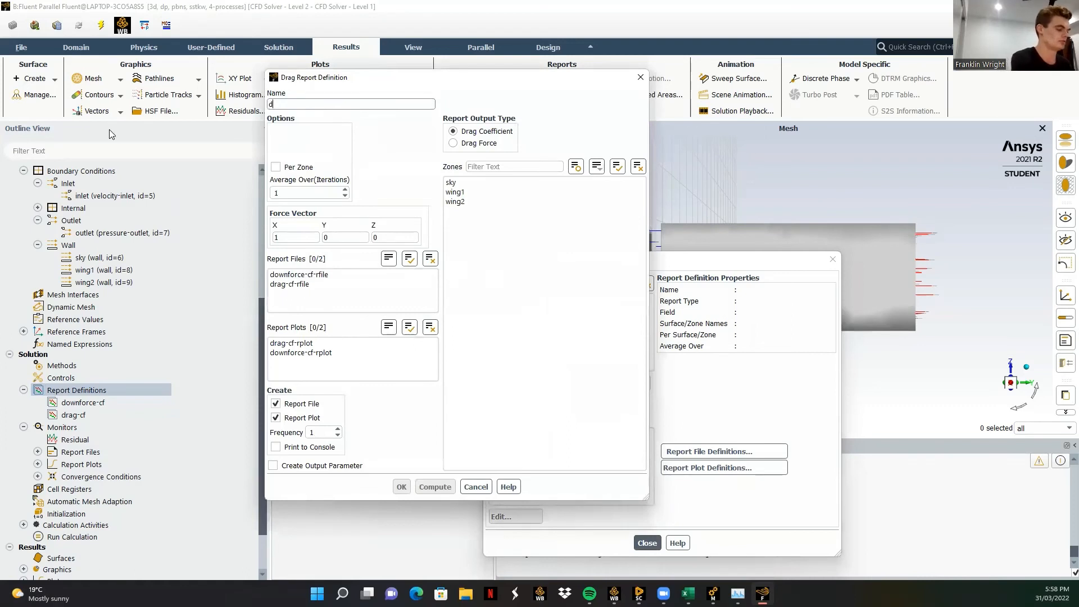
left_click(452, 143)
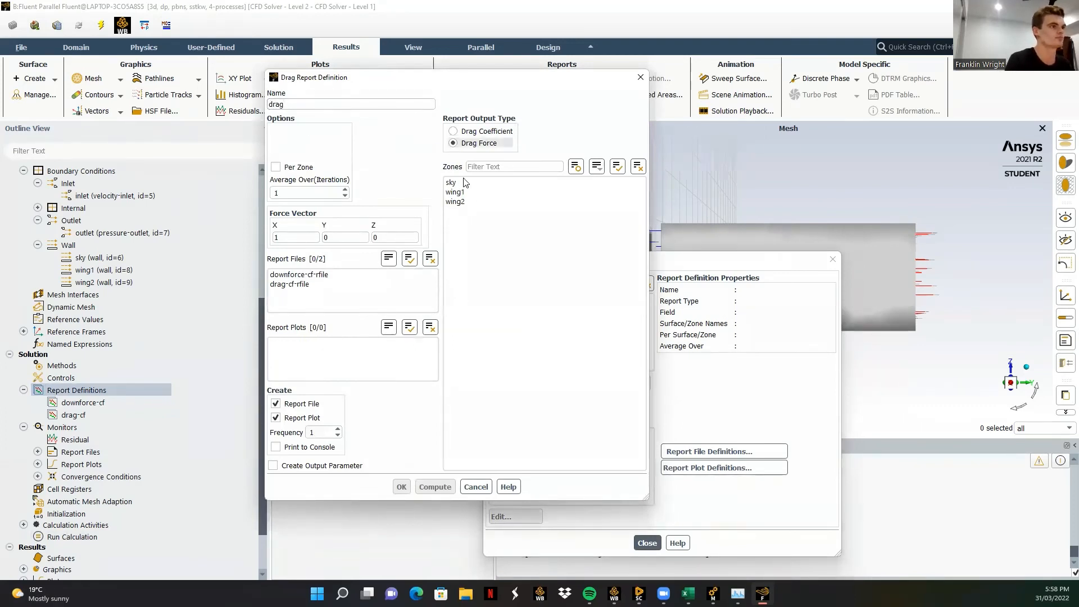
Assign zones wing1 and wing2 to the drag force report, enable its output parameter and console printing, and create it.
left_click(456, 192)
left_click(456, 202)
left_click(274, 465)
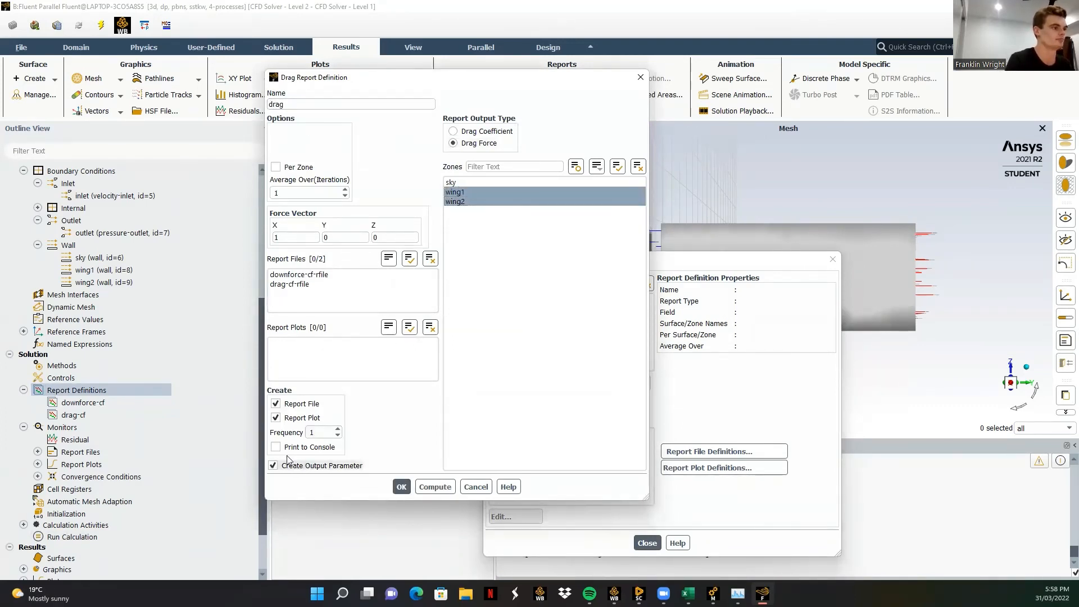
left_click(276, 447)
left_click(403, 487)
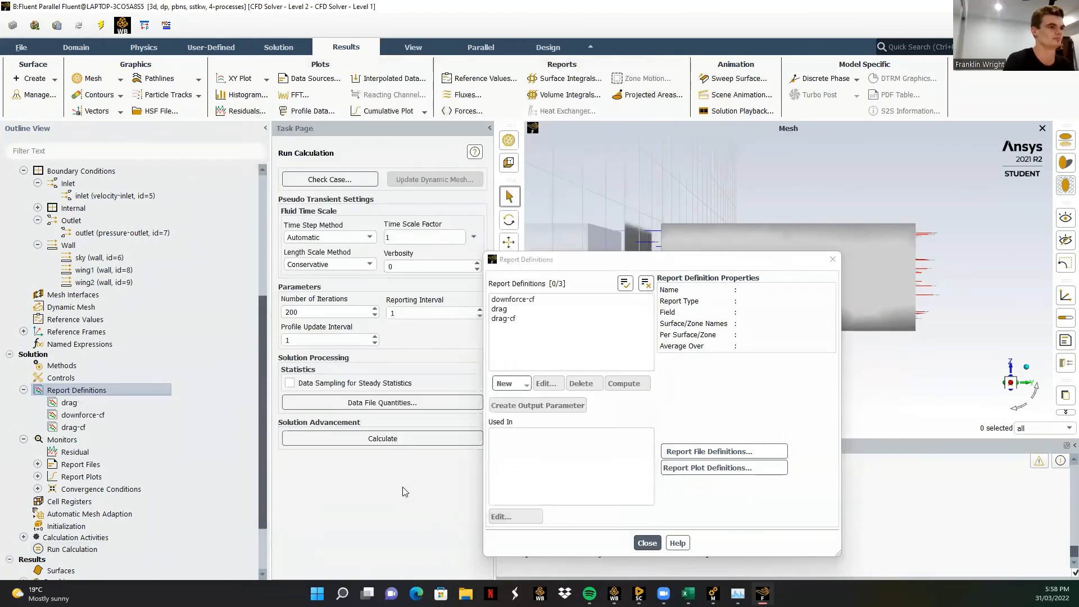
Start a new lift report definition named downforce with Lift Force as its output type, covering zones wing1 and wing2.
left_click(511, 384)
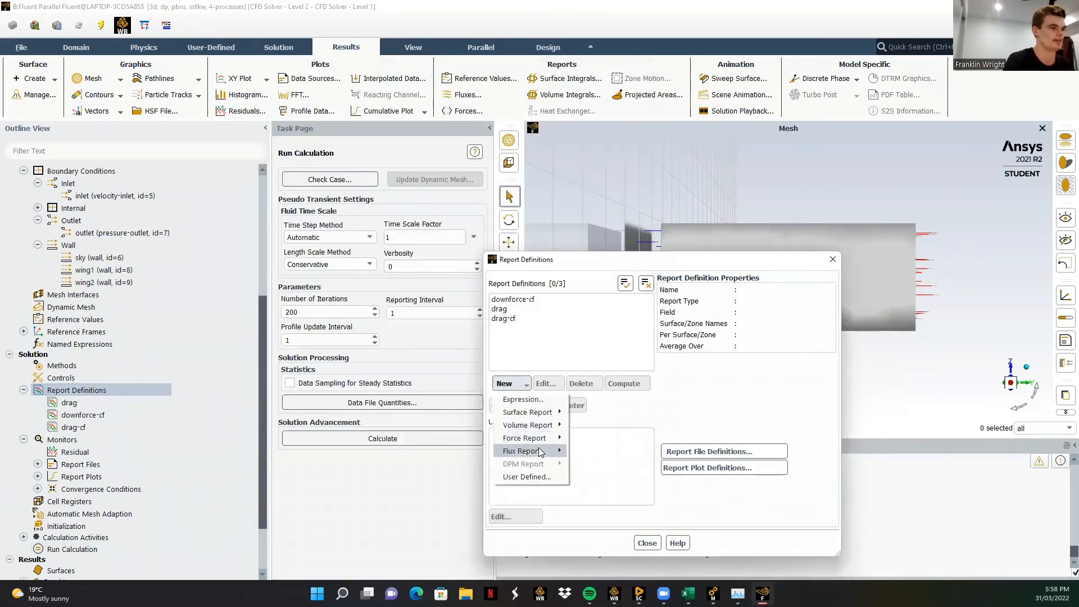
mouse_move(531, 439)
left_click(585, 452)
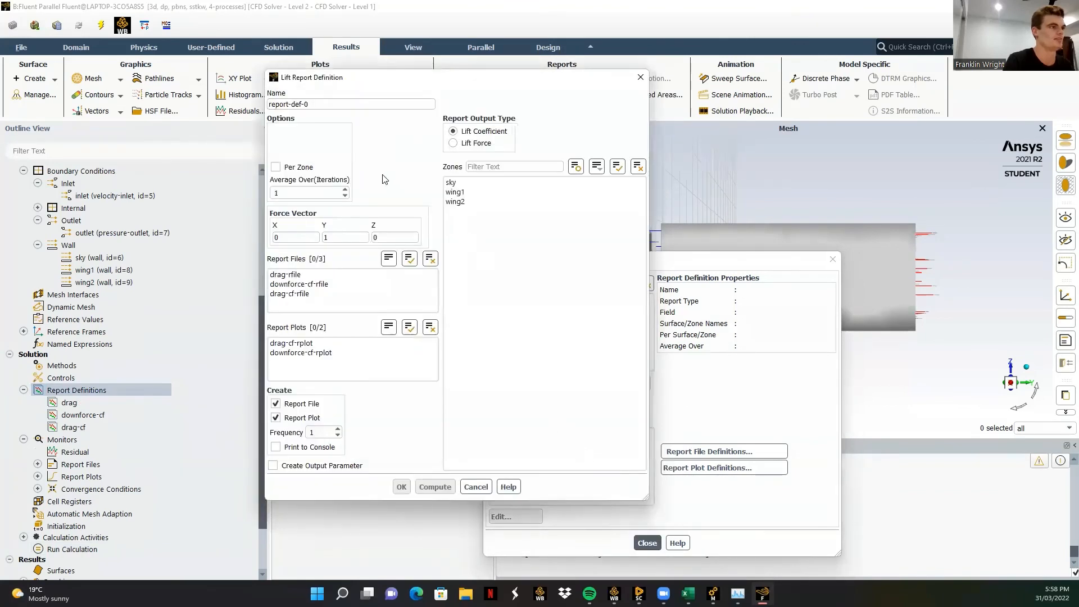
left_click_drag(331, 105, 95, 99)
type("downforce")
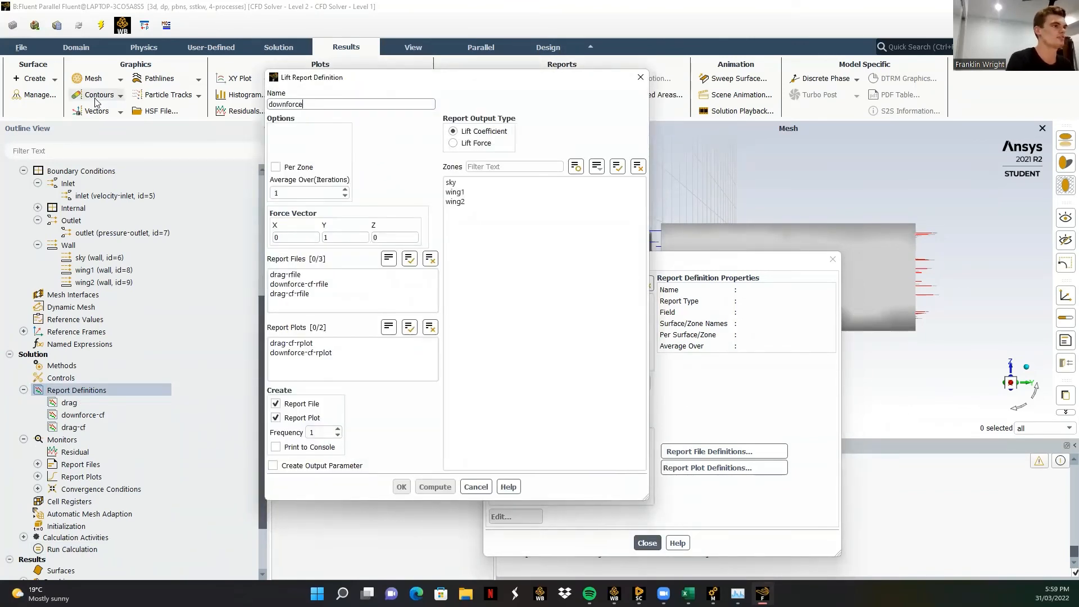
left_click(453, 142)
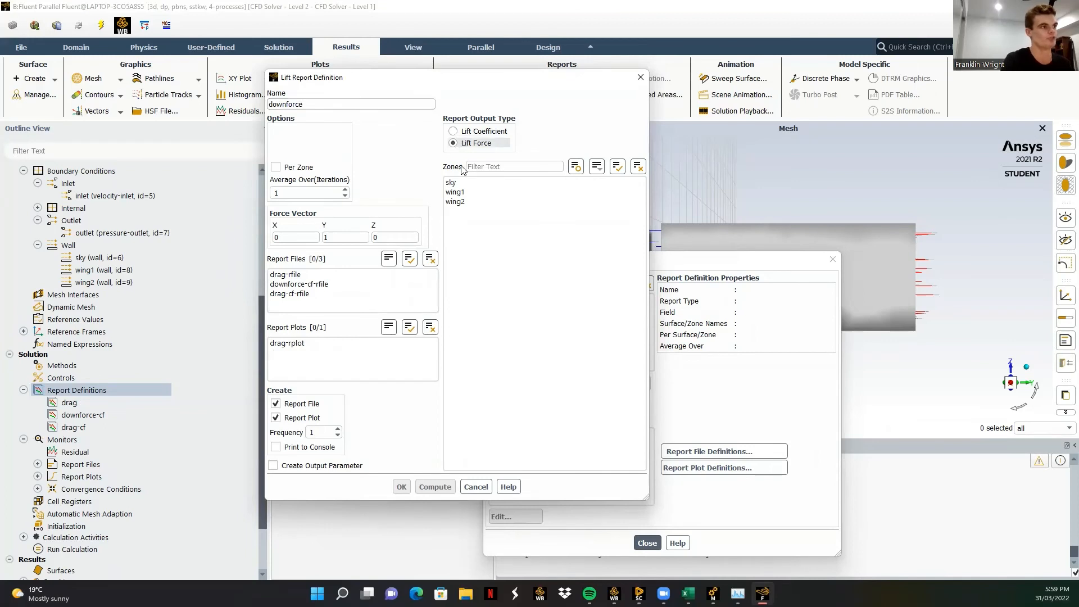
left_click(467, 192)
left_click(458, 201)
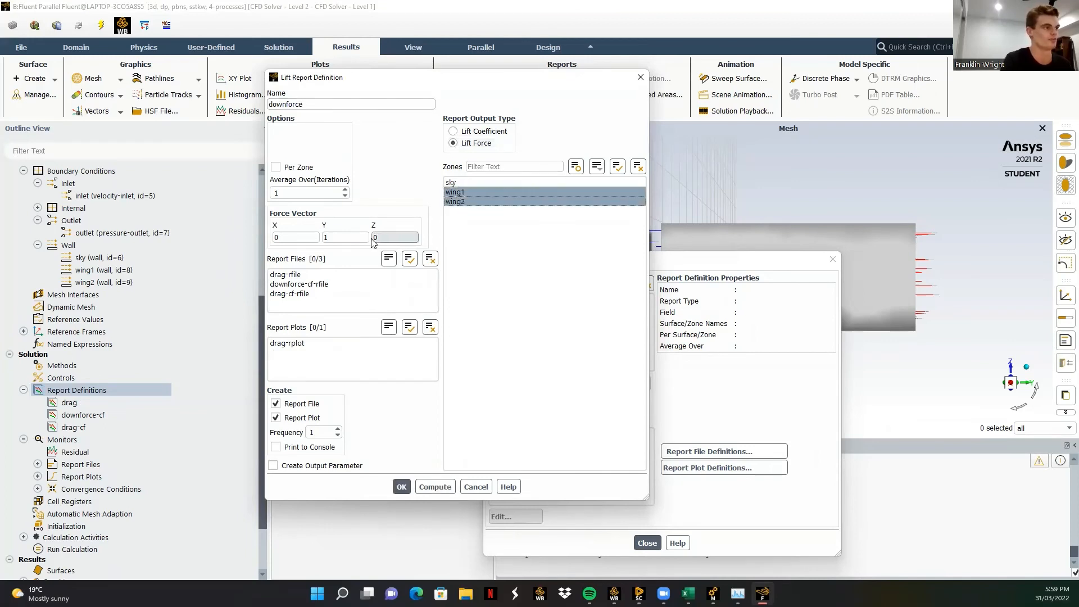
Set the downforce report's force vector to 0, 0, -1, enable console printing and its output parameter, and create it.
left_click(368, 238)
key("BackSpace")
type("0")
left_click(392, 237)
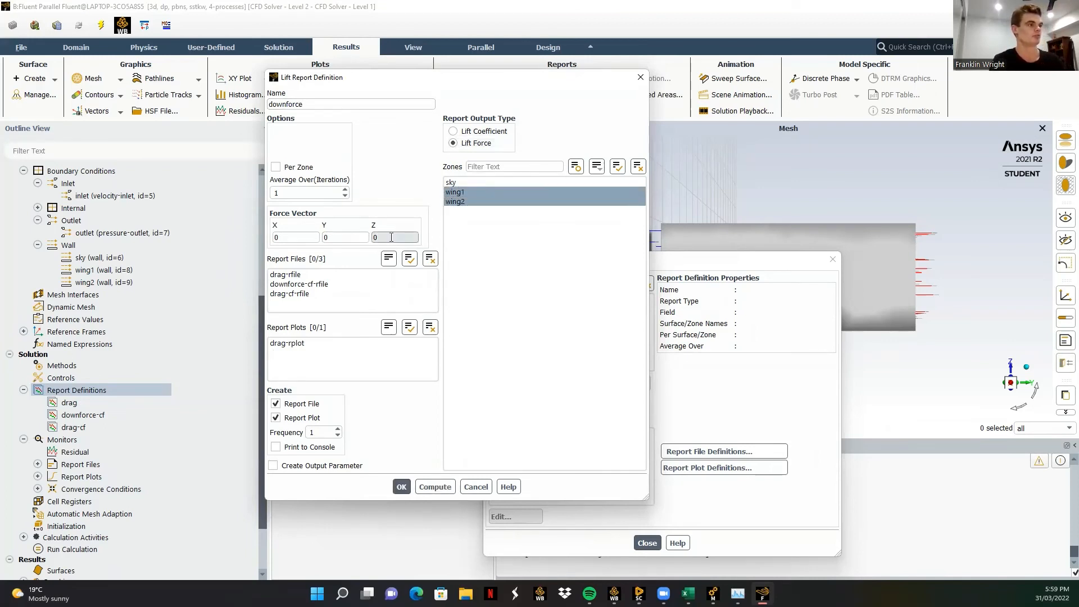
type("-1")
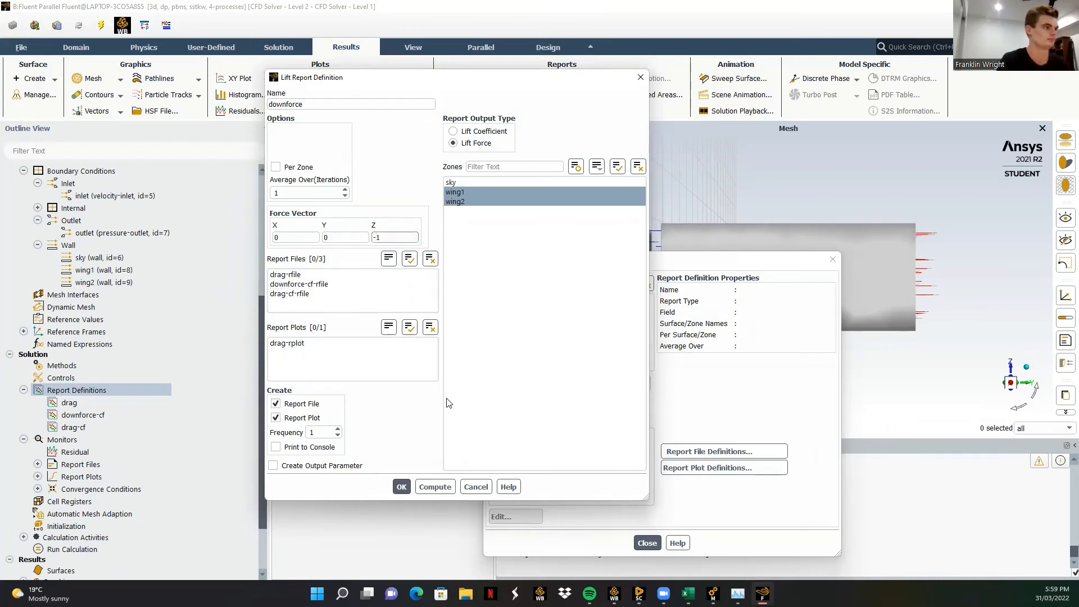
left_click(287, 448)
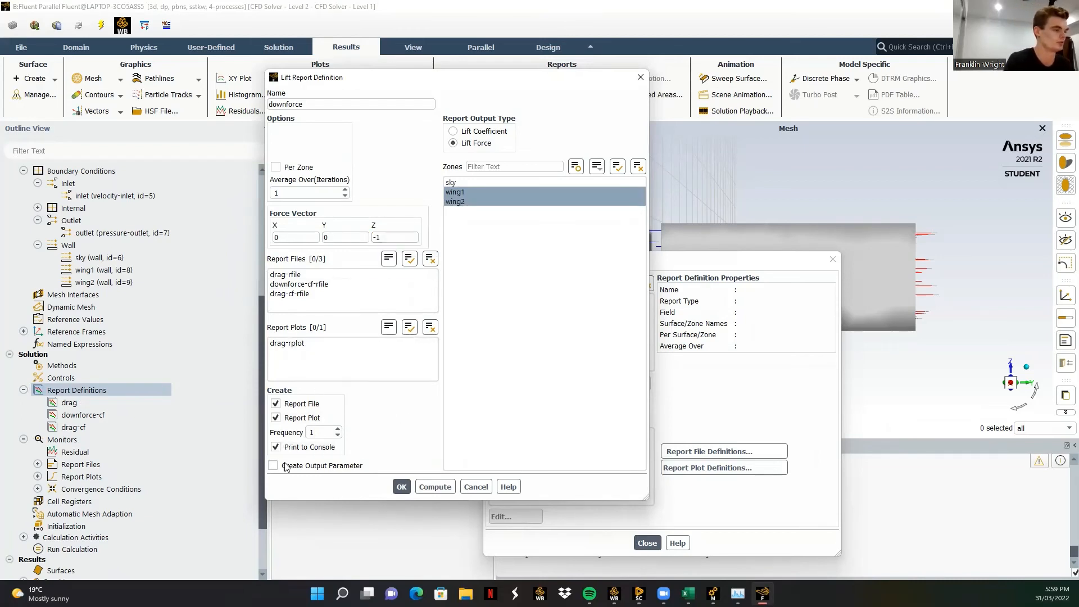
left_click(287, 465)
left_click(401, 487)
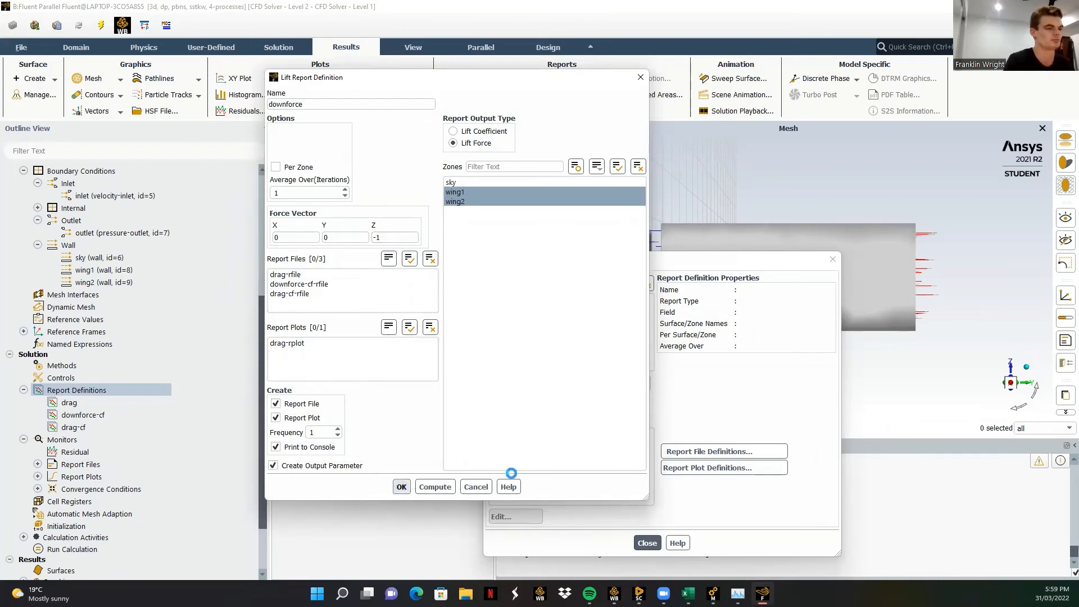
left_click(647, 543)
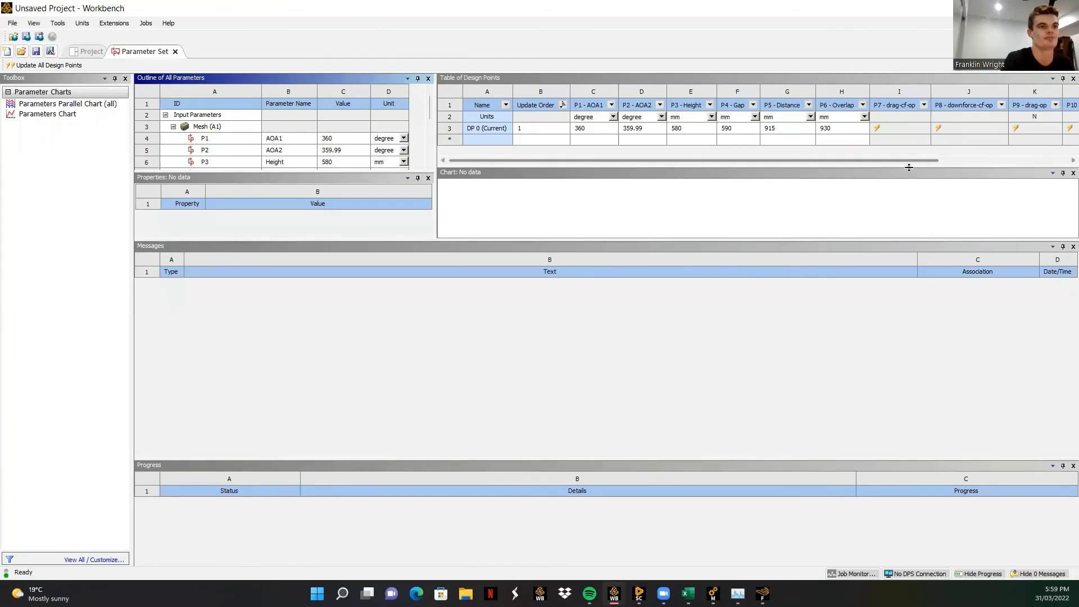
Add a design point in Workbench's parameter set with AOA1 9, AOA2 27.5 and Gap 602 mm.
left_click_drag(912, 161, 800, 187)
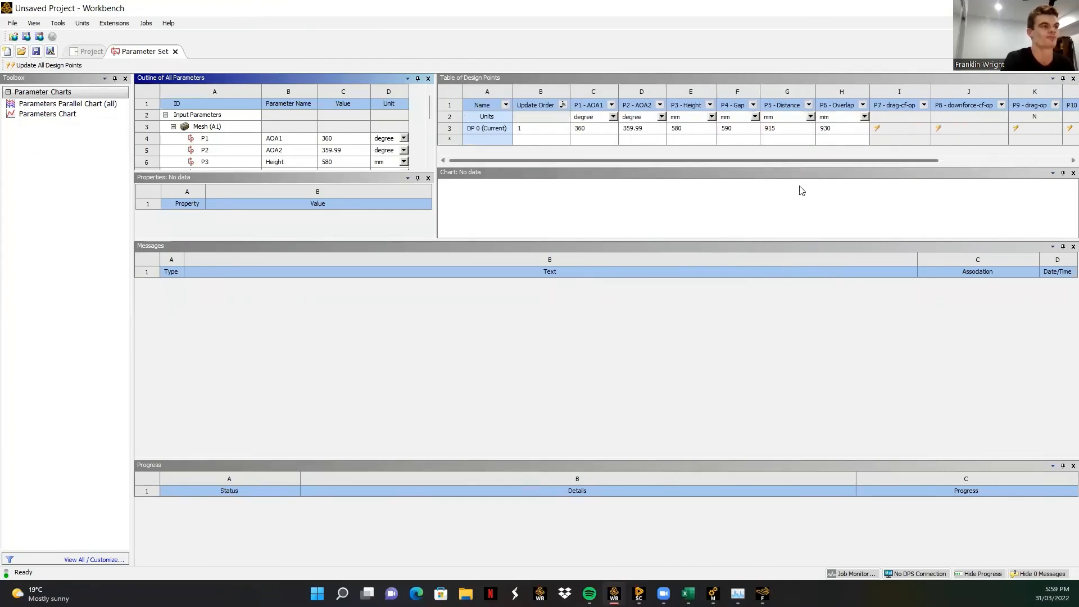
left_click(590, 139)
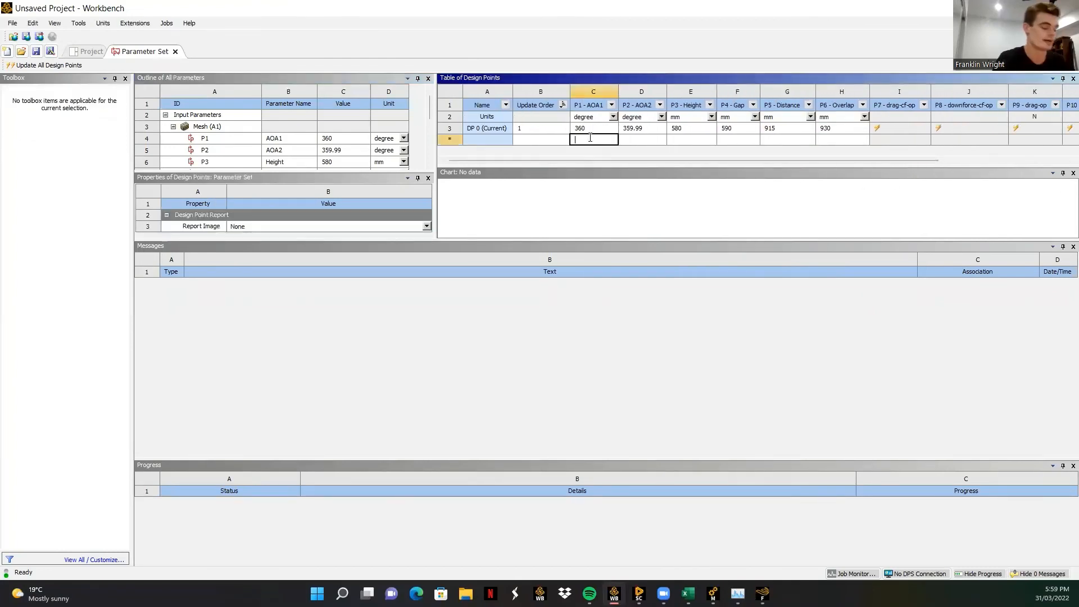
type("9")
left_click(639, 140)
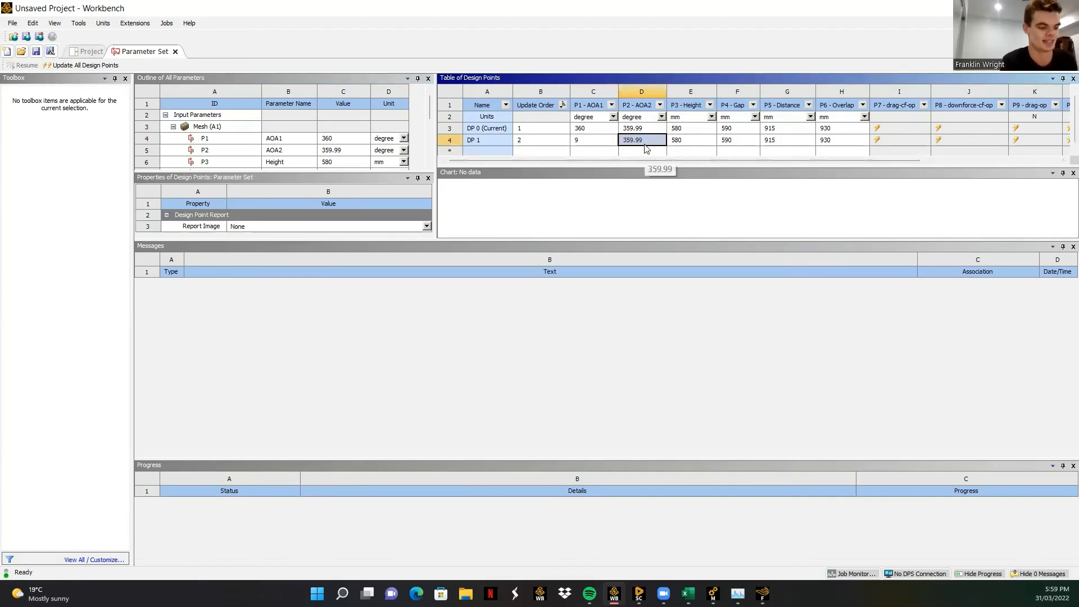
type("27.5")
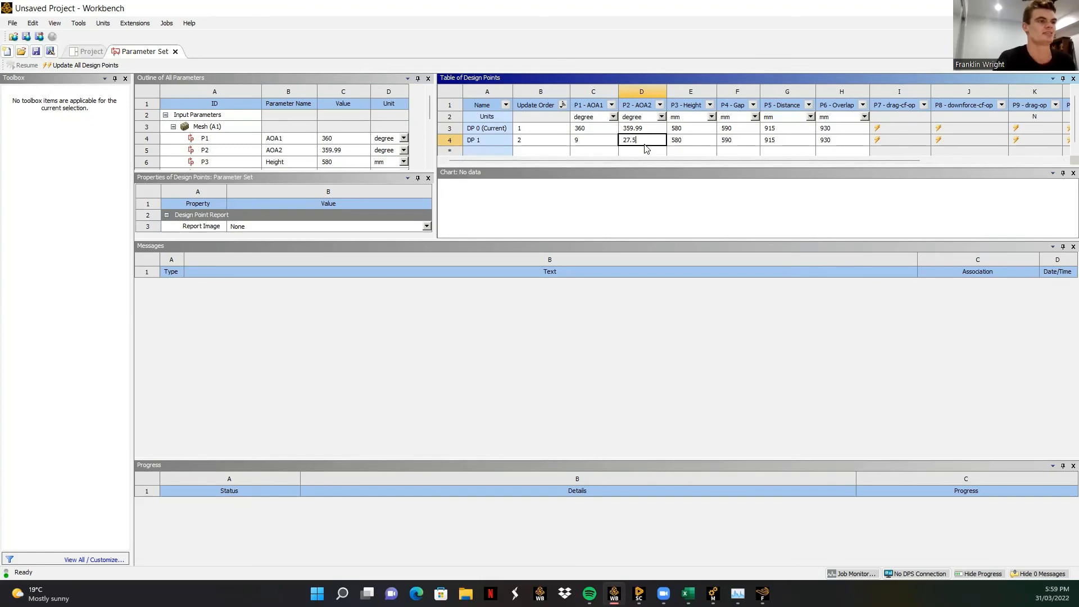
left_click(699, 144)
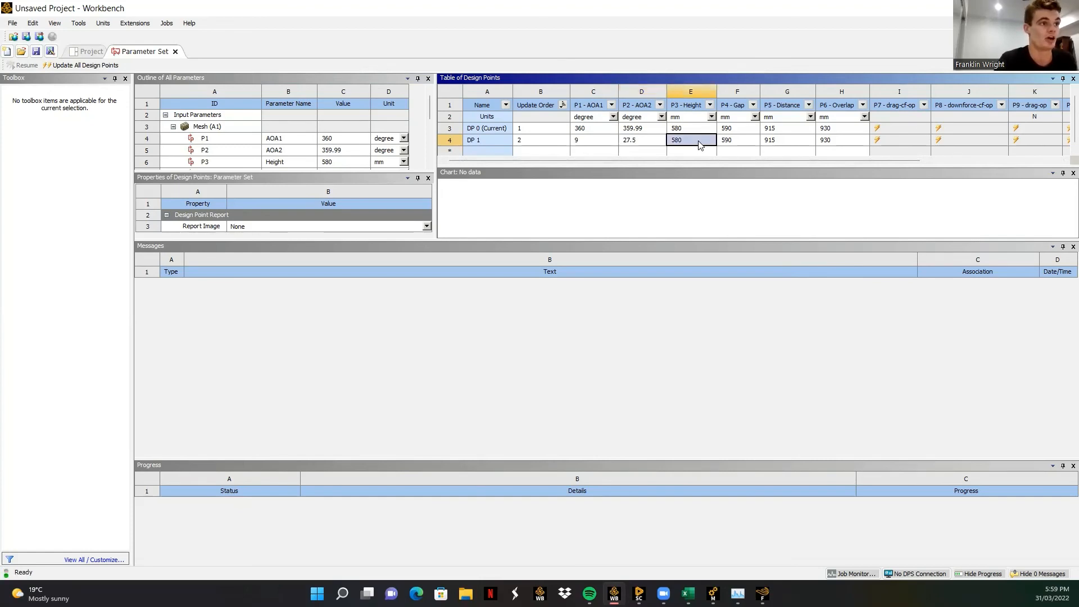
left_click(744, 145)
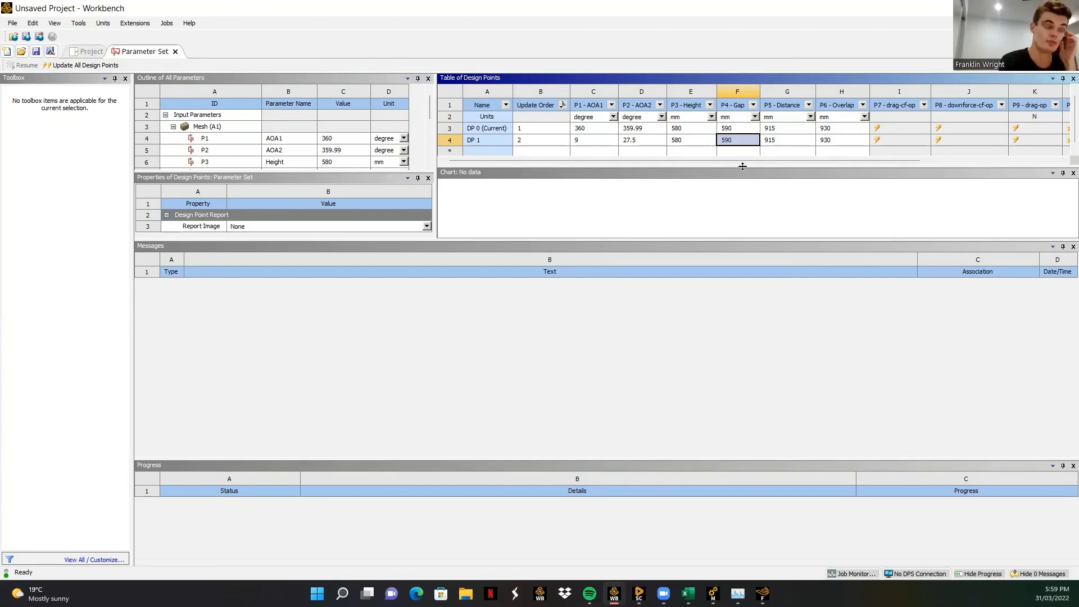
type("602")
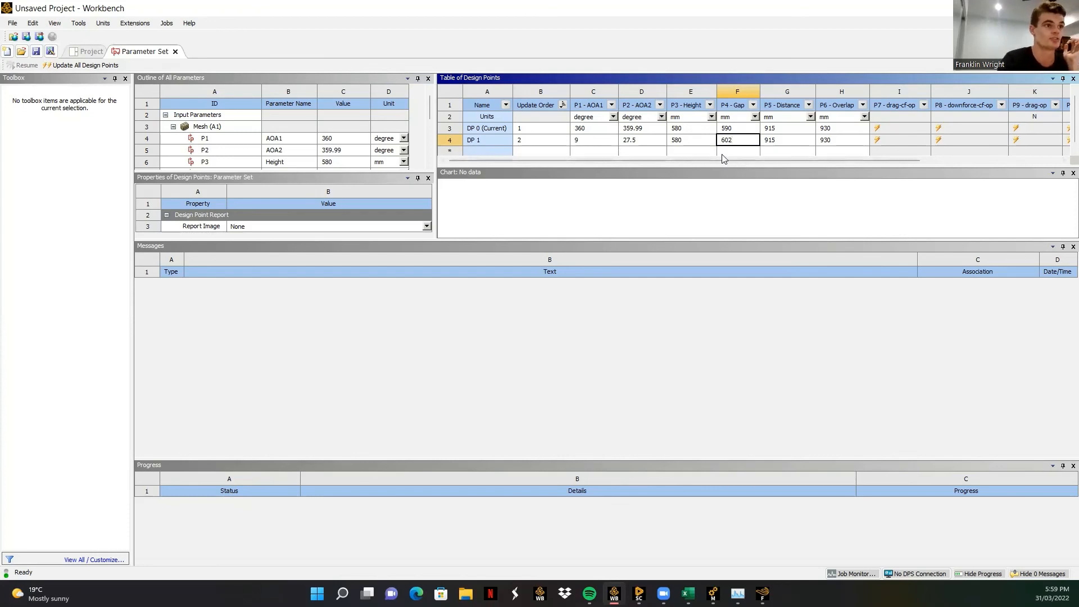
Try to enter the expression 915-22 as the Overlap of design point DP 1.
left_click(778, 140)
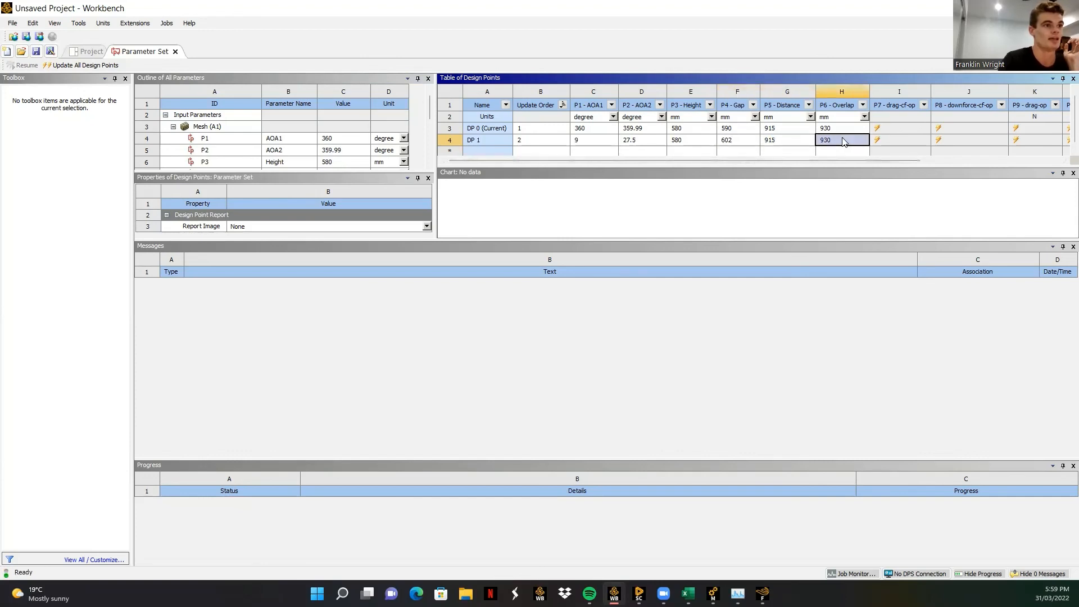
left_click(843, 140)
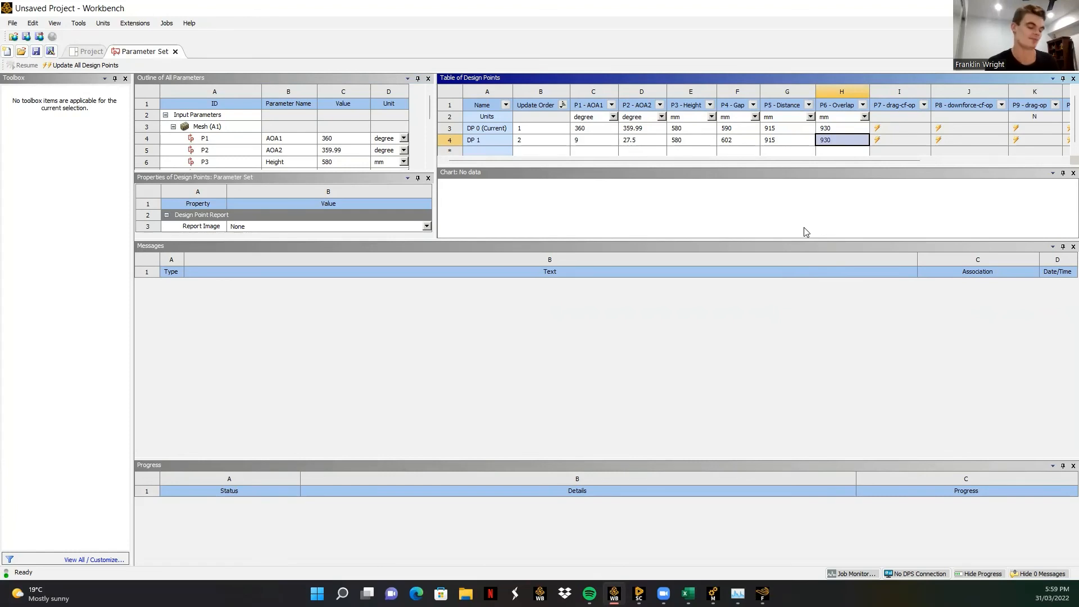
type("915-22")
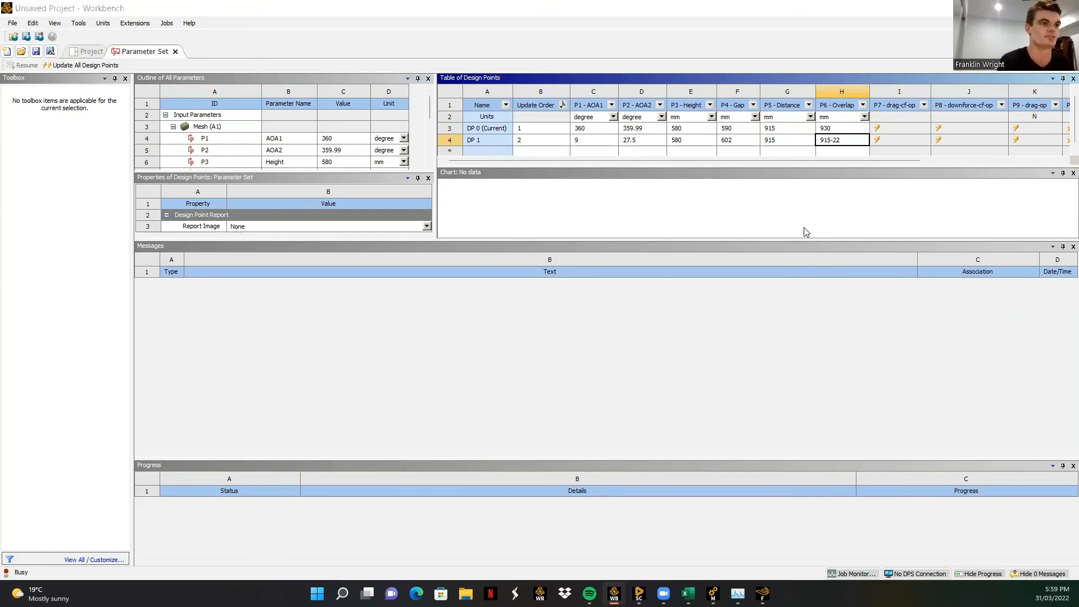
key("Return")
key("Return")
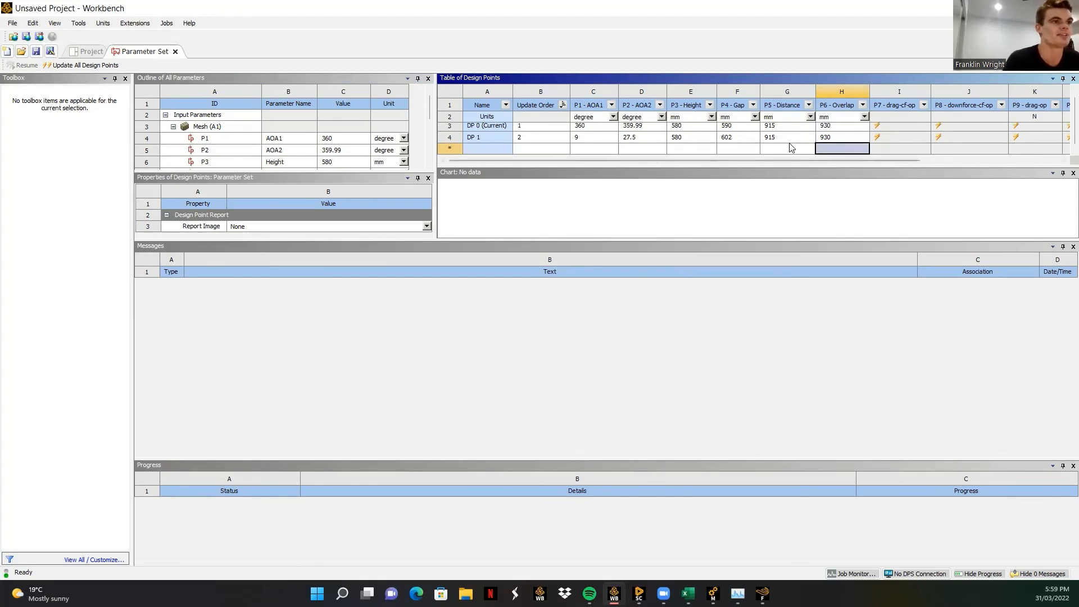
Set the Overlap of design point DP 1 to 893 mm.
left_click(831, 141)
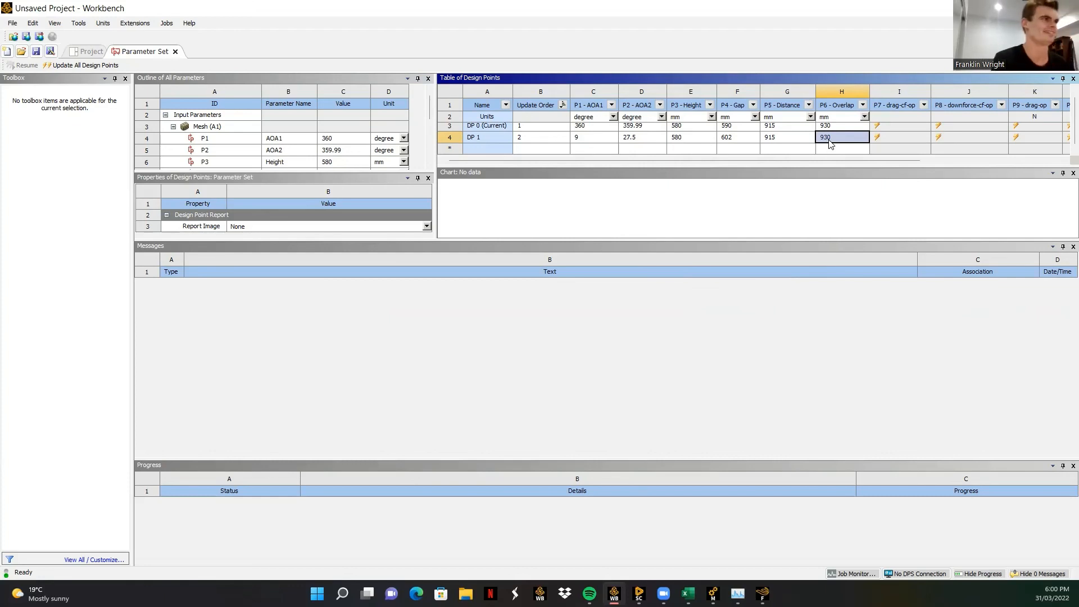
type("893")
key("Return")
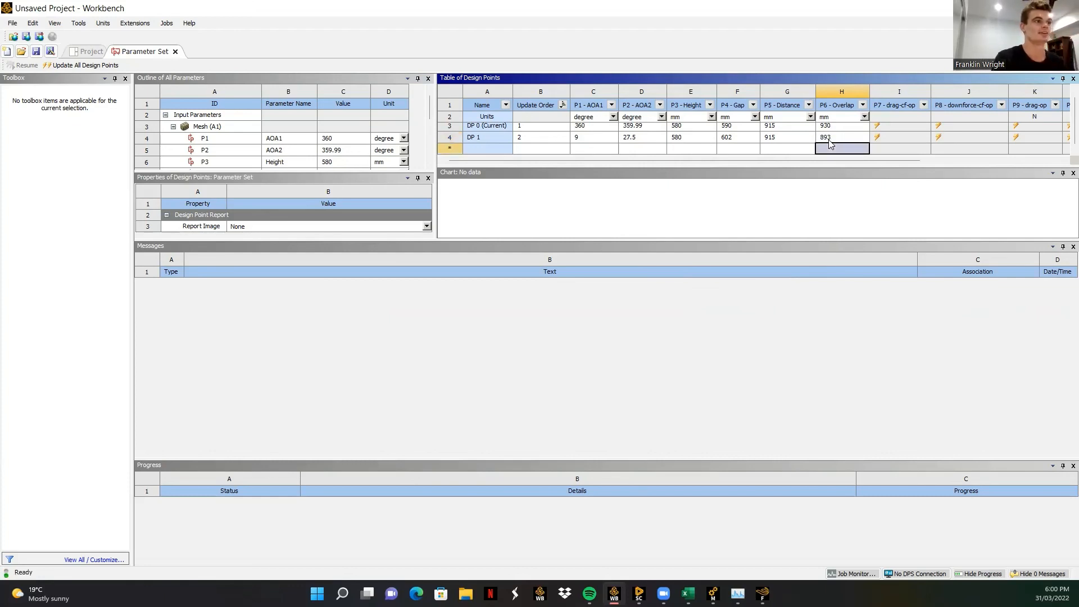
Add a second new design point with AOA1 10, AOA2 27.5, Gap 602 mm and Overlap 893 mm.
double_click(602, 149)
type("10")
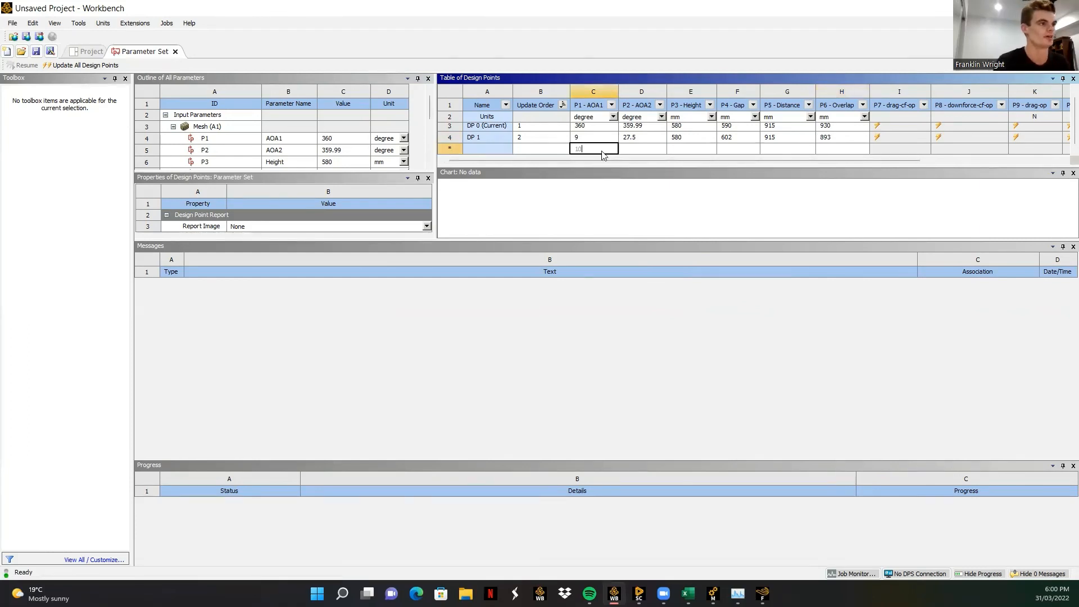
key("Return")
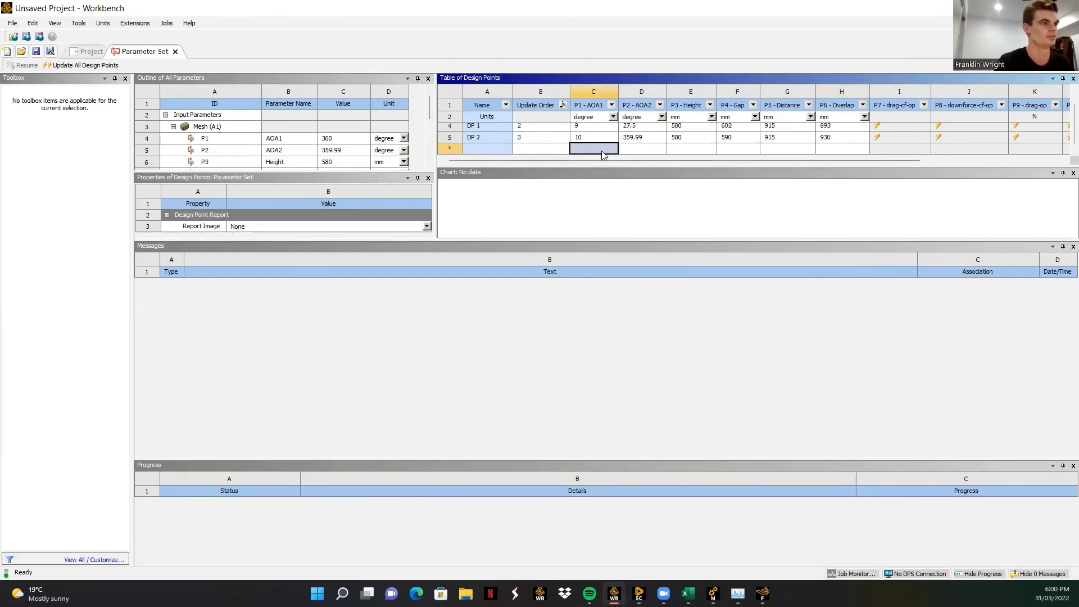
left_click(647, 138)
type("27.5")
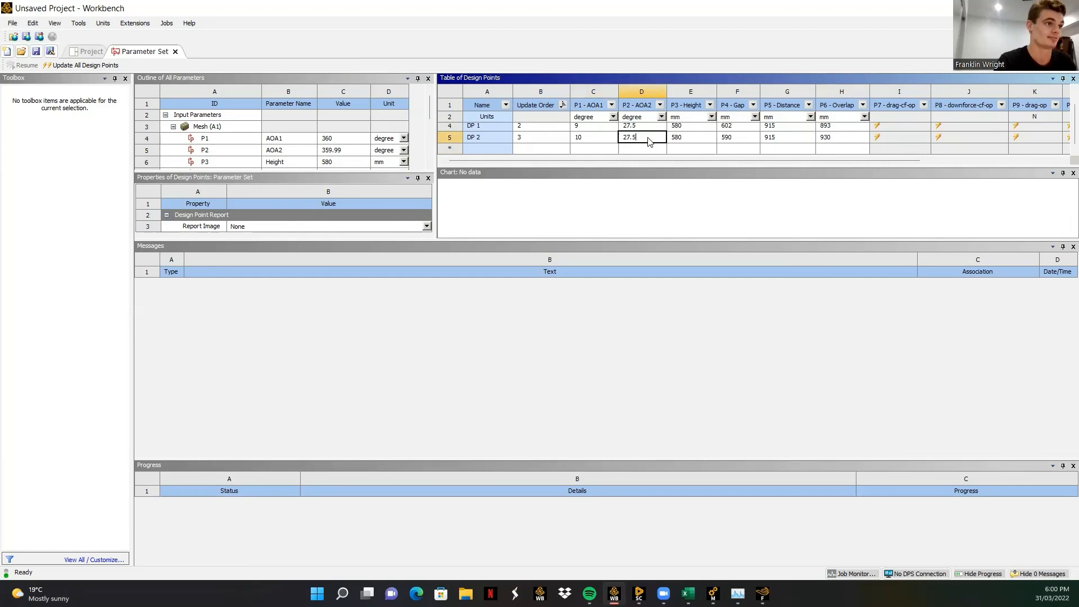
key("Return")
left_click(731, 141)
type("602")
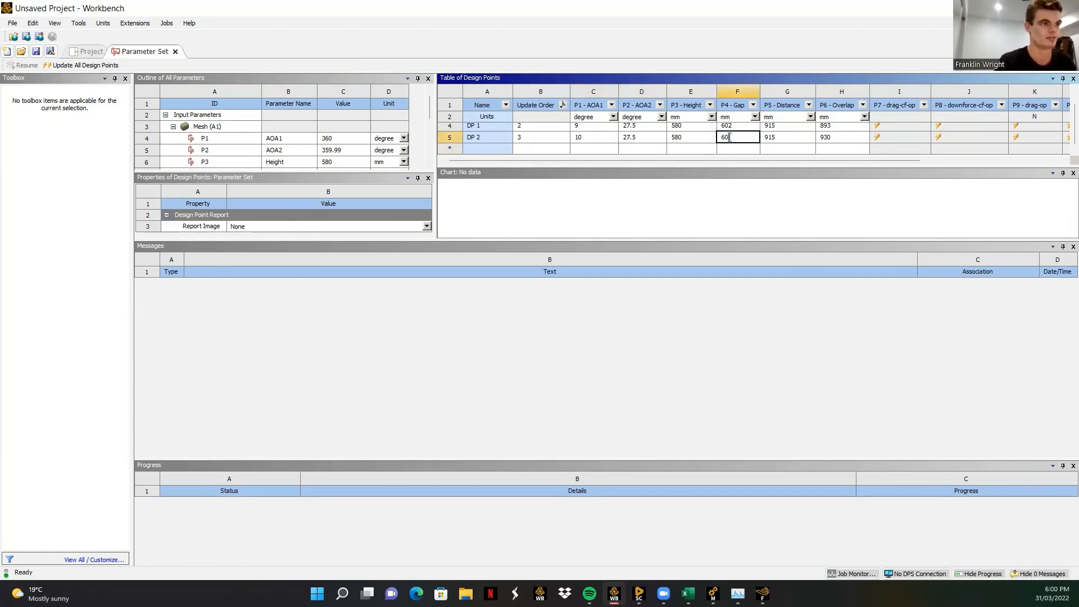
left_click(827, 138)
type("8")
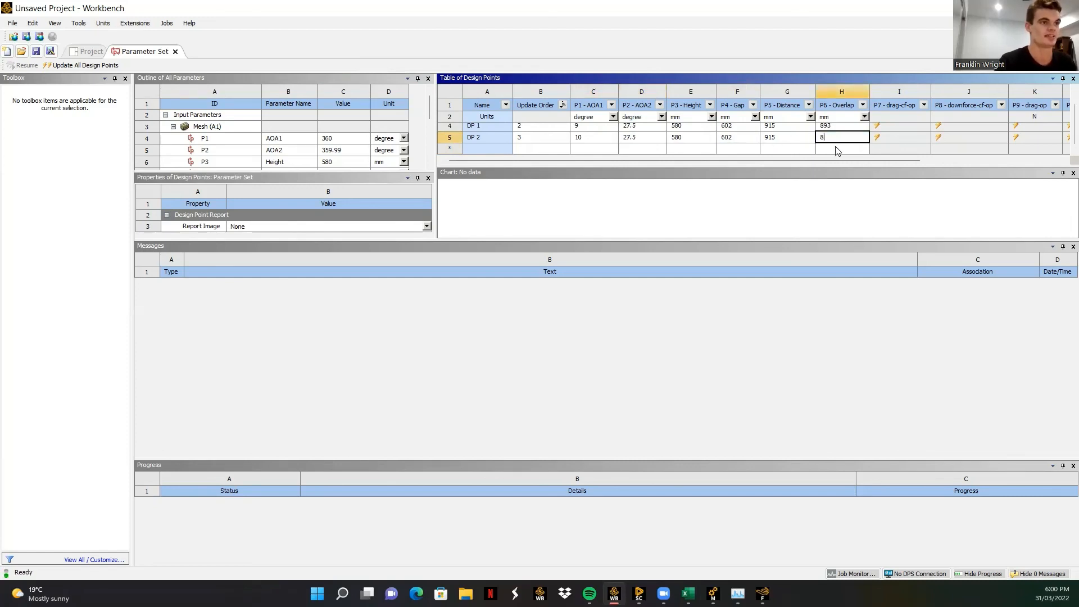
type("93")
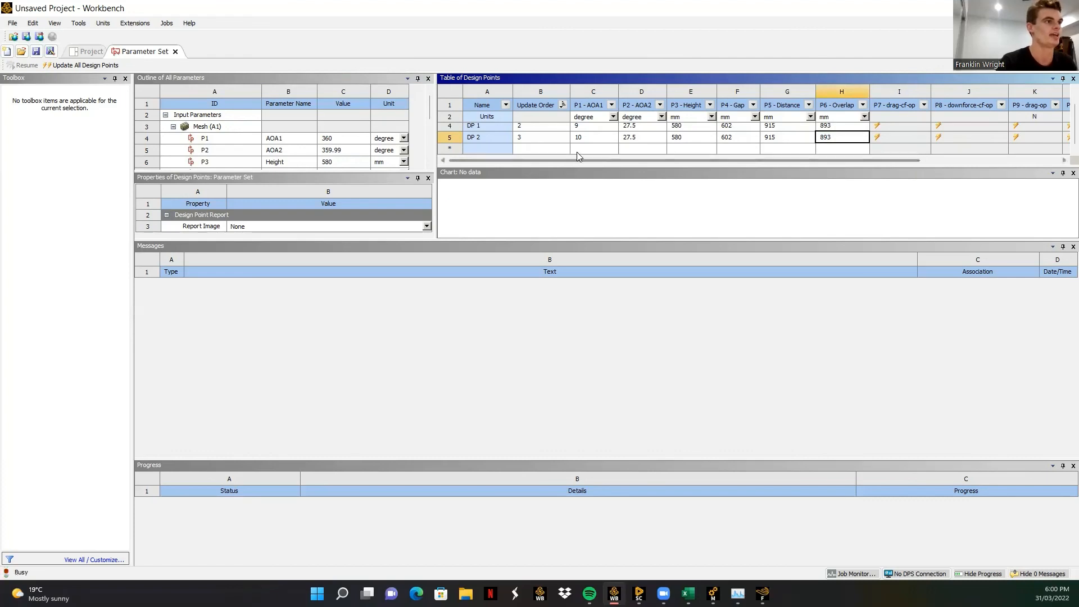
Add a third new design point with AOA1 12, AOA2 27.5, Gap 602 mm and Overlap 893 mm.
double_click(595, 148)
type("12")
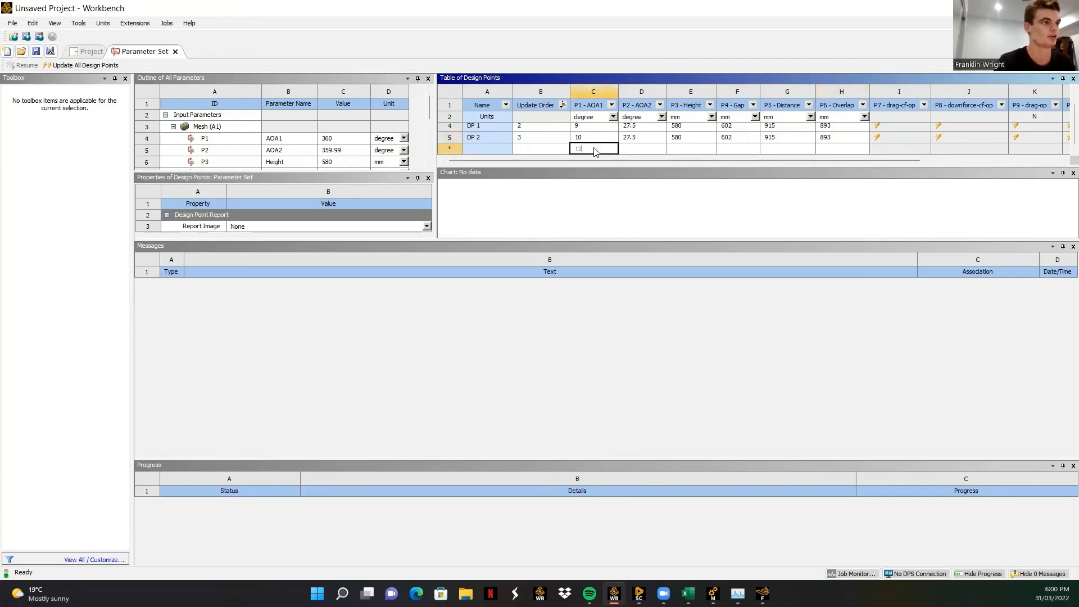
left_click(648, 151)
type("27.5")
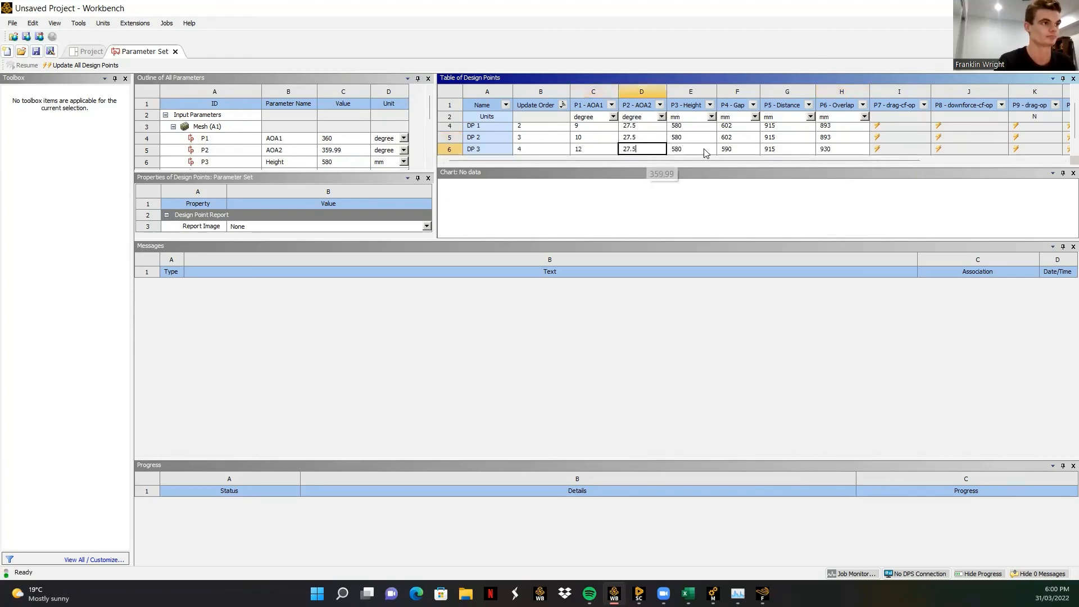
left_click(750, 151)
type("60")
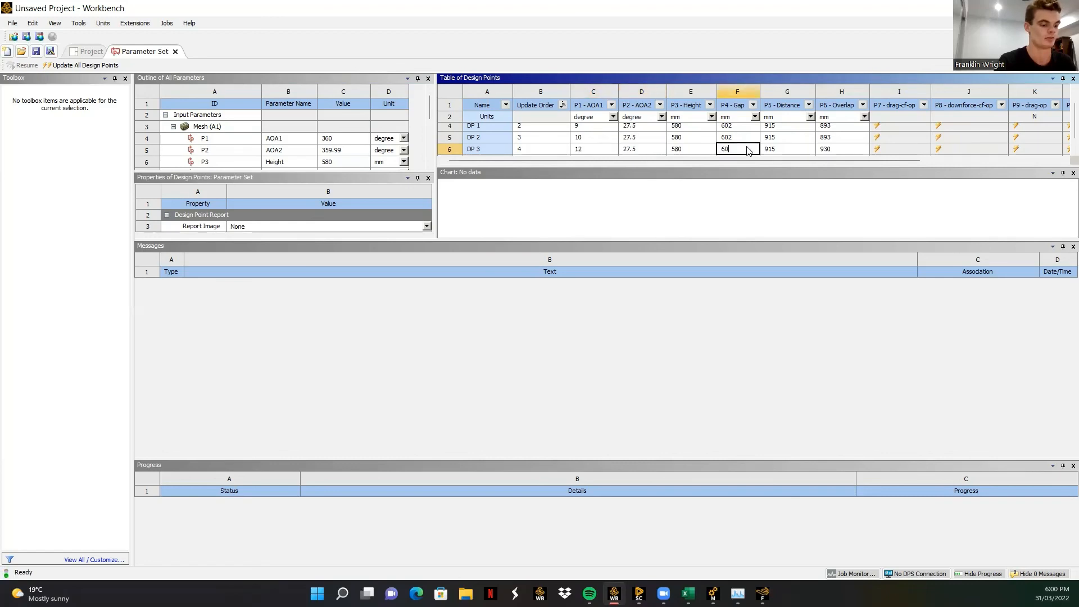
type("2")
left_click(836, 151)
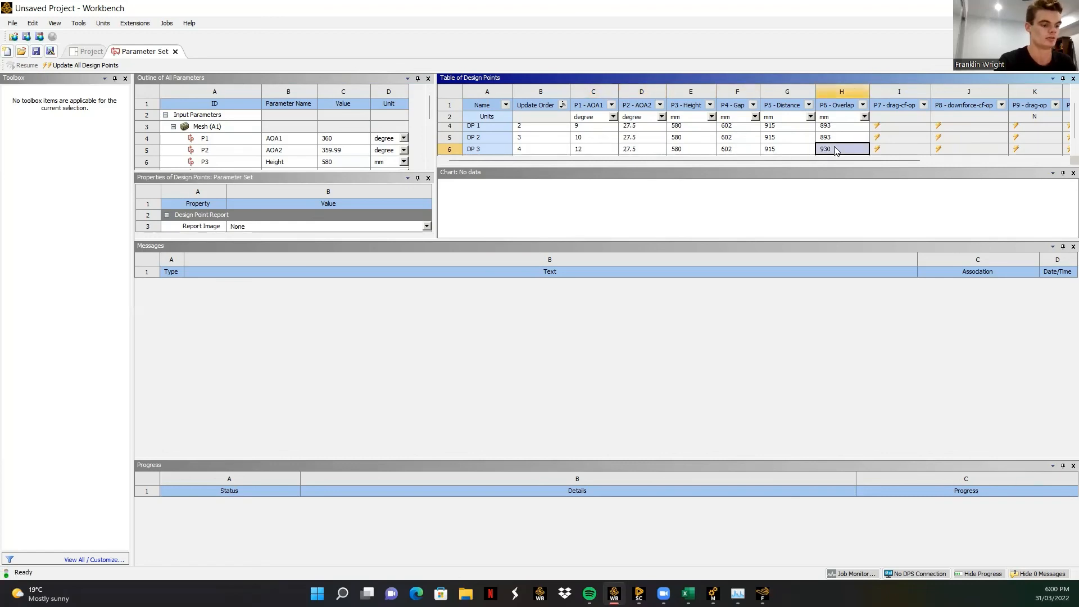
type("893")
left_click(798, 211)
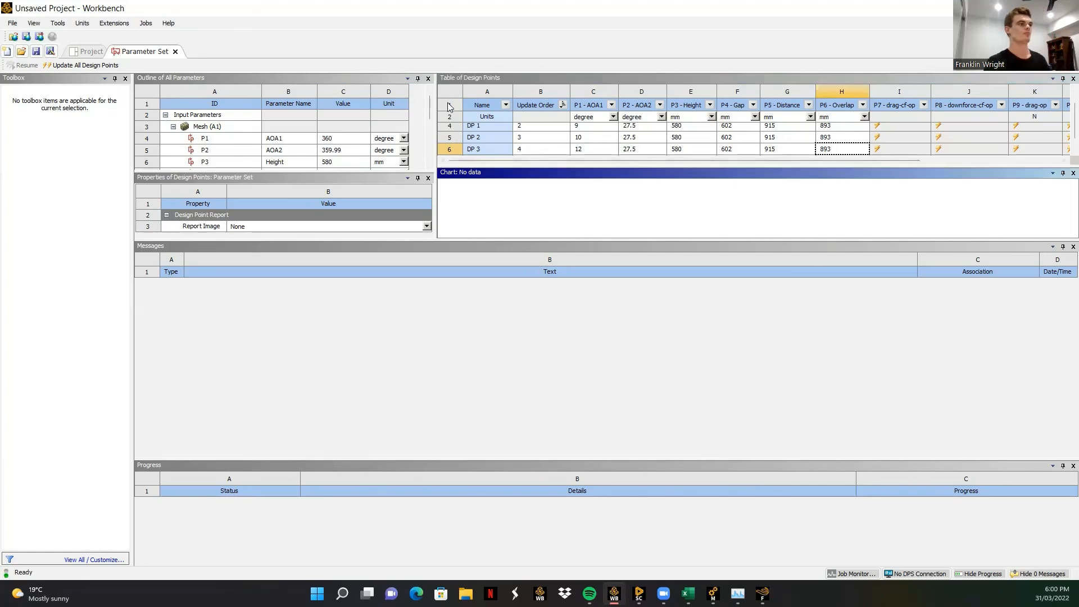
left_click_drag(868, 160, 1015, 141)
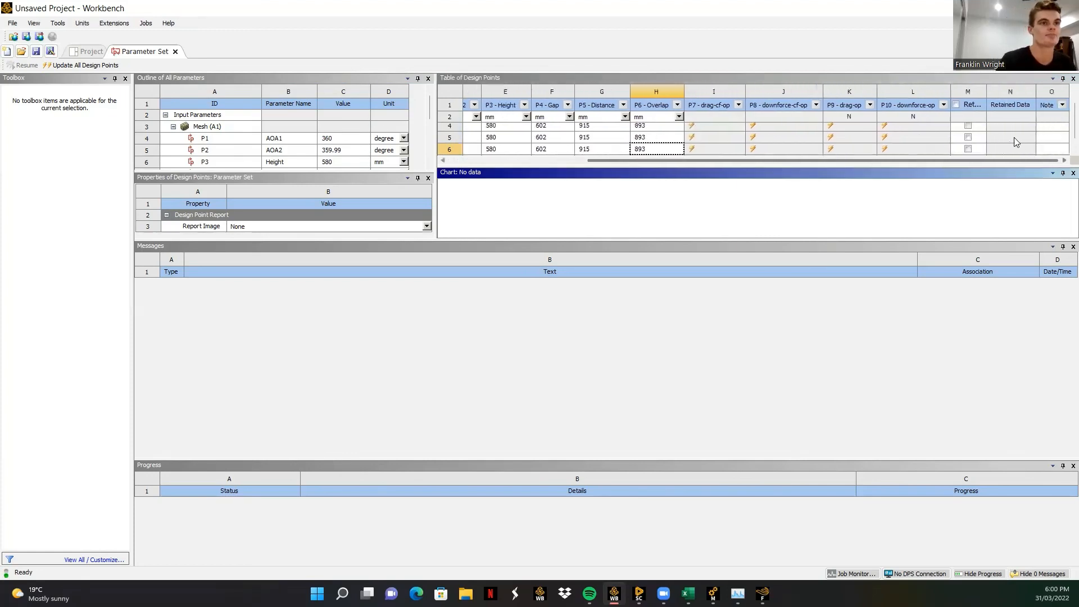
Enable the Retain option for design points DP 1 and DP 3 in the design point table.
scroll(987, 141, "down", 1)
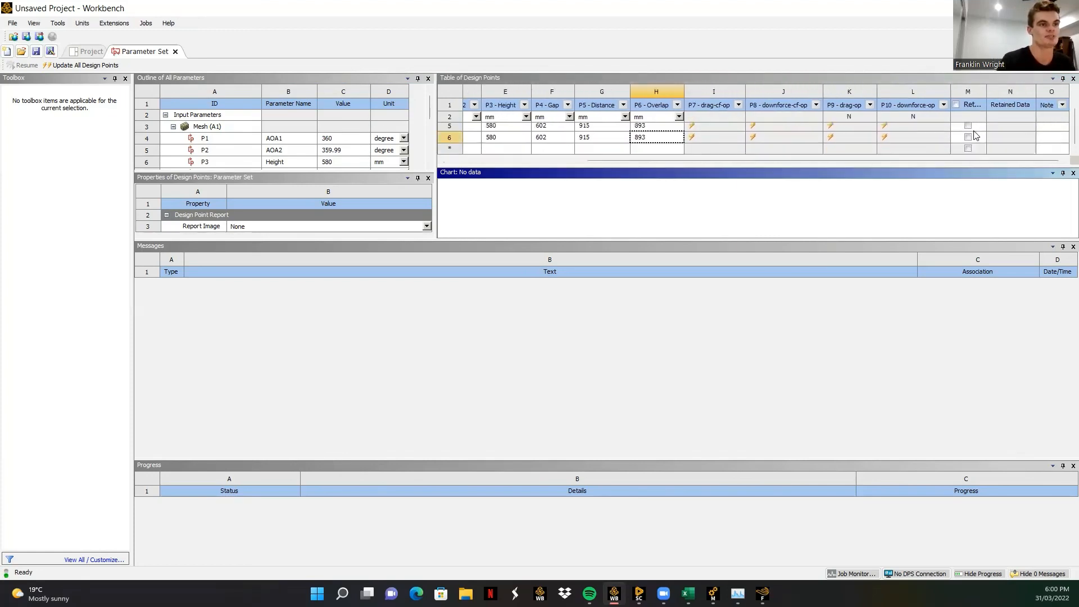
scroll(975, 136, "up", 2)
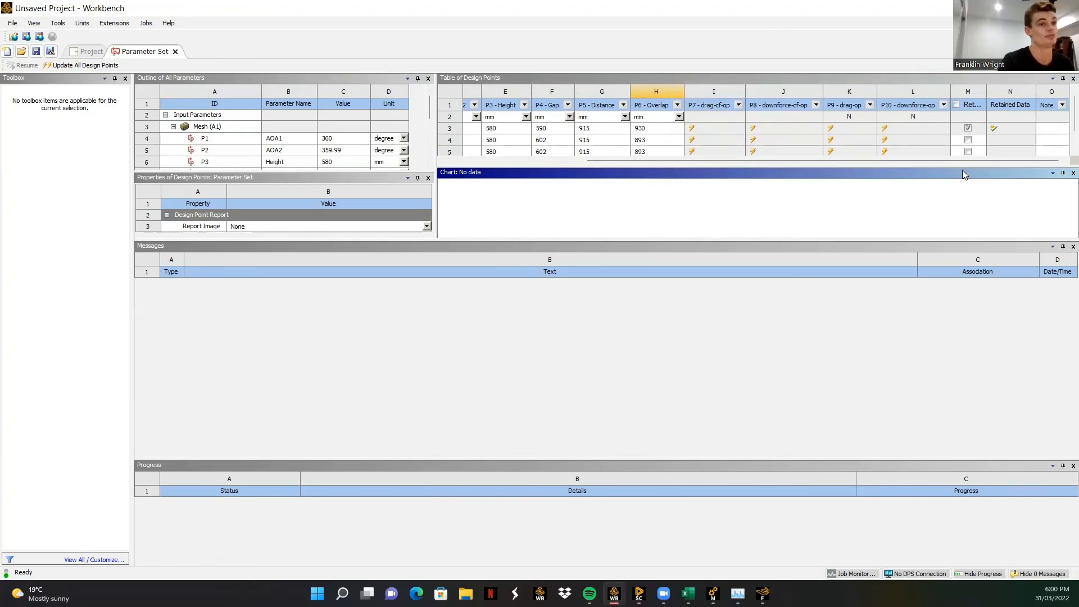
left_click(967, 134)
scroll(970, 149, "down", 2)
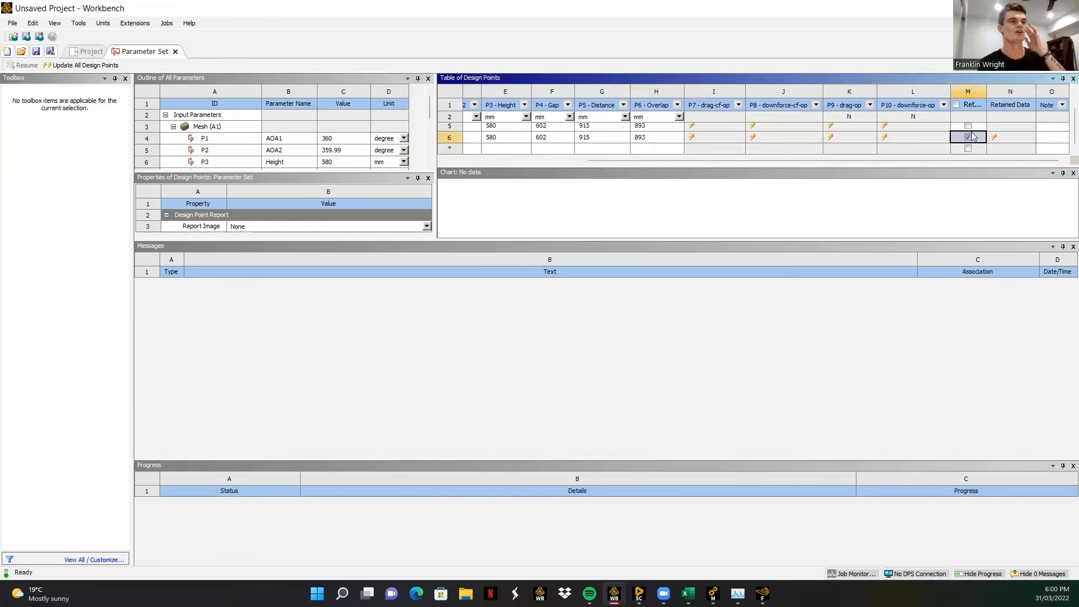
scroll(1010, 135, "up", 2)
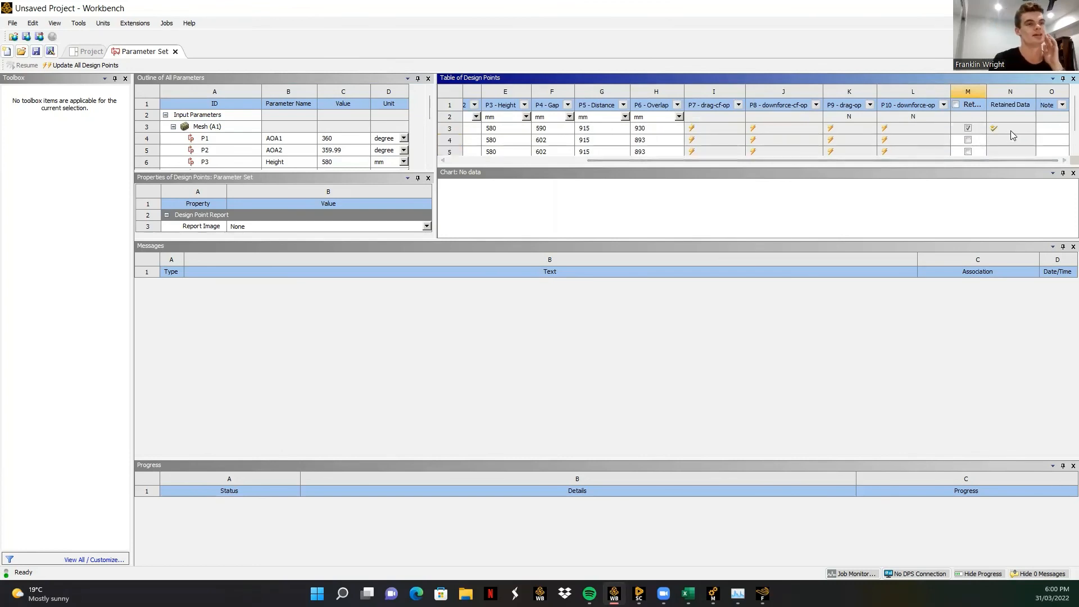
left_click(967, 128)
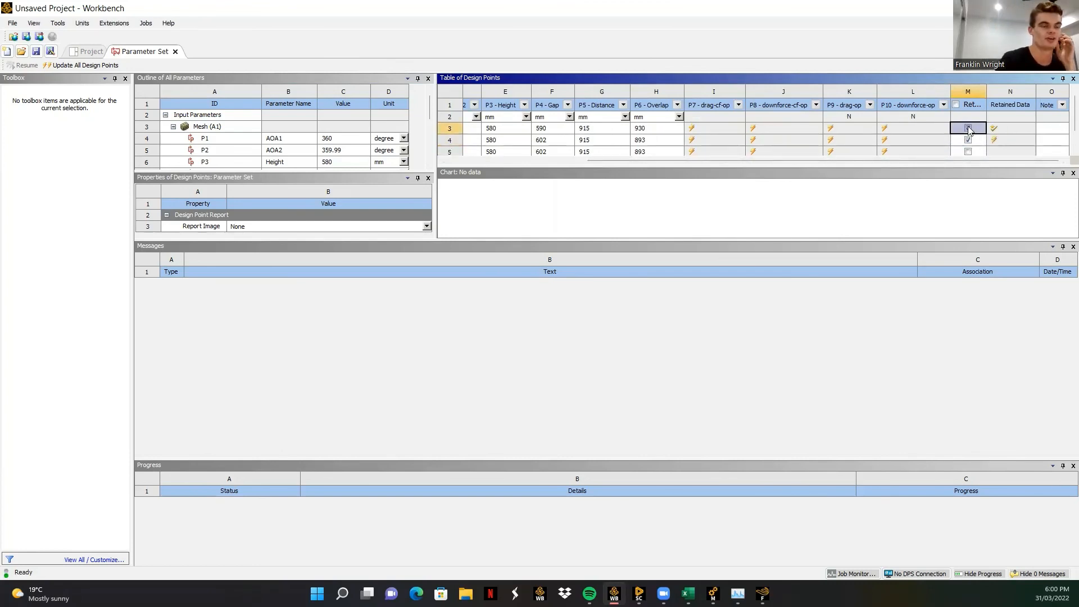
left_click(968, 139)
left_click_drag(948, 162, 678, 192)
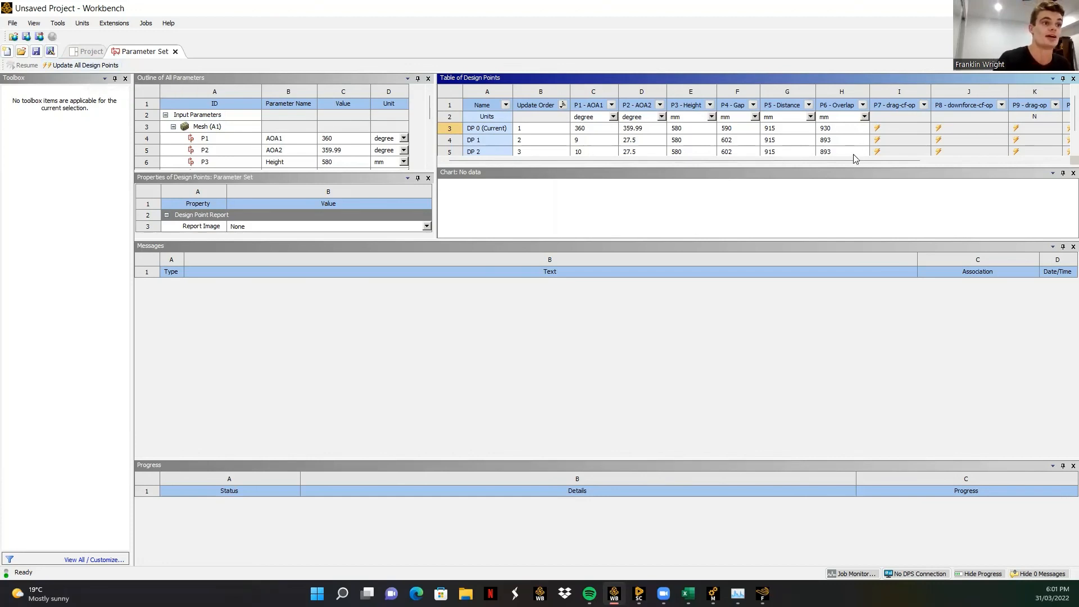
left_click_drag(852, 160, 970, 169)
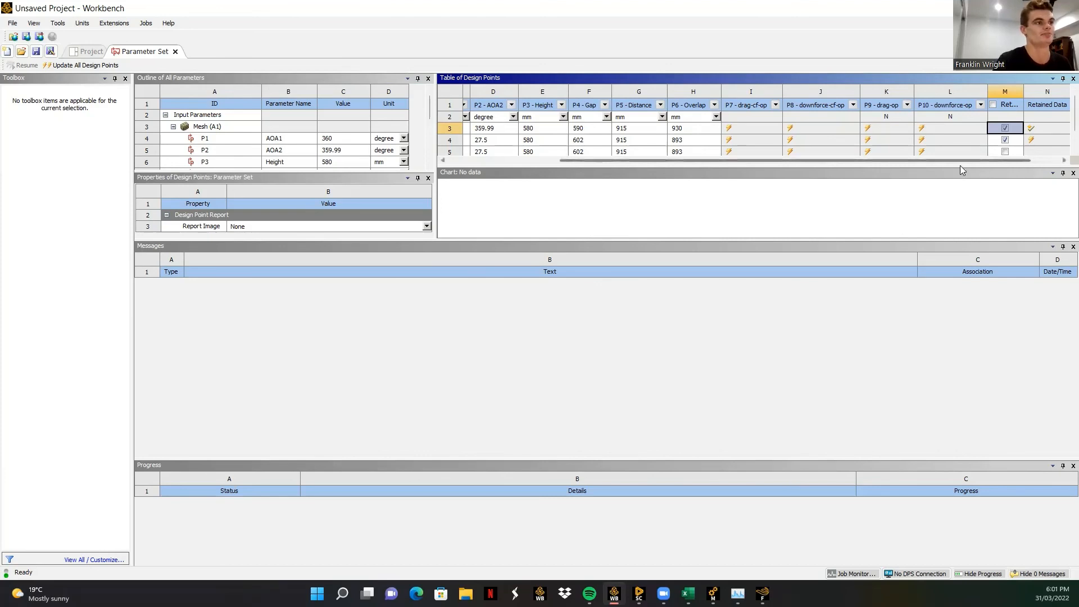
left_click_drag(961, 163, 682, 169)
scroll(618, 141, "down", 1)
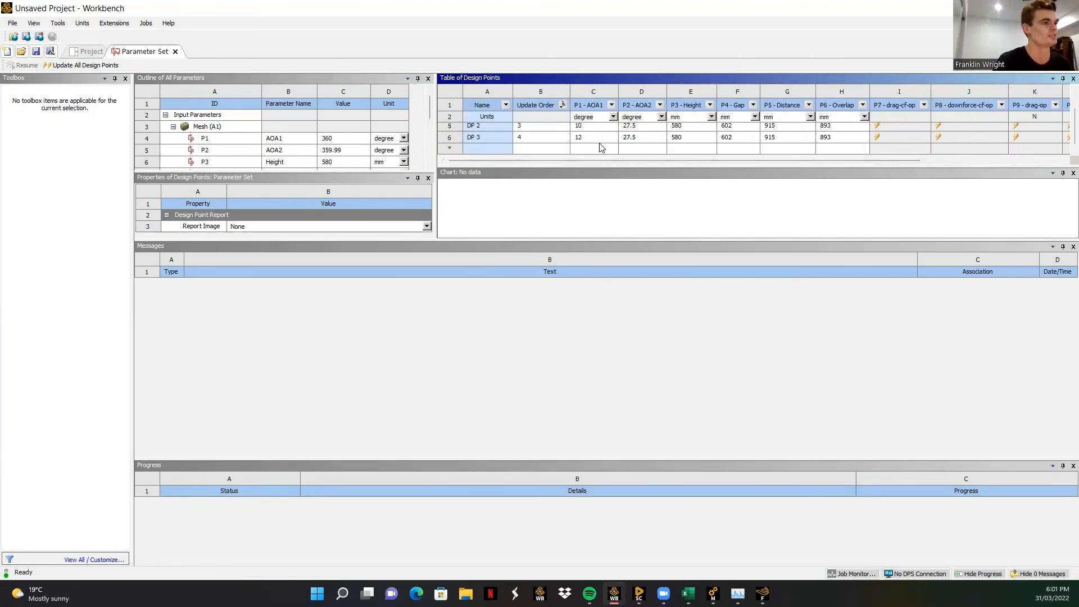
scroll(601, 147, "up", 1)
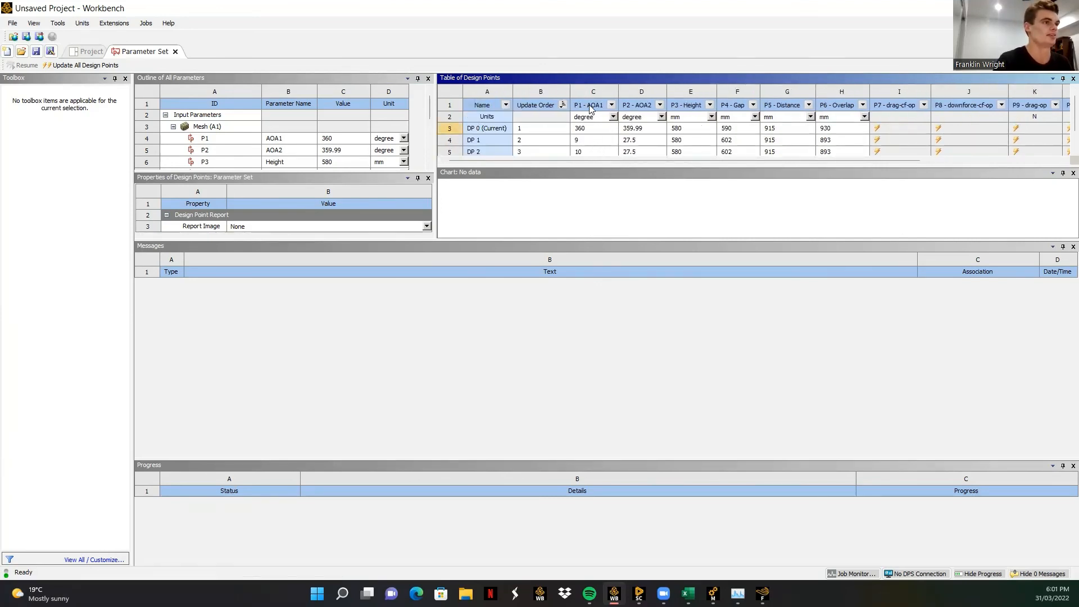